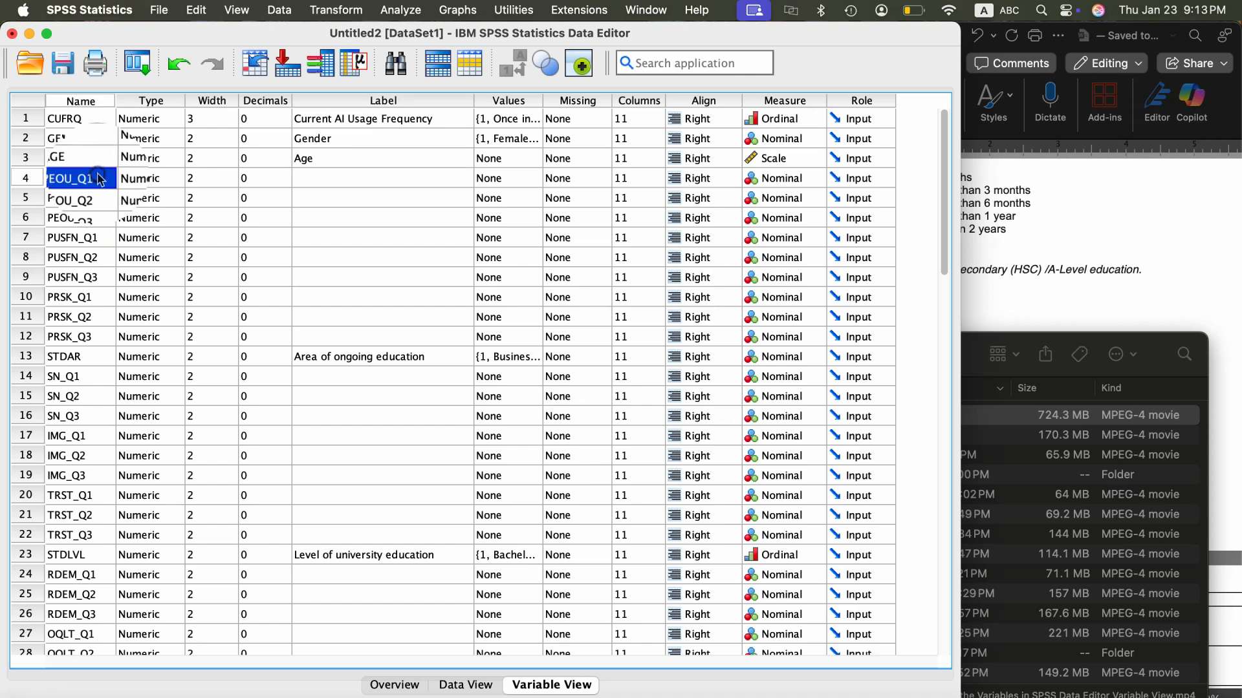
# - Switch to the Word codebook and locate items PEOU_Q1 to PEOU_Q3 in the VARIABLE NAMES table
pyautogui.click(1098, 230)
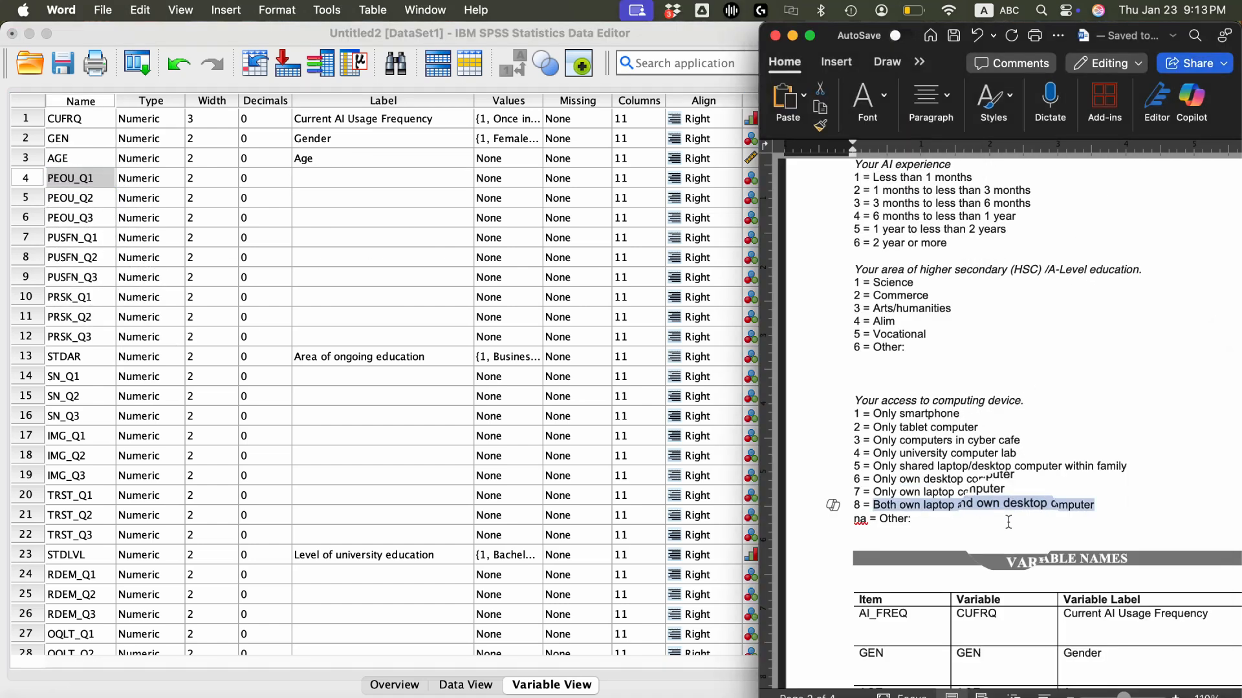
pyautogui.click(847, 490)
pyautogui.scroll(-5, 847, 490)
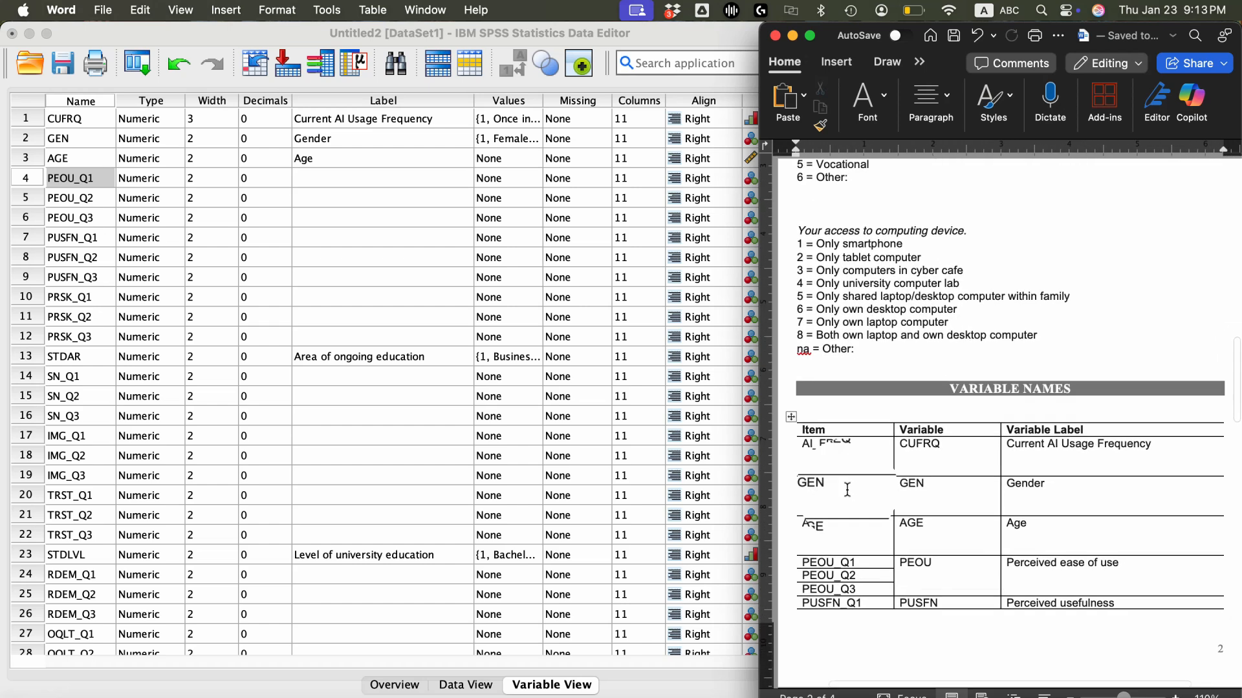
pyautogui.scroll(-3, 847, 489)
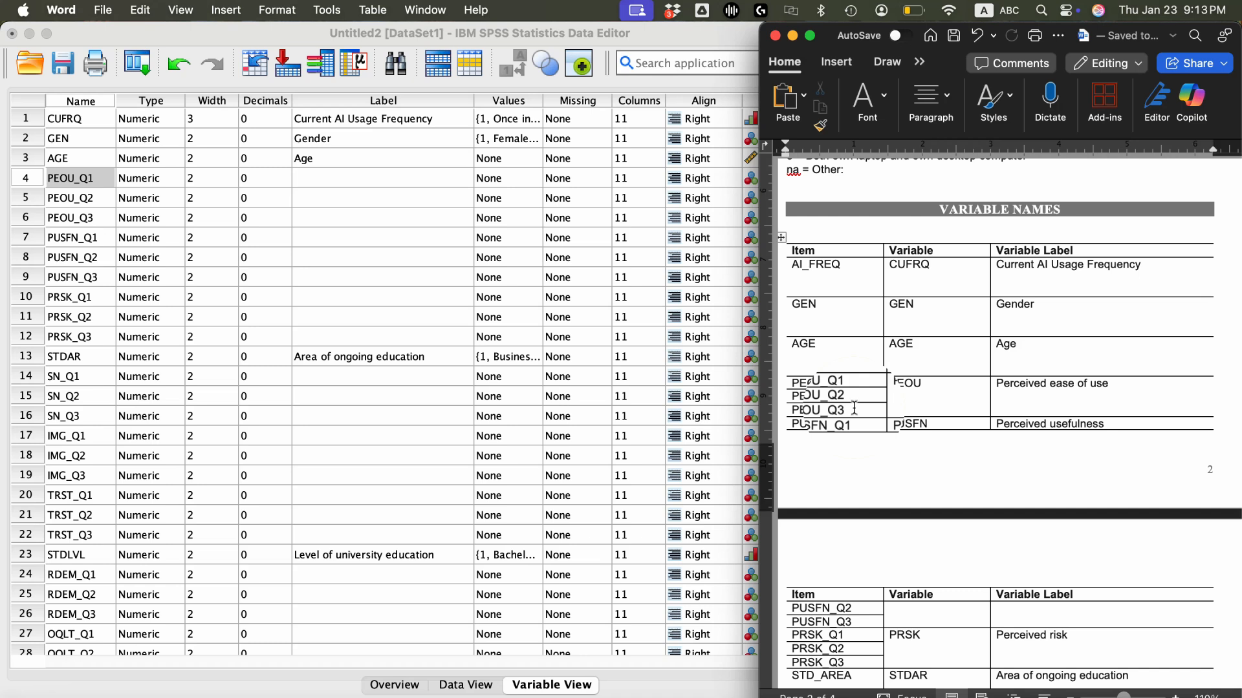
pyautogui.moveTo(854, 408); pyautogui.dragTo(829, 384)
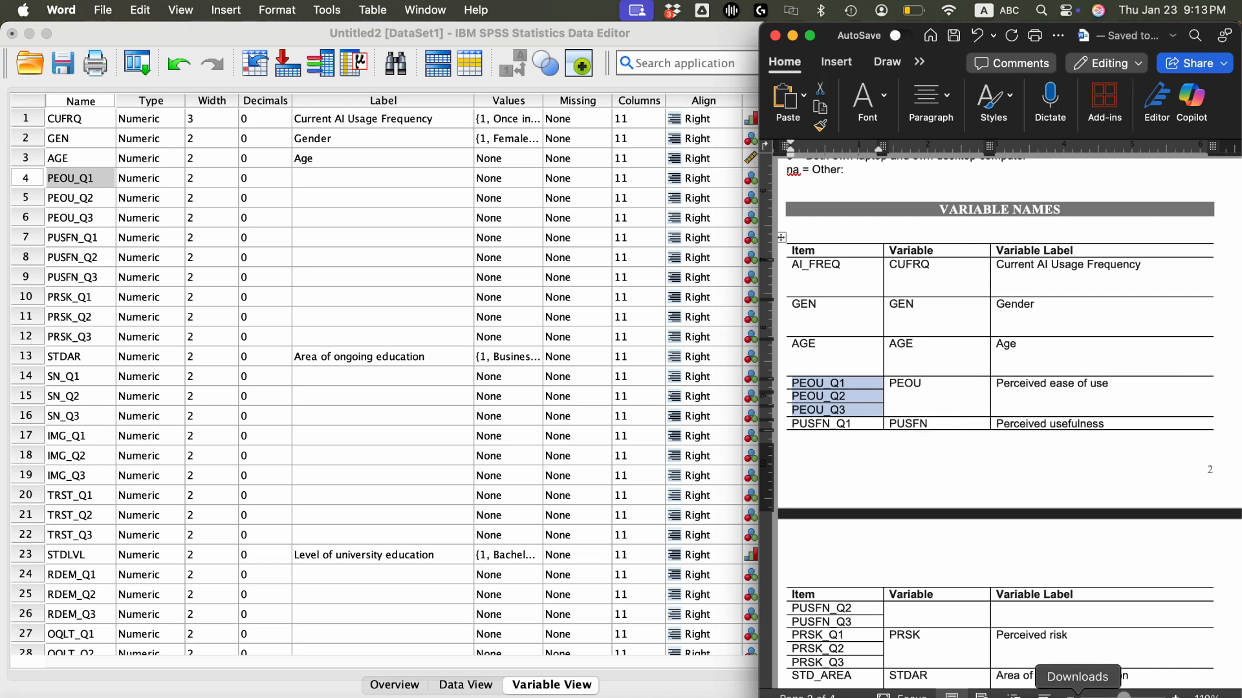
pyautogui.click(1078, 696)
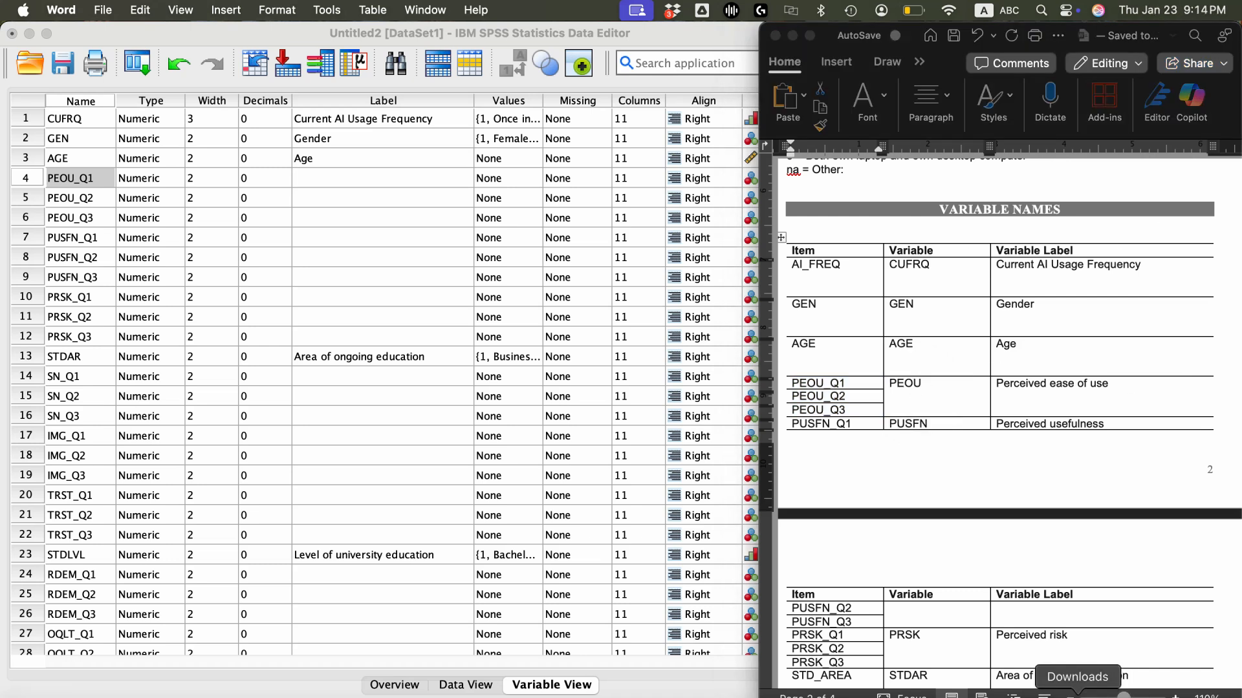
# - Switch back to SPSS and start a Compute Variable operation with PEOU as the target variable
pyautogui.click(413, 220)
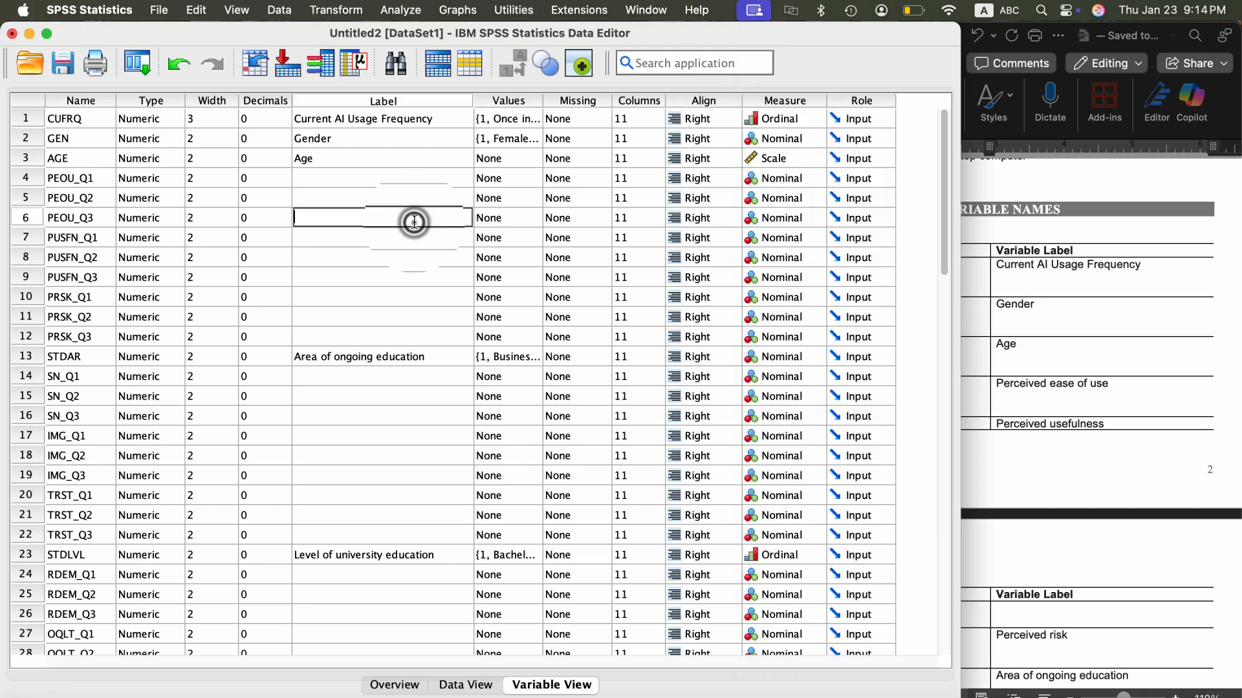
pyautogui.click(331, 10)
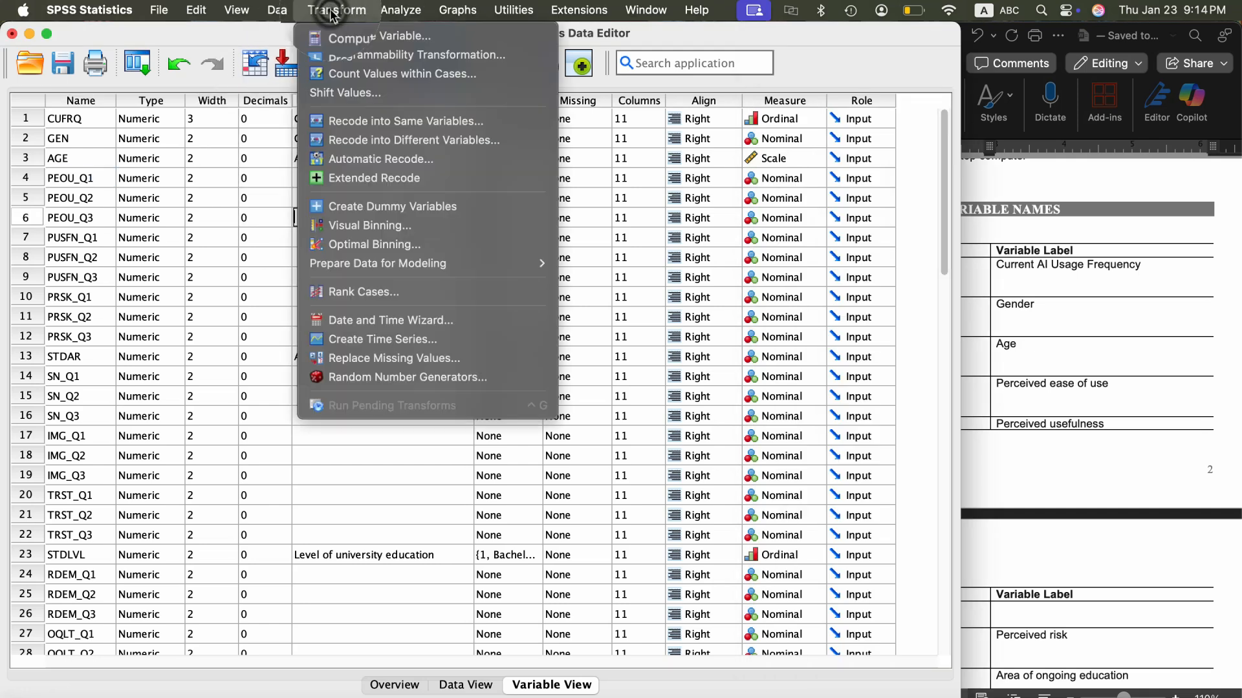
pyautogui.click(371, 36)
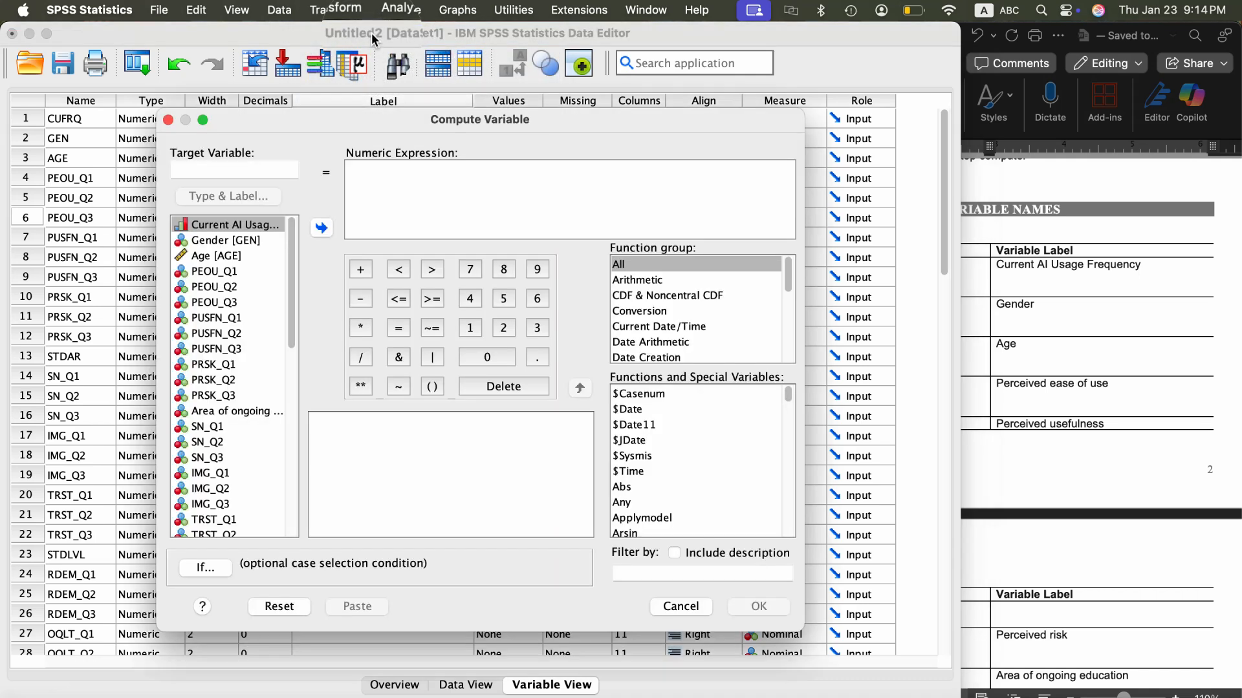
pyautogui.click(229, 166)
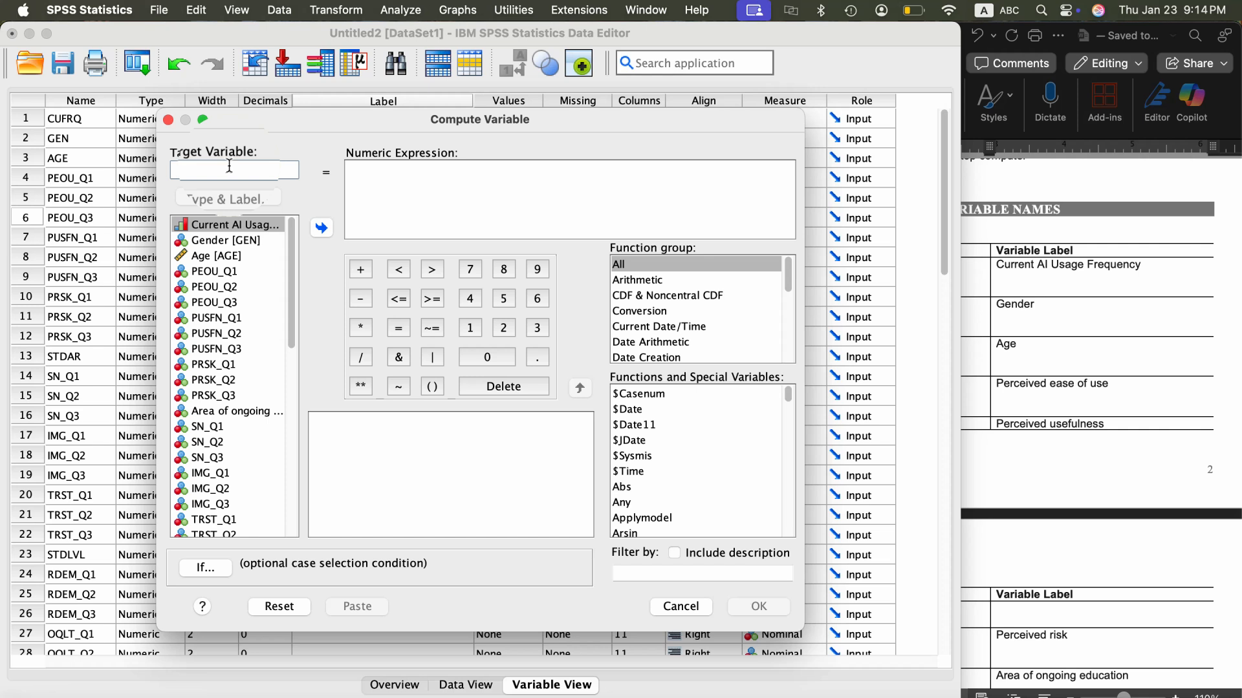
pyautogui.scroll(-1, 229, 501)
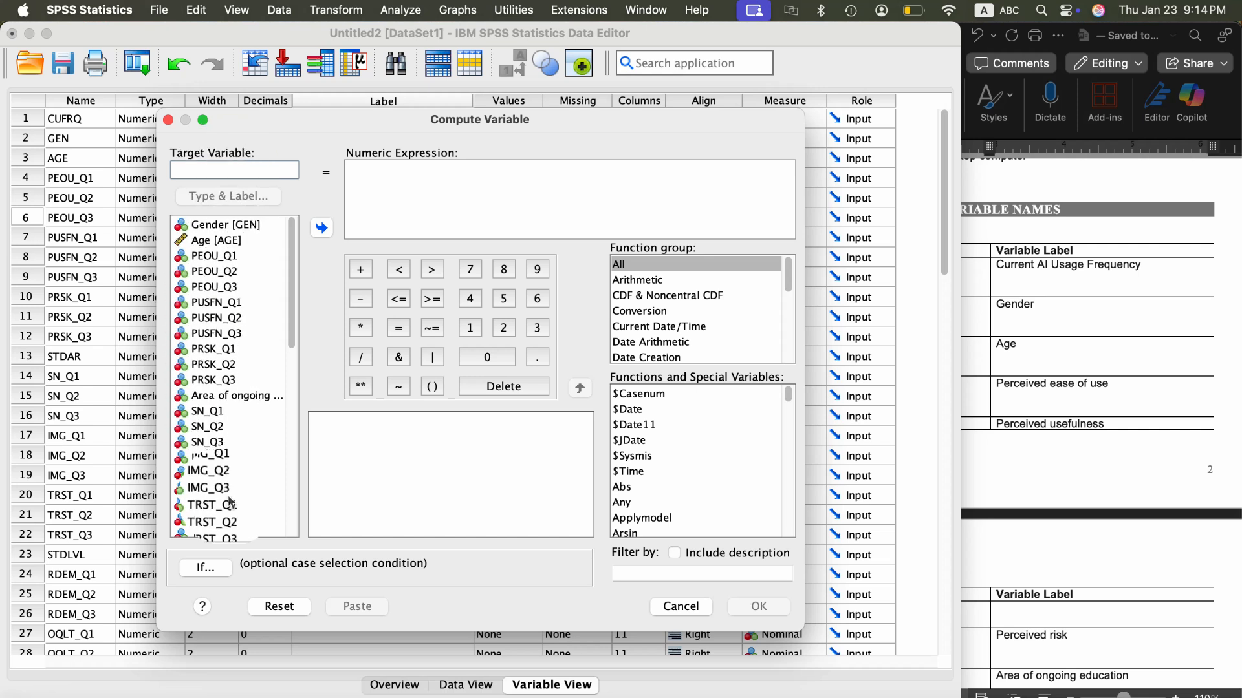
pyautogui.scroll(-10, 229, 501)
pyautogui.scroll(11, 230, 501)
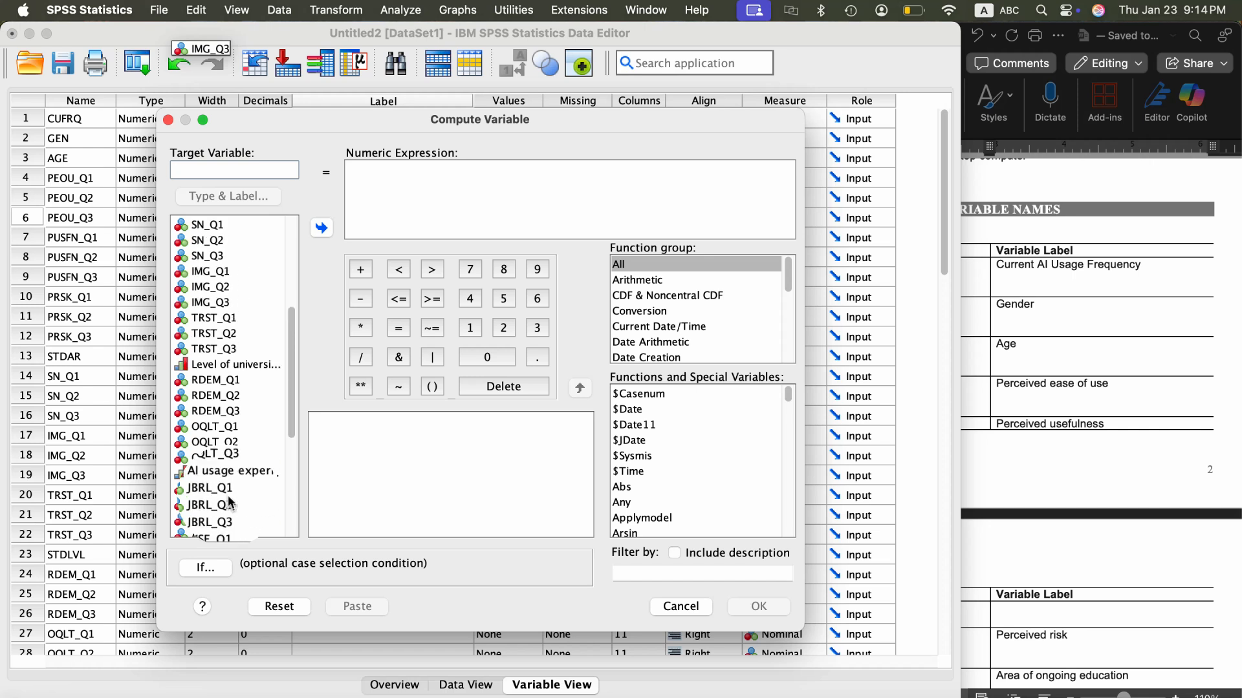
pyautogui.click(213, 171)
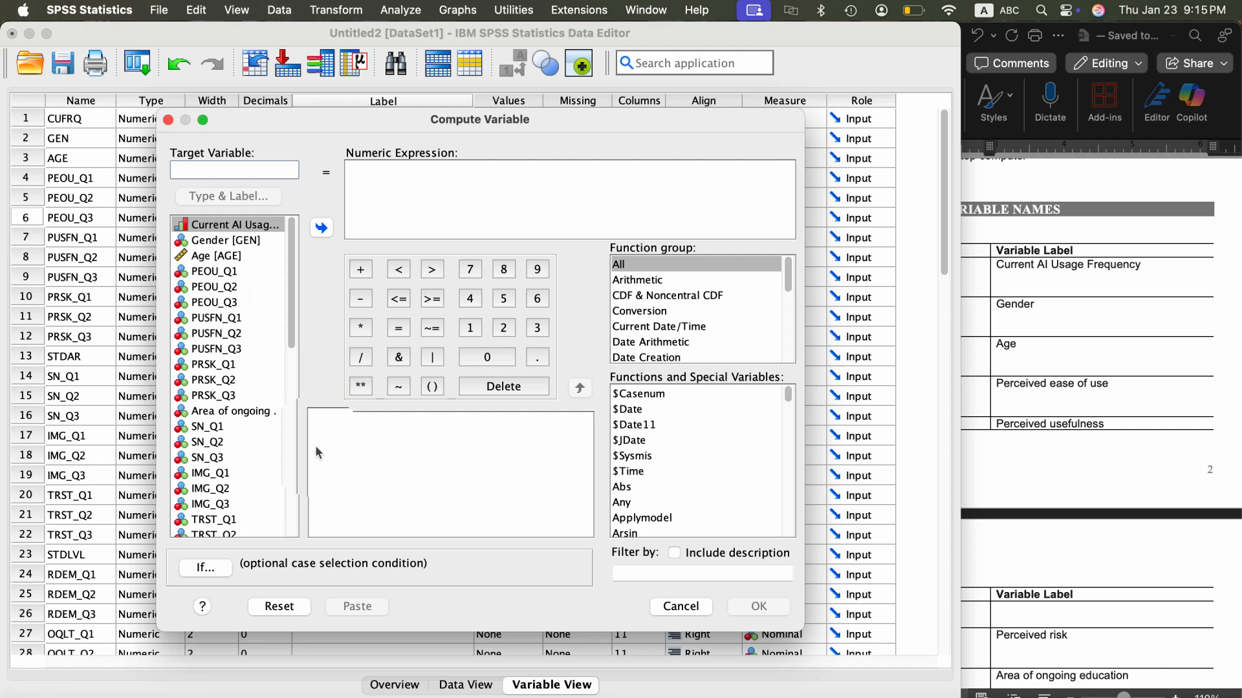
pyautogui.write('PE')
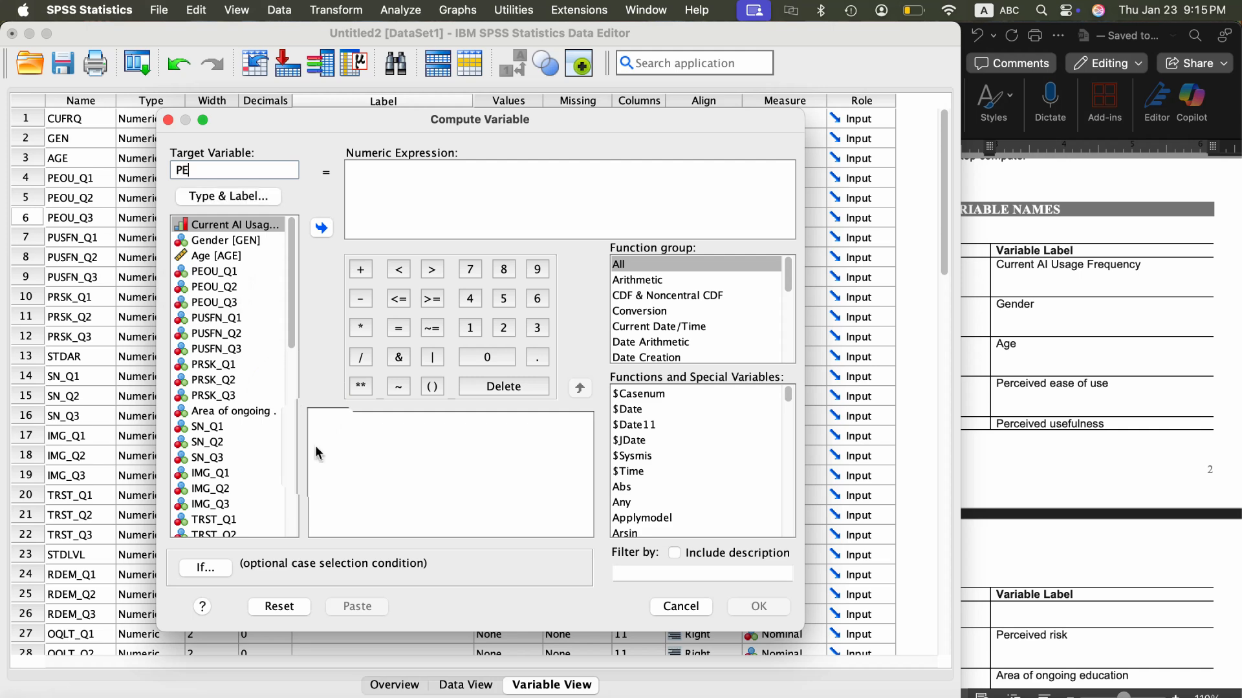
pyautogui.write('OU')
# - Check the variable names in the Word codebook, and insert the statistical Mean function into the numeric expression for PEOU
pyautogui.click(1085, 369)
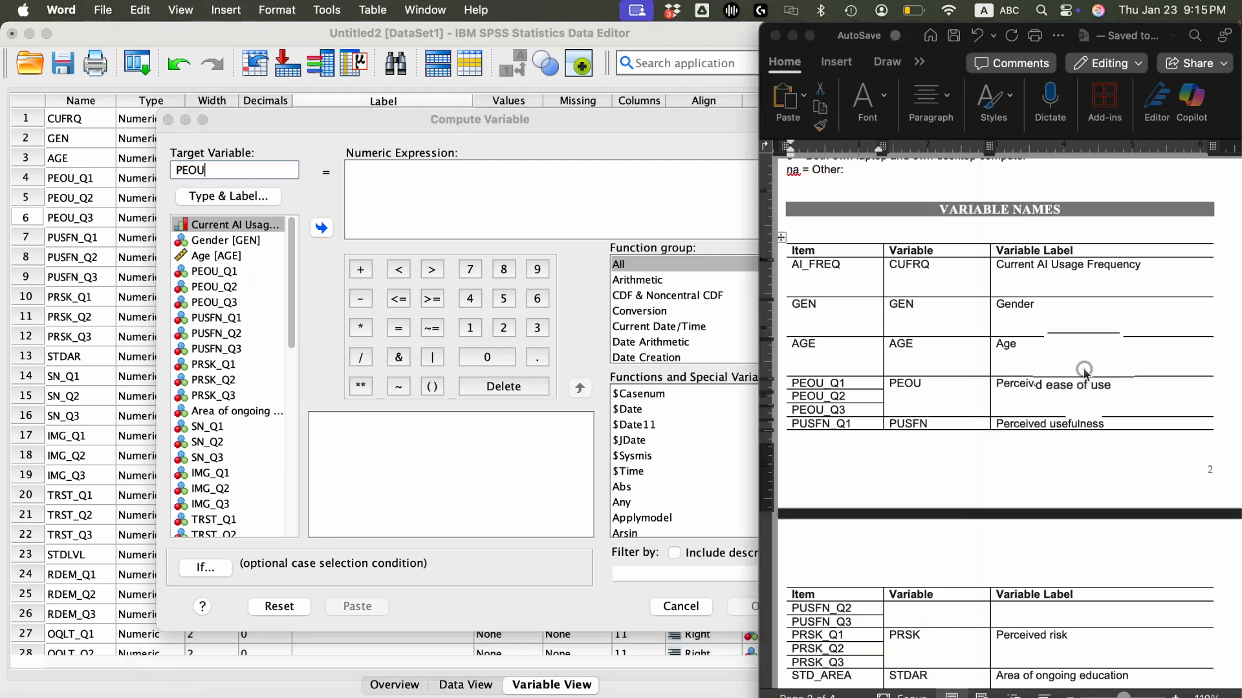
pyautogui.scroll(-5, 1111, 490)
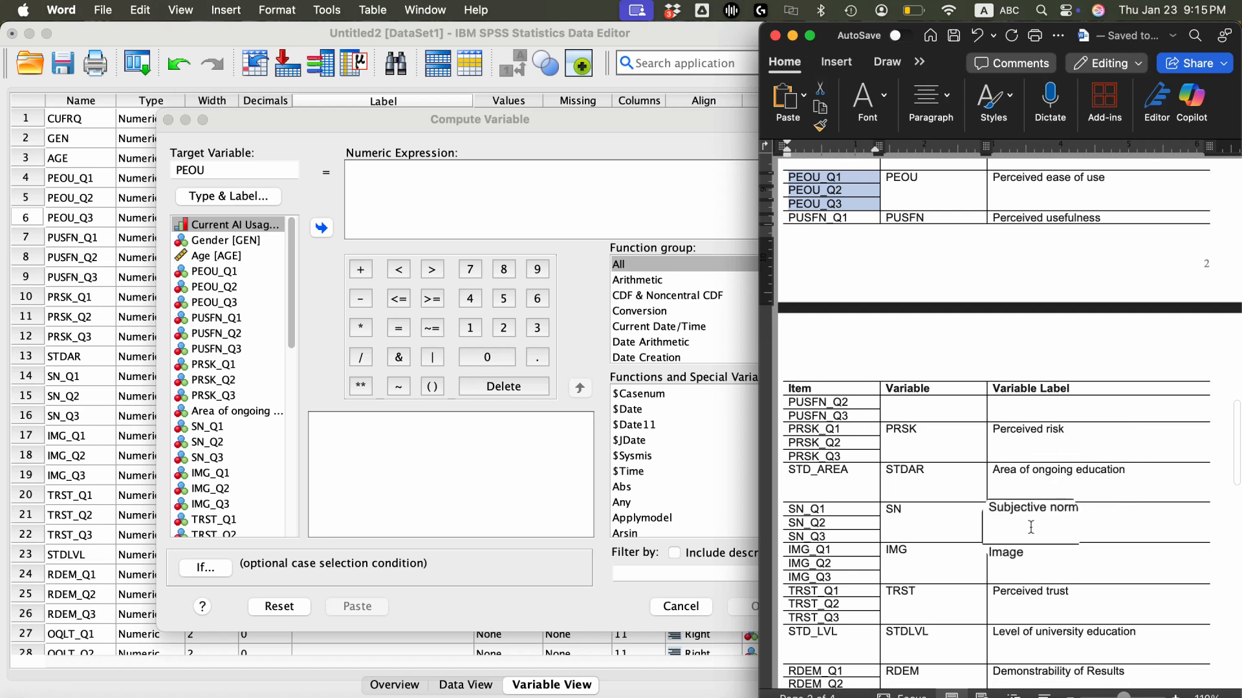
pyautogui.scroll(7, 856, 504)
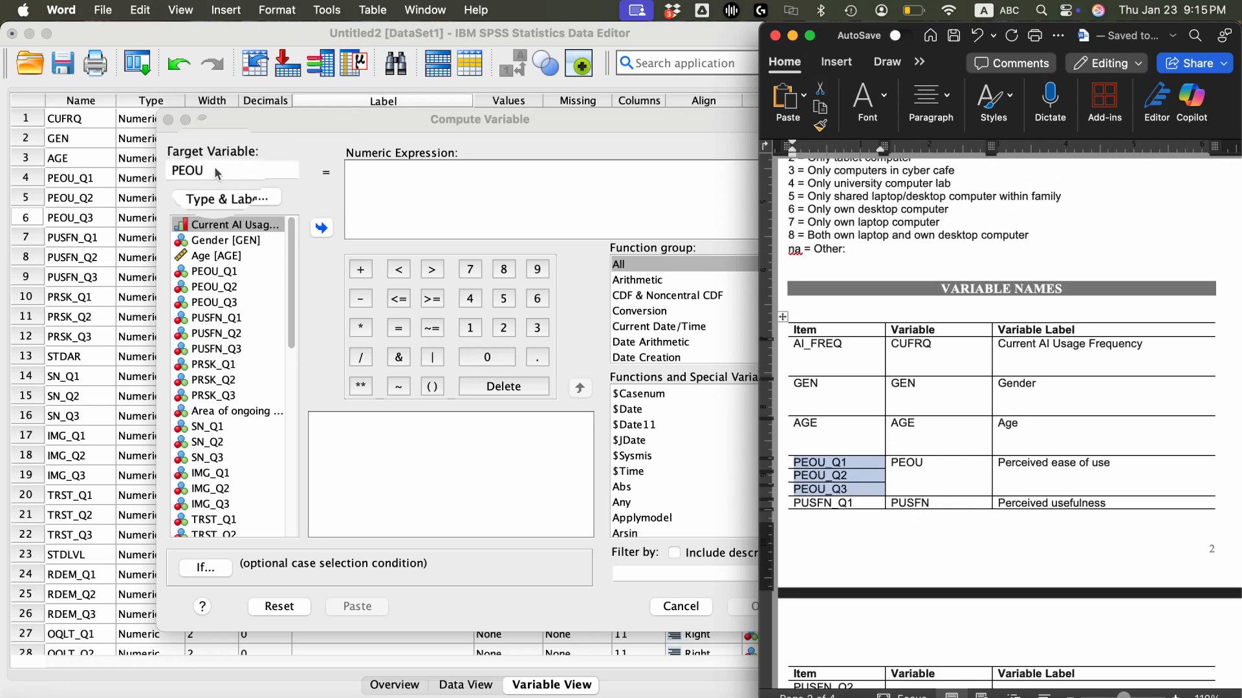
pyautogui.click(362, 173)
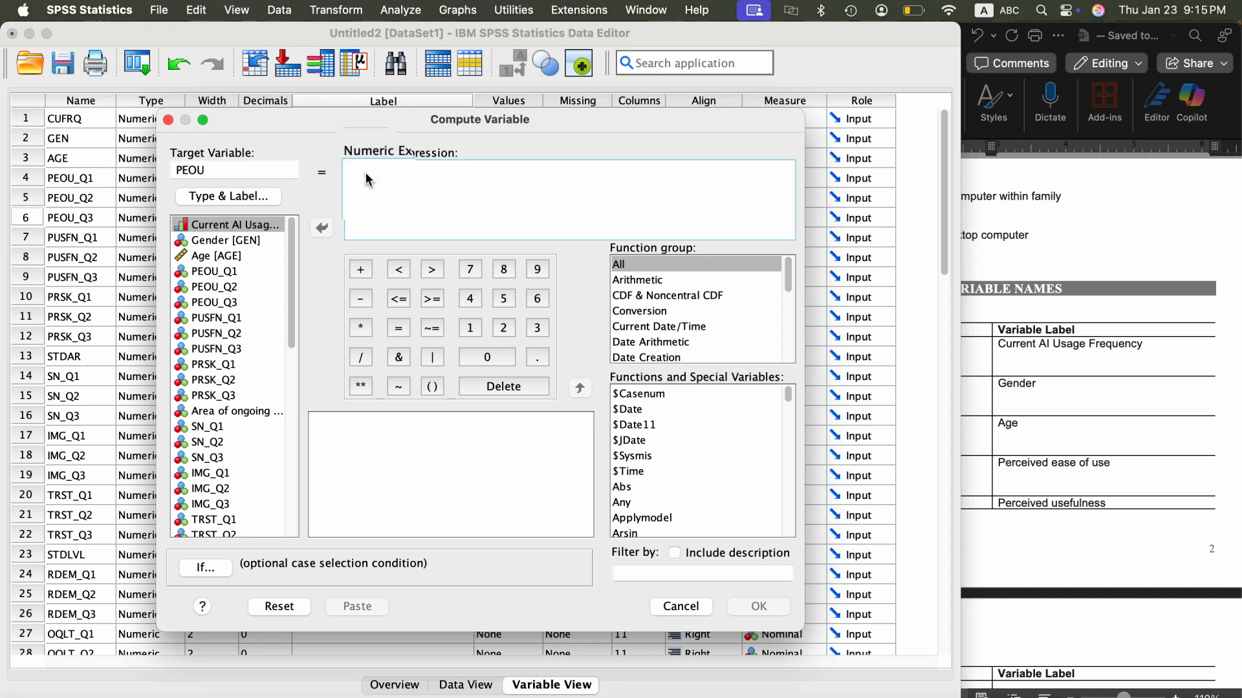
pyautogui.scroll(-3, 648, 328)
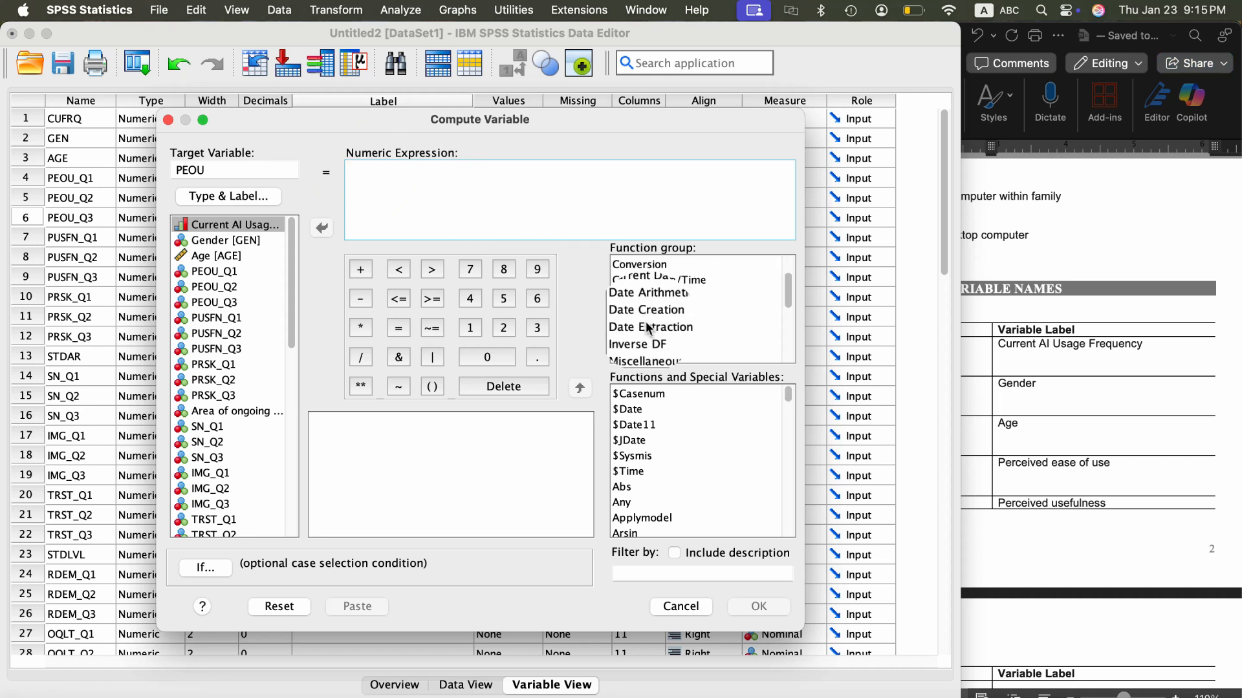
pyautogui.scroll(-8, 648, 328)
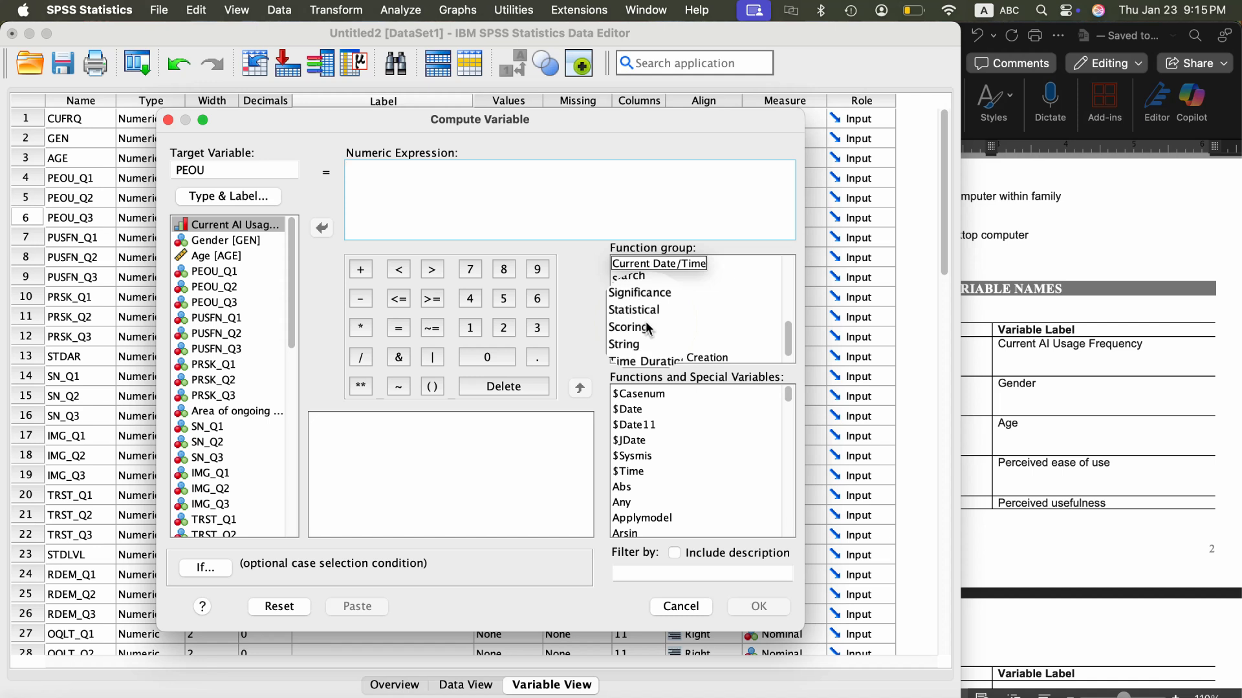
pyautogui.click(649, 312)
pyautogui.click(649, 312)
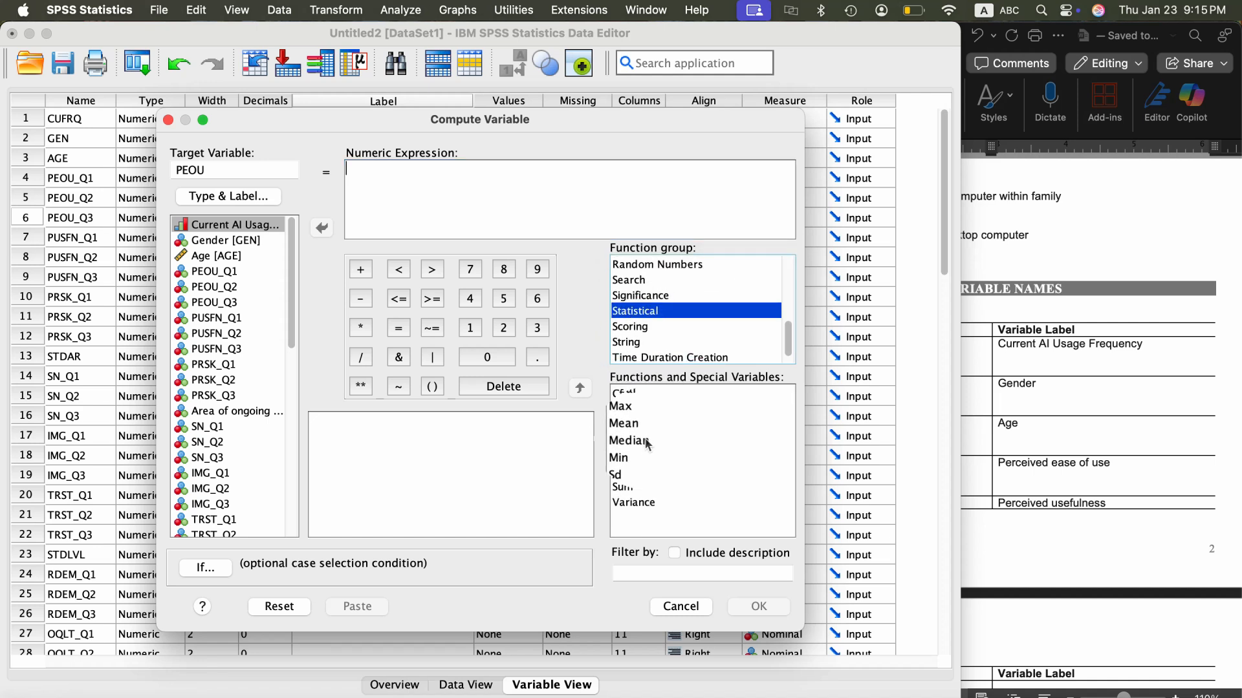
pyautogui.click(626, 426)
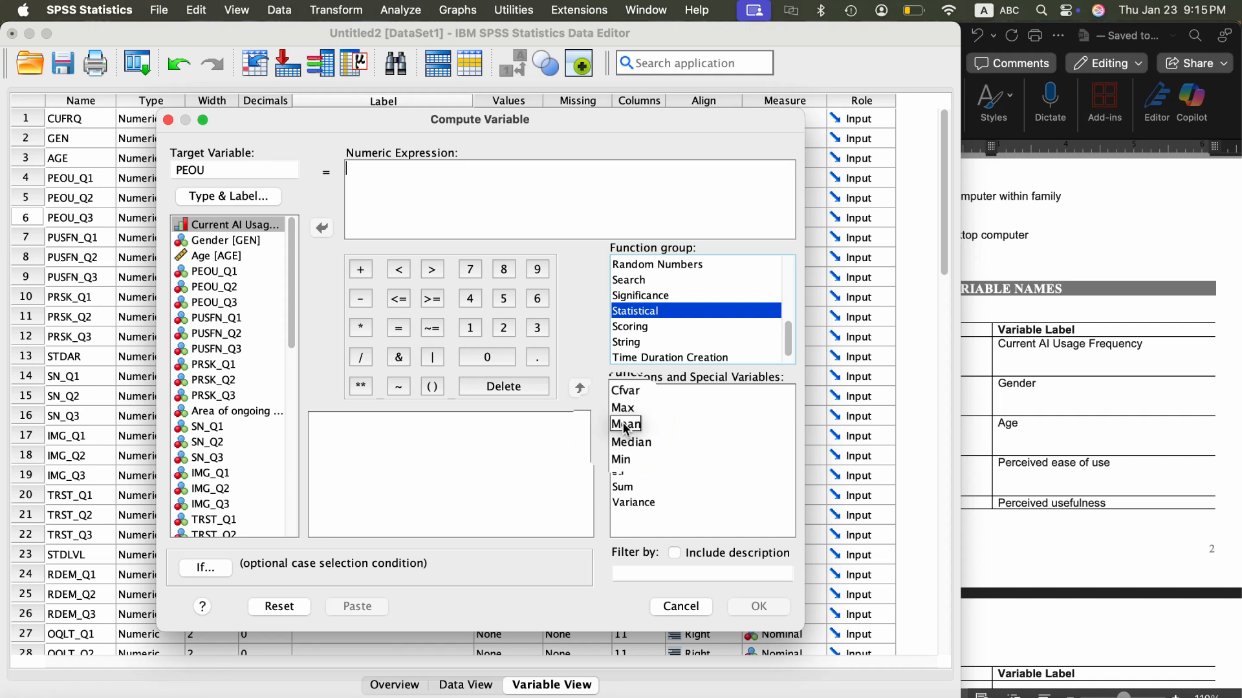
pyautogui.doubleClick(626, 425)
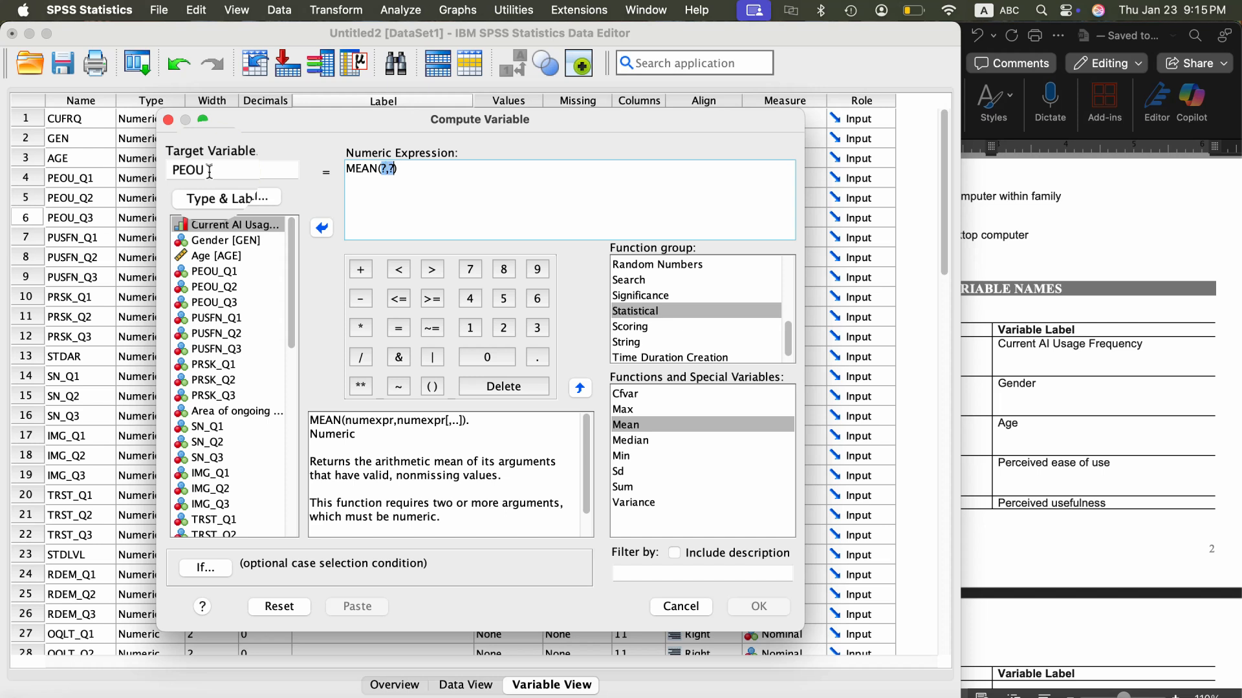
# - Fill the MEAN function with PEOU_Q1, PEOU_Q2 and PEOU_Q3, and run the computation
pyautogui.click(216, 271)
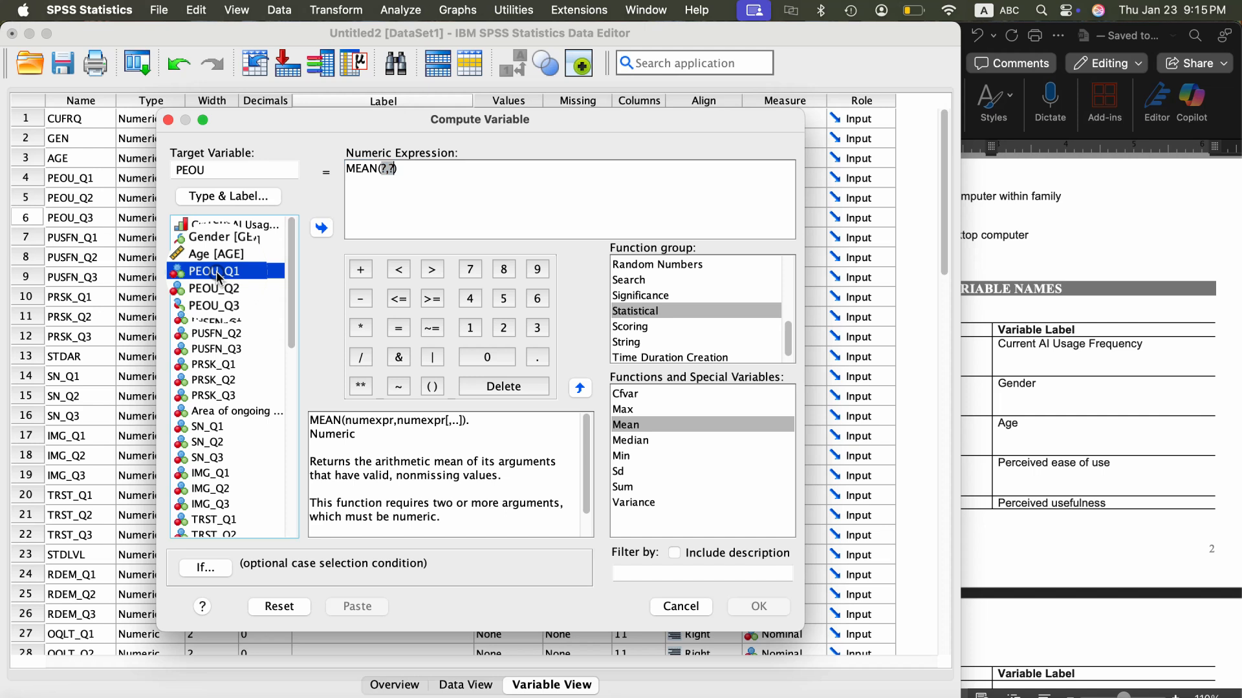
pyautogui.click(321, 229)
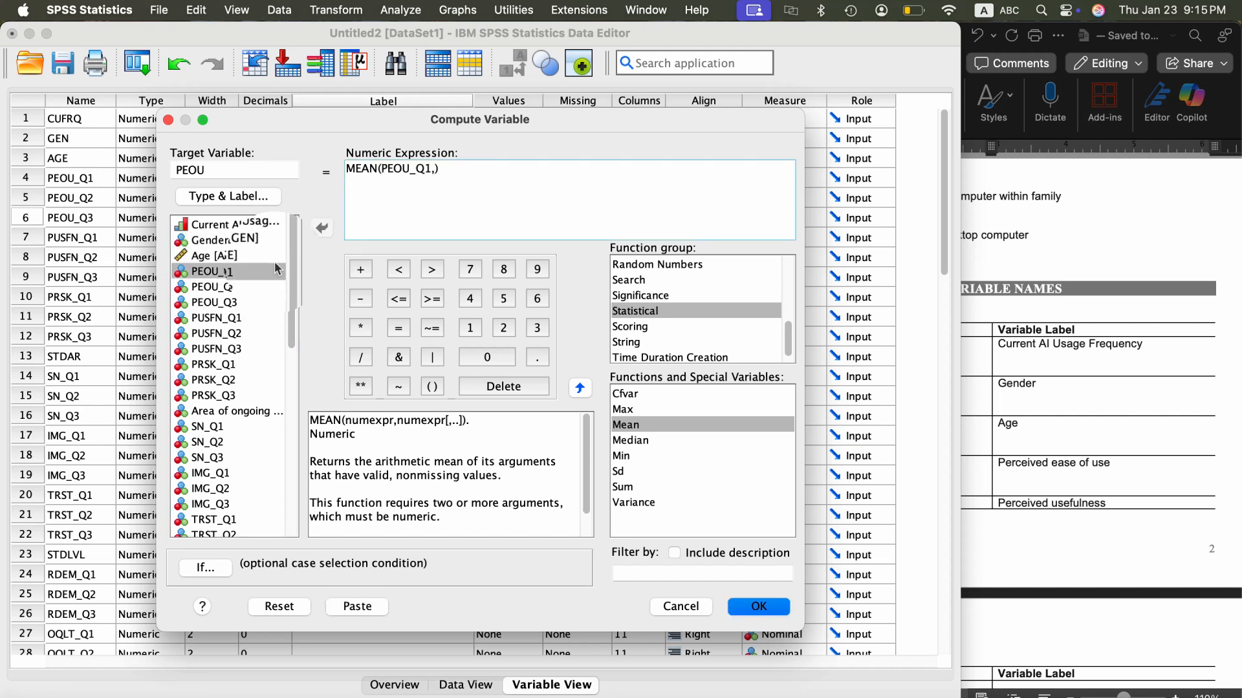
pyautogui.click(213, 288)
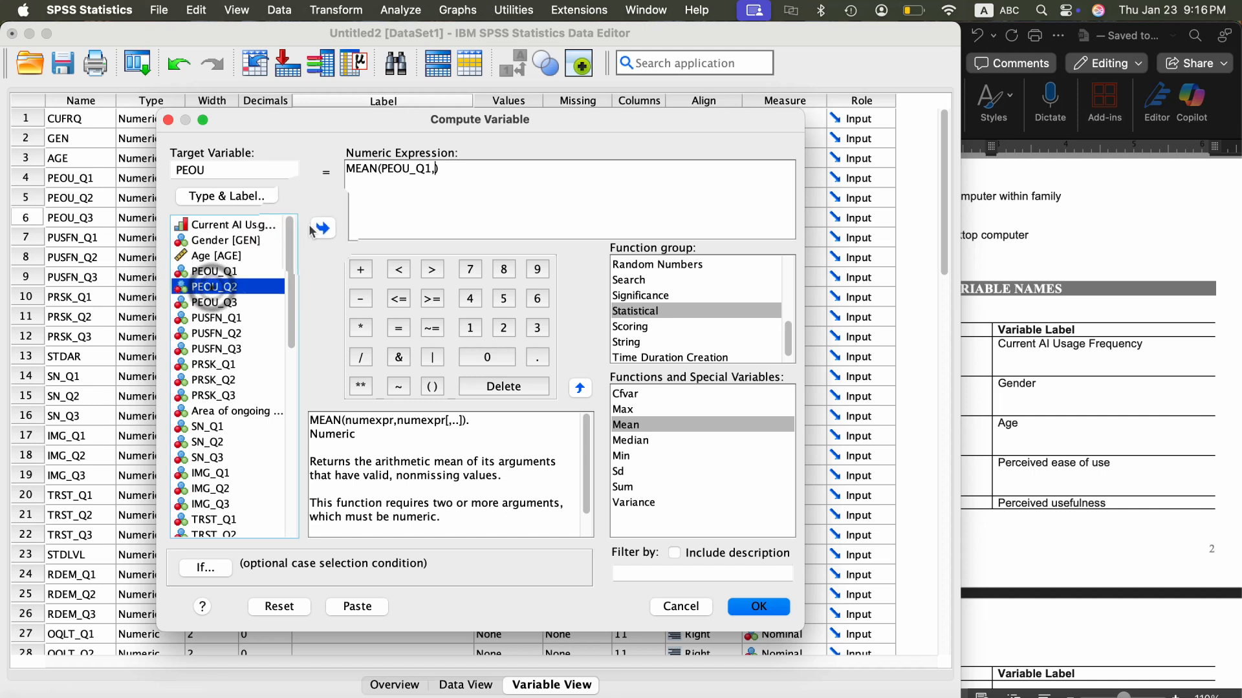
pyautogui.click(320, 229)
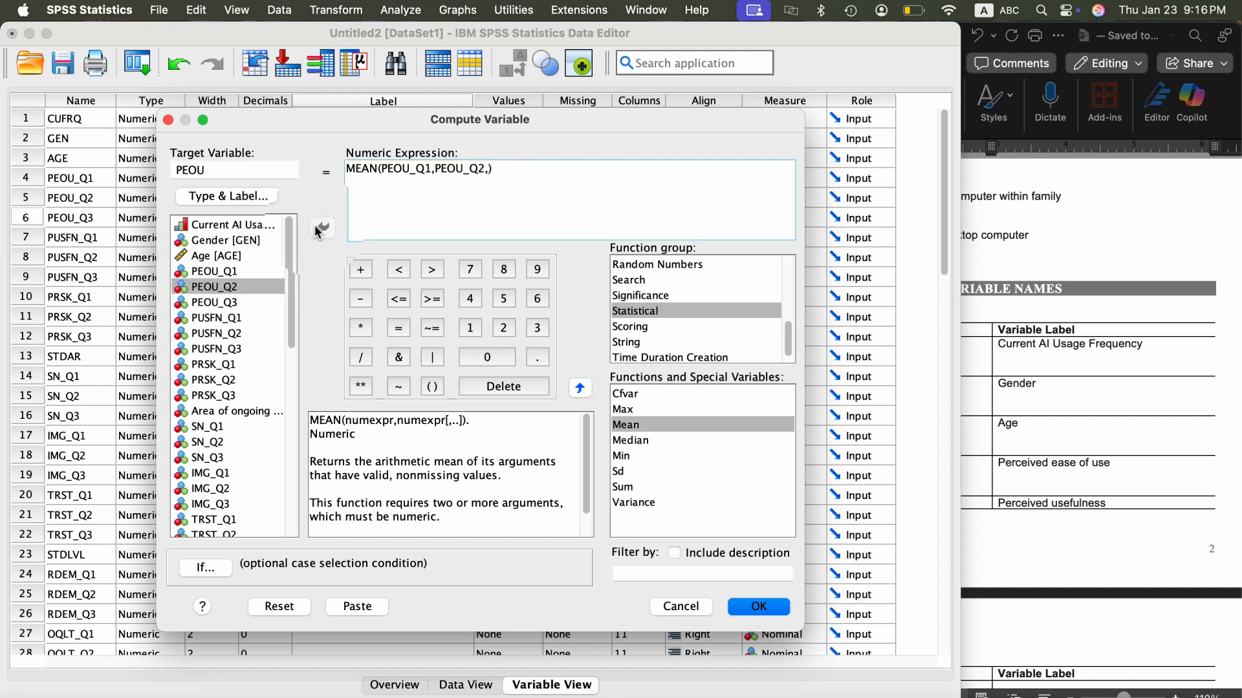
pyautogui.click(217, 302)
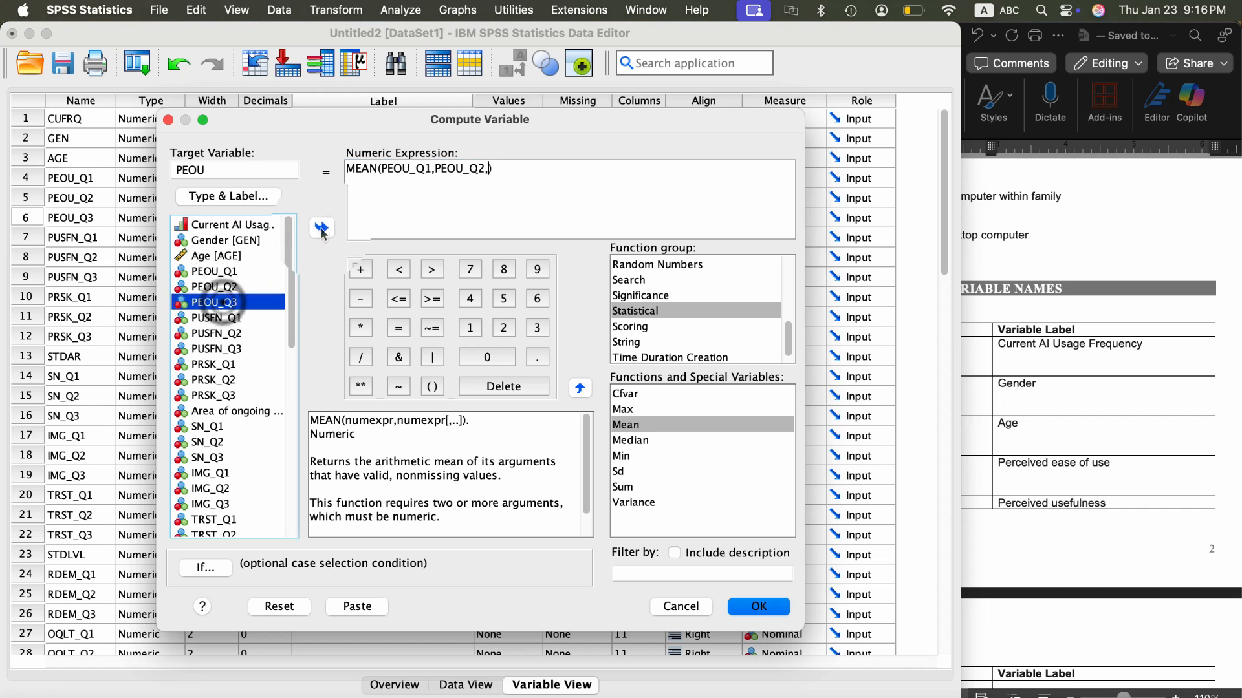
pyautogui.click(321, 229)
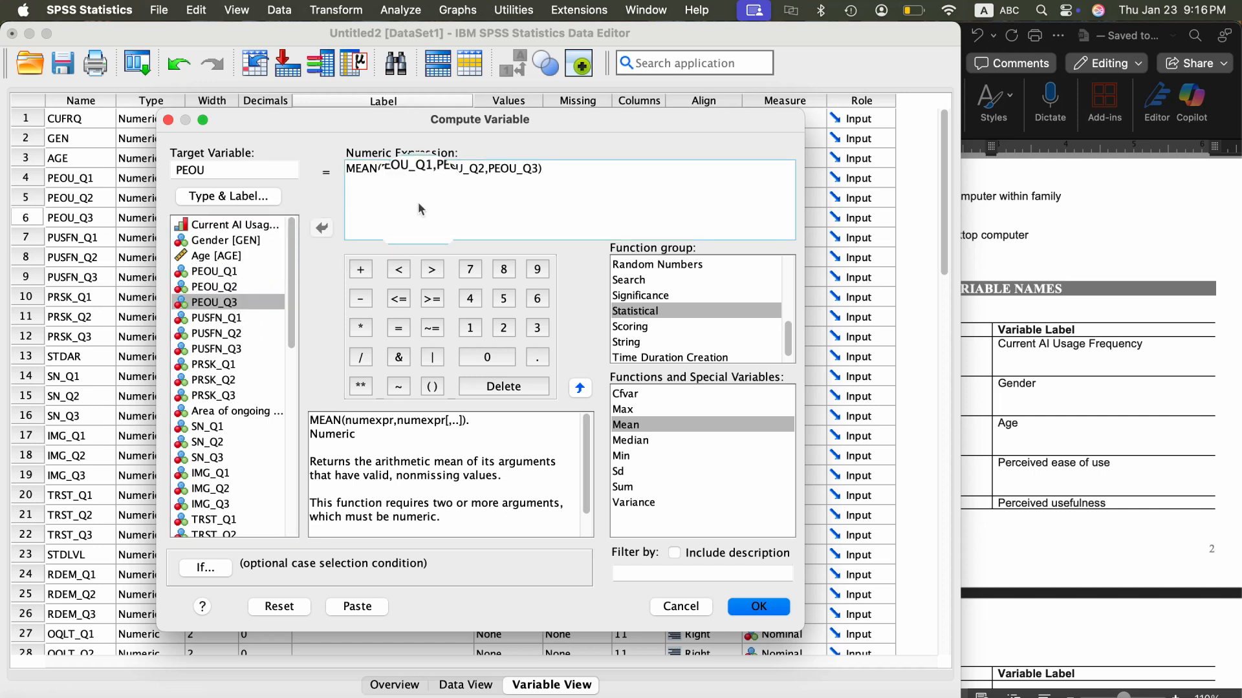
pyautogui.click(556, 171)
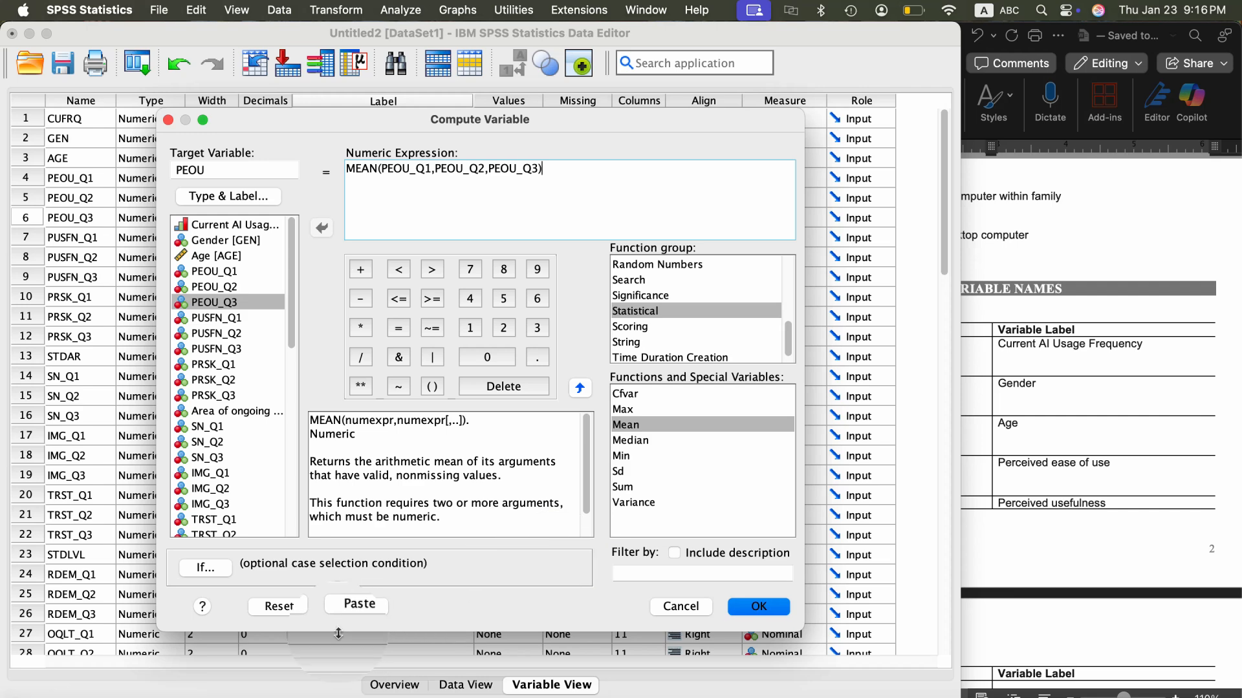
pyautogui.click(761, 607)
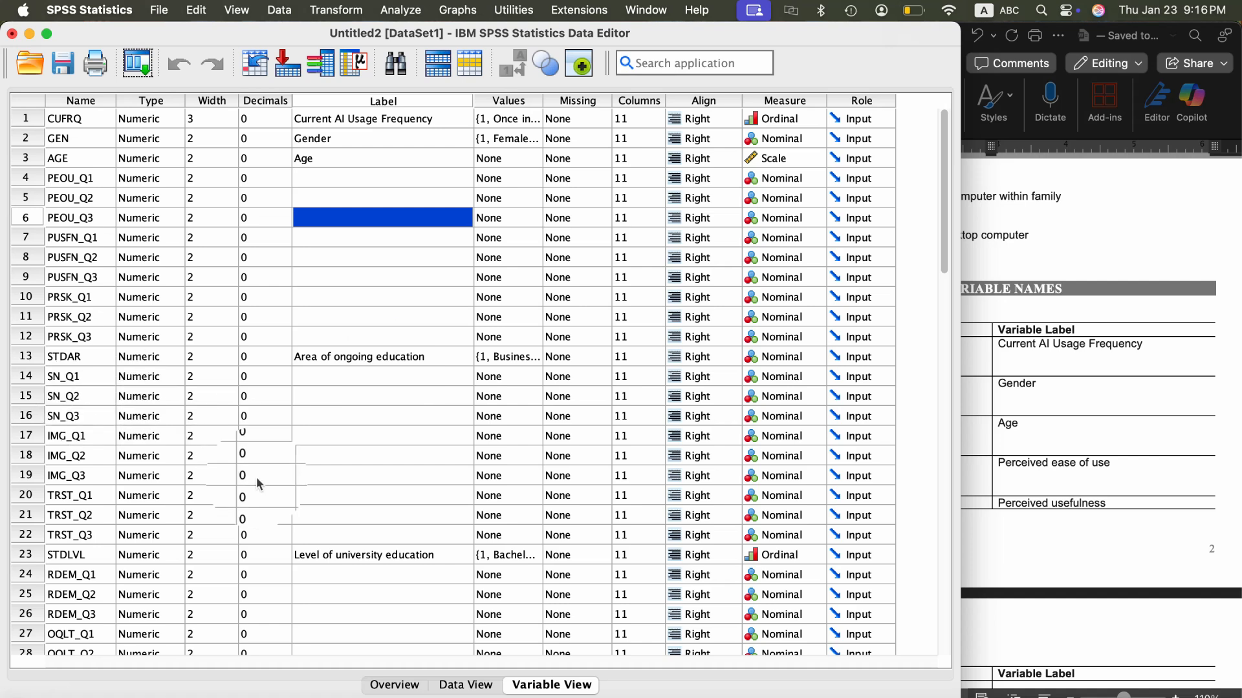
# - Examine the new PEOU variable's definition at the end of the variable list and its computed values in the data
pyautogui.scroll(-10, 256, 476)
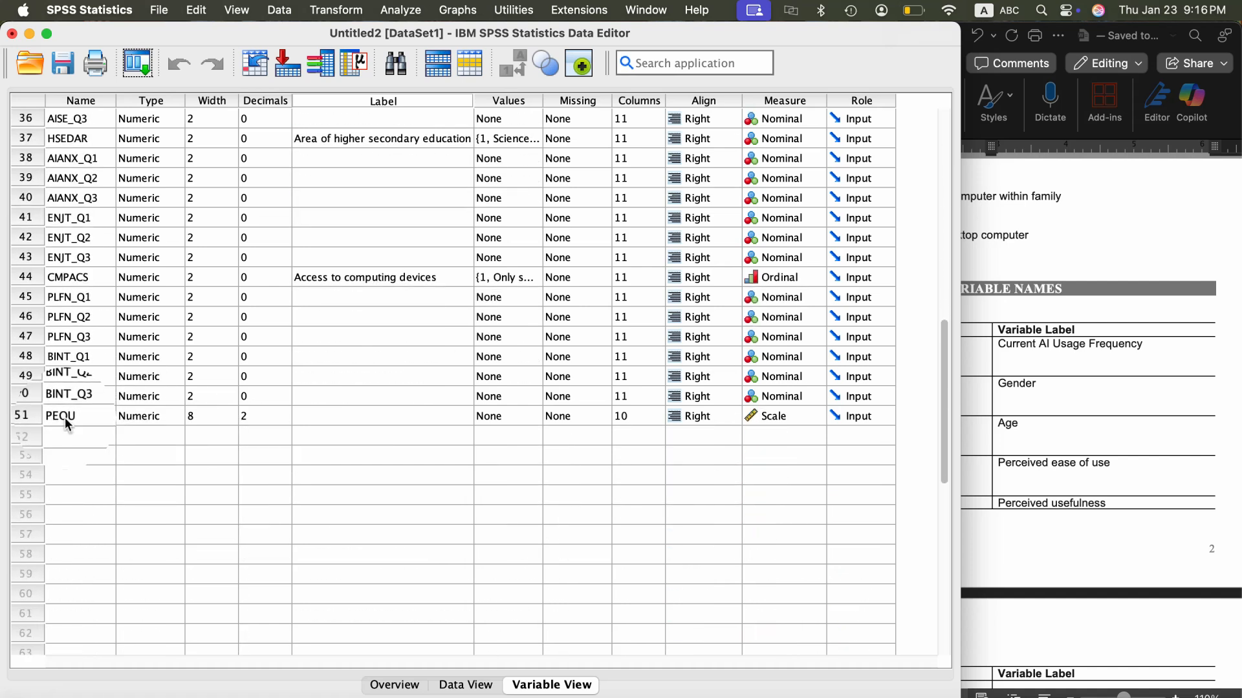
pyautogui.click(469, 686)
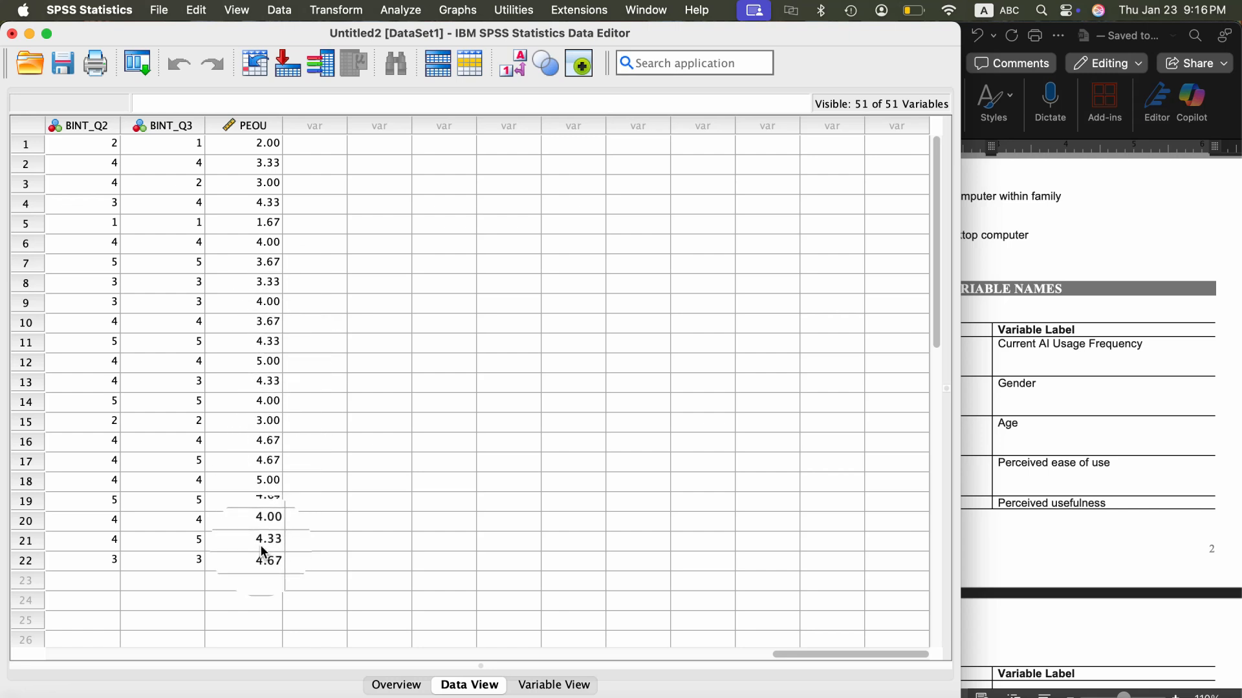
pyautogui.click(552, 685)
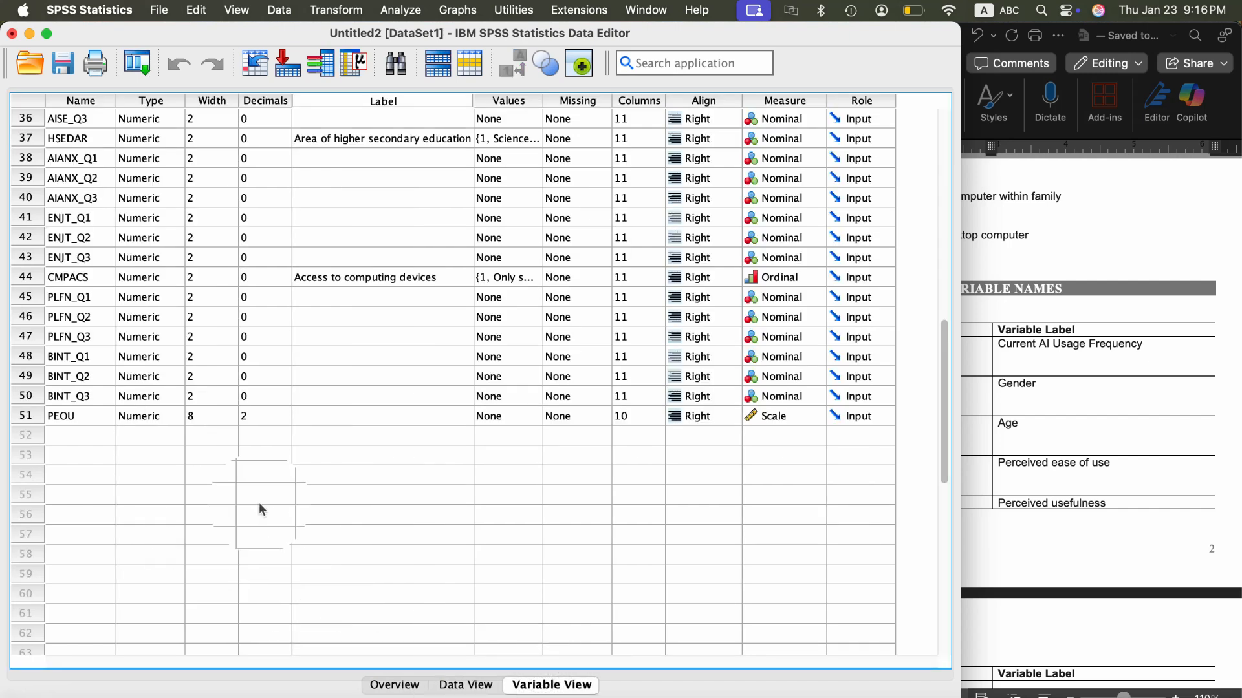
pyautogui.scroll(6, 258, 505)
pyautogui.scroll(-5, 259, 502)
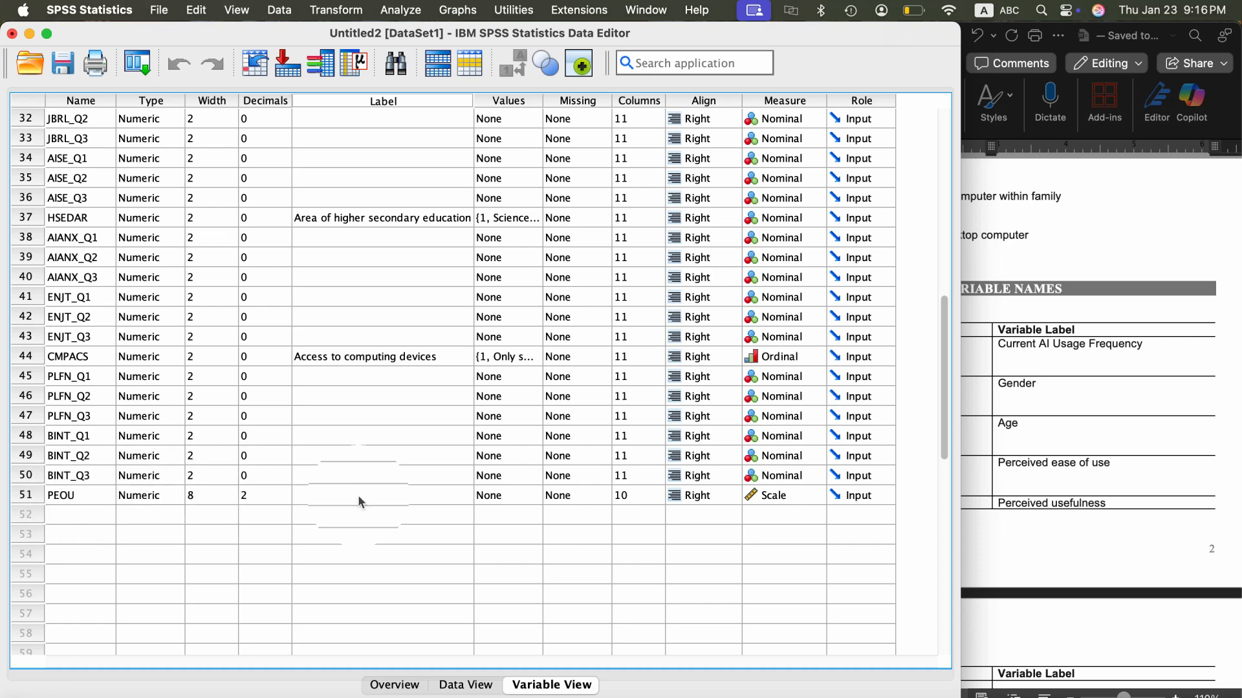
# - Copy the variable label "Perceived ease of use" from the Word codebook and paste it as PEOU's label in SPSS
pyautogui.click(1070, 491)
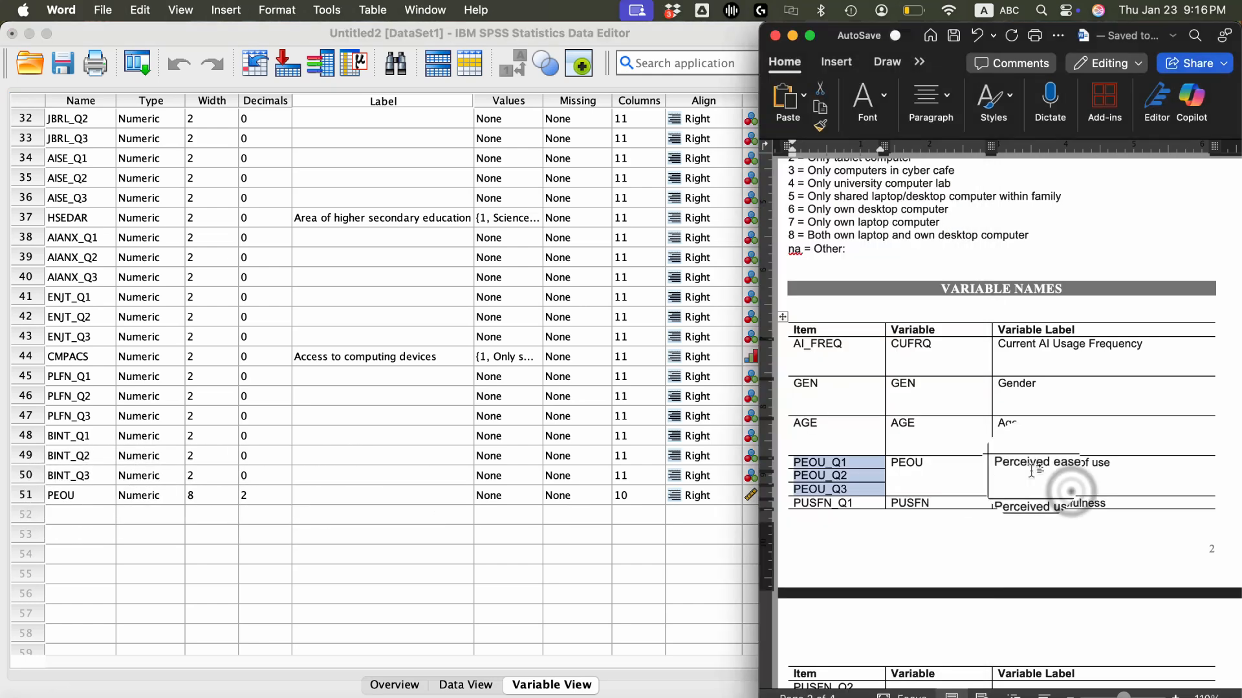
pyautogui.click(1032, 464)
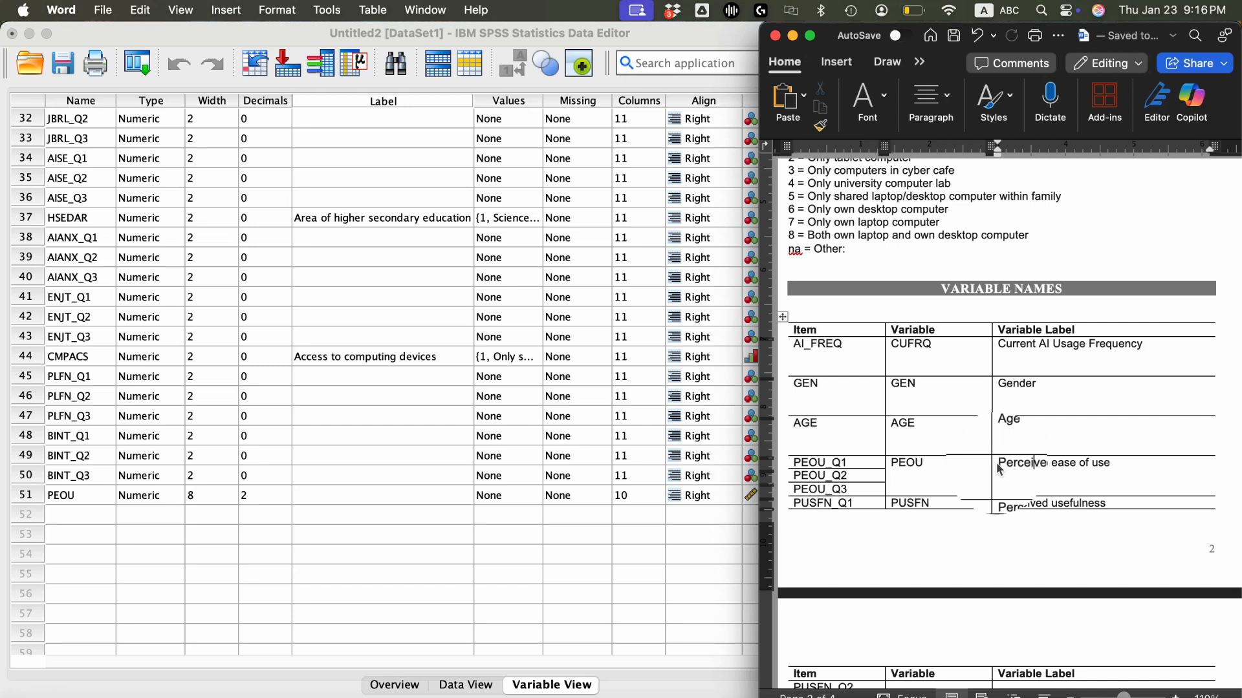
pyautogui.moveTo(999, 463); pyautogui.dragTo(1102, 466)
pyautogui.press('super+c')
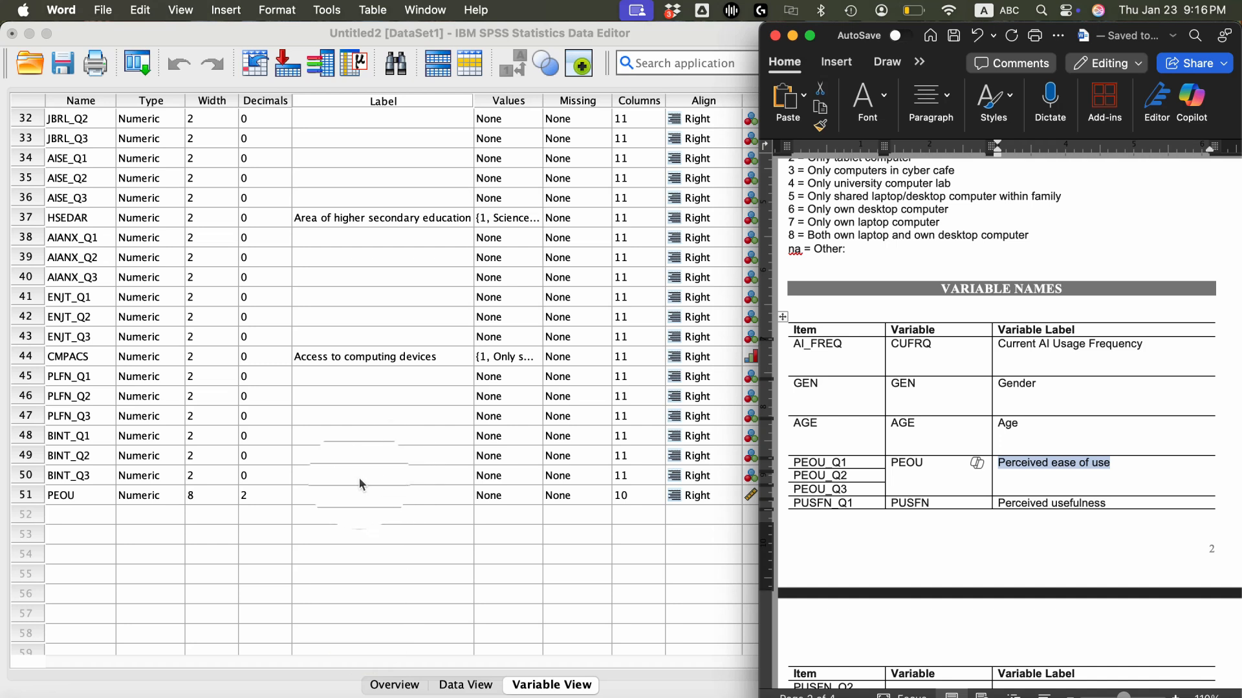
pyautogui.doubleClick(324, 495)
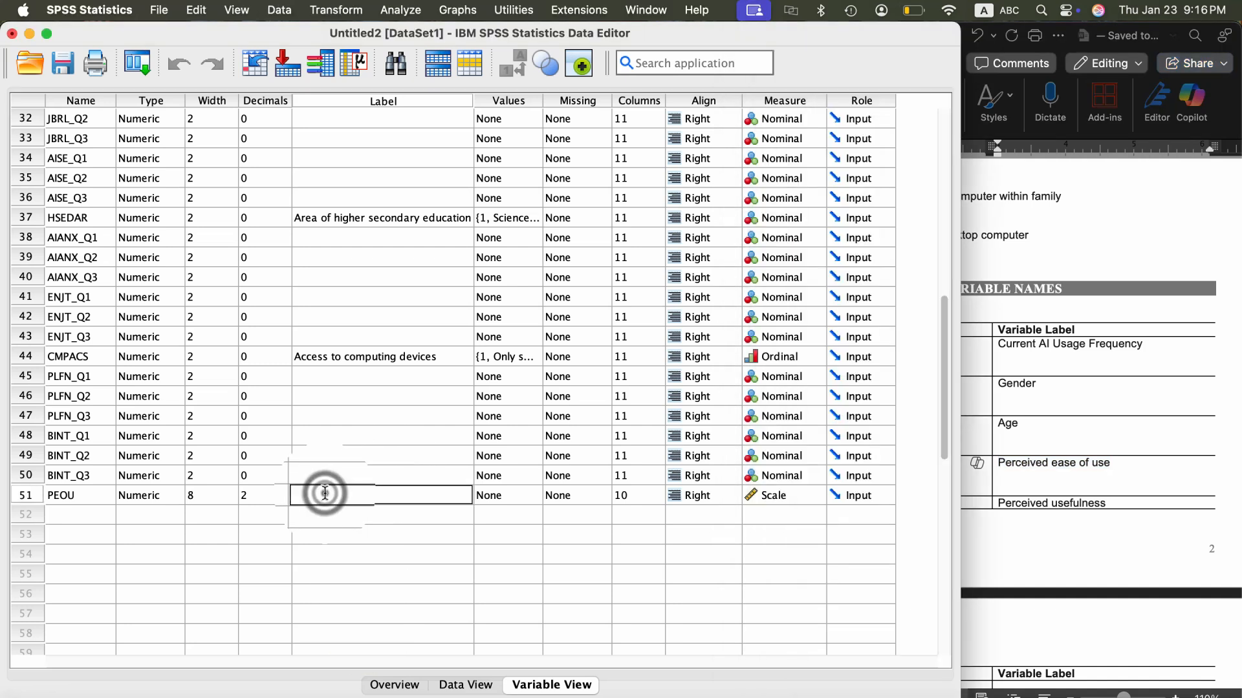
pyautogui.press('super+v')
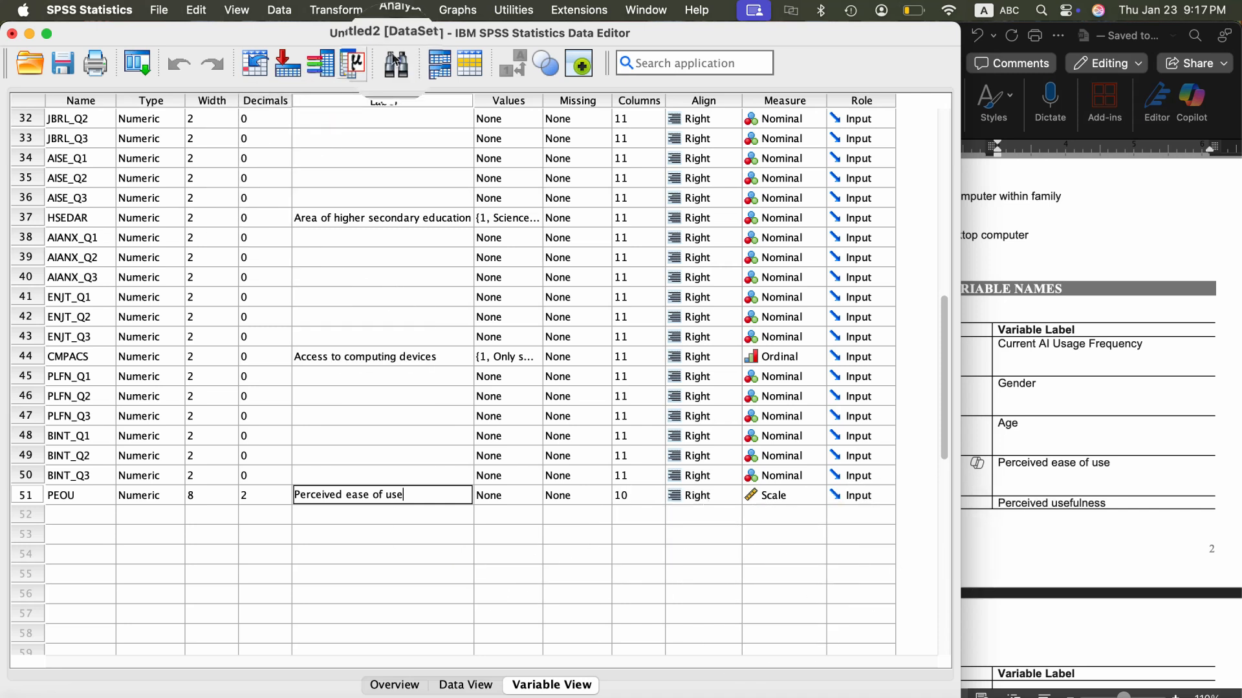
# - Start a new Compute Variable operation, check the next variable name in the Word codebook, and set the target variable to PUSFN
pyautogui.click(347, 11)
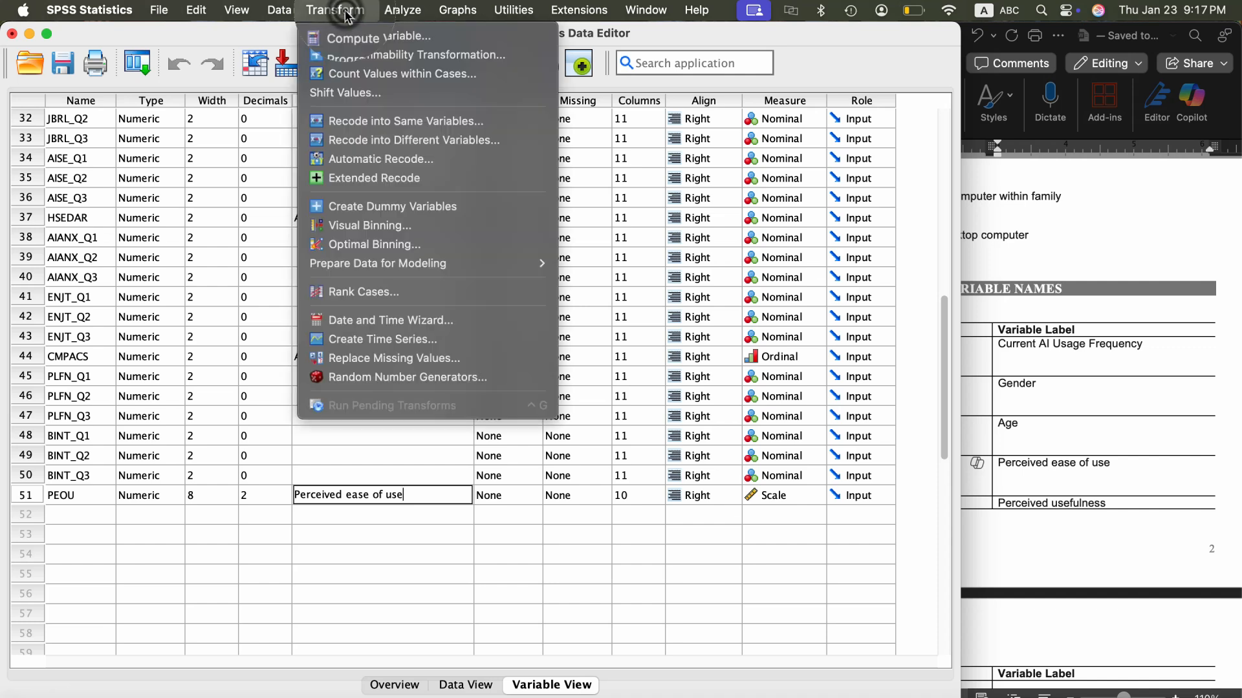
pyautogui.click(355, 36)
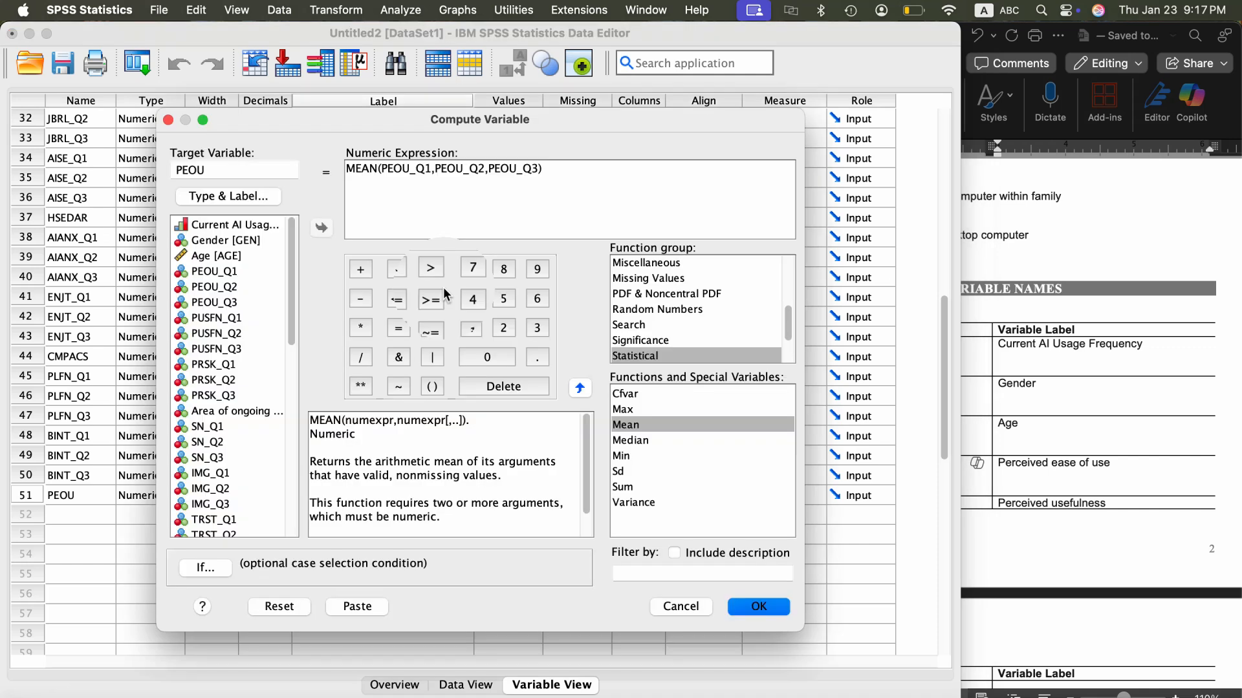
pyautogui.click(211, 317)
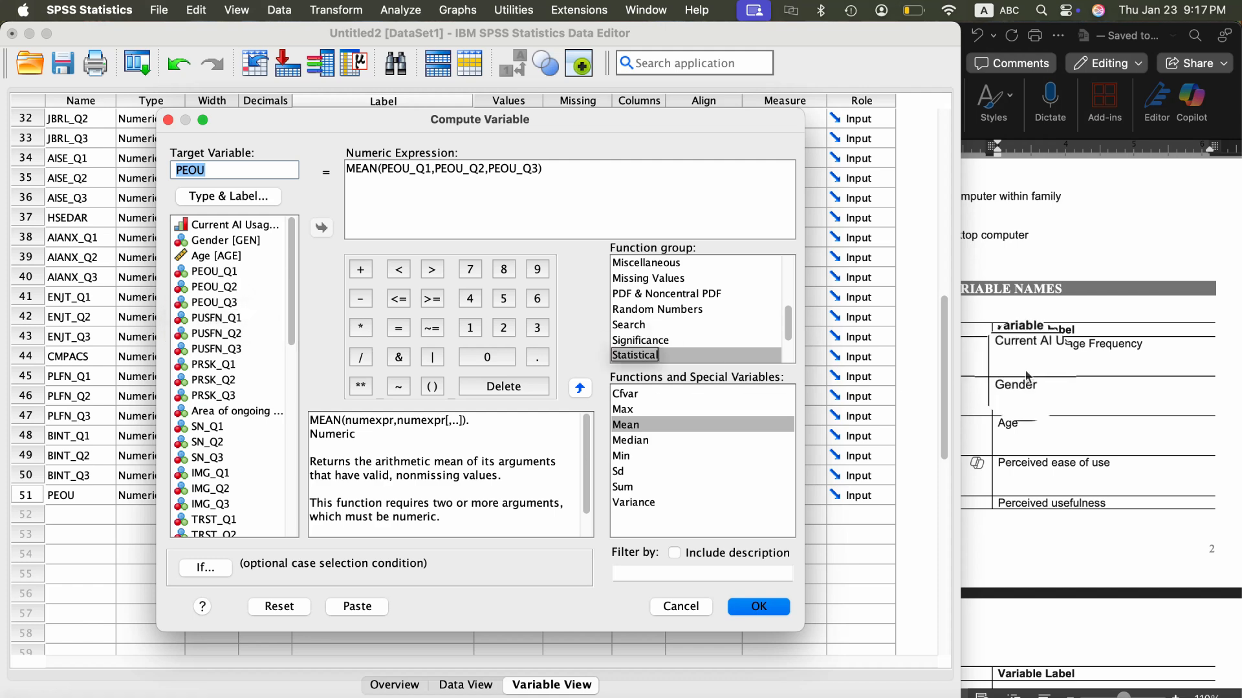
pyautogui.click(1119, 383)
pyautogui.scroll(-5, 1119, 387)
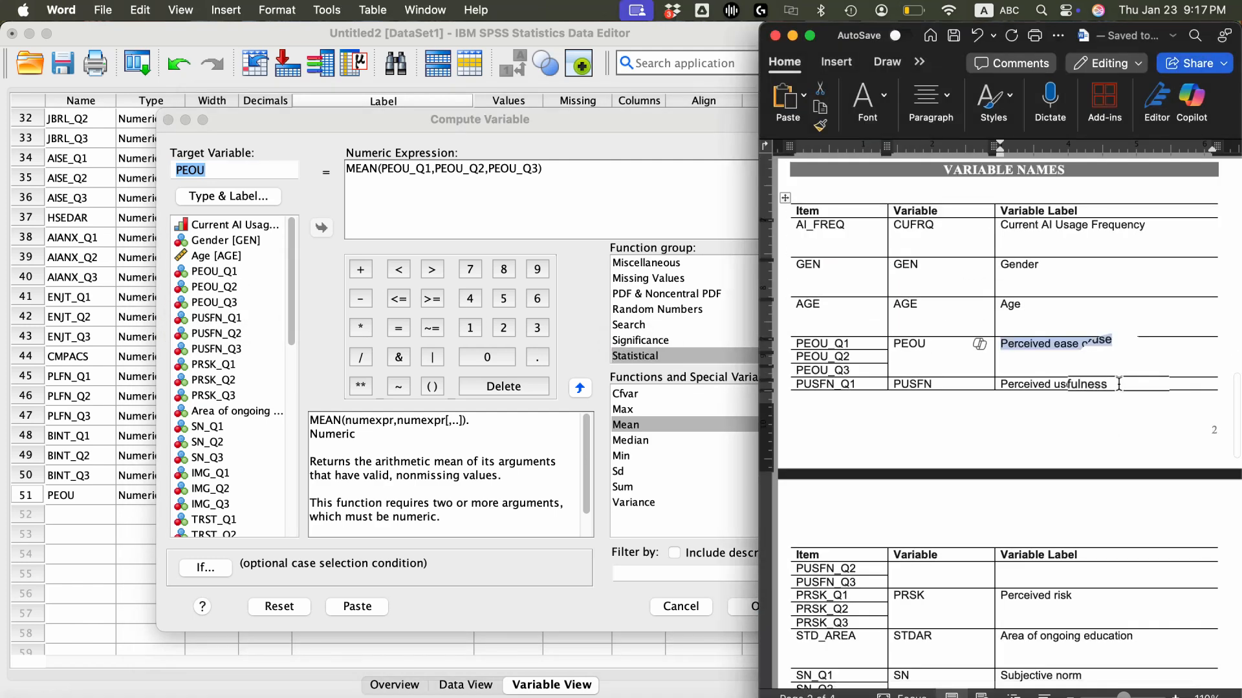
pyautogui.click(223, 173)
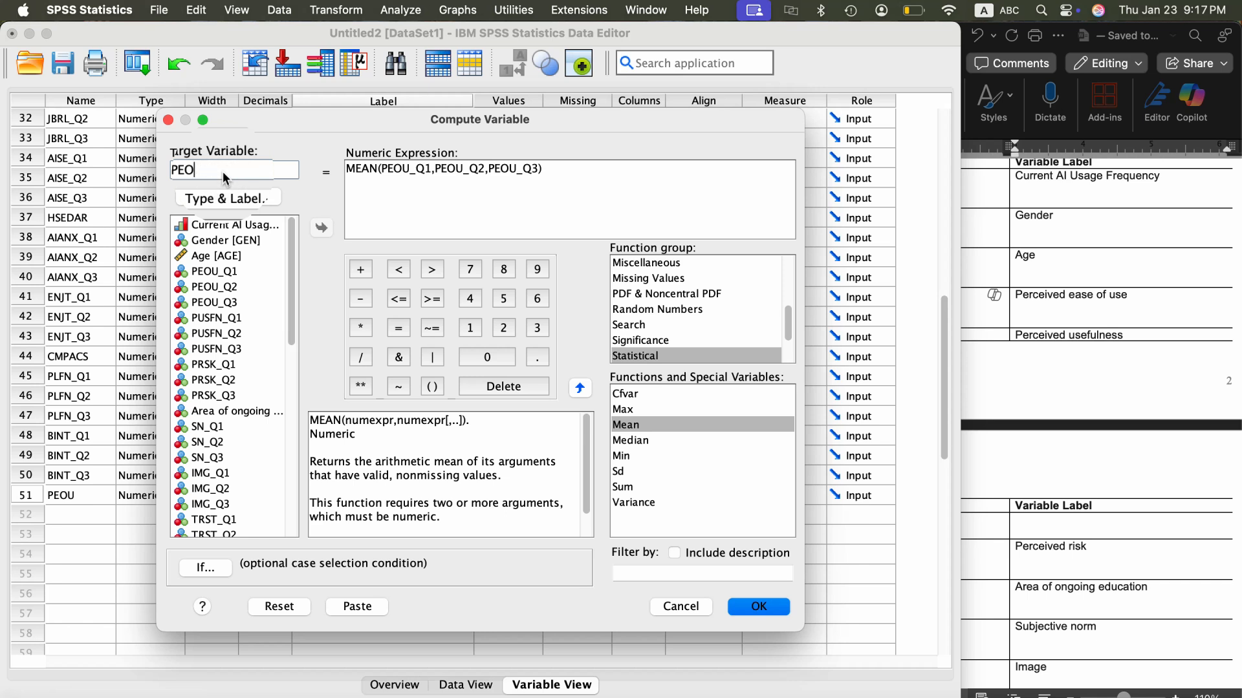
pyautogui.press('BackSpace')
pyautogui.press('BackSpace')
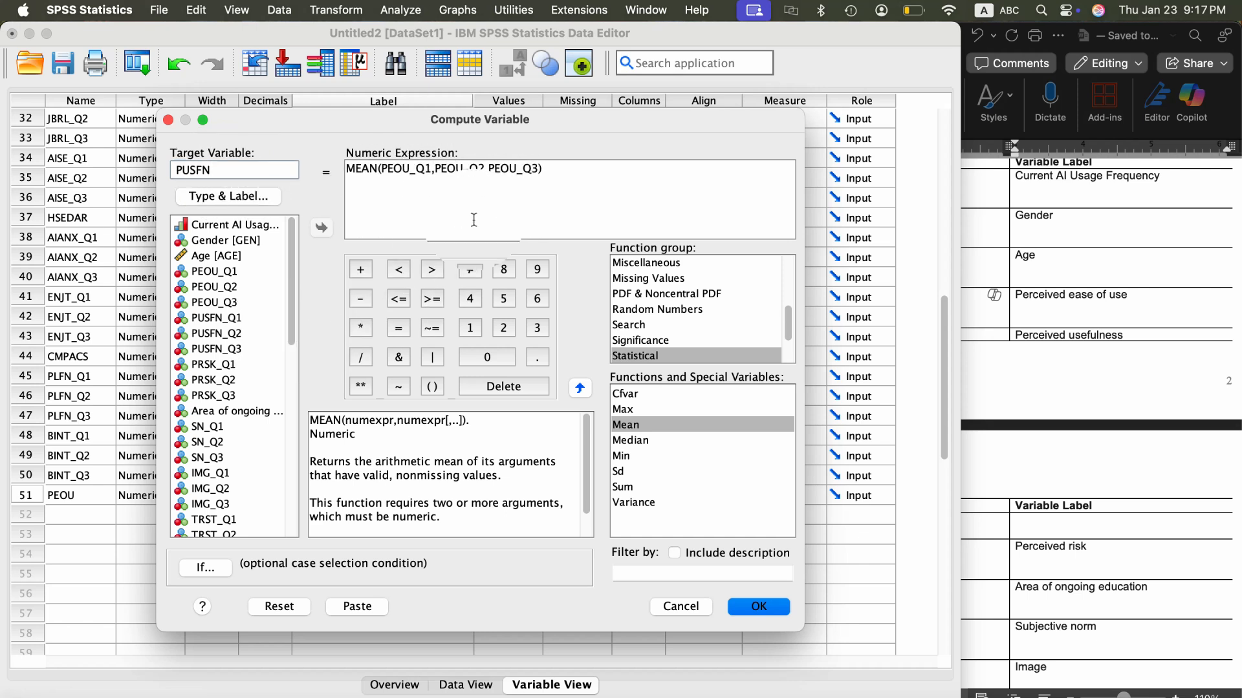
# - Replace the MEAN function's arguments with PUSFN_Q1, PUSFN_Q2 and PUSFN_Q3, and run the computation
pyautogui.click(536, 172)
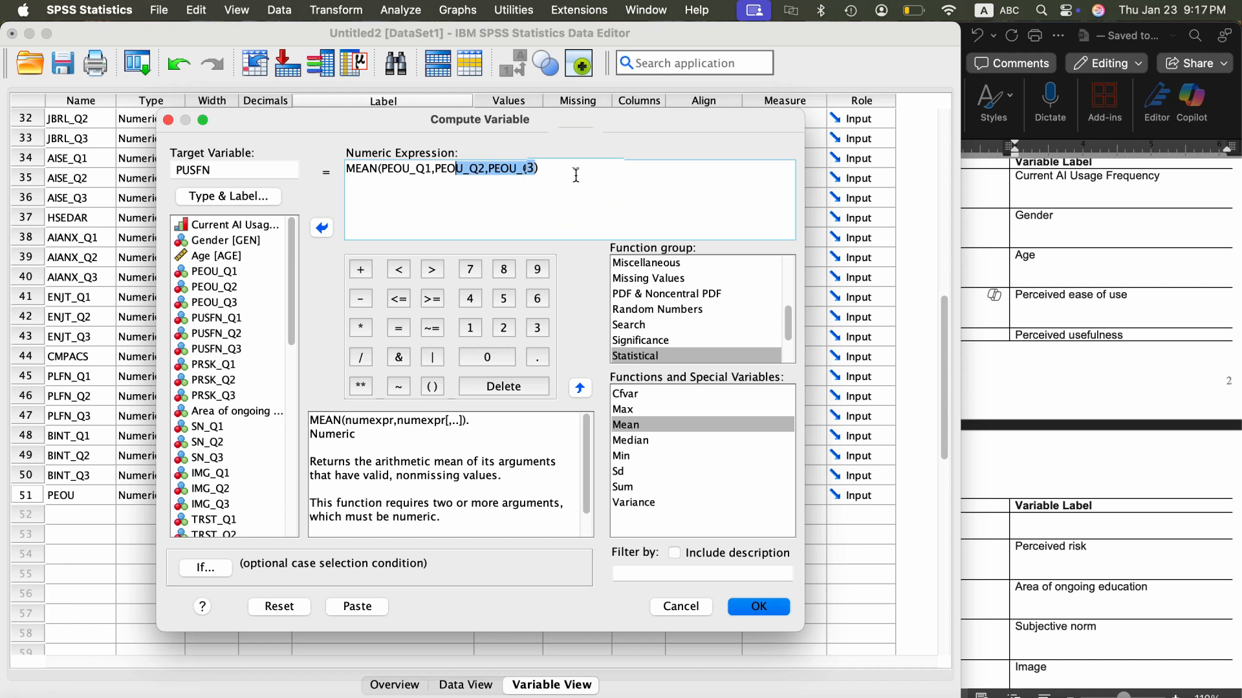
pyautogui.press('BackSpace')
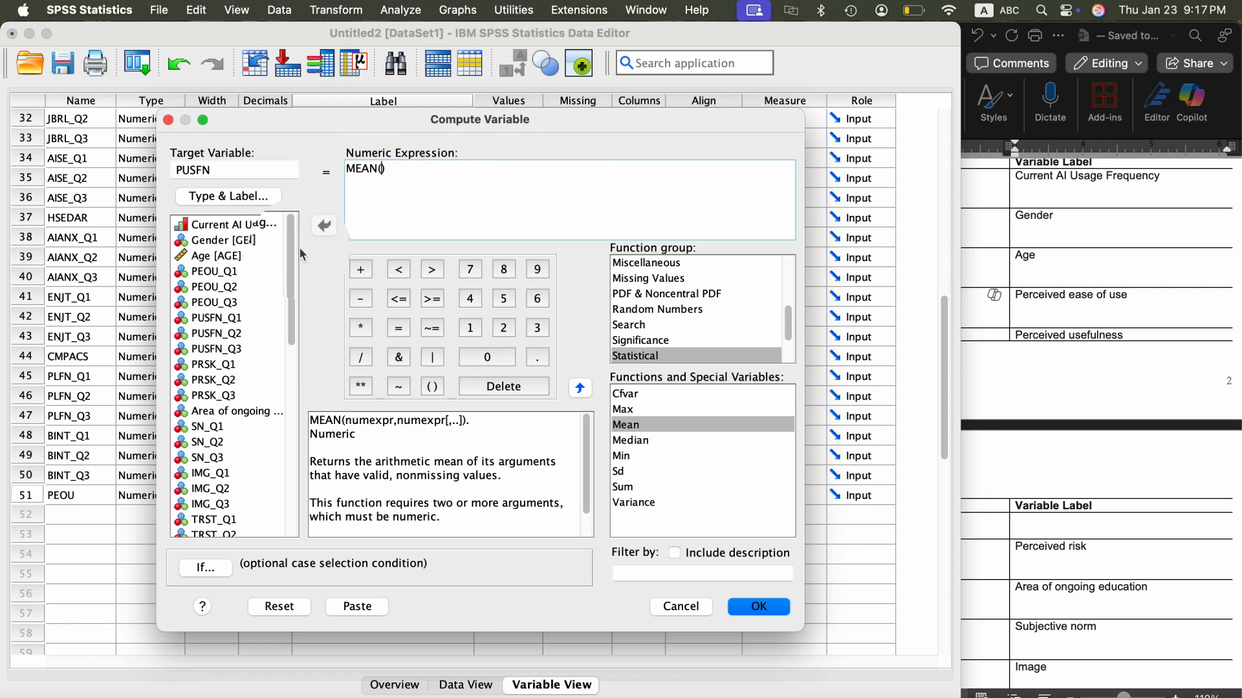
pyautogui.click(218, 319)
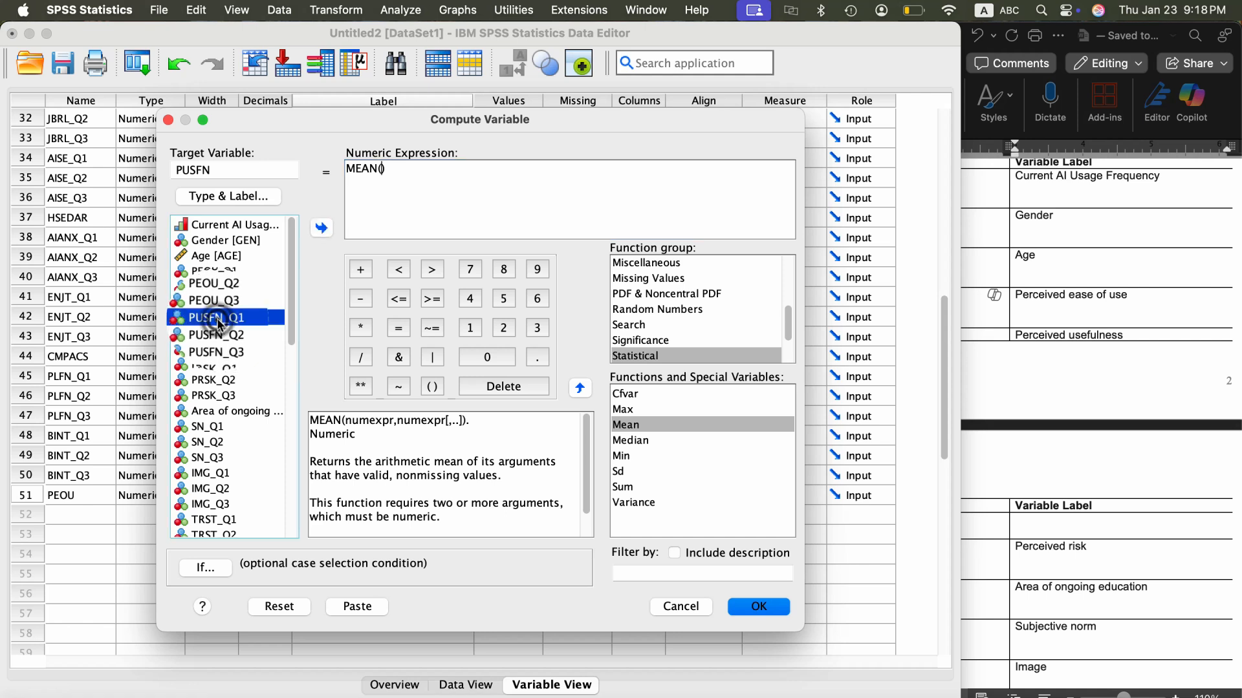
pyautogui.click(321, 227)
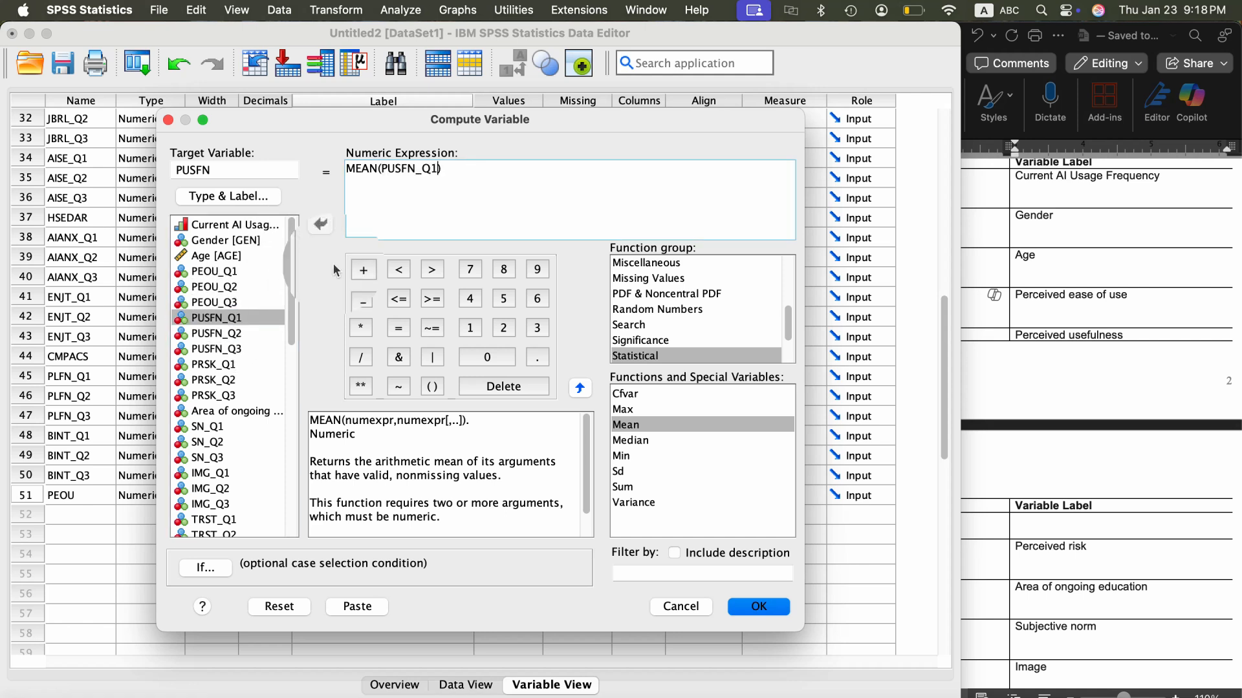
pyautogui.write(',')
pyautogui.click(226, 334)
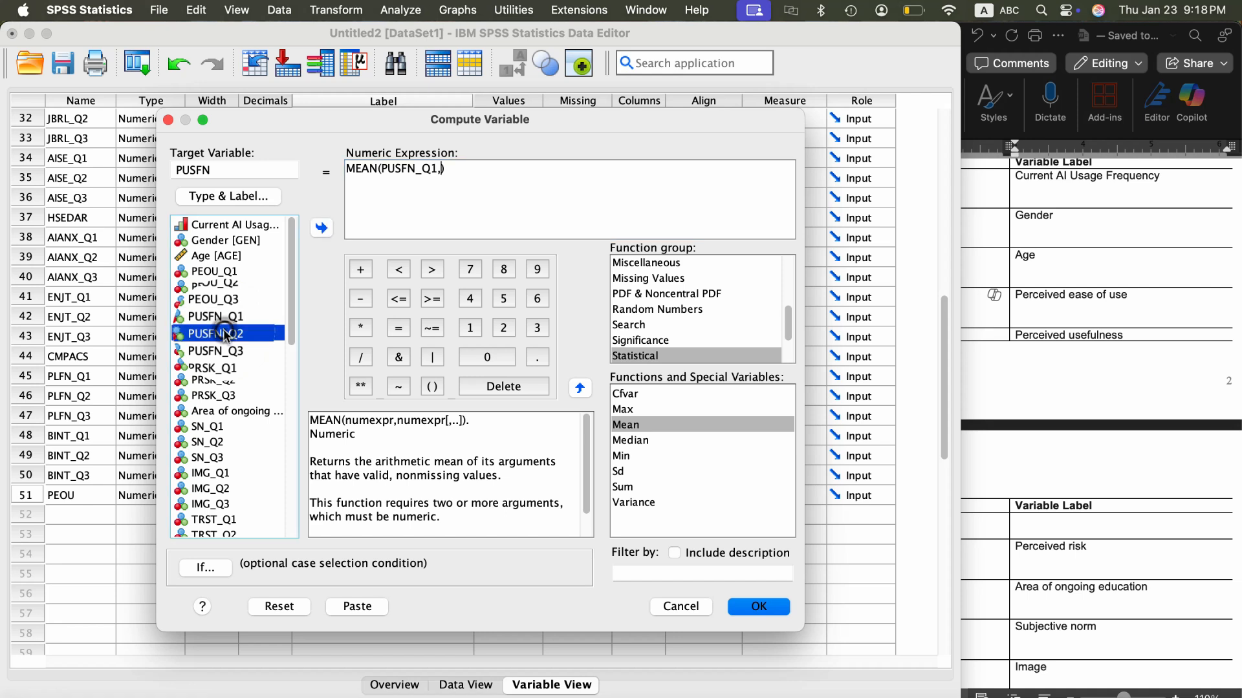
pyautogui.click(323, 227)
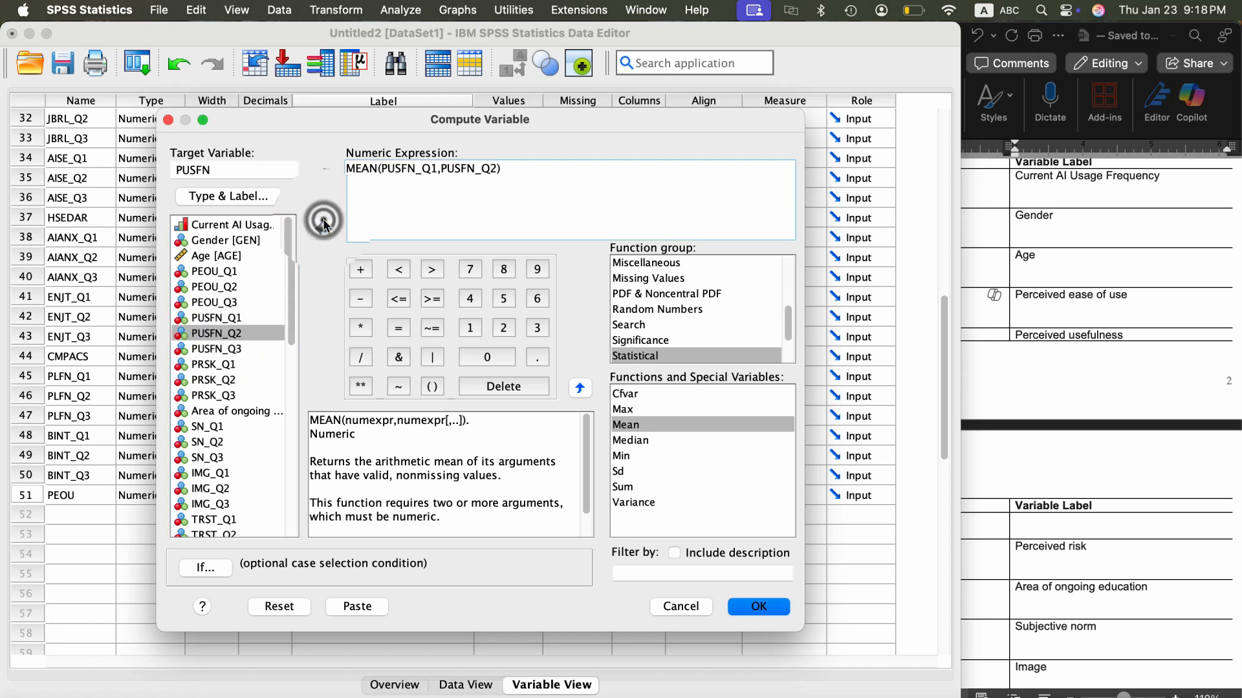
pyautogui.click(218, 350)
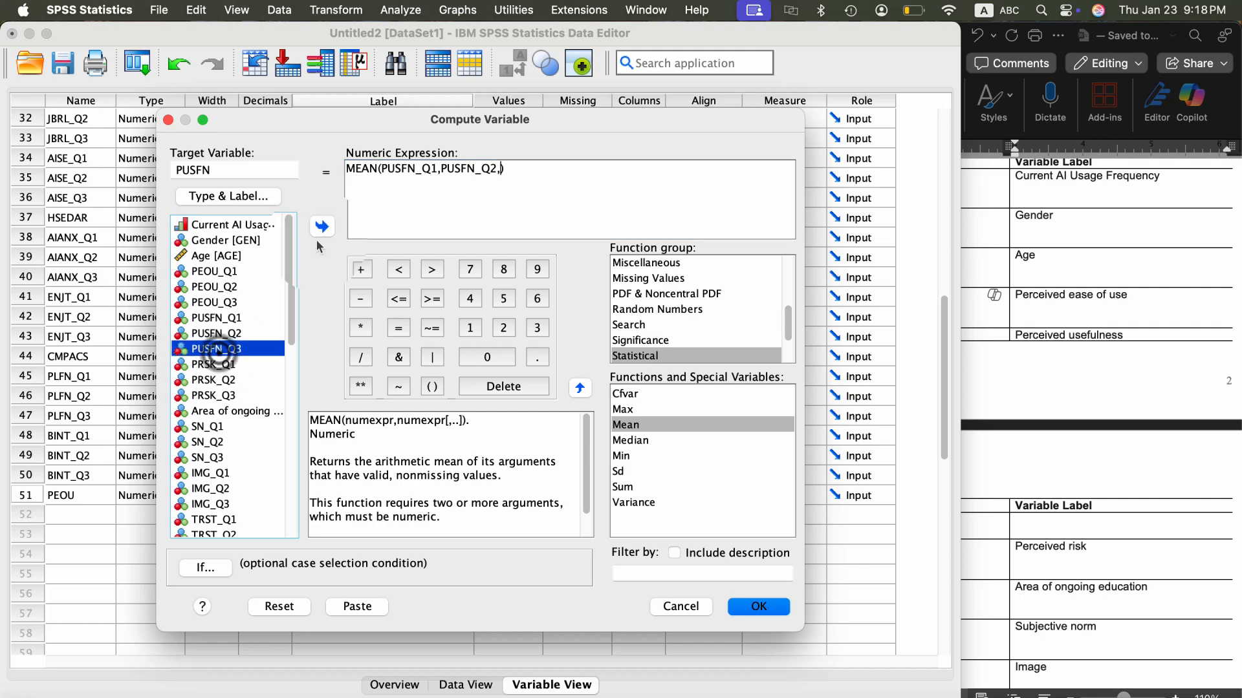
pyautogui.click(324, 228)
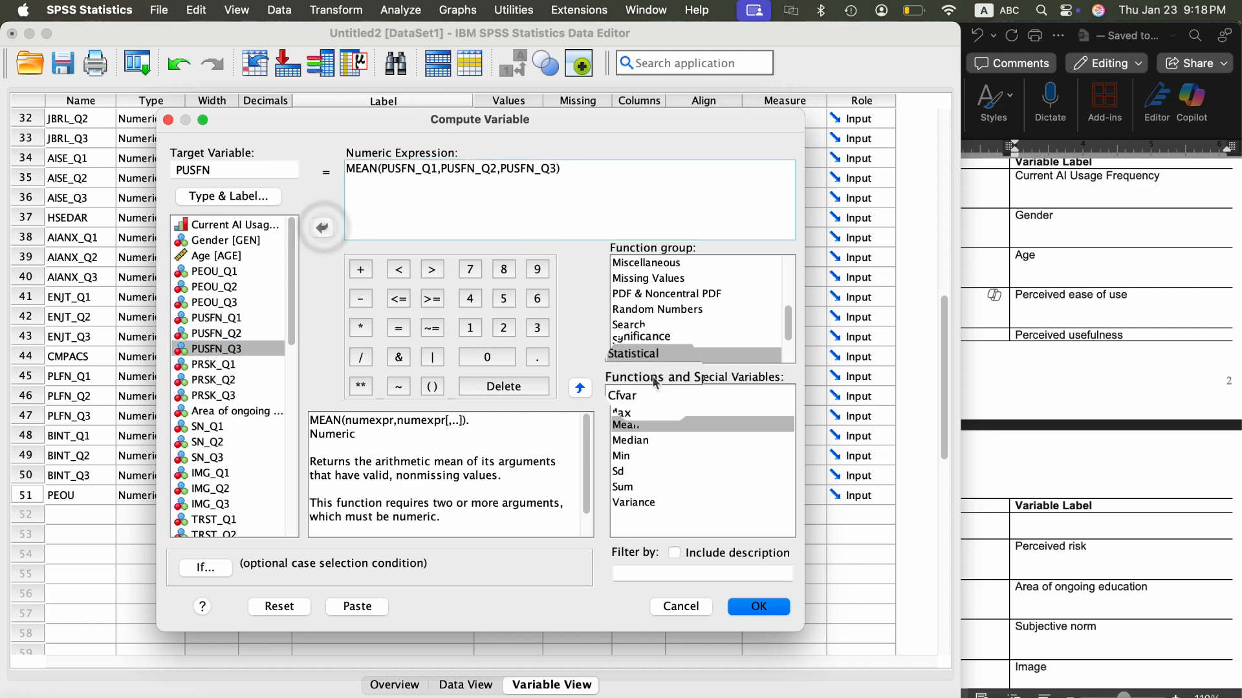
pyautogui.click(753, 607)
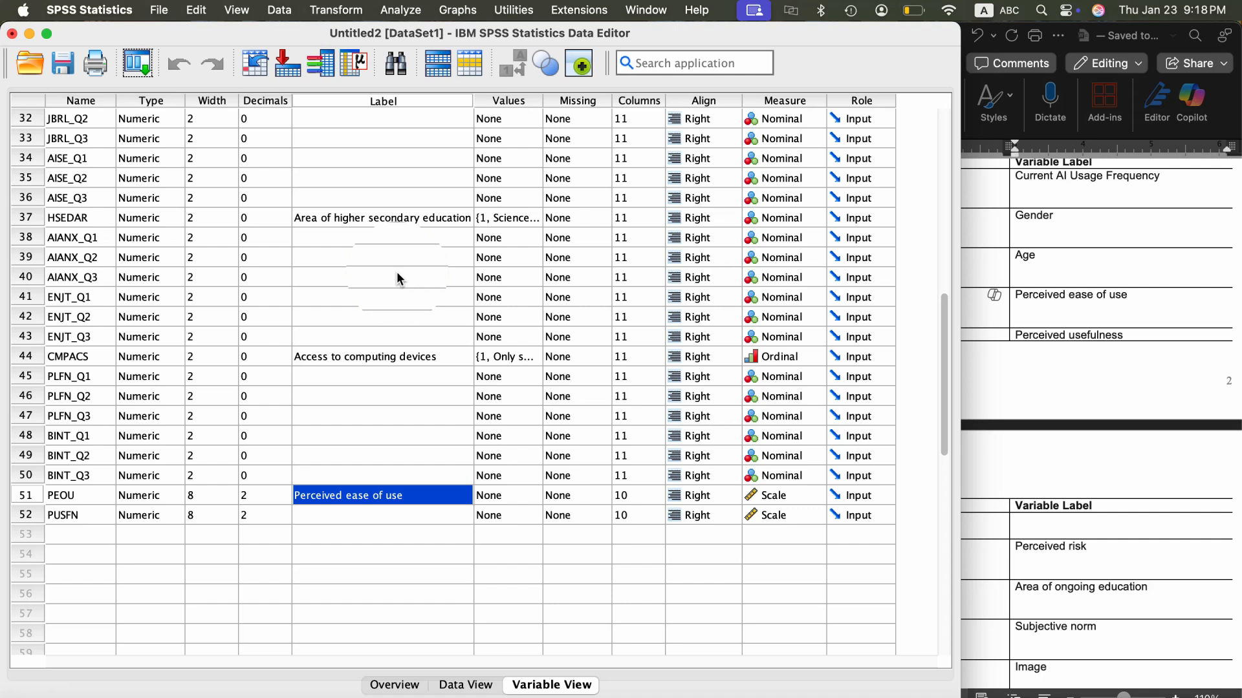
# - Start another Compute Variable operation and set the target variable to PRSK
pyautogui.click(343, 11)
pyautogui.click(355, 33)
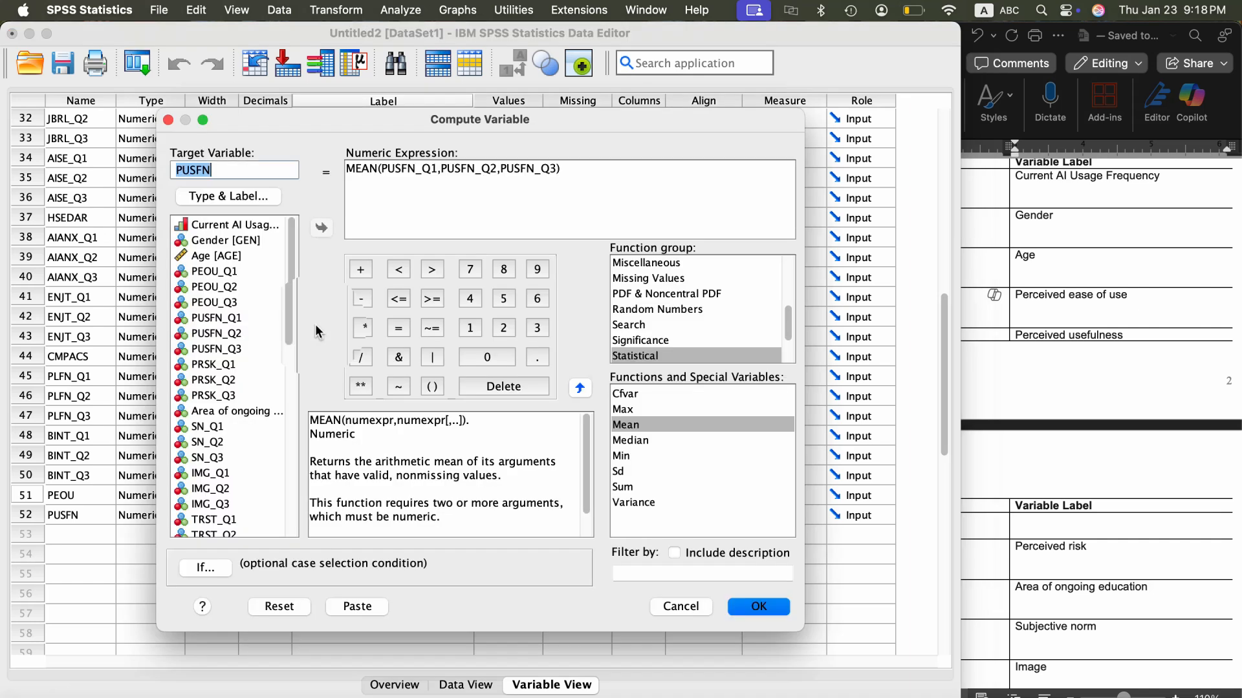
pyautogui.scroll(-4, 229, 366)
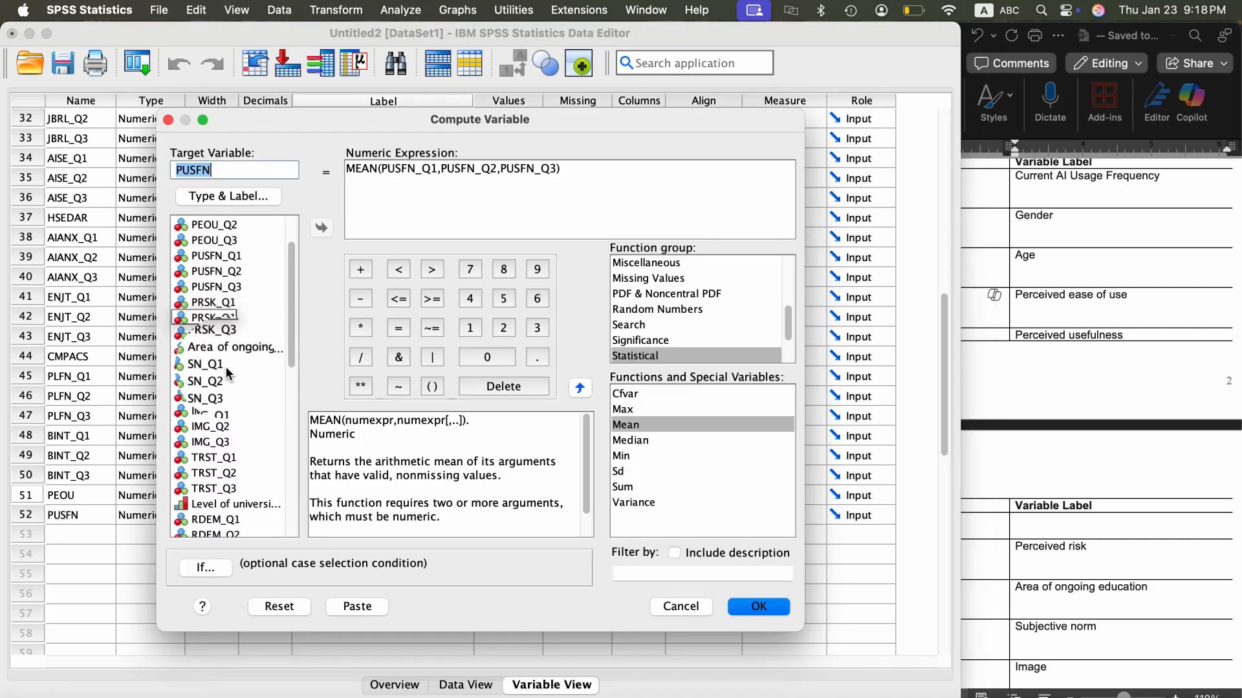
pyautogui.click(234, 179)
pyautogui.write('P')
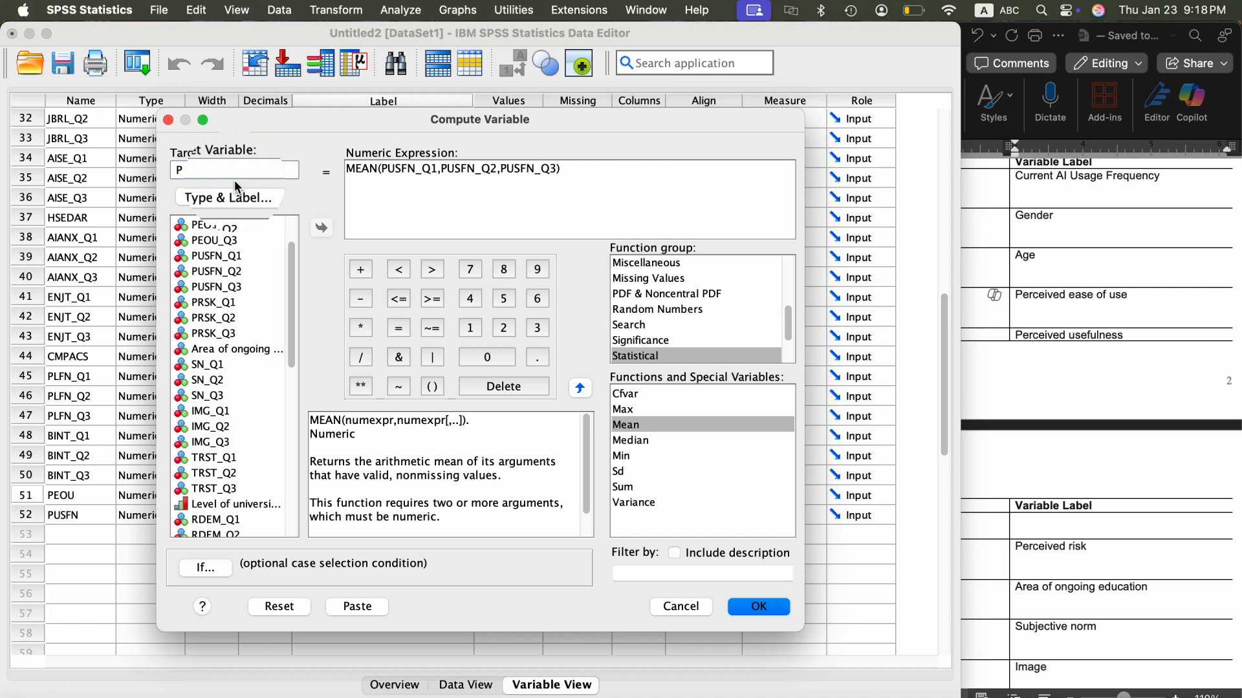
pyautogui.write('SK')
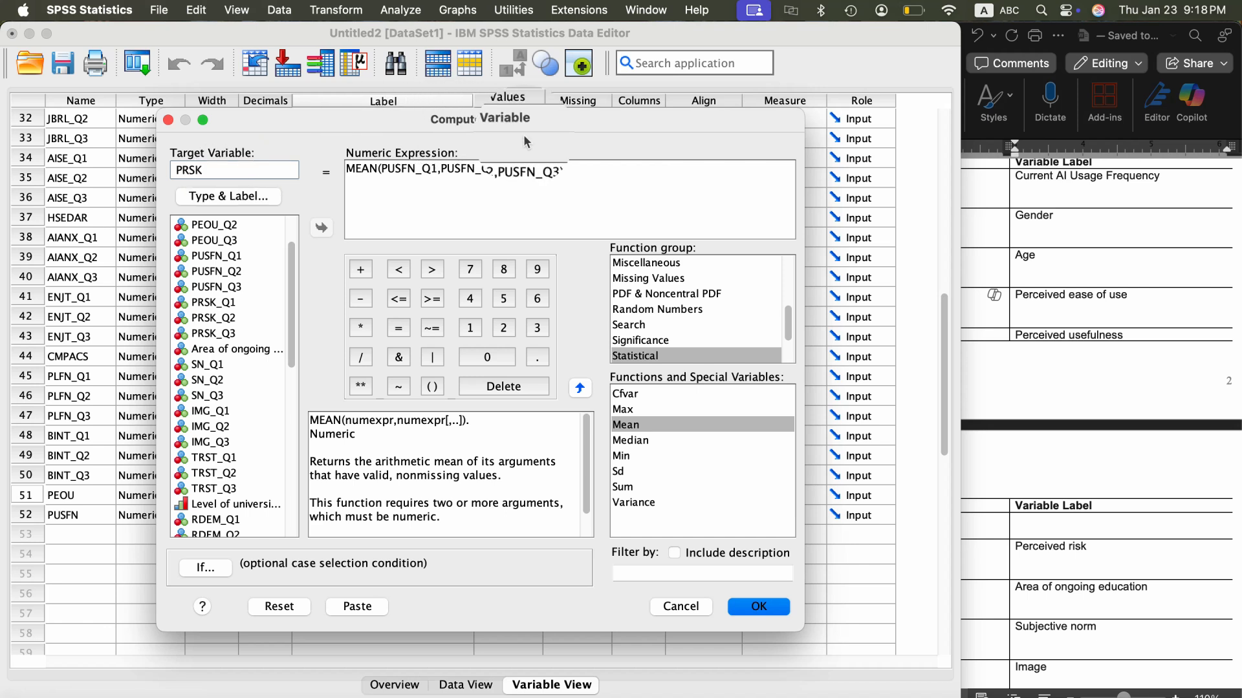
# - Replace the MEAN function's arguments with PRSK_Q1, PRSK_Q2 and PRSK_Q3, and run the computation
pyautogui.click(556, 167)
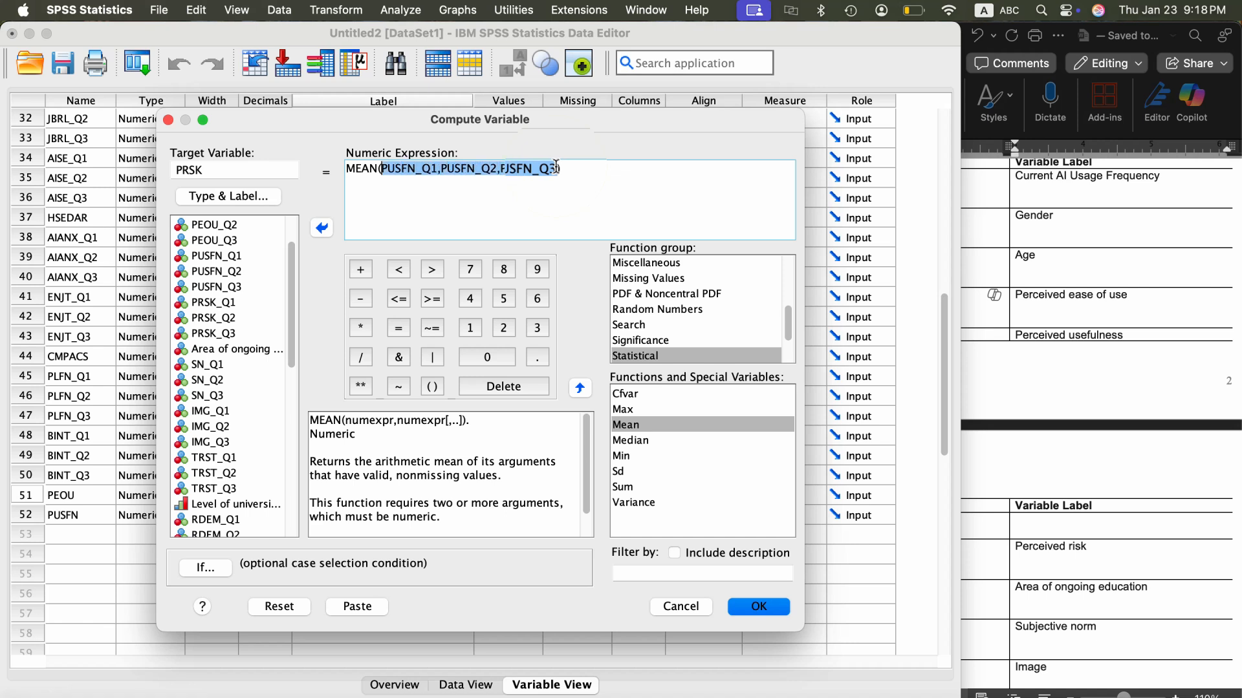
pyautogui.press('BackSpace')
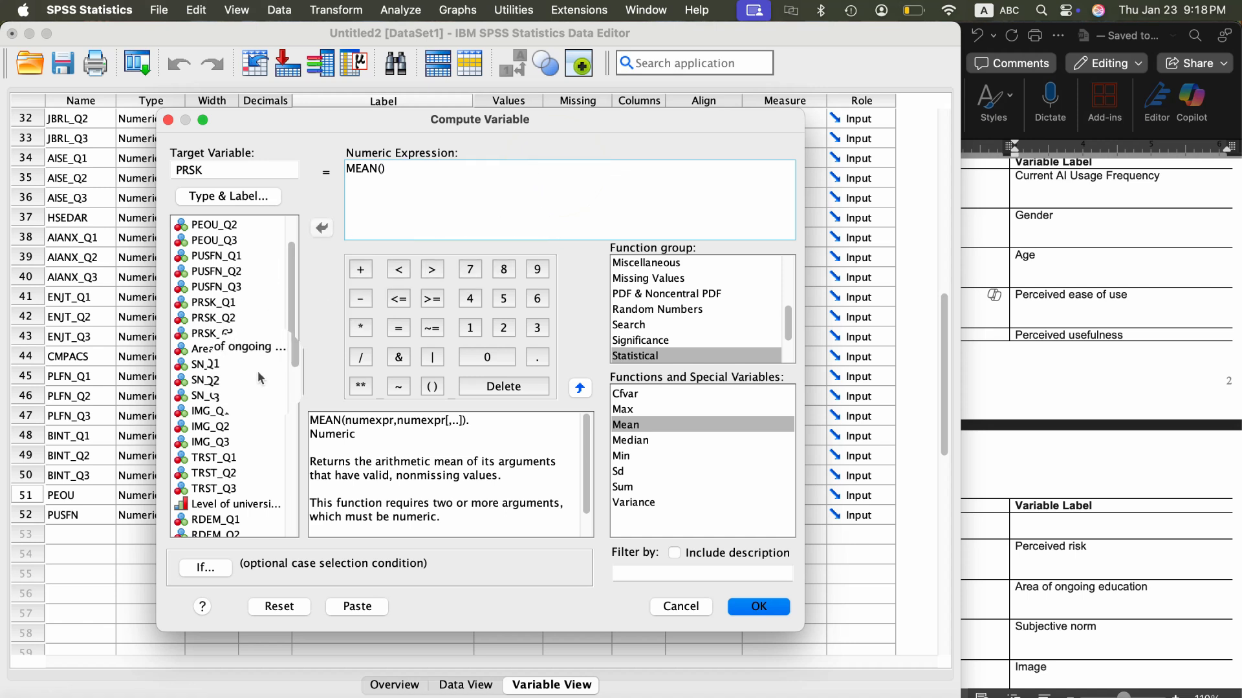
pyautogui.click(213, 304)
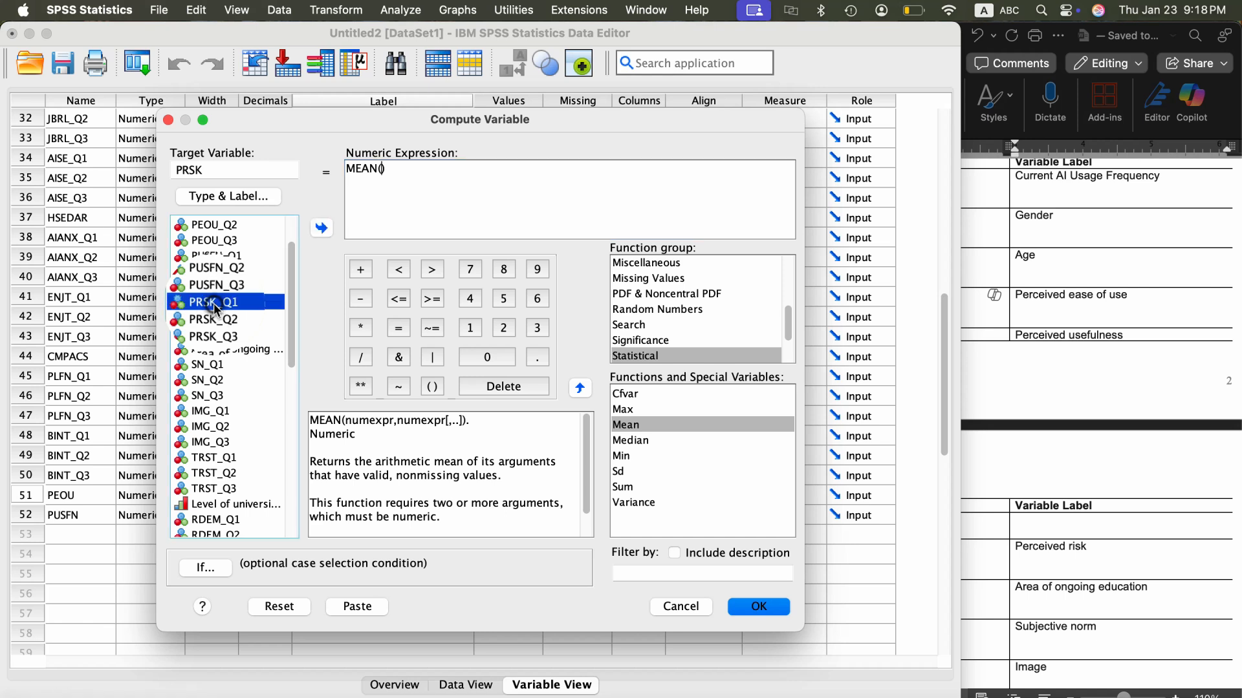
pyautogui.click(321, 229)
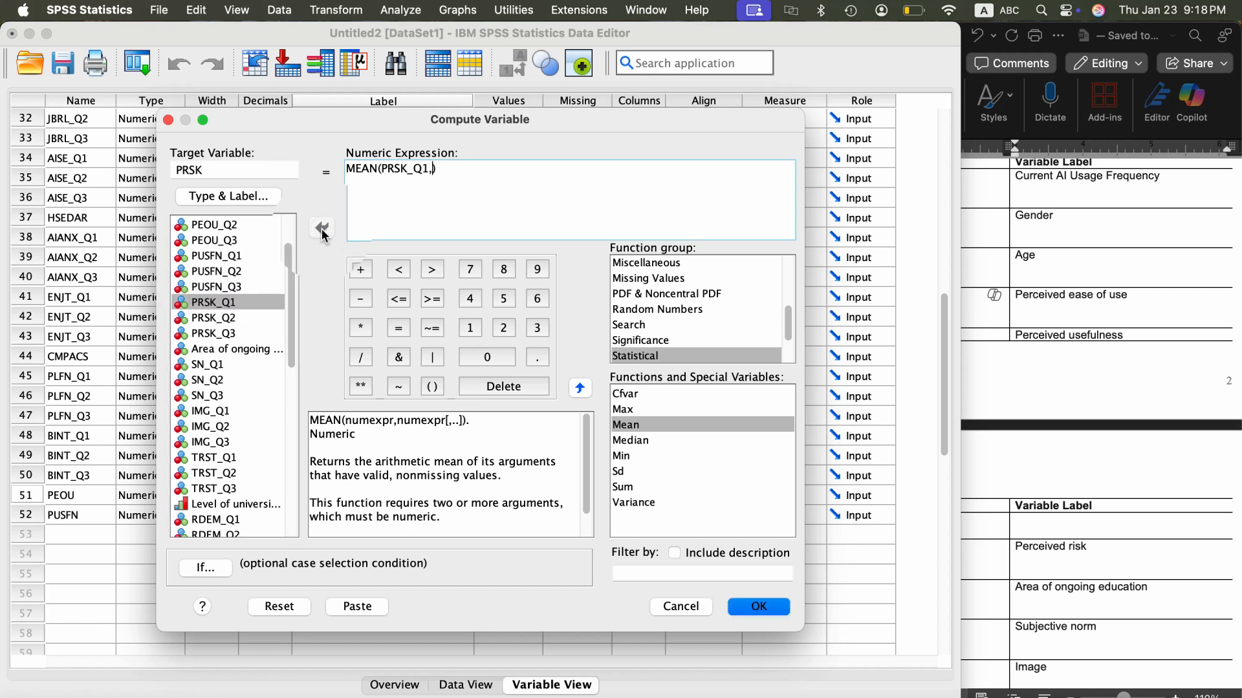
pyautogui.click(228, 317)
pyautogui.write(',')
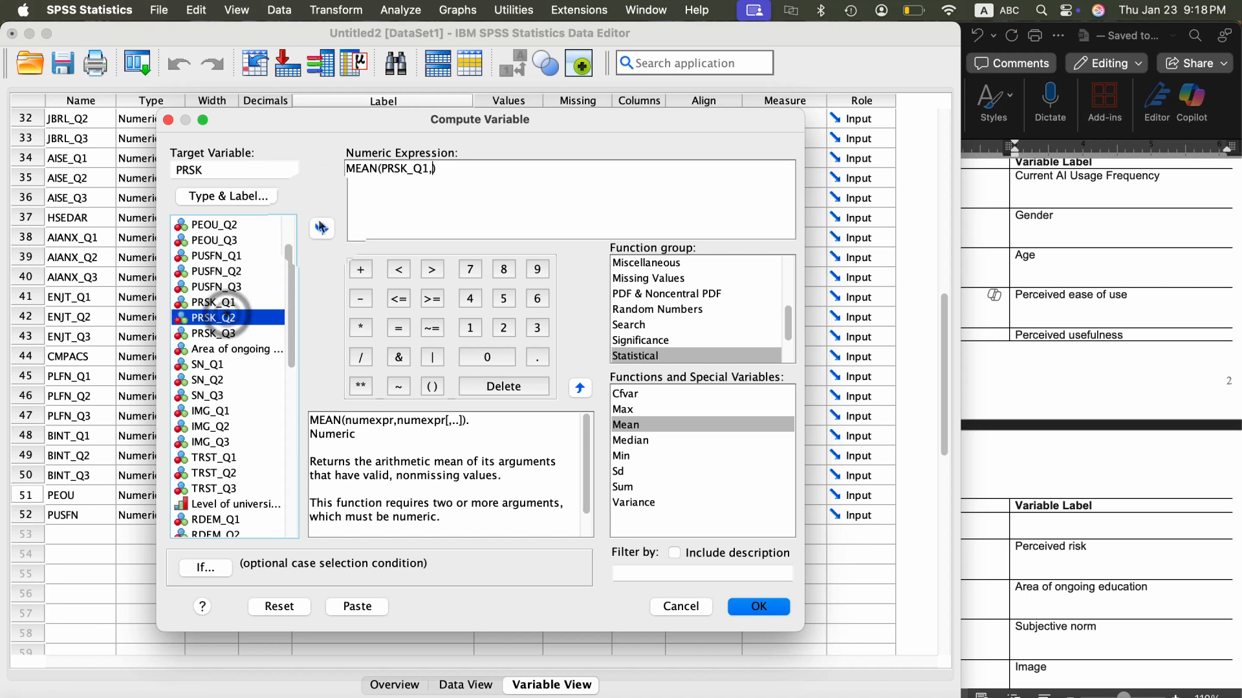
pyautogui.click(321, 227)
pyautogui.write(',')
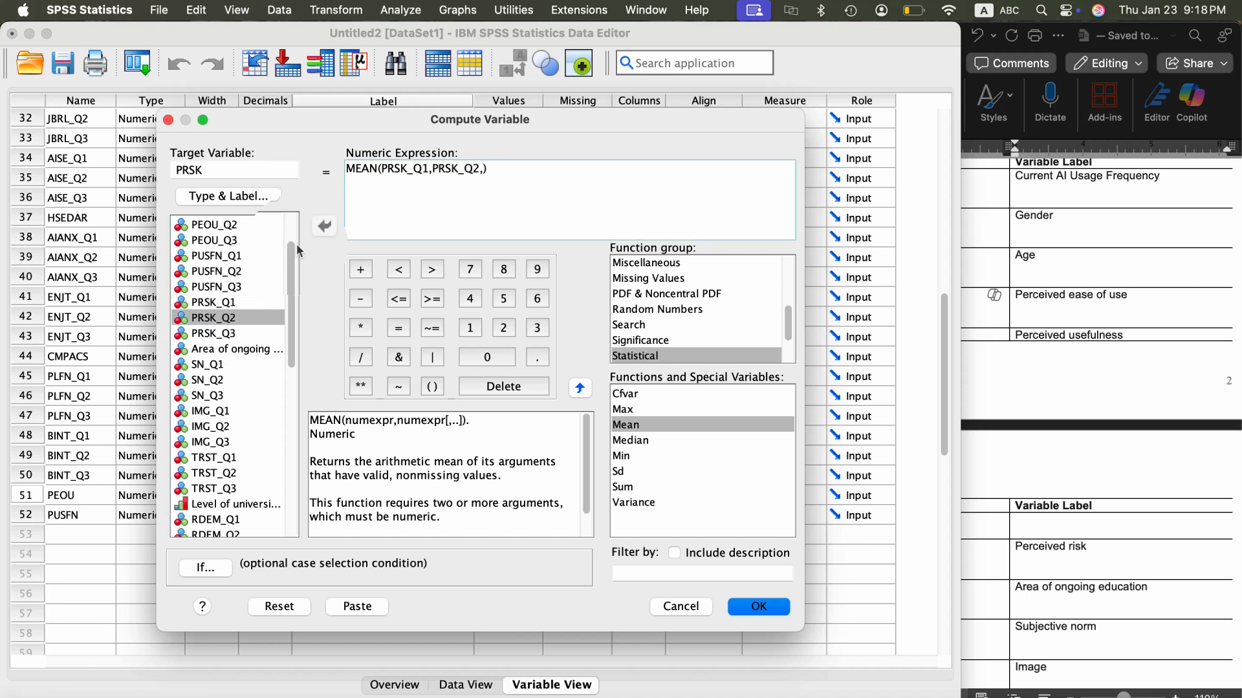
pyautogui.click(214, 333)
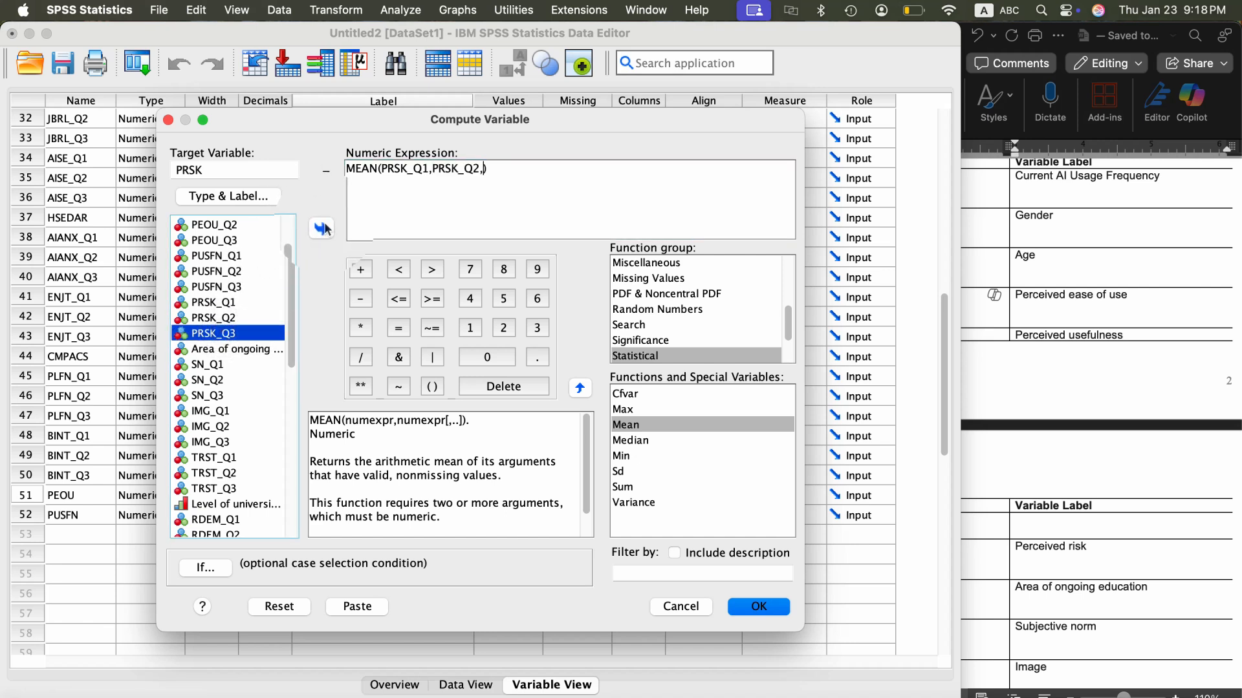
pyautogui.click(322, 228)
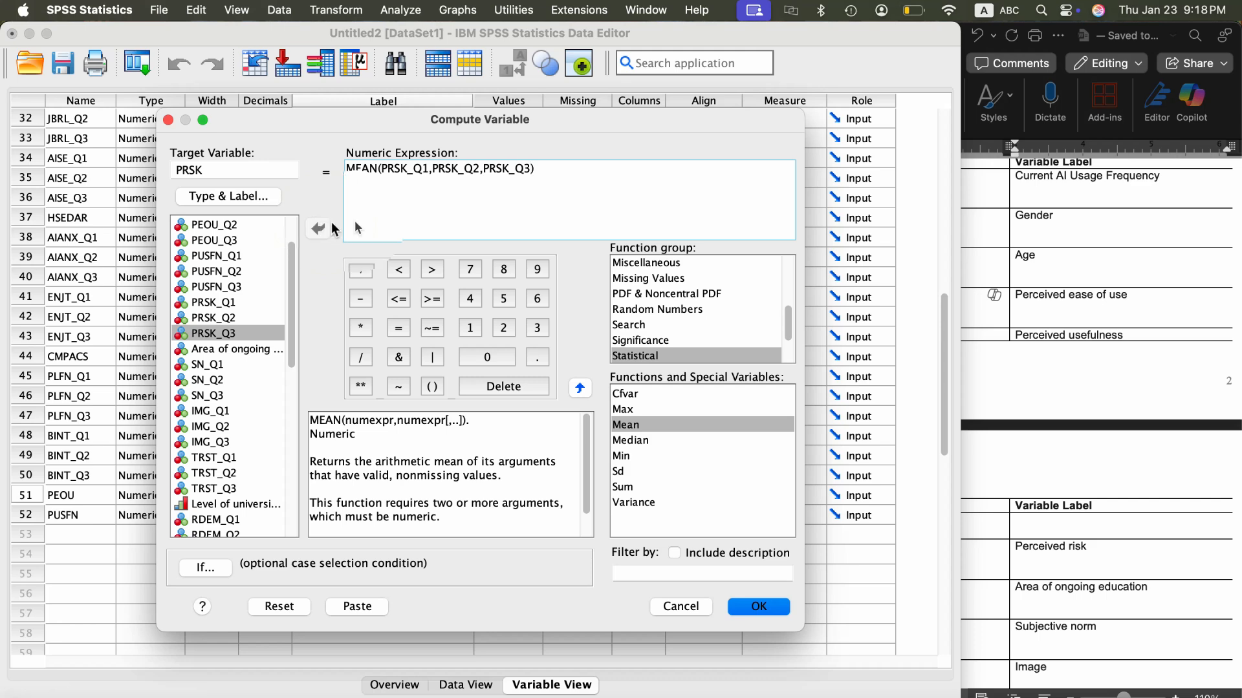
pyautogui.click(754, 606)
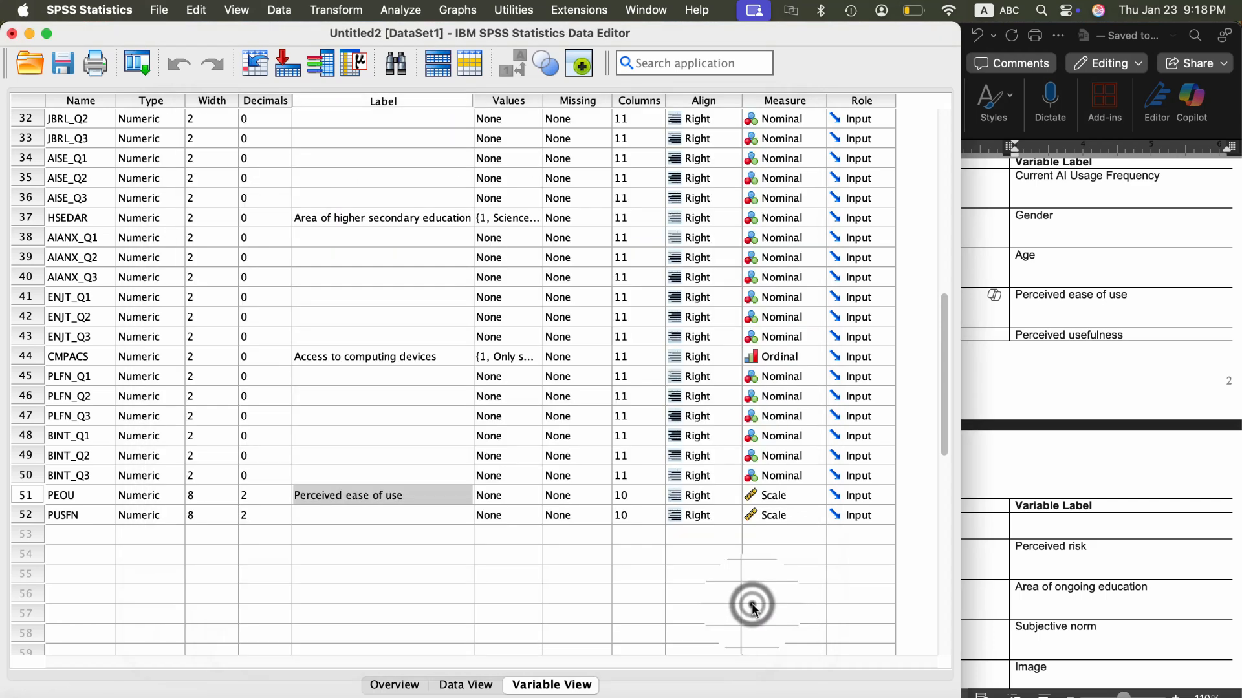
# - Start a new Compute Variable operation and set the target variable to SN
pyautogui.click(334, 10)
pyautogui.click(340, 79)
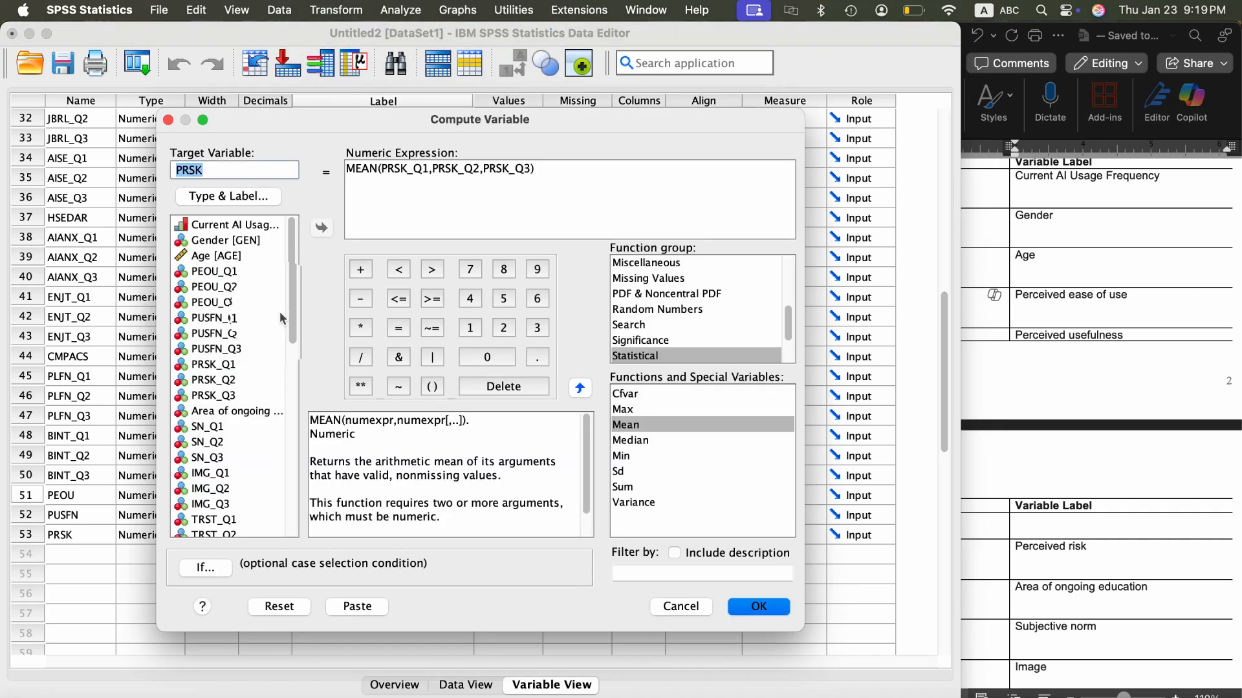
pyautogui.scroll(-5, 246, 356)
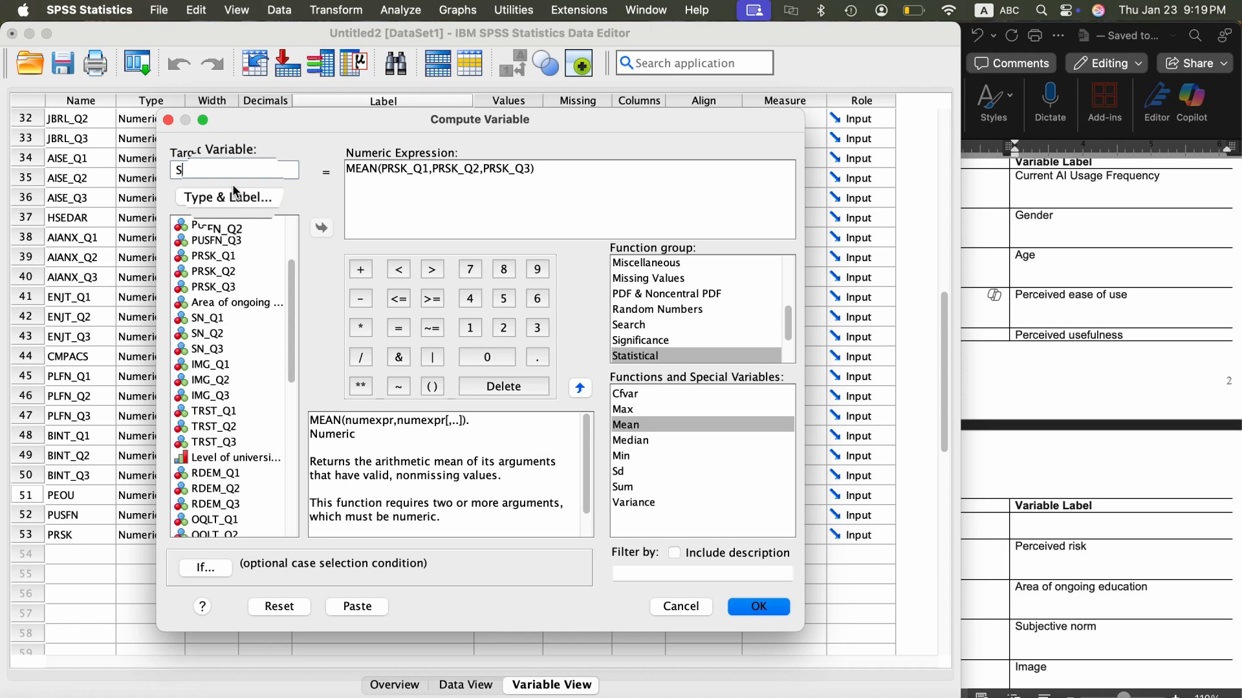
pyautogui.write('N')
# - Replace the MEAN function's arguments with SN_Q1, SN_Q2 and SN_Q3, and run the computation
pyautogui.click(530, 168)
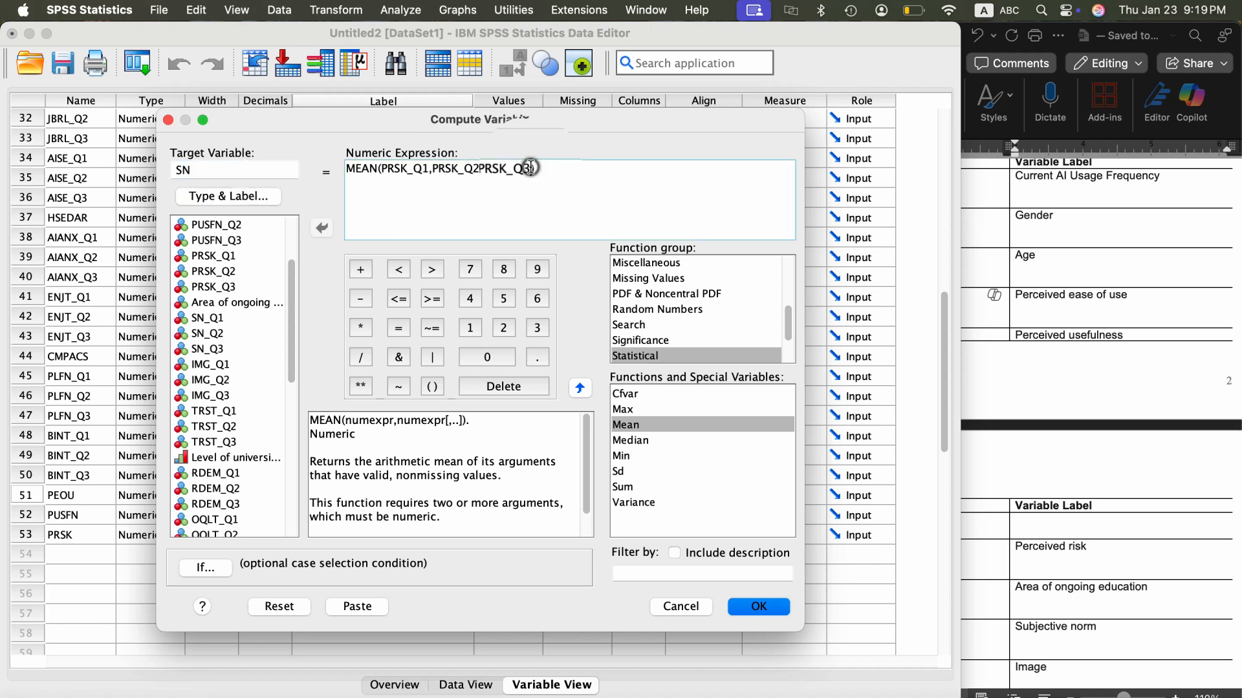
pyautogui.hotkey('shift', 'Left')
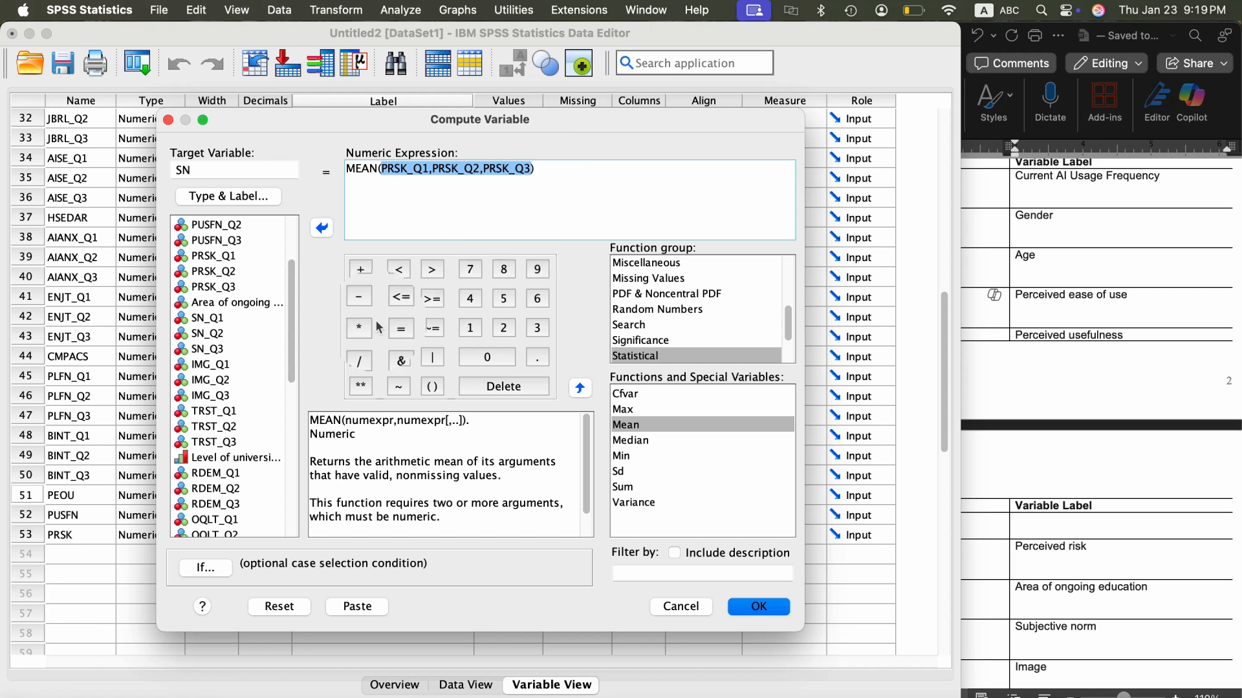
pyautogui.press('BackSpace')
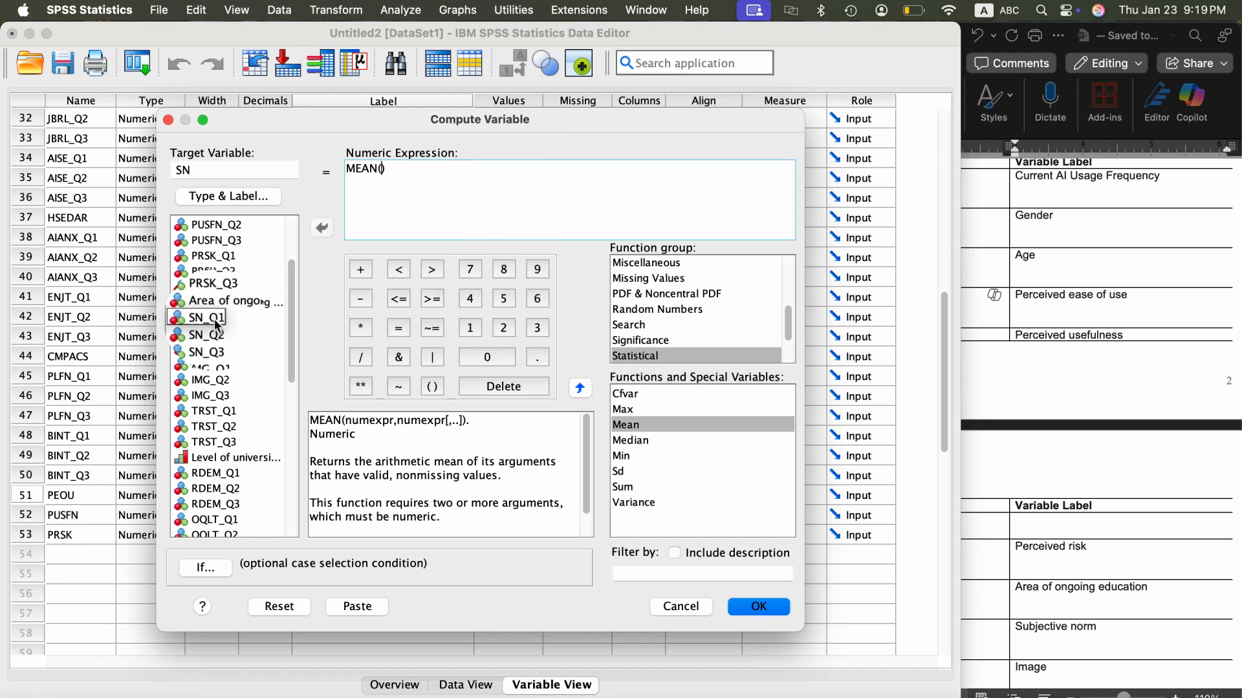
pyautogui.click(214, 318)
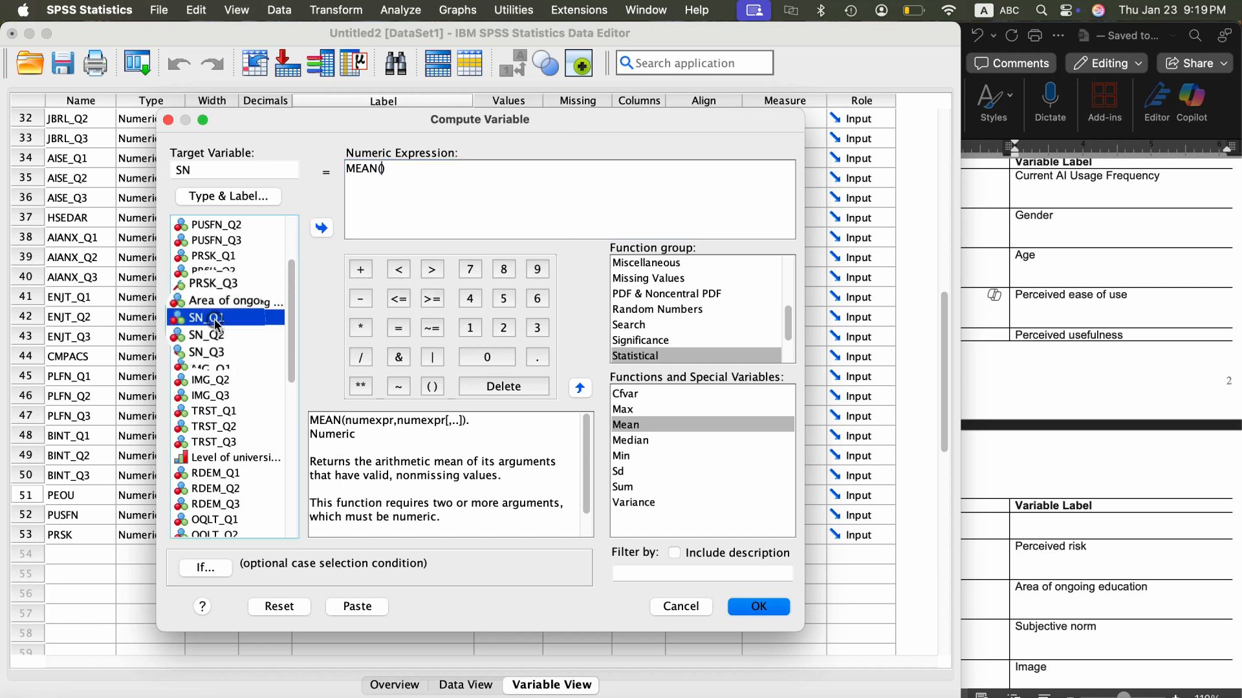
pyautogui.click(322, 228)
pyautogui.write(',')
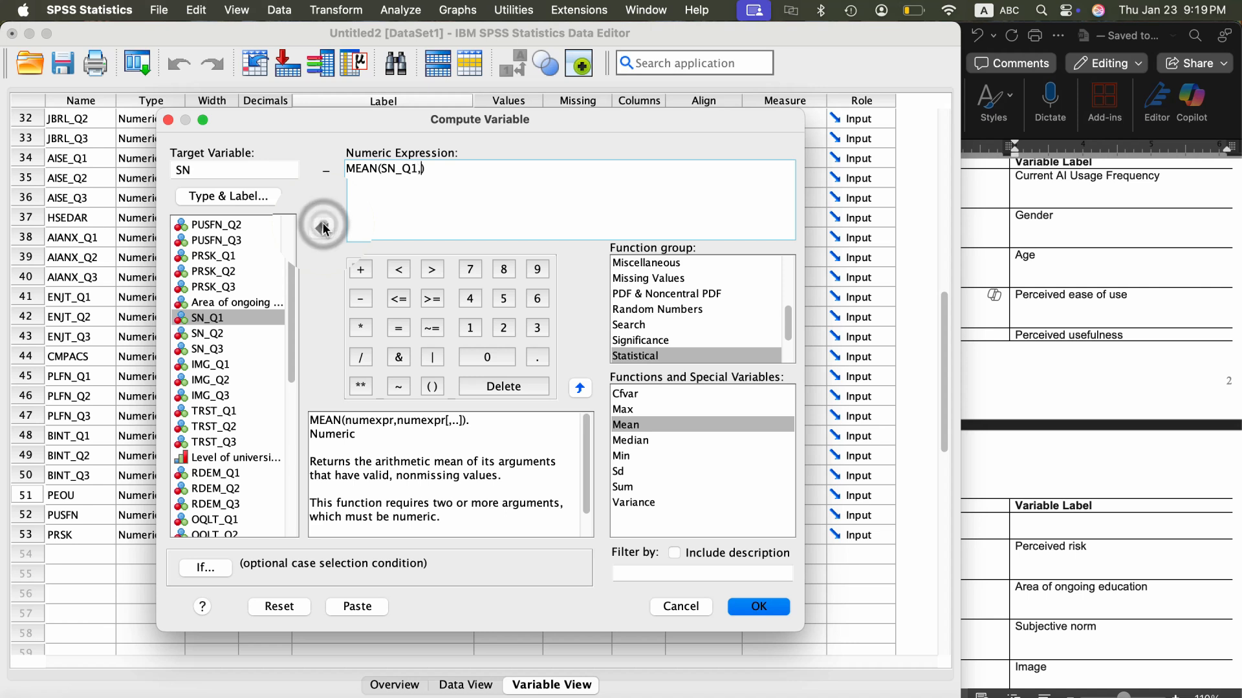
pyautogui.click(217, 333)
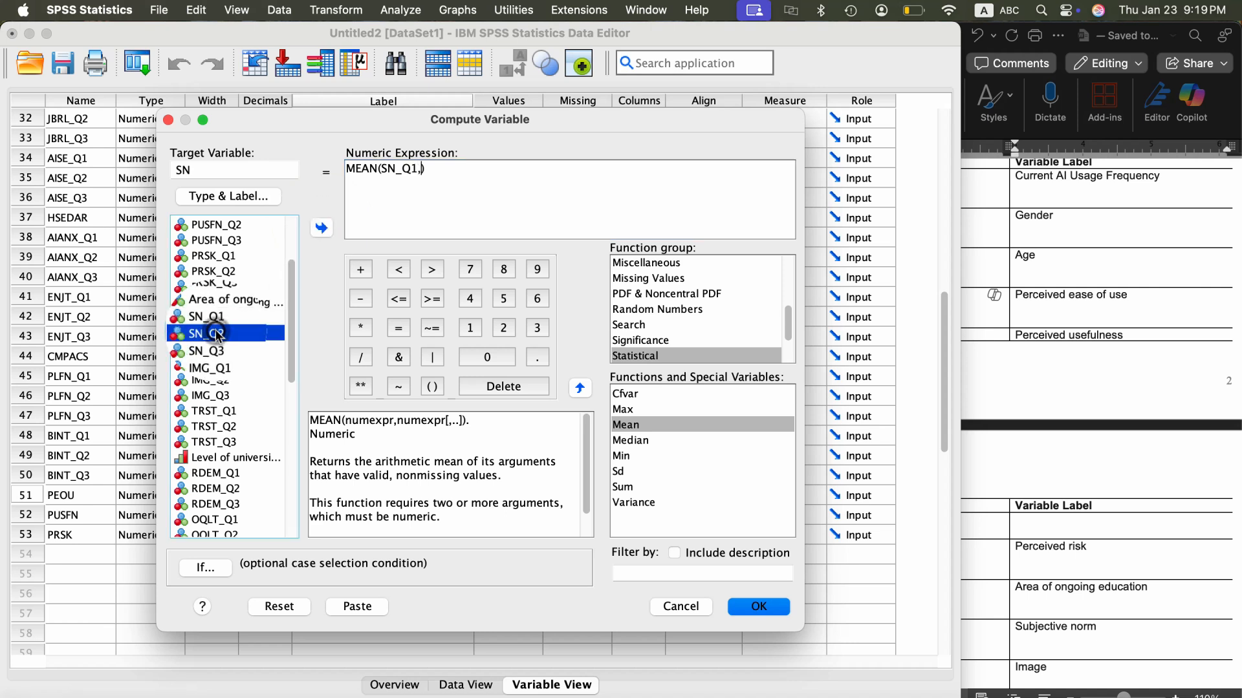
pyautogui.click(321, 228)
pyautogui.write(',')
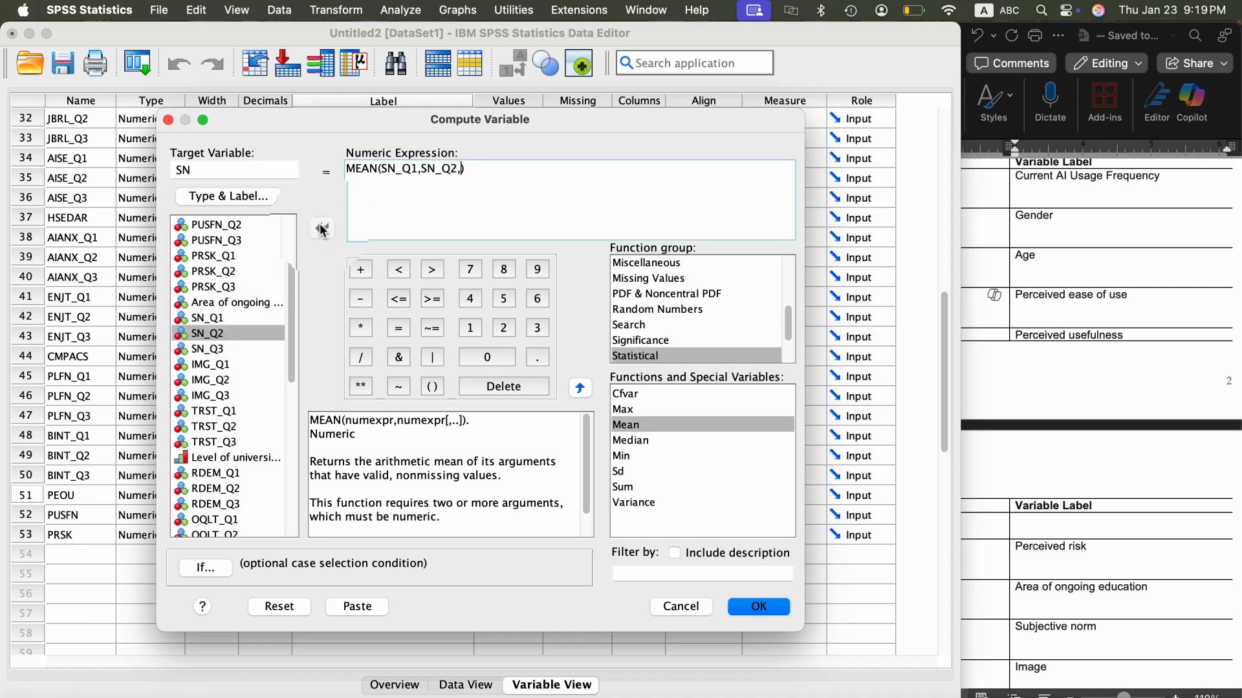
pyautogui.click(214, 350)
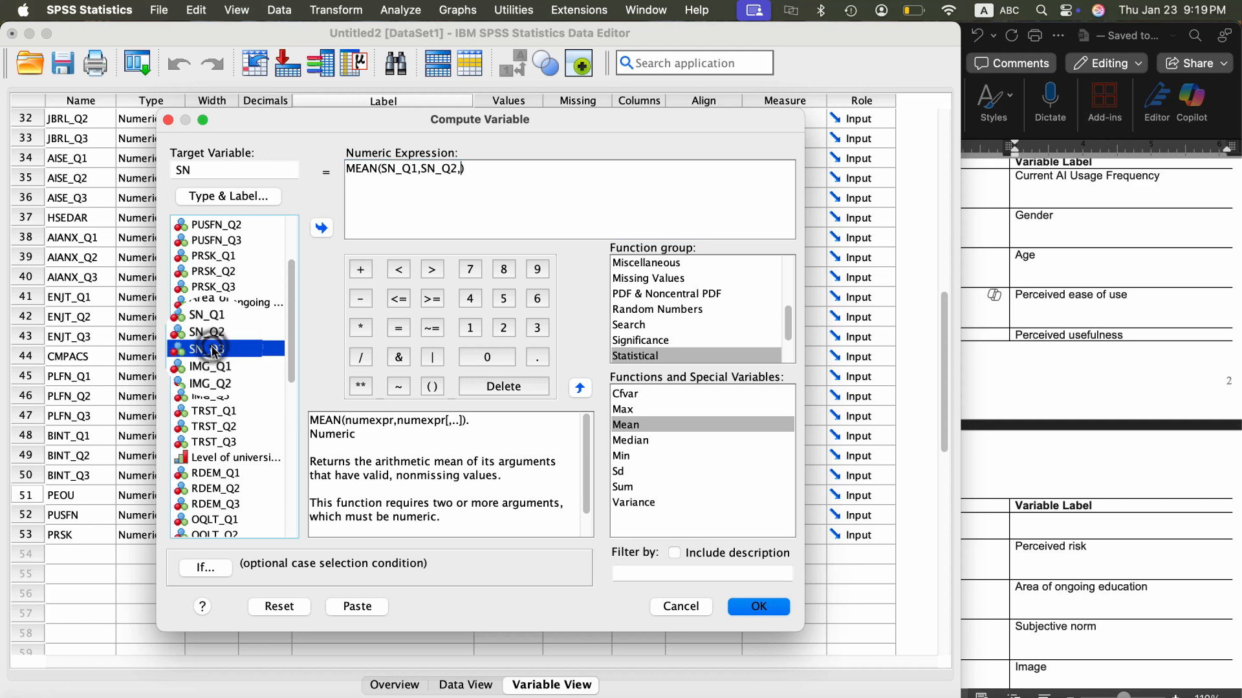
pyautogui.click(321, 227)
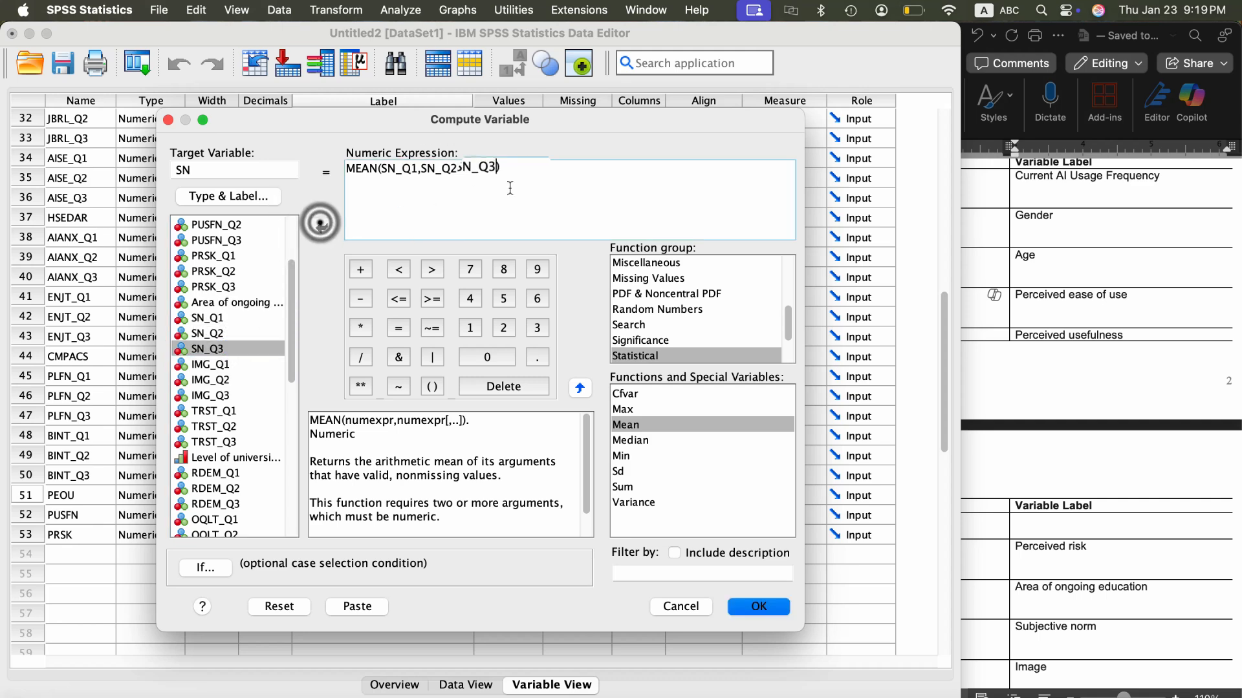
pyautogui.click(759, 611)
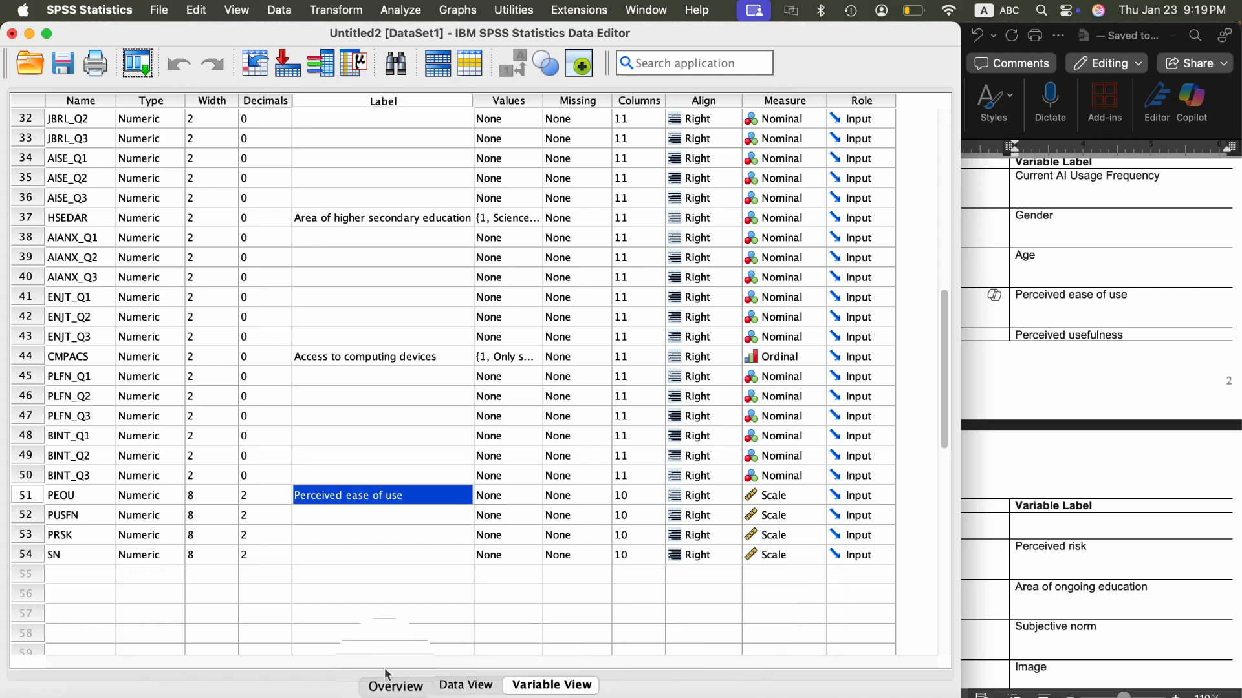
# - Start another Compute Variable operation and set the target variable to IMG
pyautogui.click(336, 10)
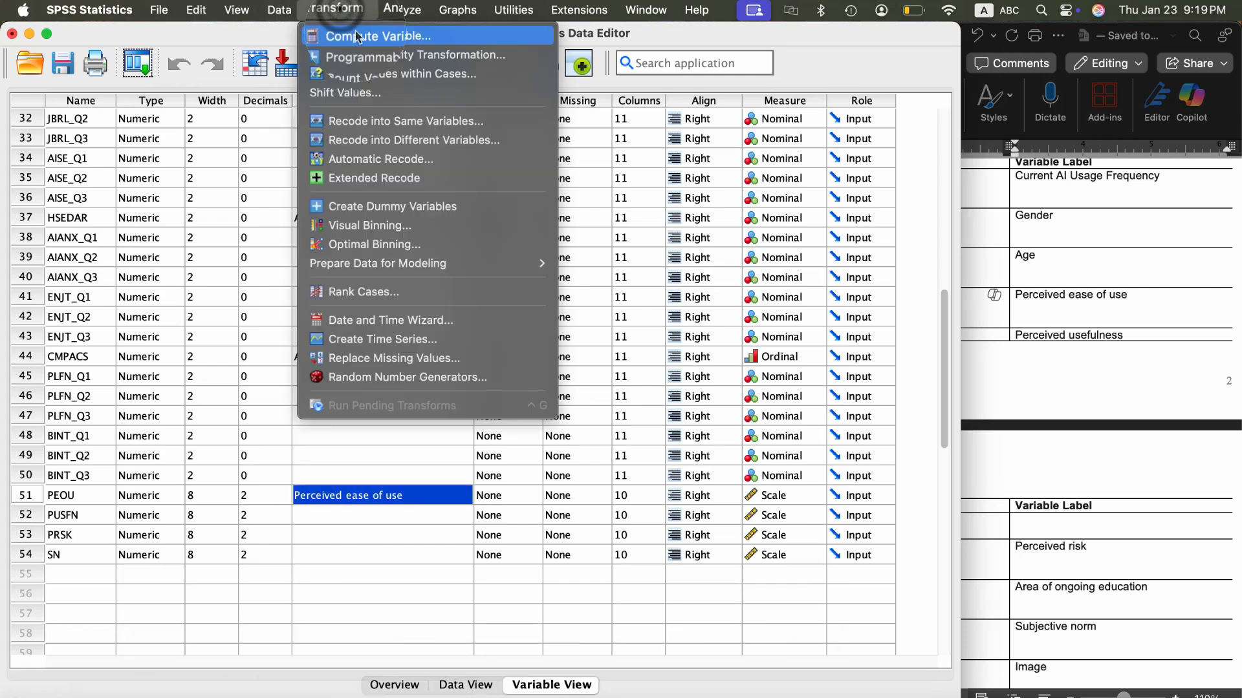
pyautogui.click(355, 30)
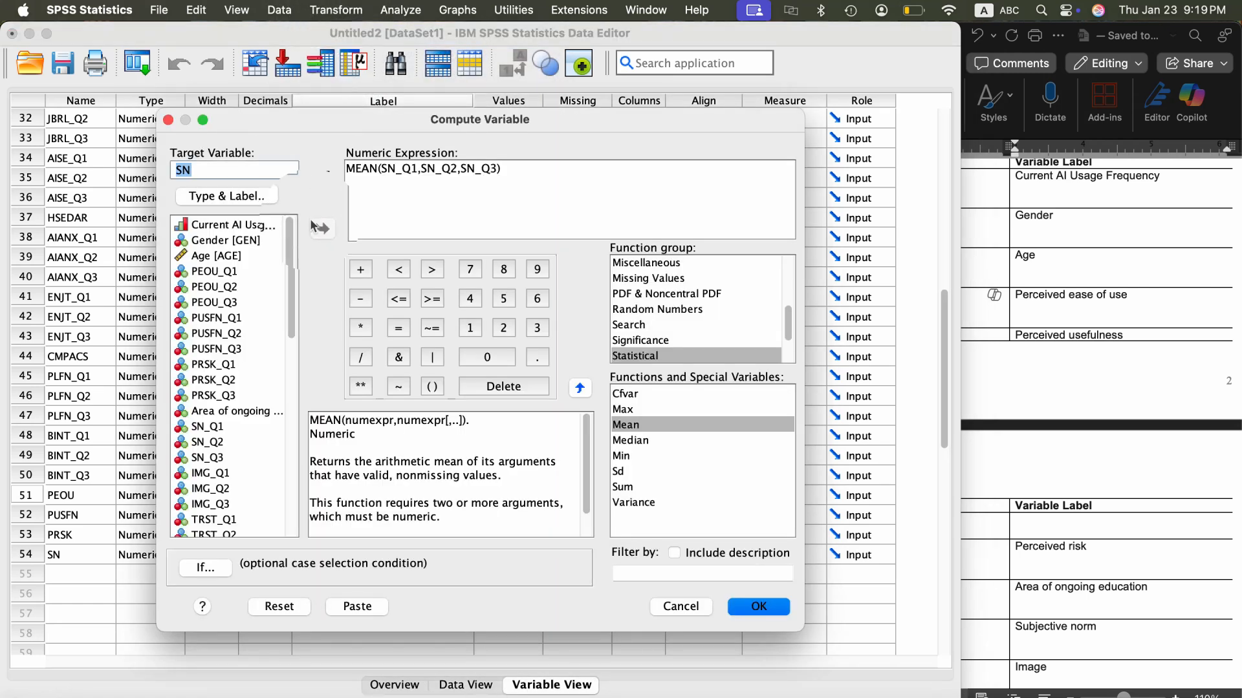
pyautogui.scroll(-5, 221, 439)
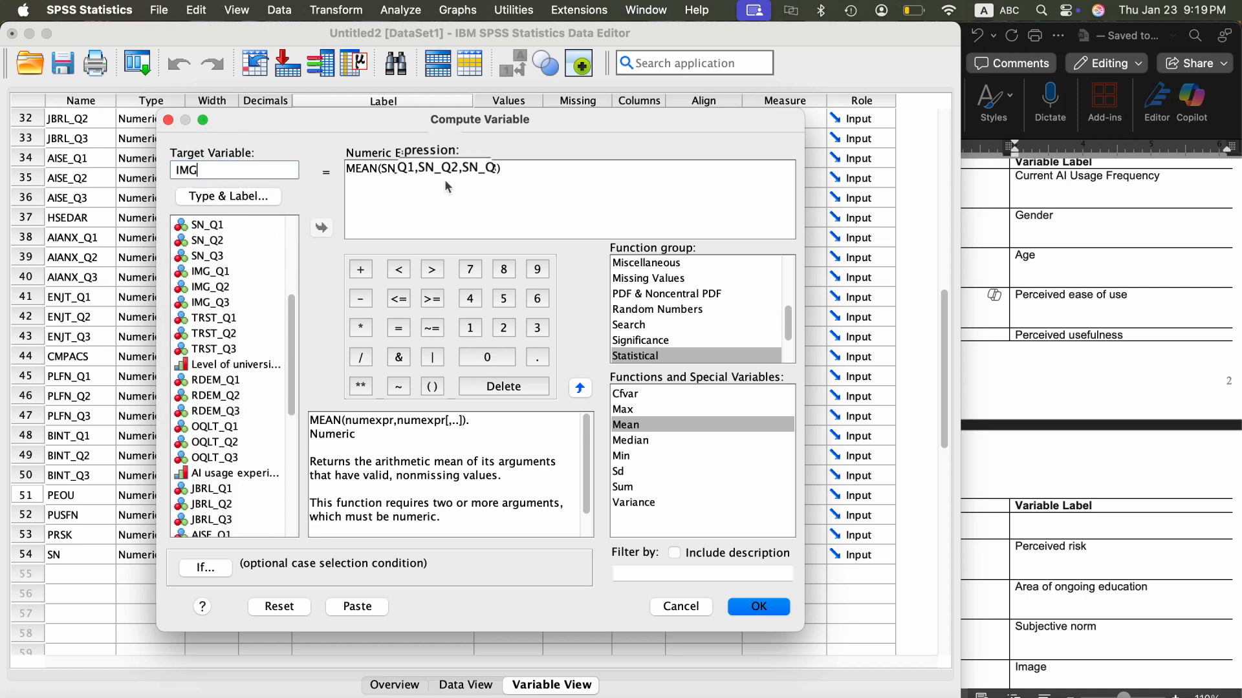
# - Replace the MEAN function's arguments with IMG_Q1, IMG_Q2 and IMG_Q3, and run the computation
pyautogui.click(496, 169)
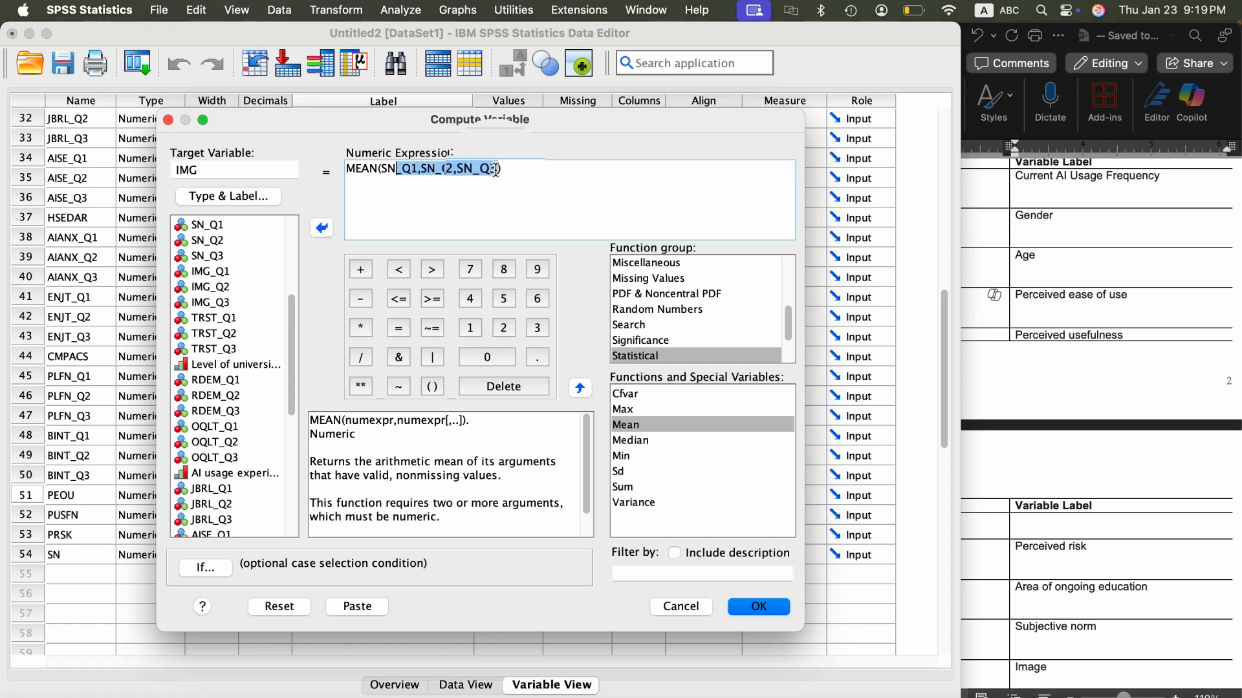
pyautogui.press('BackSpace')
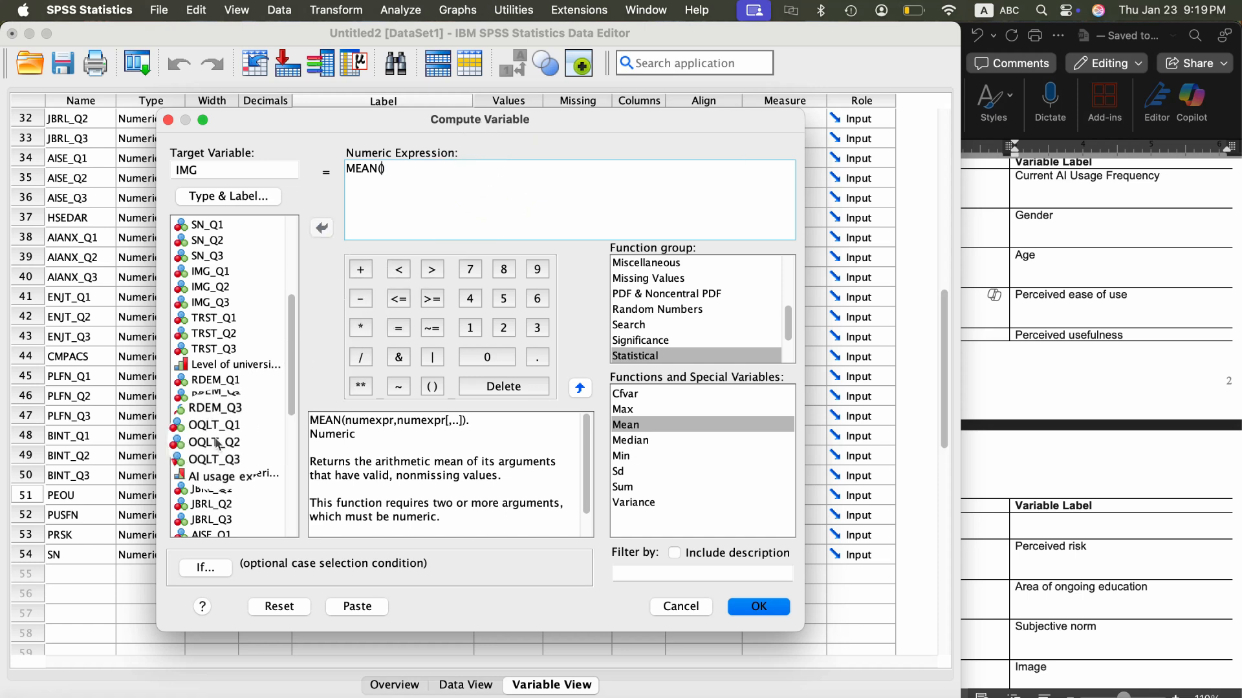
pyautogui.click(218, 271)
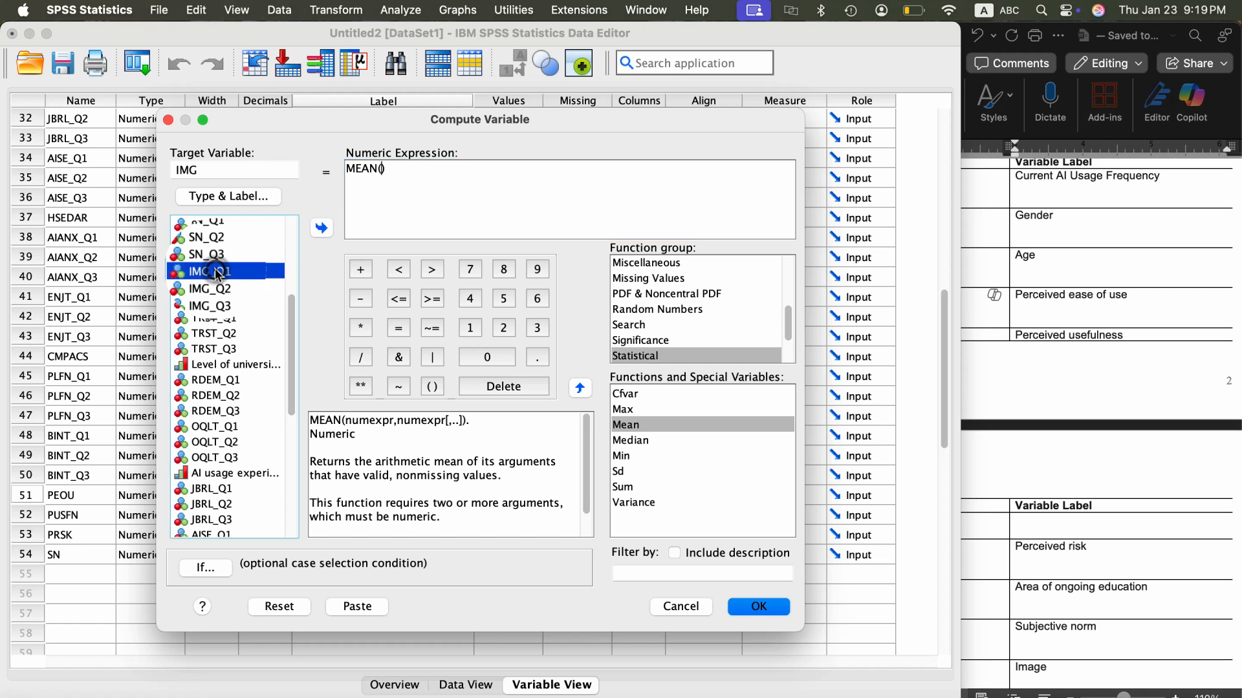
pyautogui.click(322, 227)
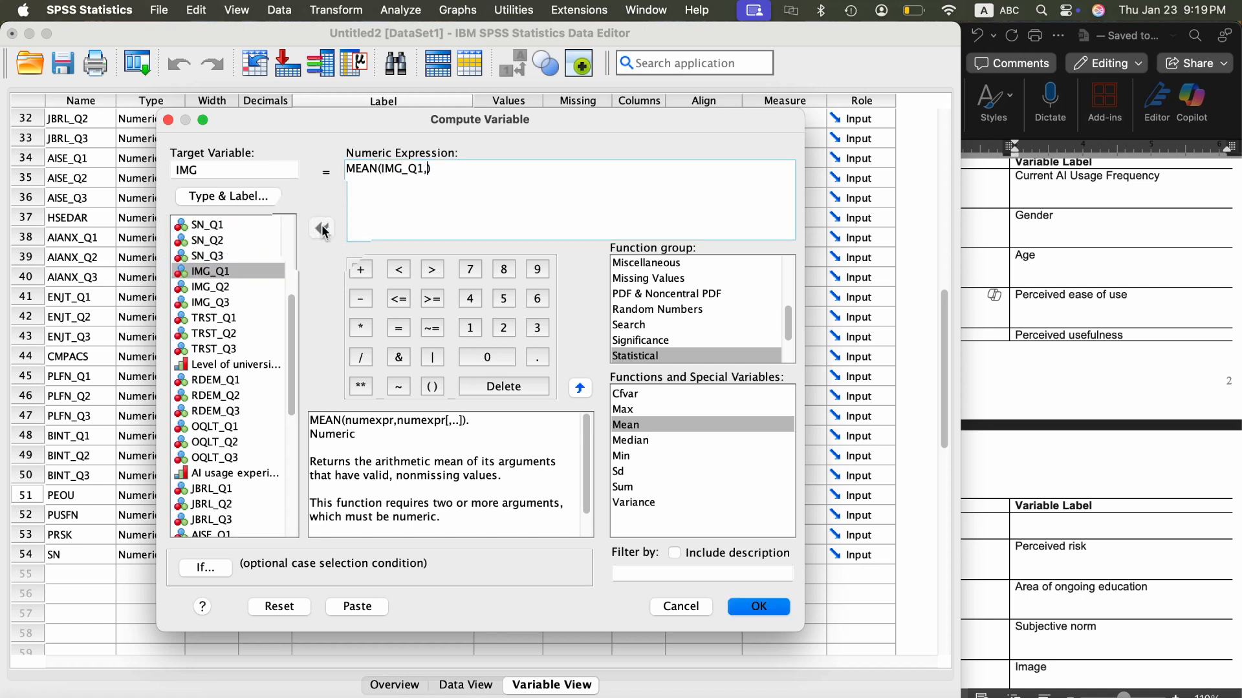
pyautogui.write(',')
pyautogui.click(217, 289)
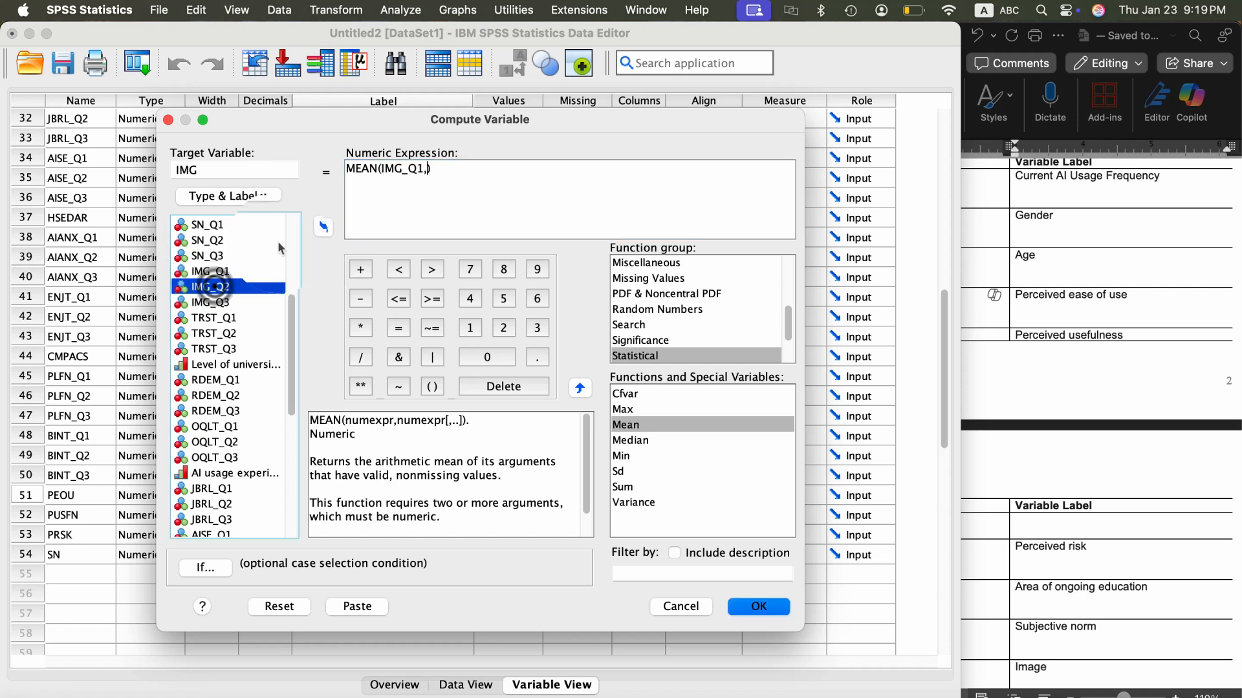
pyautogui.click(322, 228)
pyautogui.write(',')
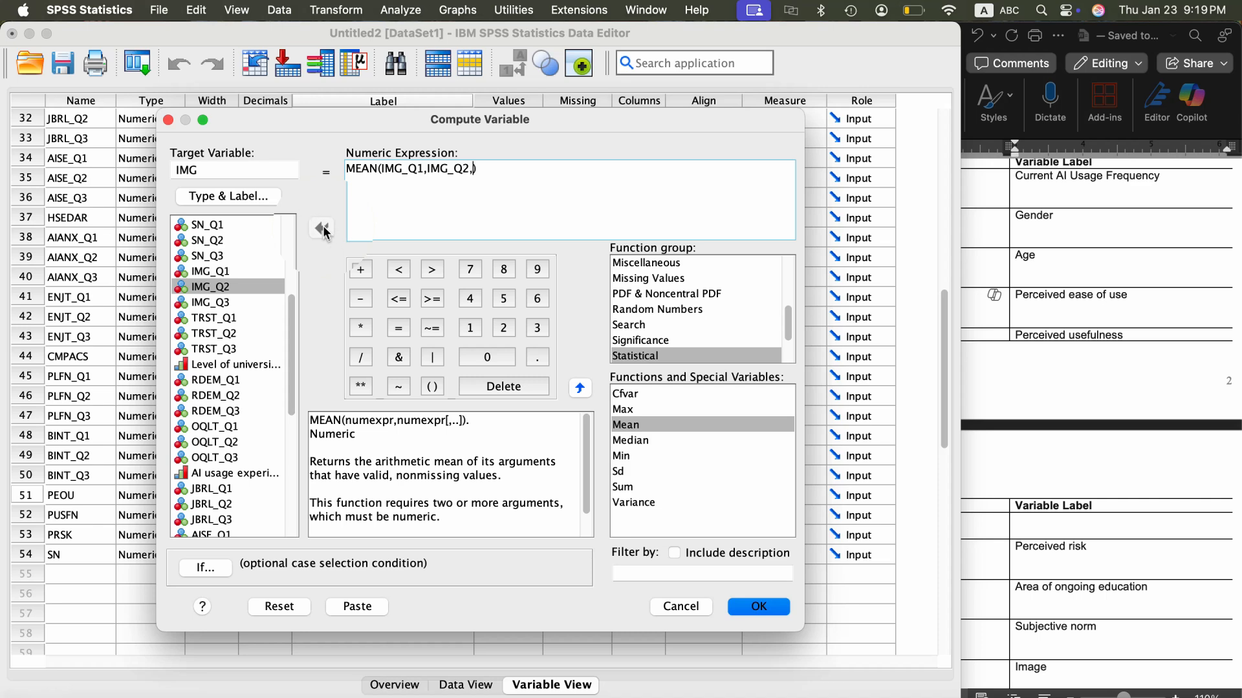
pyautogui.click(218, 303)
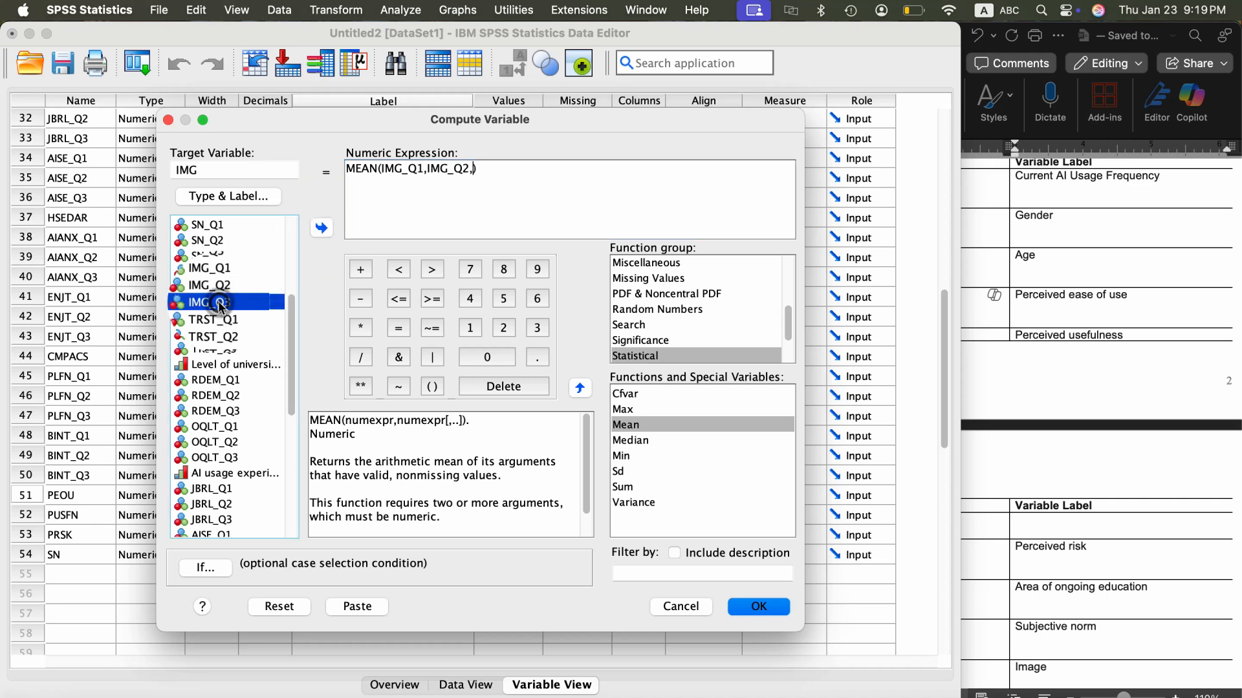
pyautogui.click(322, 228)
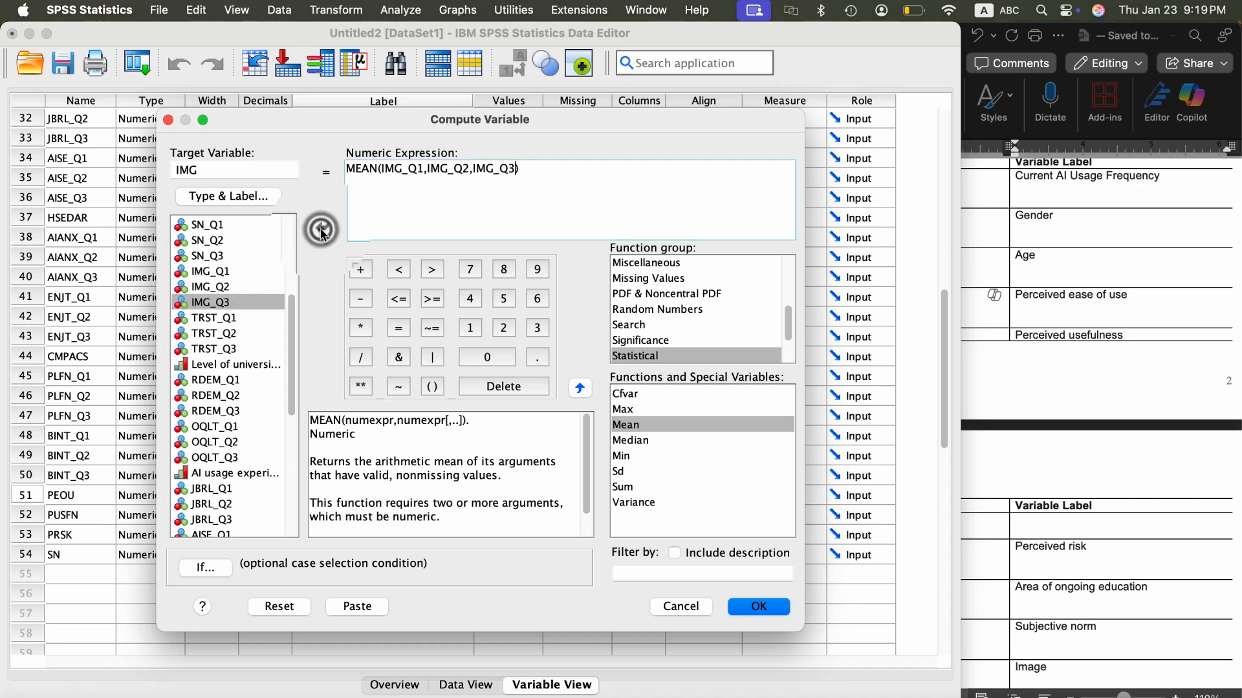
pyautogui.click(766, 605)
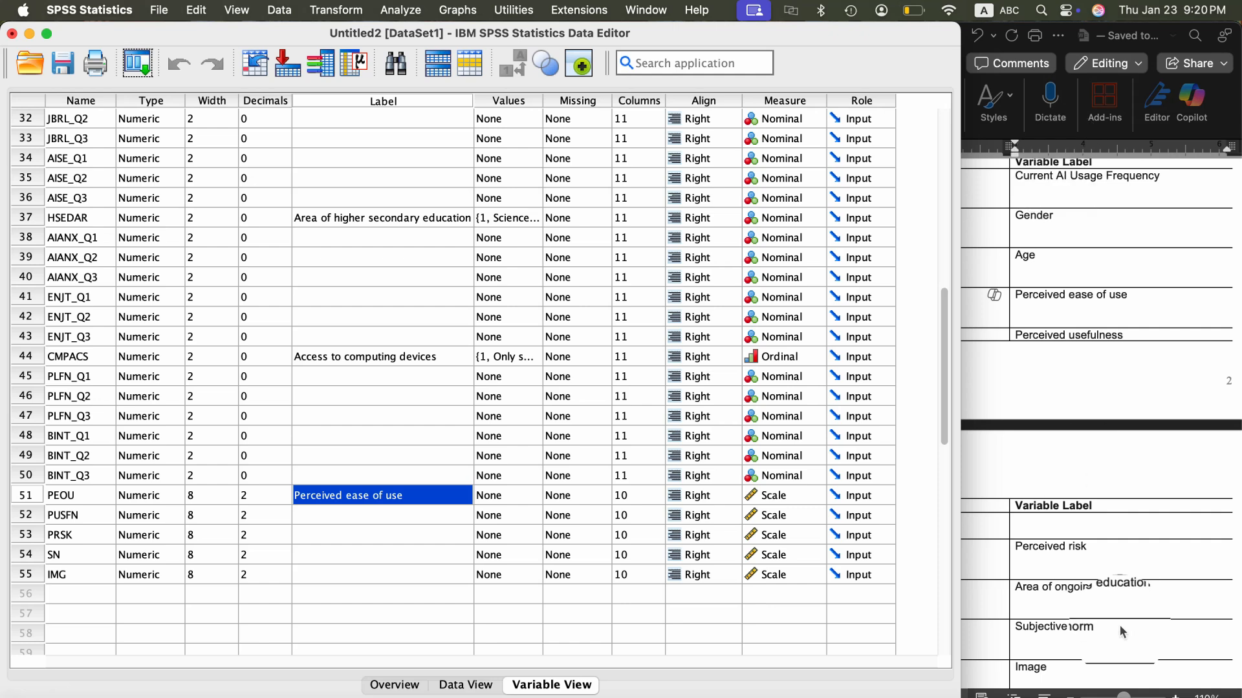
# - Begin the next Compute Variable operation and set the target variable to TRST
pyautogui.click(1078, 696)
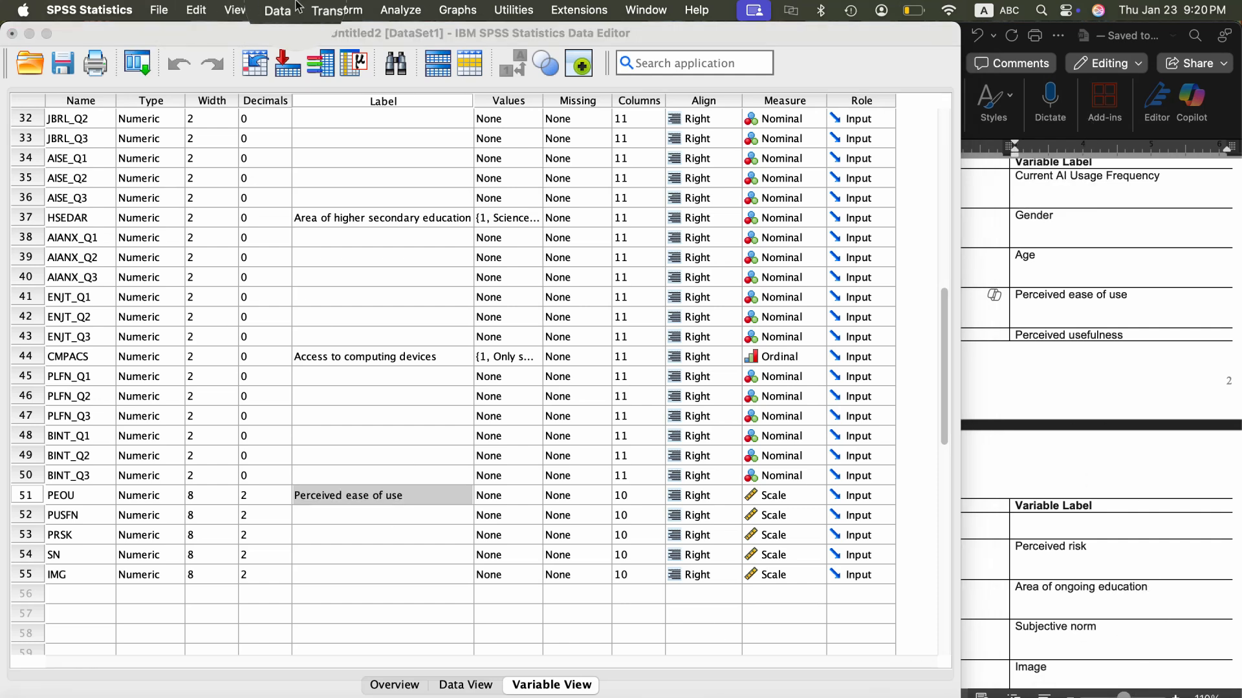
pyautogui.click(336, 10)
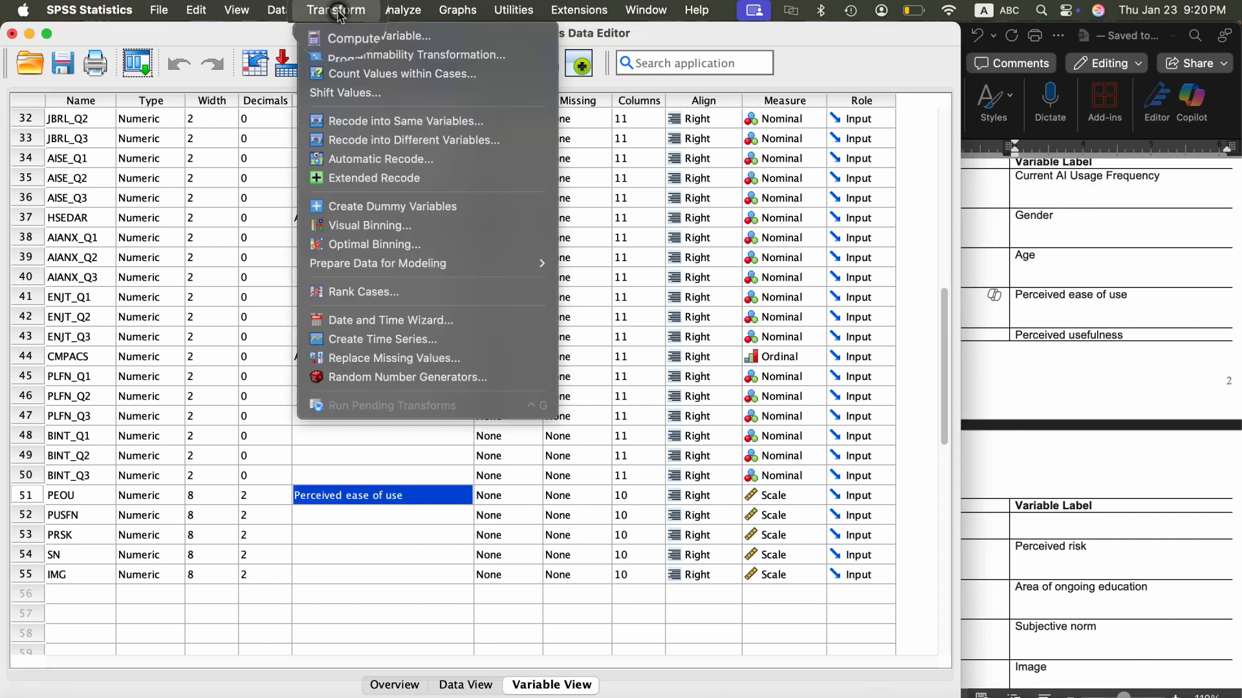
pyautogui.click(359, 39)
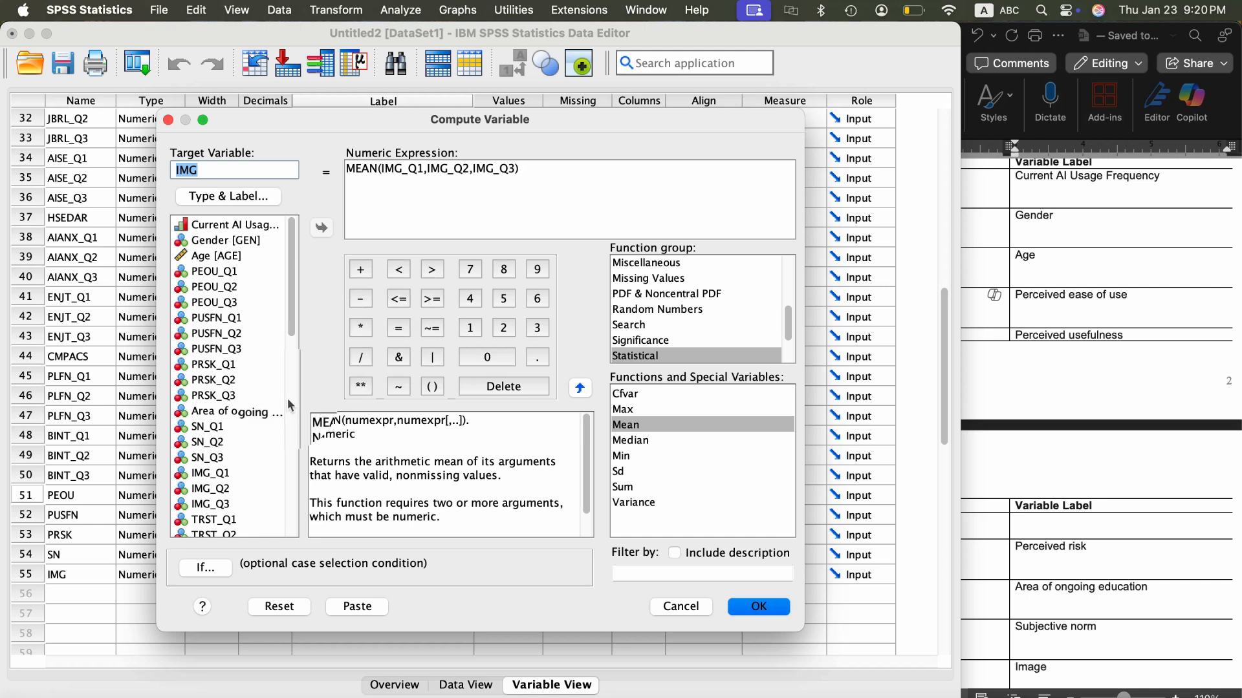
pyautogui.scroll(-5, 231, 443)
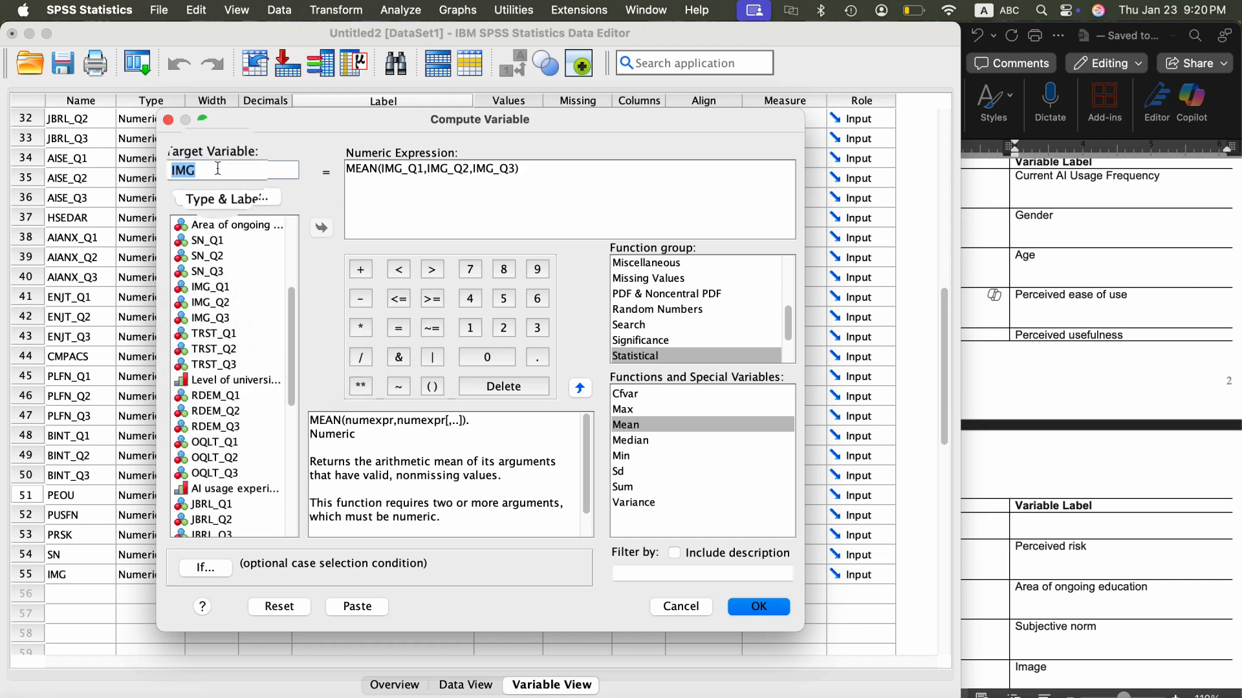
pyautogui.press('BackSpace')
pyautogui.write('TRST')
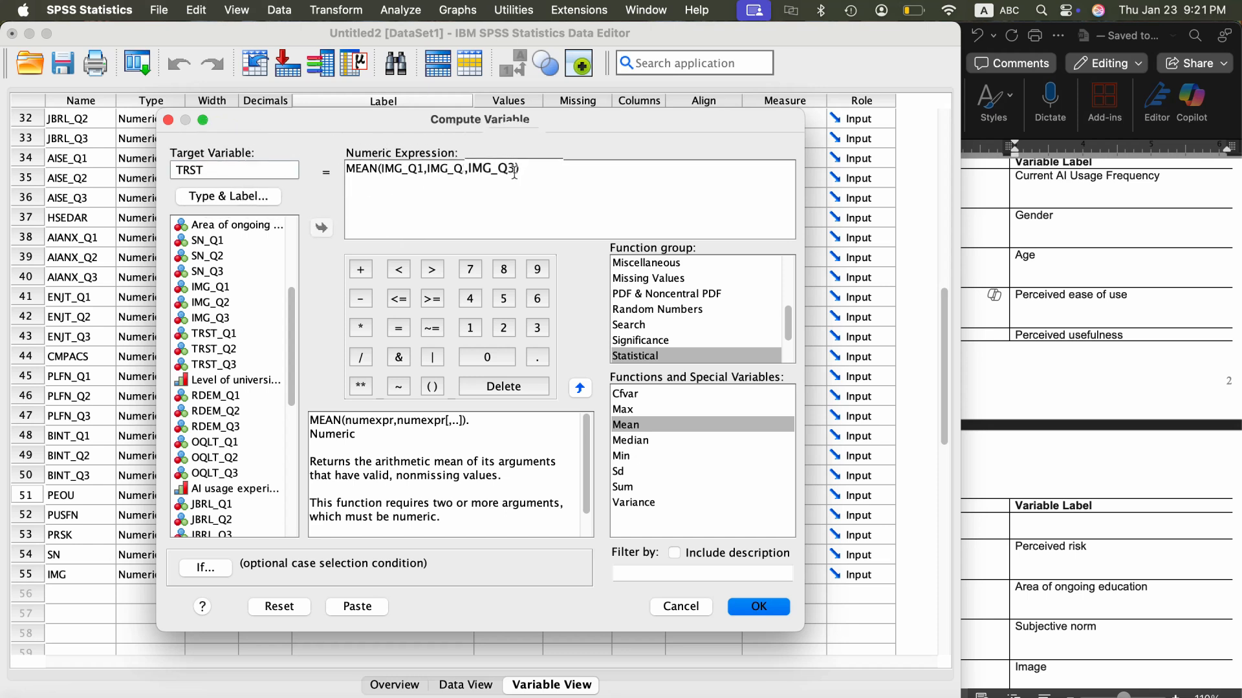
# - Replace the MEAN function's arguments with TRST_Q1, TRST_Q2 and TRST_Q3, and run the computation
pyautogui.click(514, 171)
pyautogui.doubleClick(513, 172)
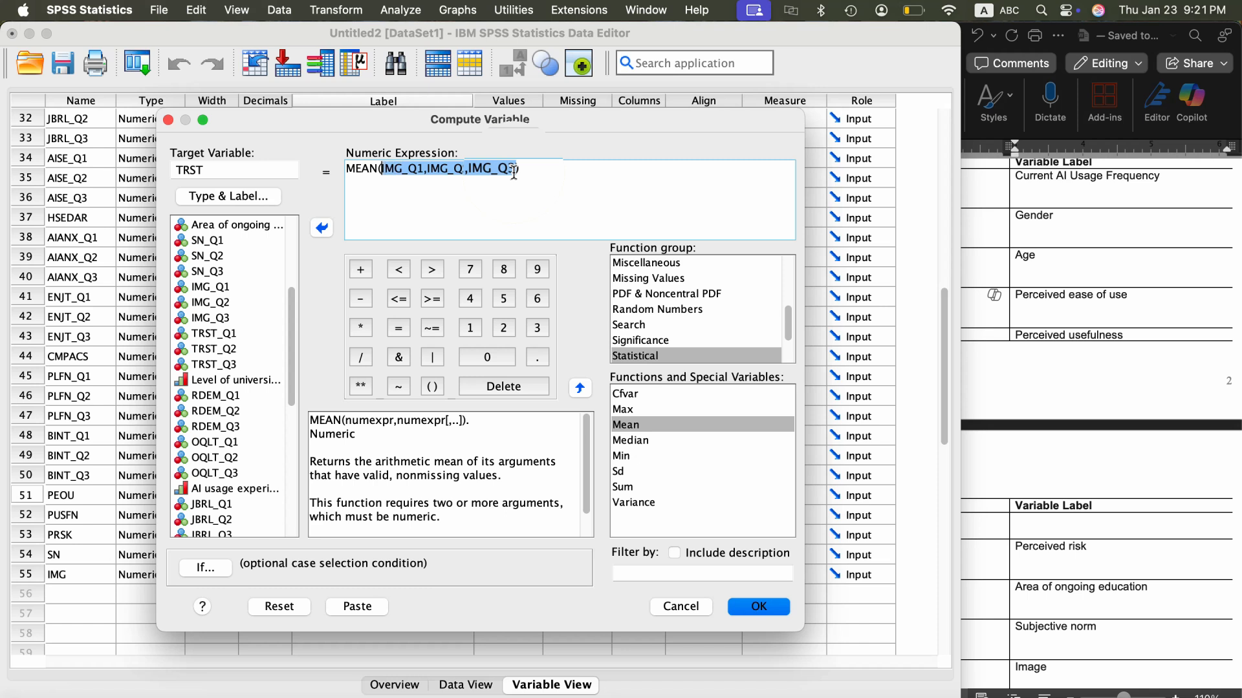
pyautogui.press('BackSpace')
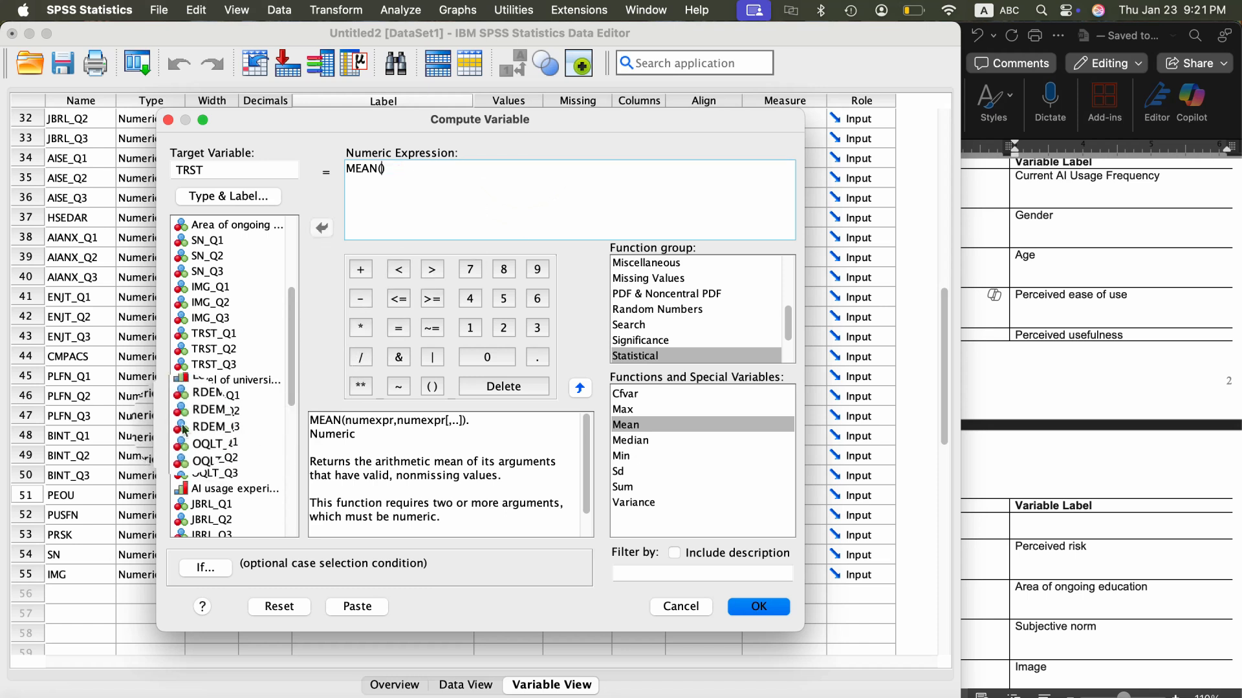
pyautogui.click(215, 333)
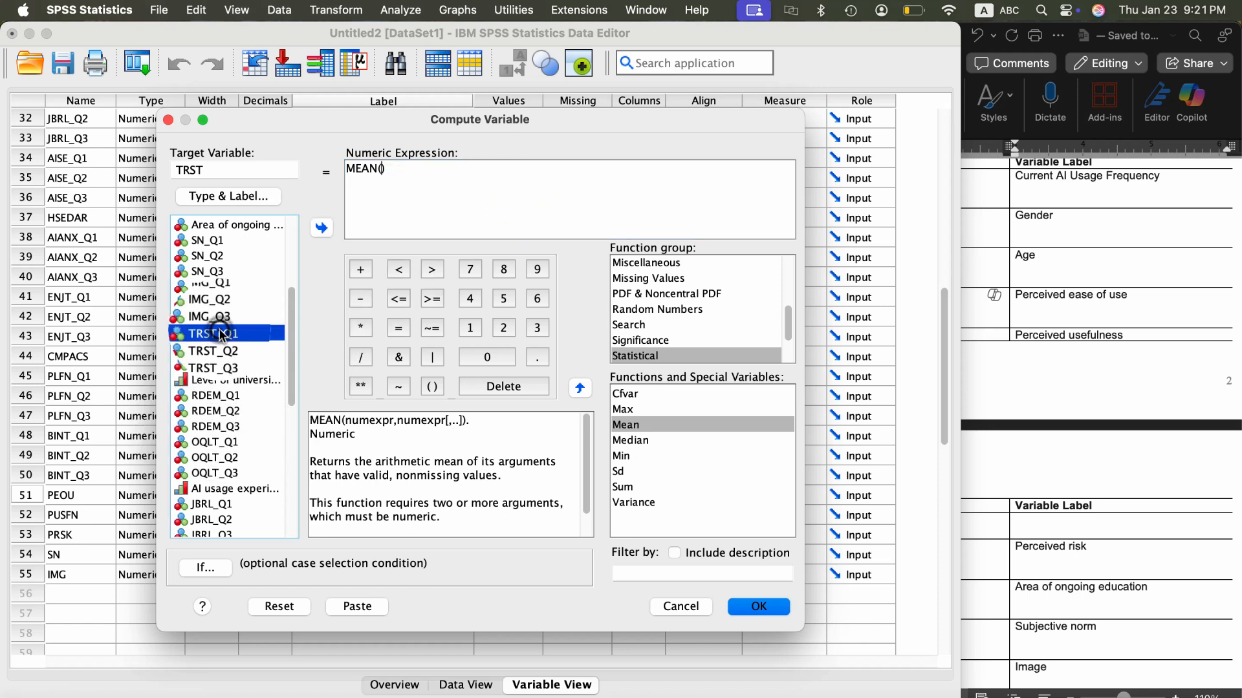
pyautogui.click(323, 230)
pyautogui.write(',')
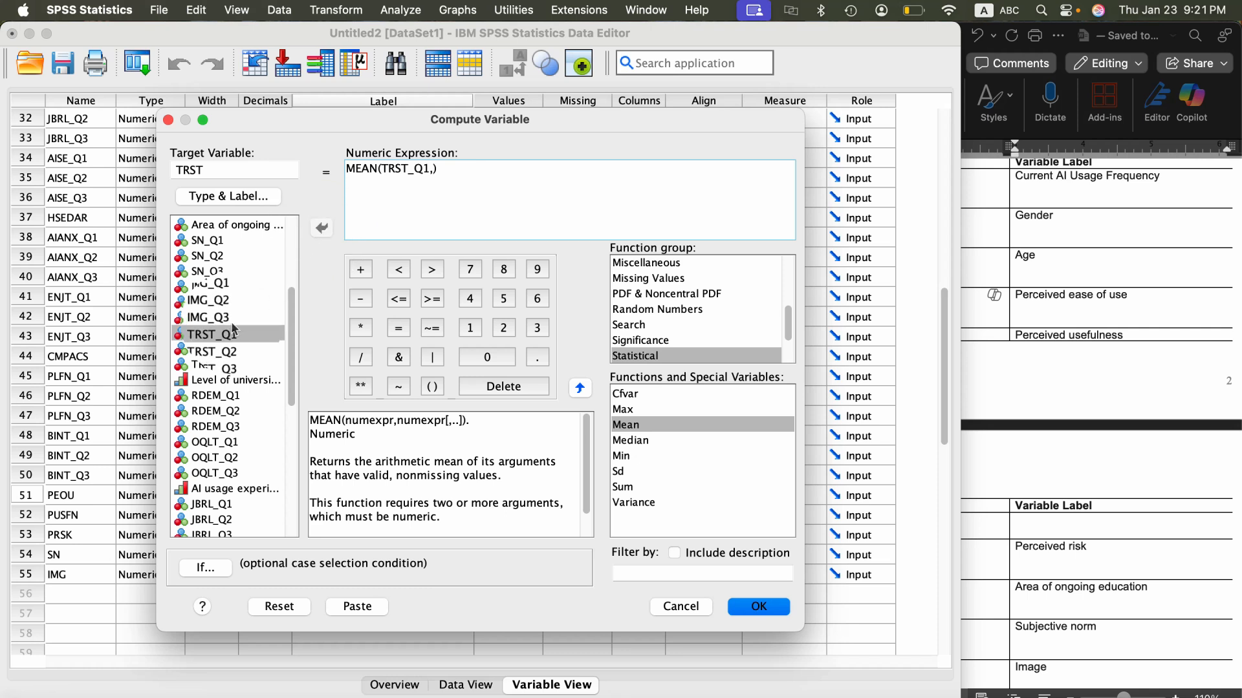
pyautogui.click(231, 349)
pyautogui.click(321, 227)
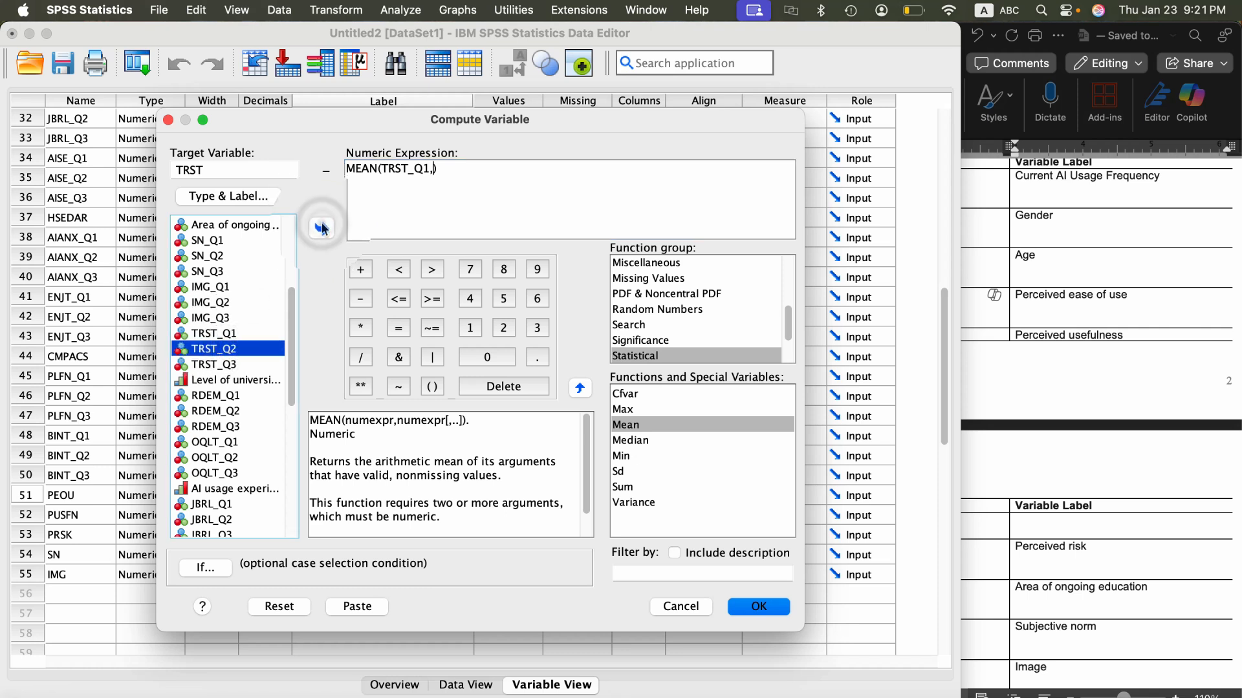
pyautogui.click(227, 365)
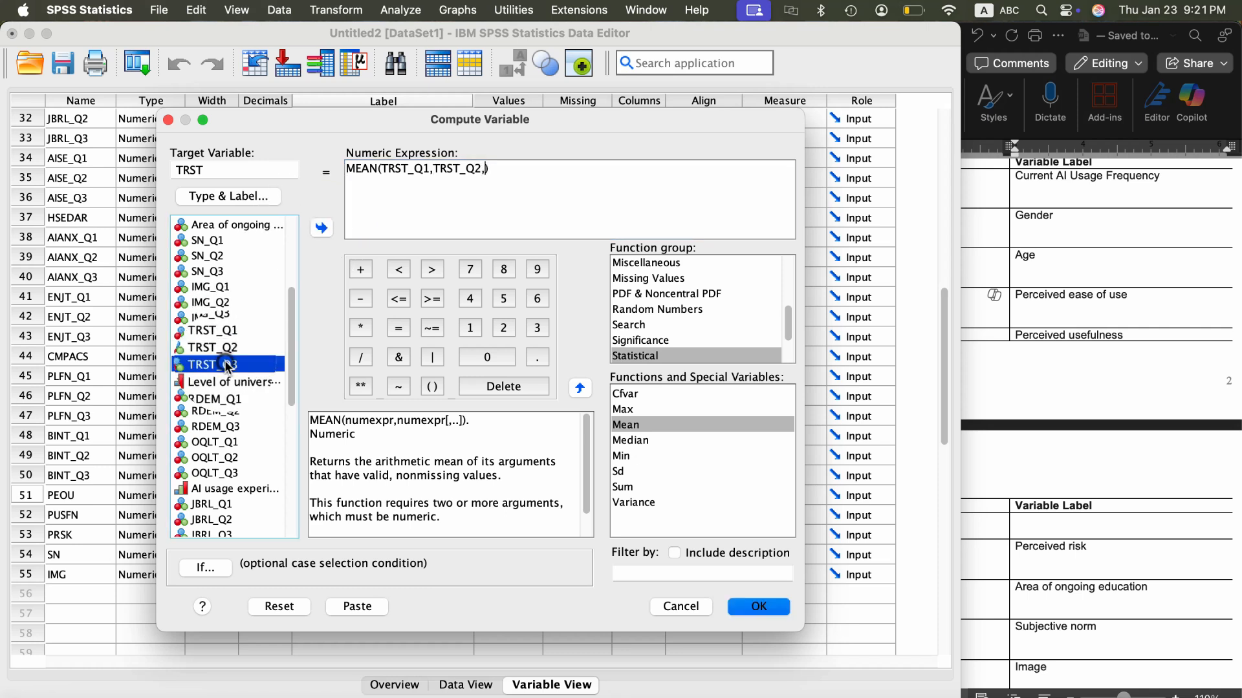
pyautogui.click(321, 229)
pyautogui.click(758, 608)
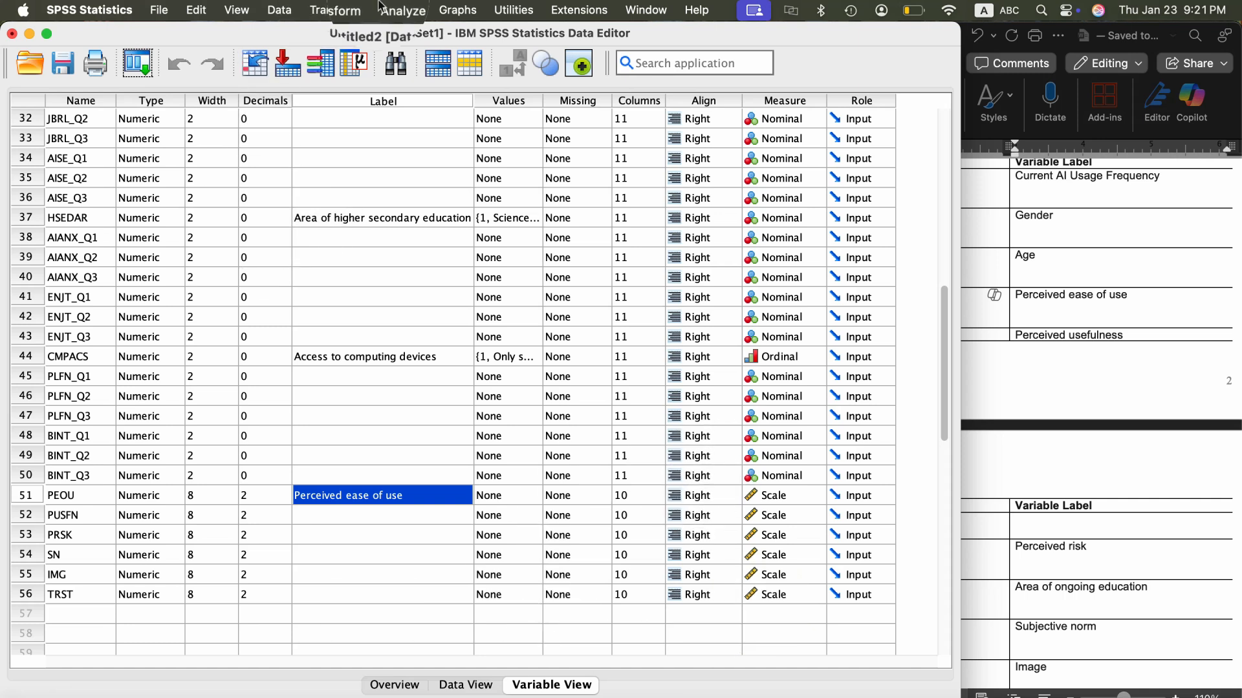
# - Start another Compute Variable operation and set the target variable to RDEM
pyautogui.click(336, 9)
pyautogui.click(351, 38)
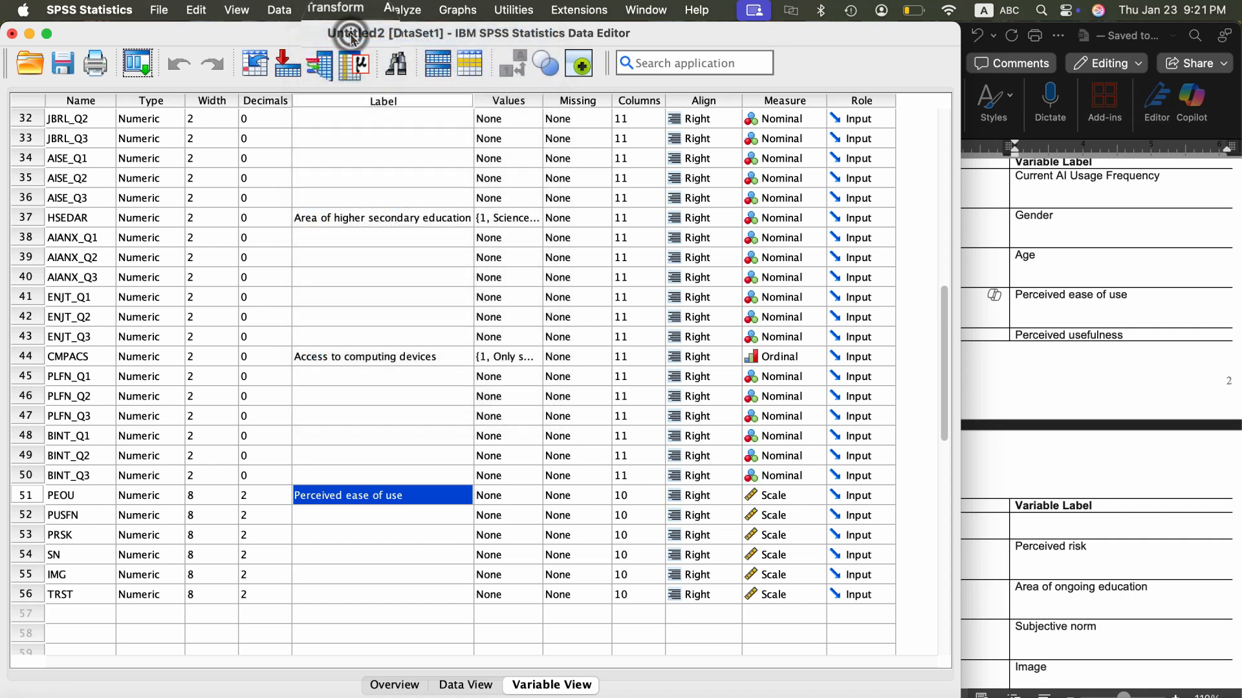
pyautogui.scroll(-6, 251, 340)
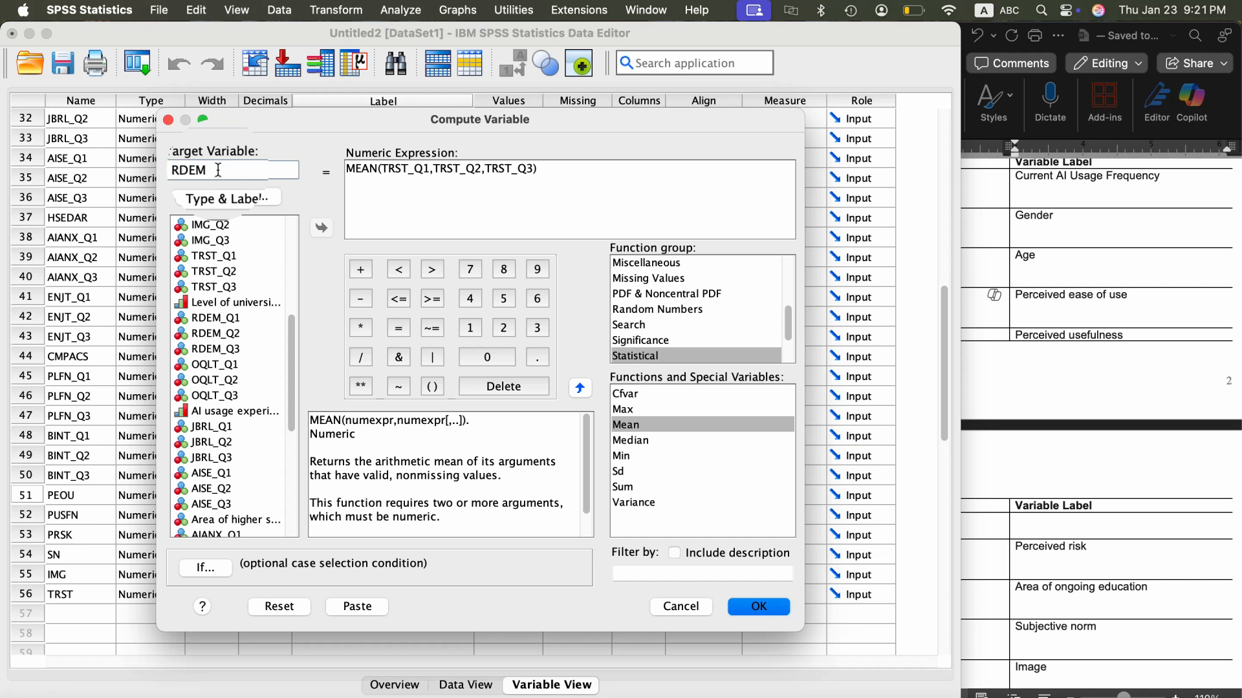
# - Replace the MEAN function's arguments with RDEM_Q1, RDEM_Q2 and RDEM_Q3, and run the computation
pyautogui.moveTo(529, 172); pyautogui.dragTo(535, 171)
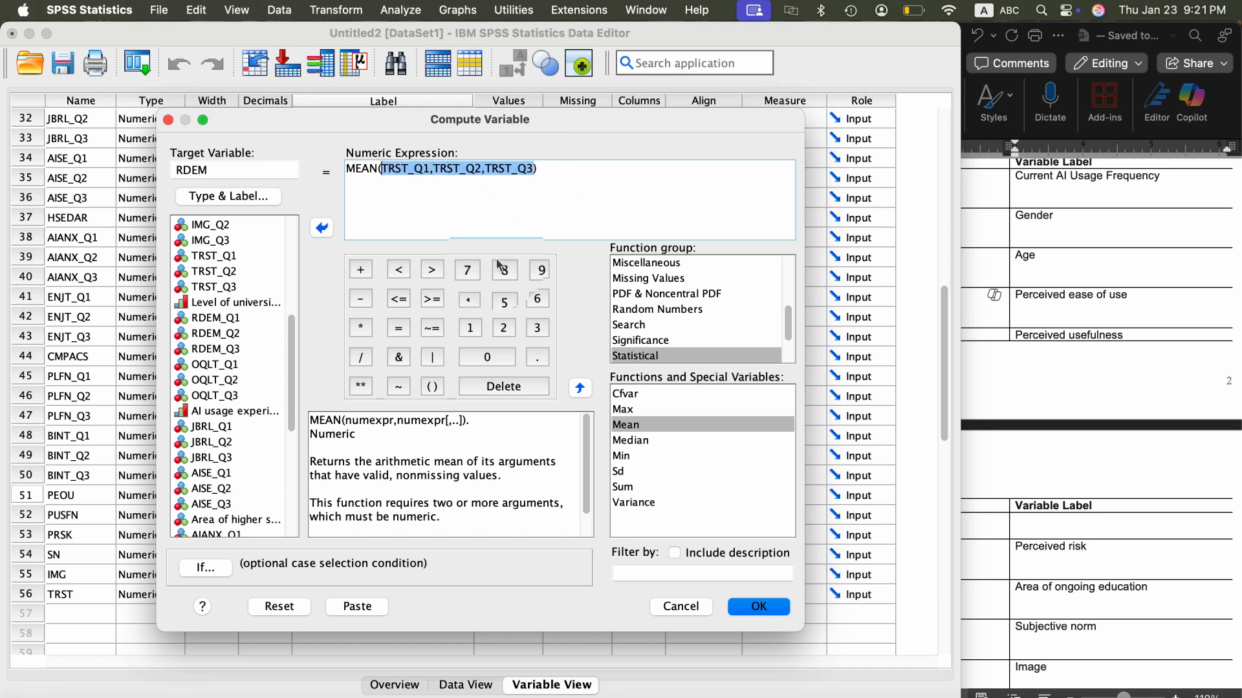
pyautogui.press('BackSpace')
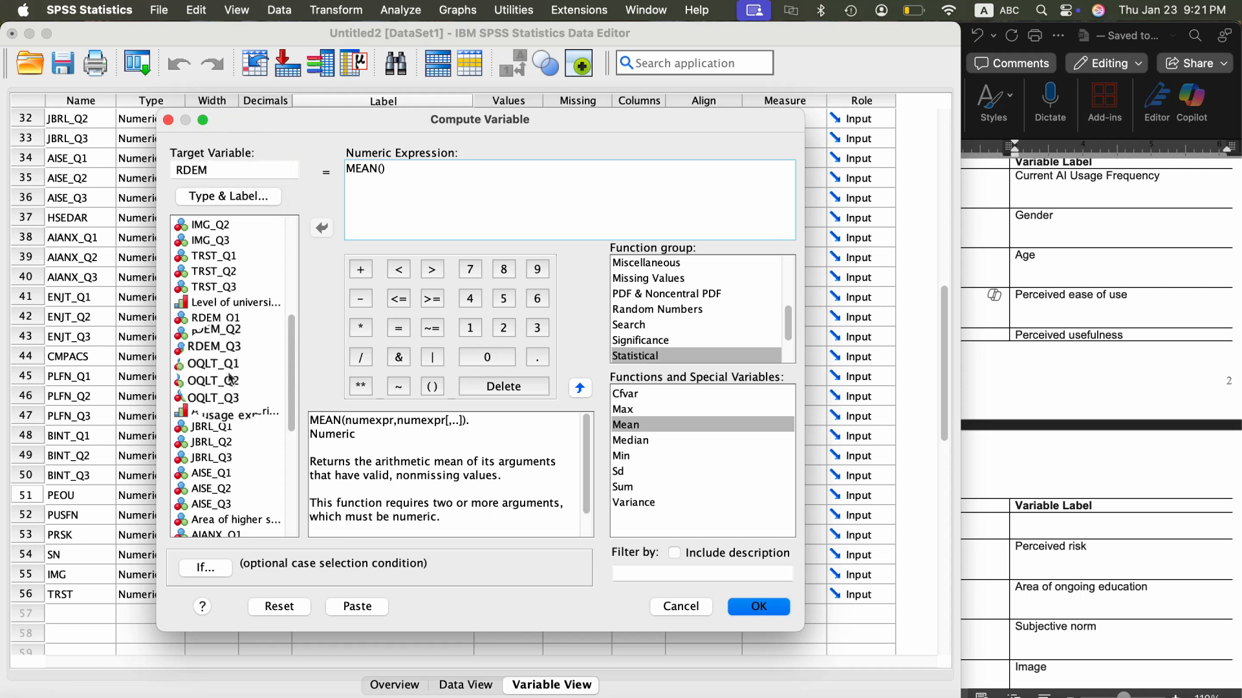
pyautogui.click(227, 317)
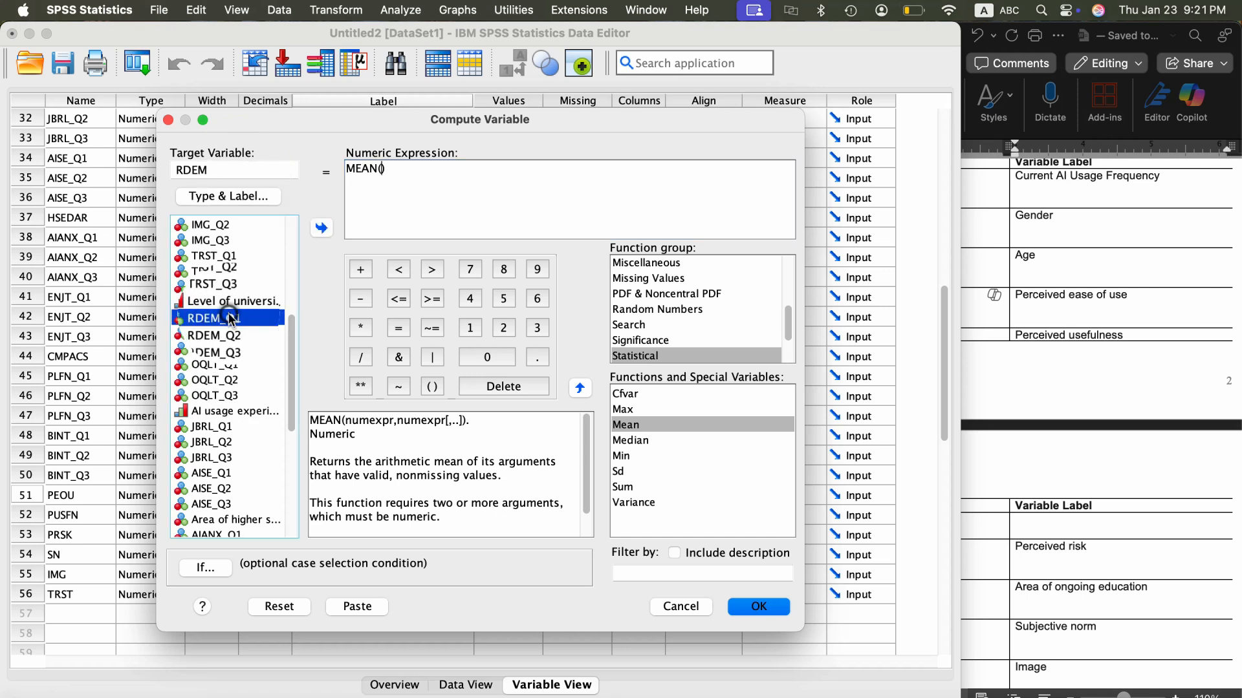
pyautogui.click(320, 228)
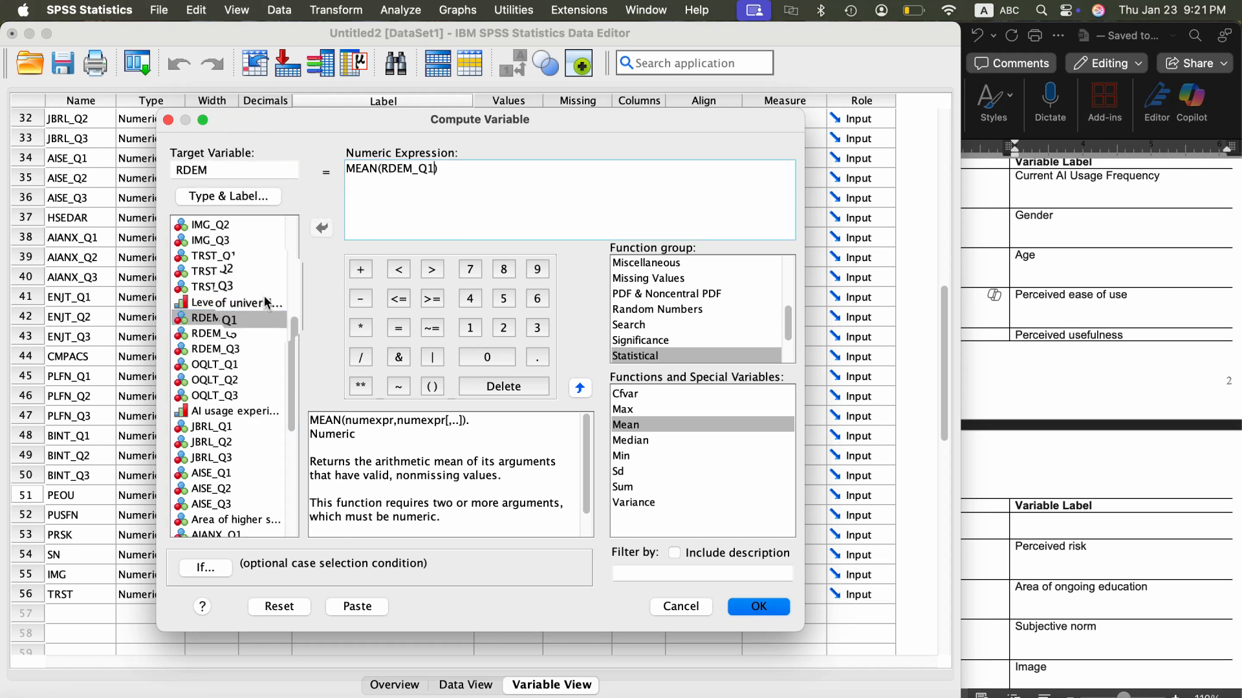
pyautogui.write(',')
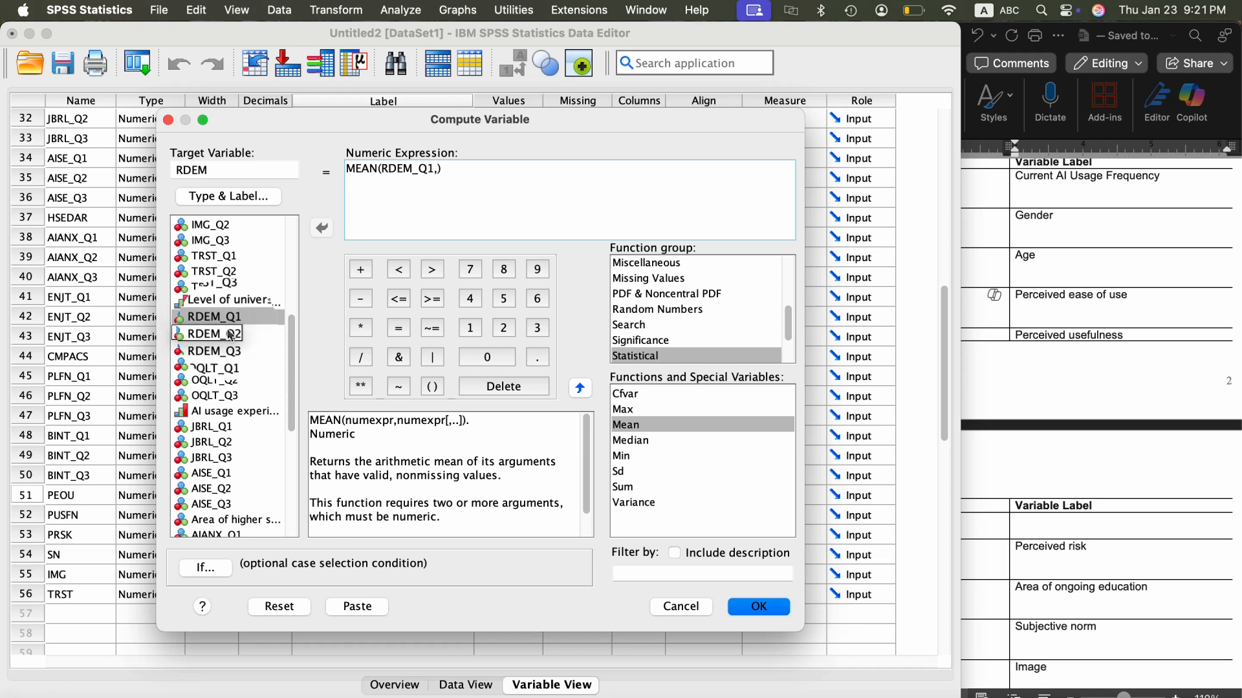
pyautogui.click(220, 333)
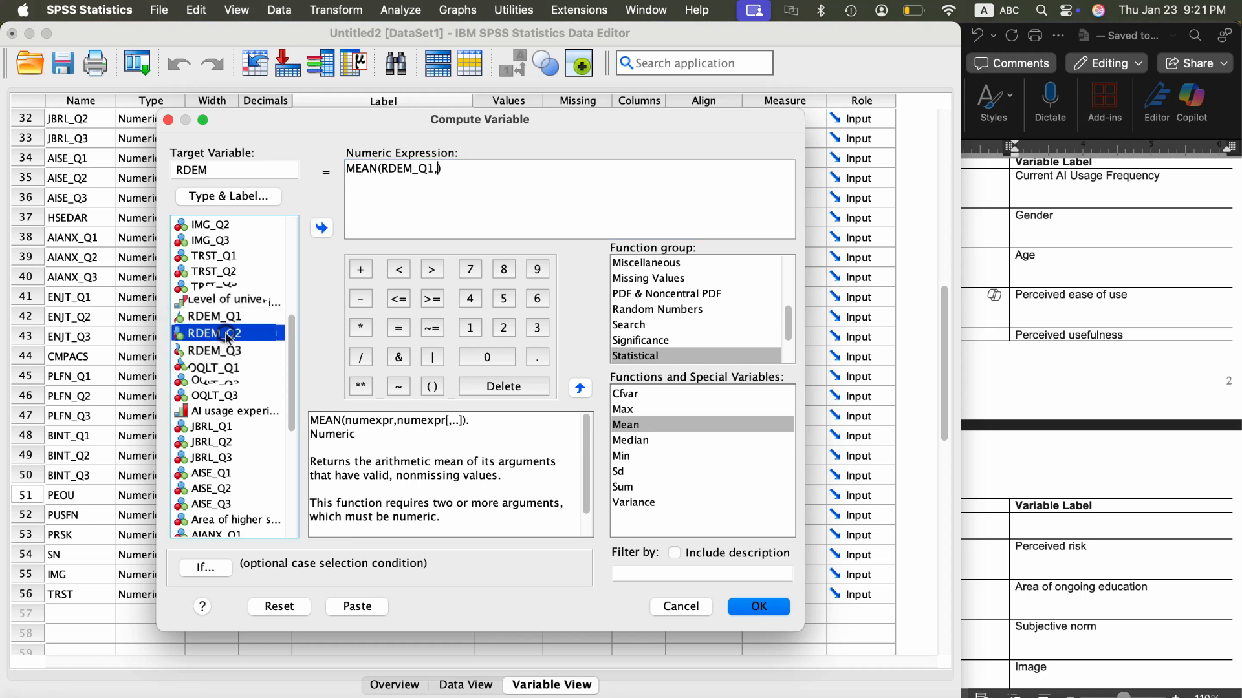
pyautogui.click(322, 226)
pyautogui.write(',')
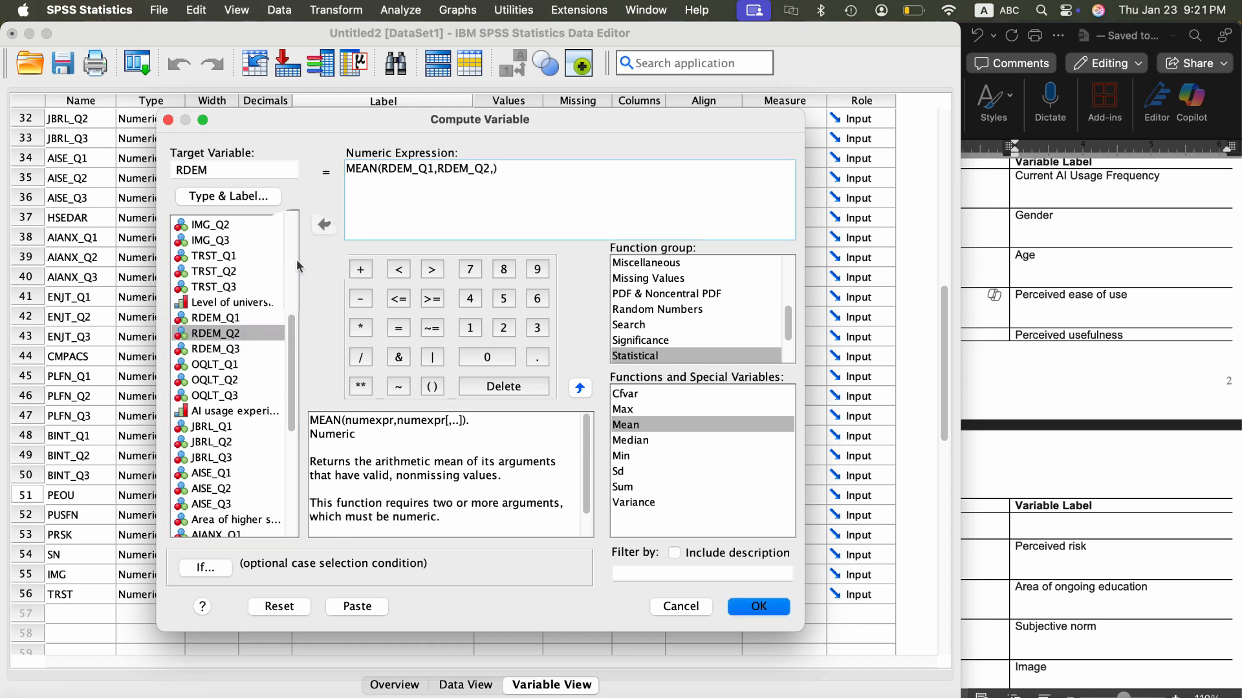
pyautogui.click(226, 349)
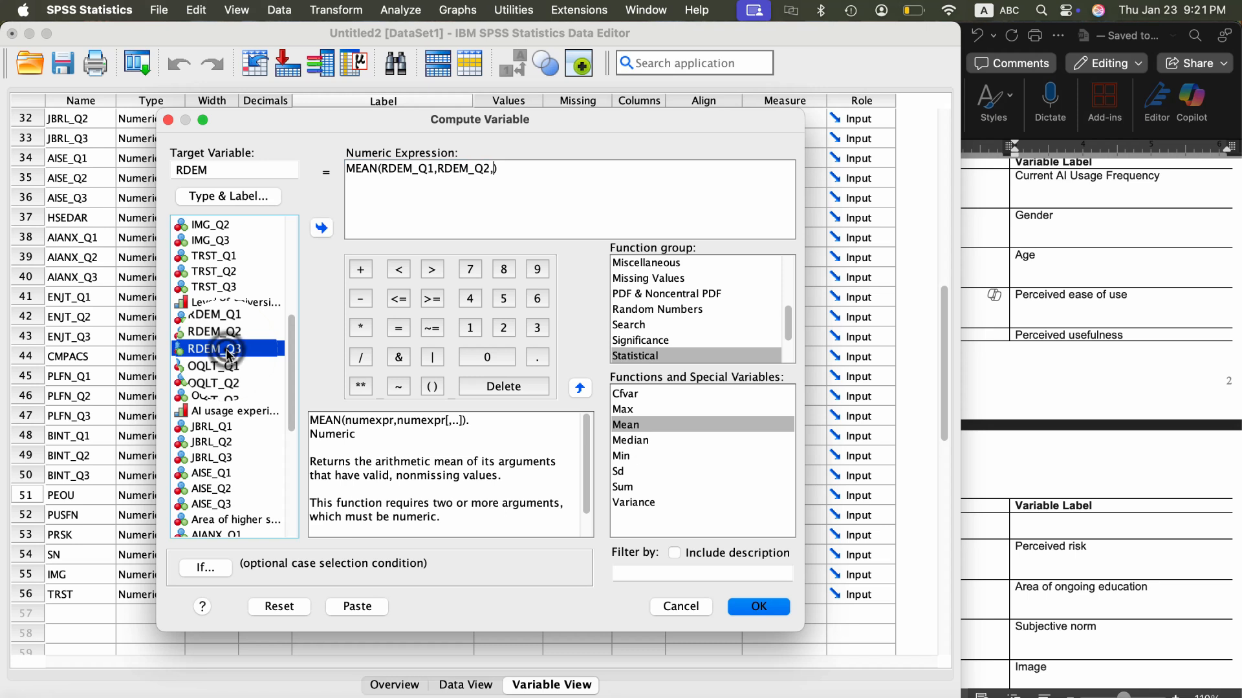
pyautogui.click(323, 229)
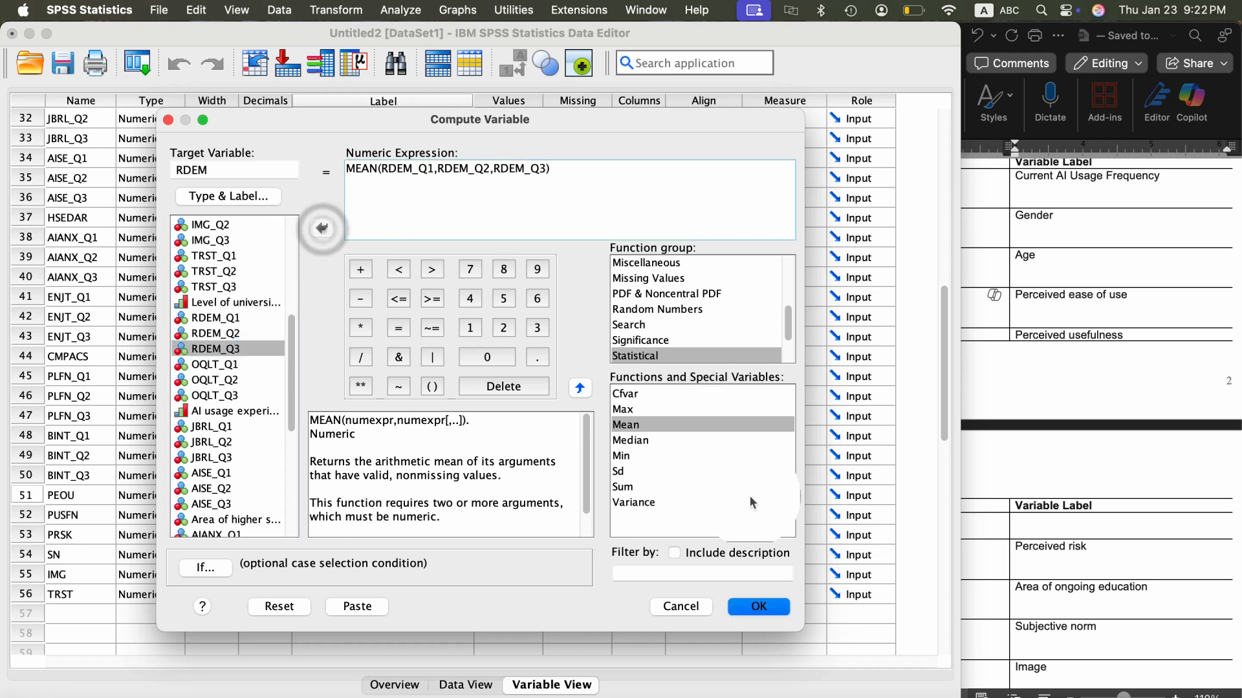
pyautogui.click(758, 606)
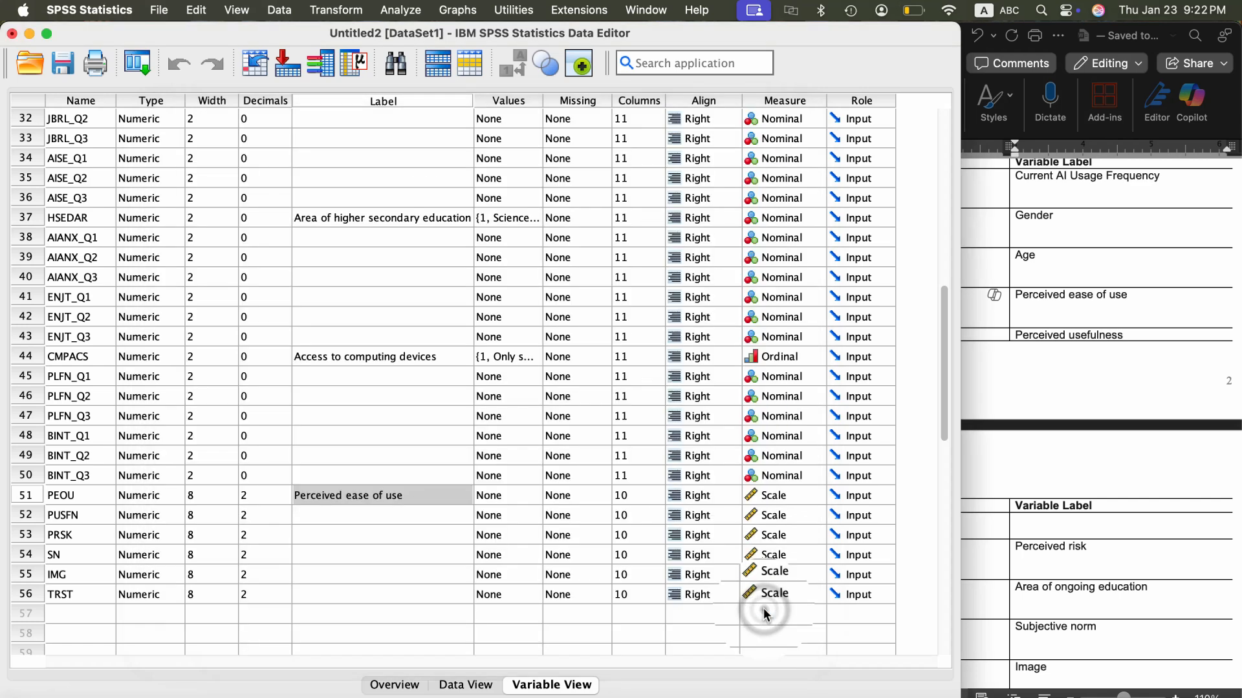
# - Start a new Compute Variable operation and set the target variable to OQLT
pyautogui.click(335, 9)
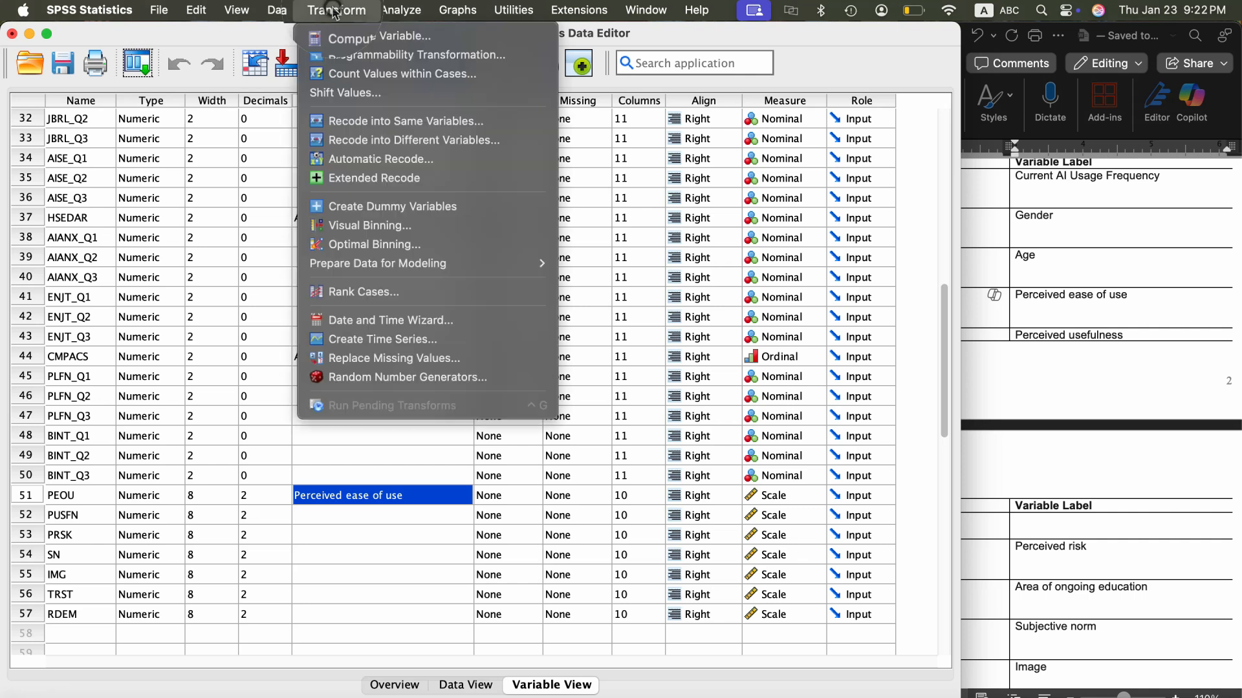
pyautogui.click(349, 36)
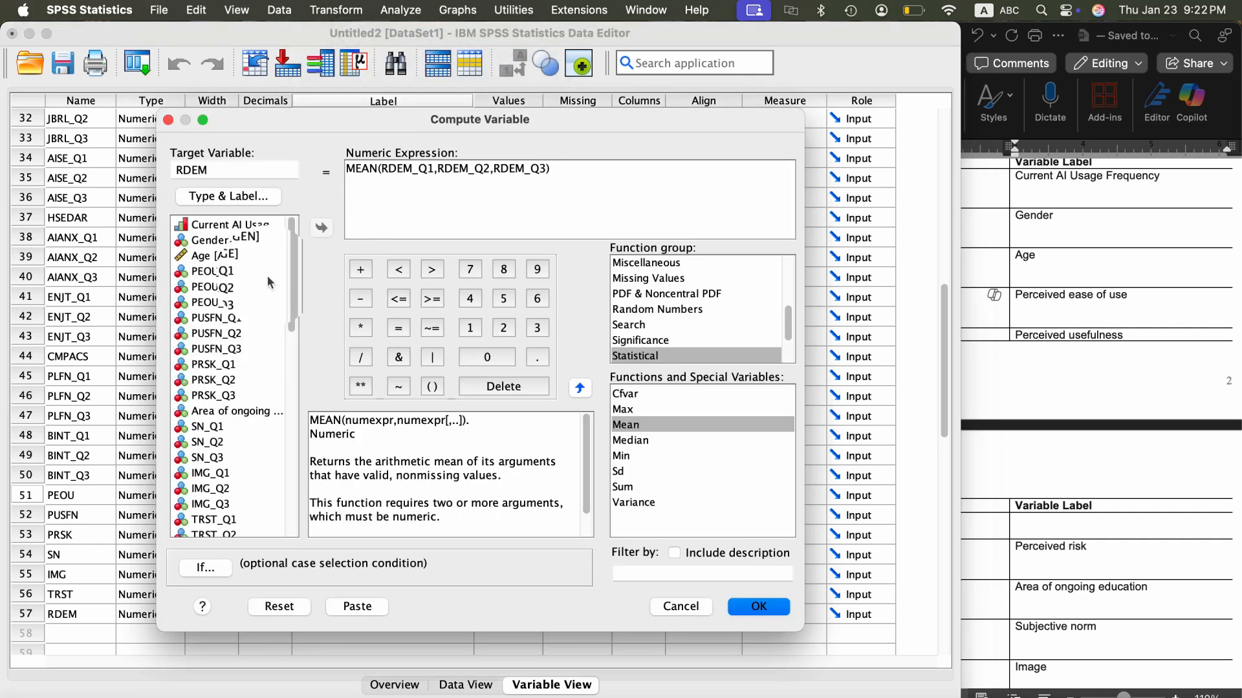
pyautogui.scroll(-5, 227, 388)
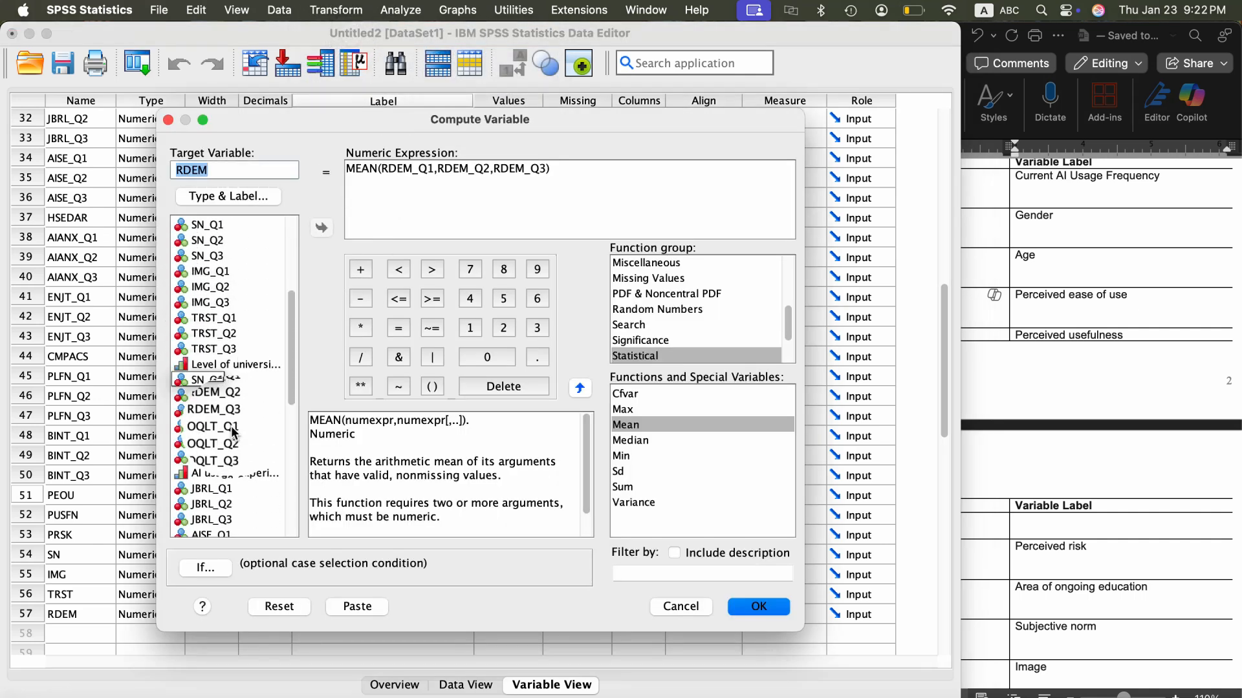
pyautogui.scroll(-2, 232, 432)
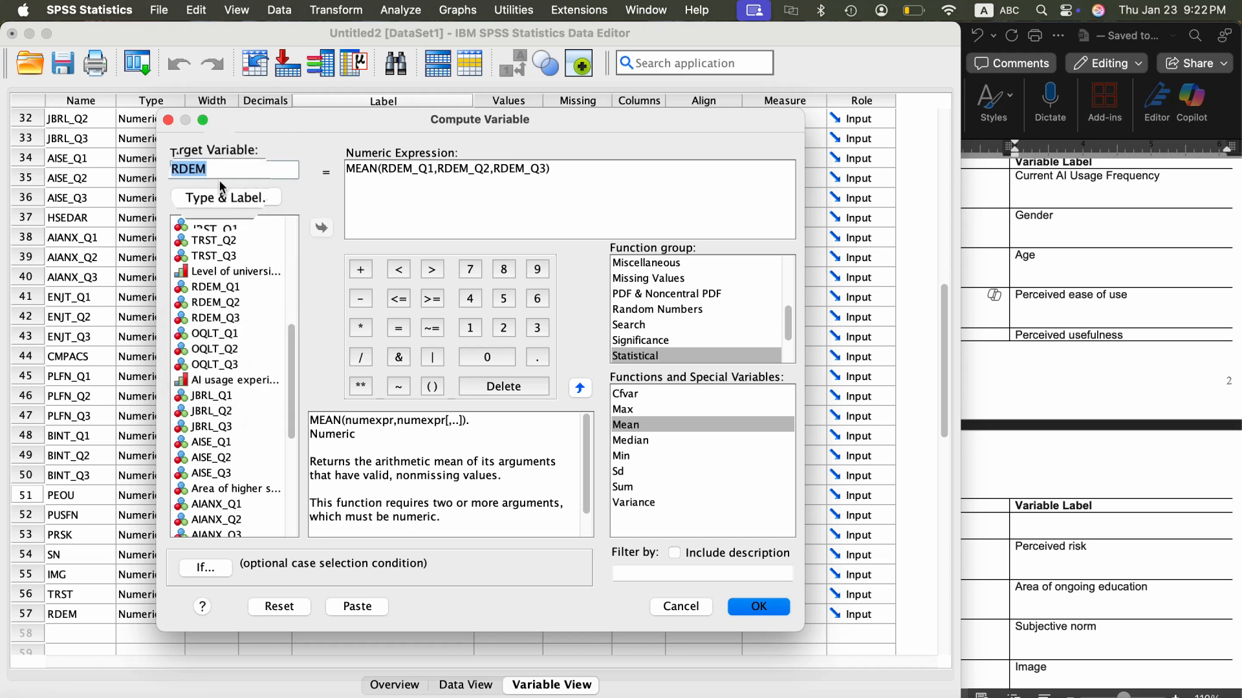
pyautogui.write('OQLT')
# - Replace the MEAN function's arguments with OQLT_Q1, OQLT_Q2 and OQLT_Q3, and run the computation
pyautogui.click(543, 170)
pyautogui.hotkey('shift', 'Left')
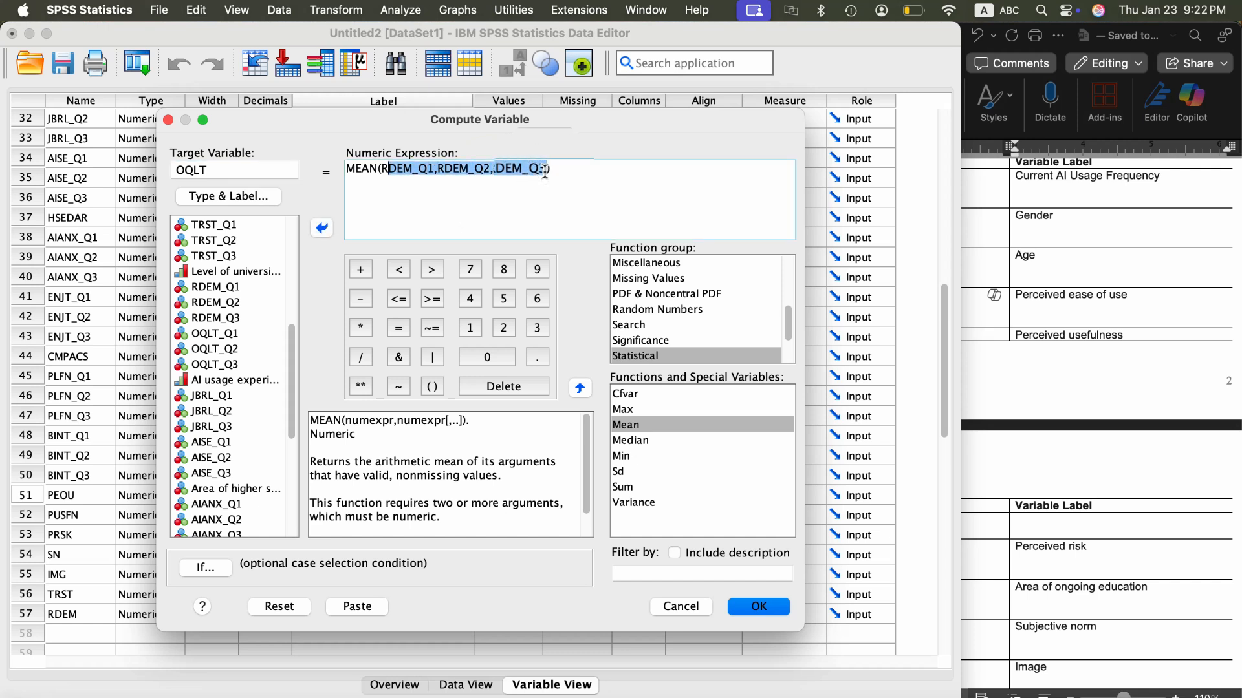
pyautogui.press('BackSpace')
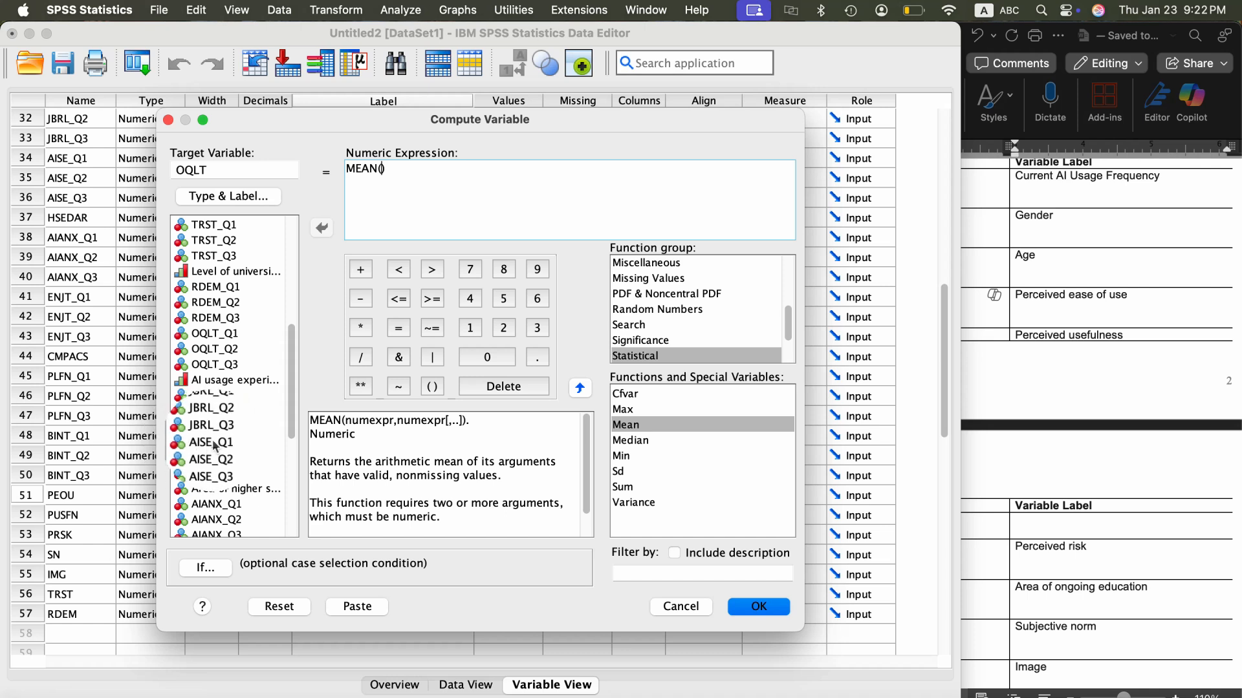
pyautogui.click(221, 335)
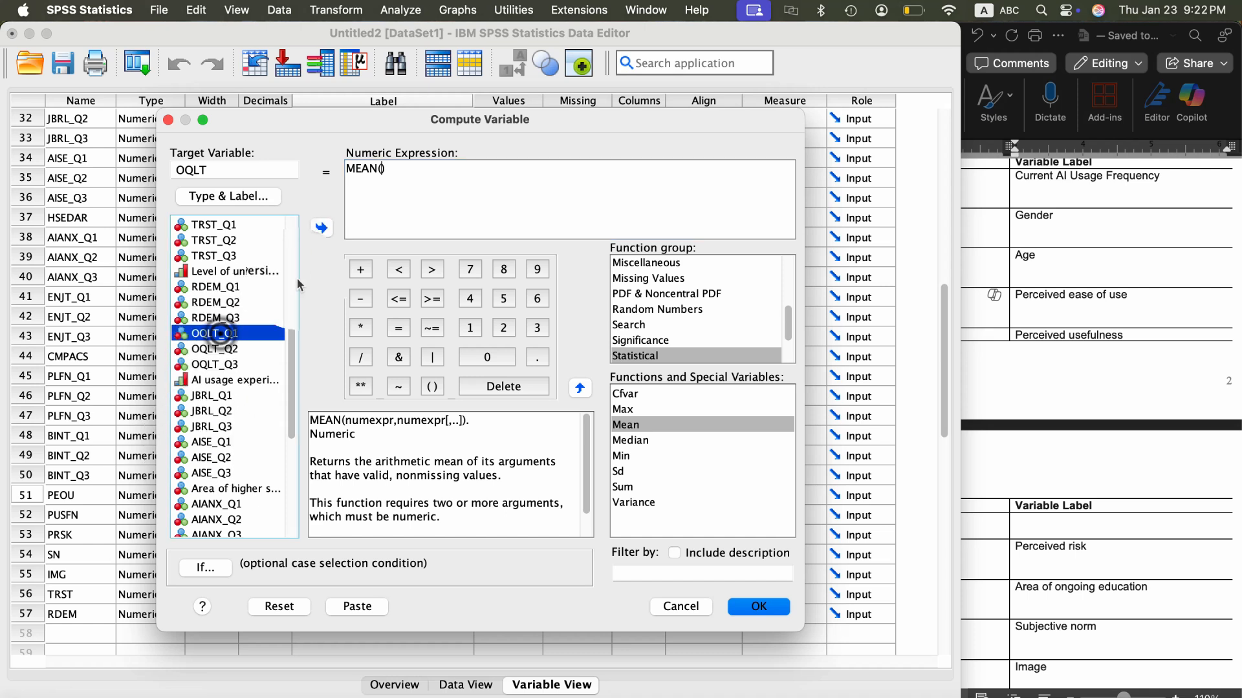
pyautogui.click(322, 228)
pyautogui.write(',')
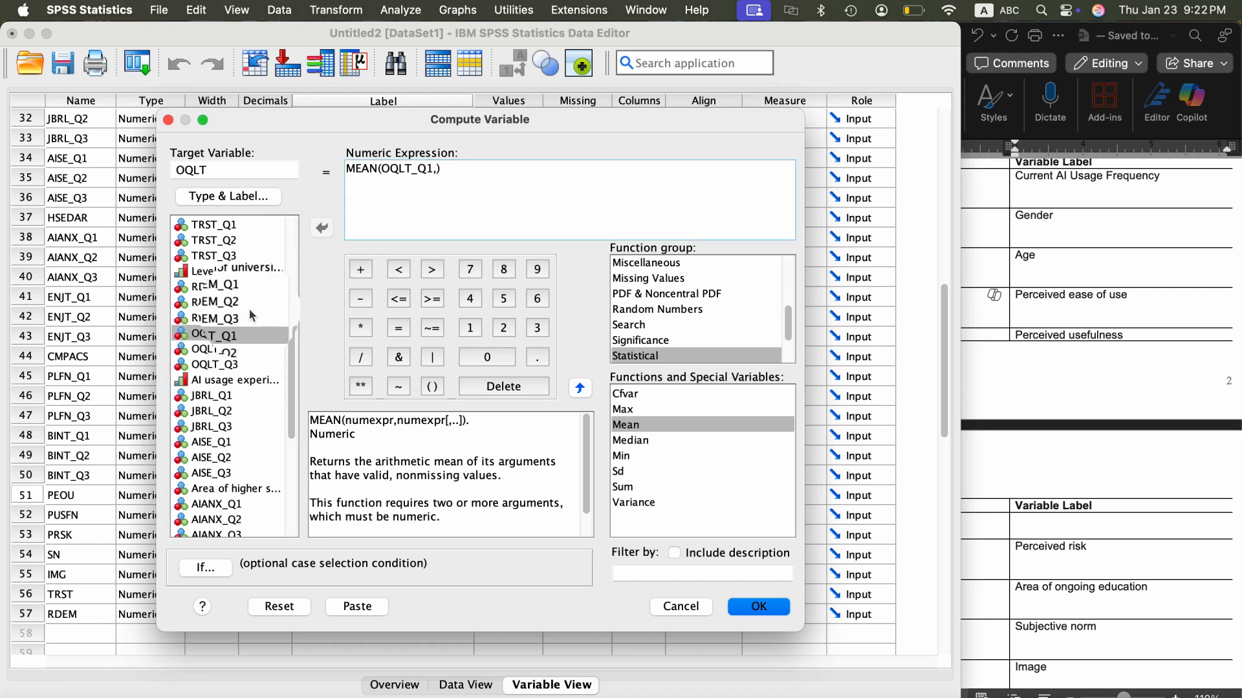
pyautogui.click(217, 350)
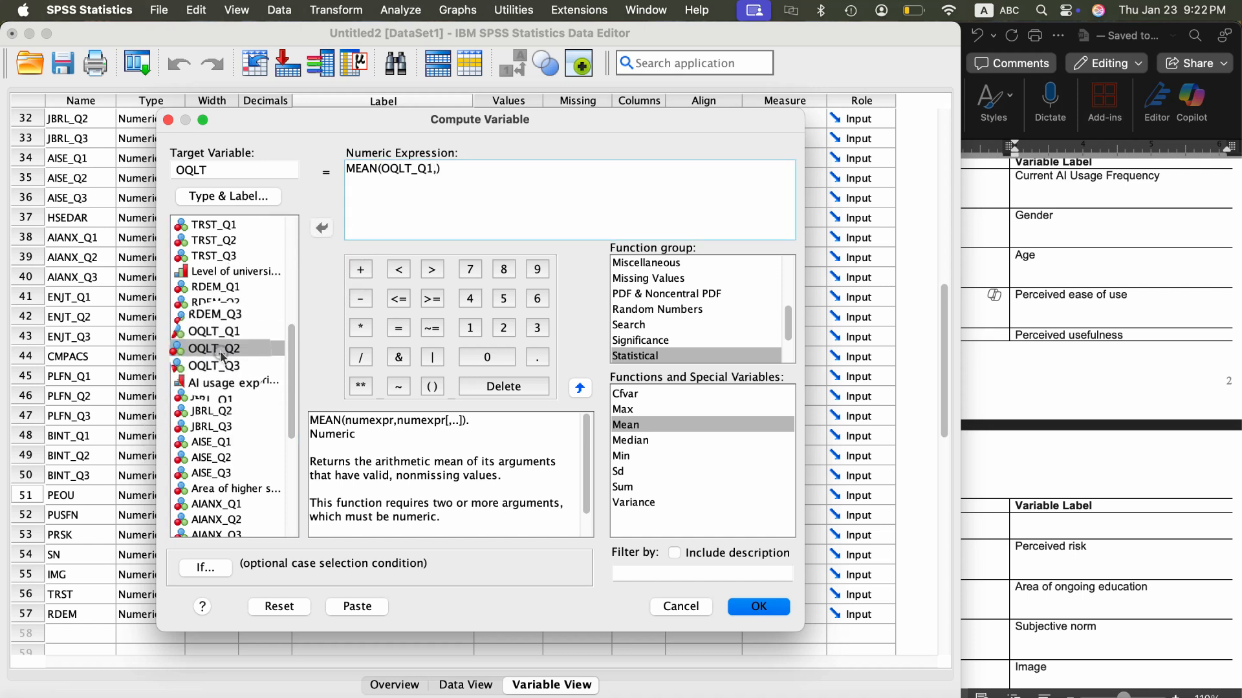
pyautogui.click(323, 229)
pyautogui.write(',')
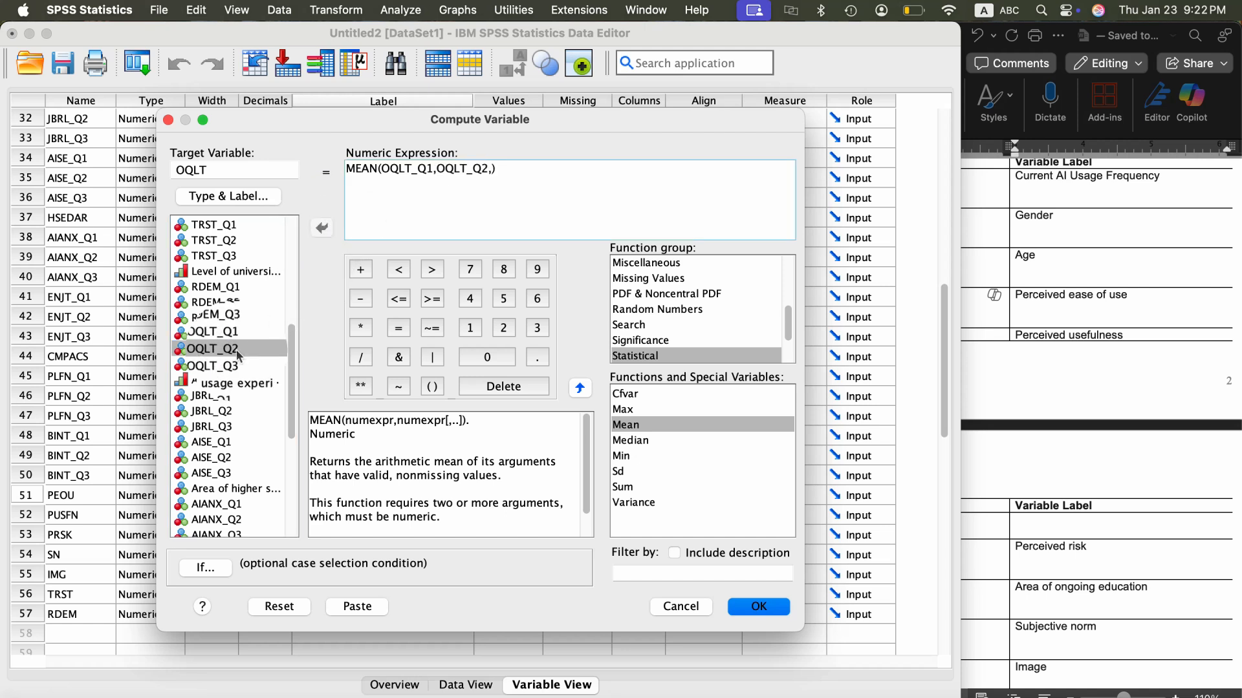
pyautogui.click(221, 364)
pyautogui.click(321, 229)
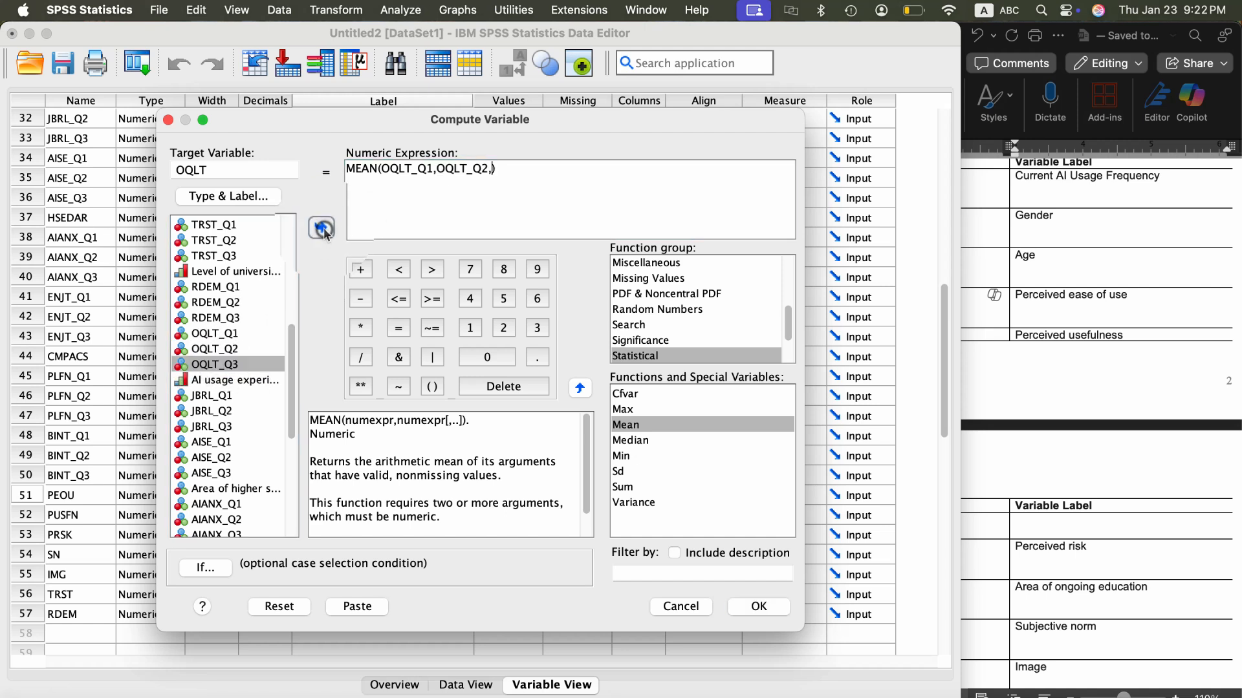
pyautogui.click(785, 614)
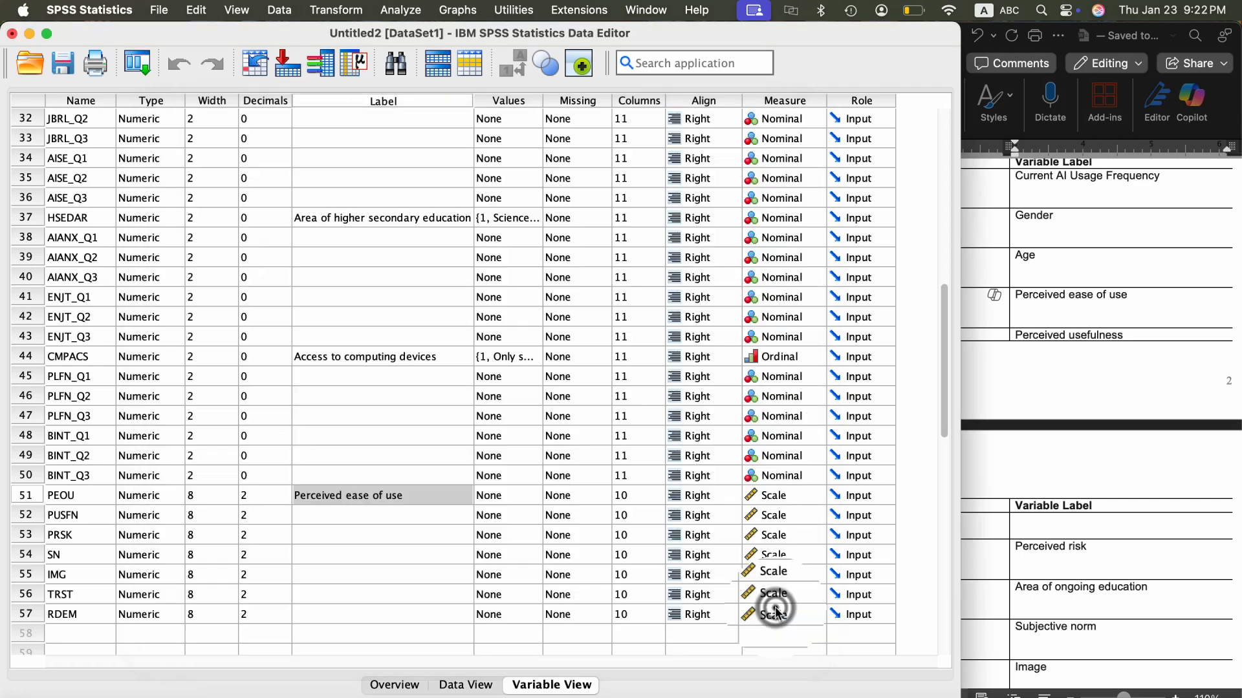
# - Begin a further Compute Variable operation and set the target variable to JBRL
pyautogui.click(340, 10)
pyautogui.click(353, 36)
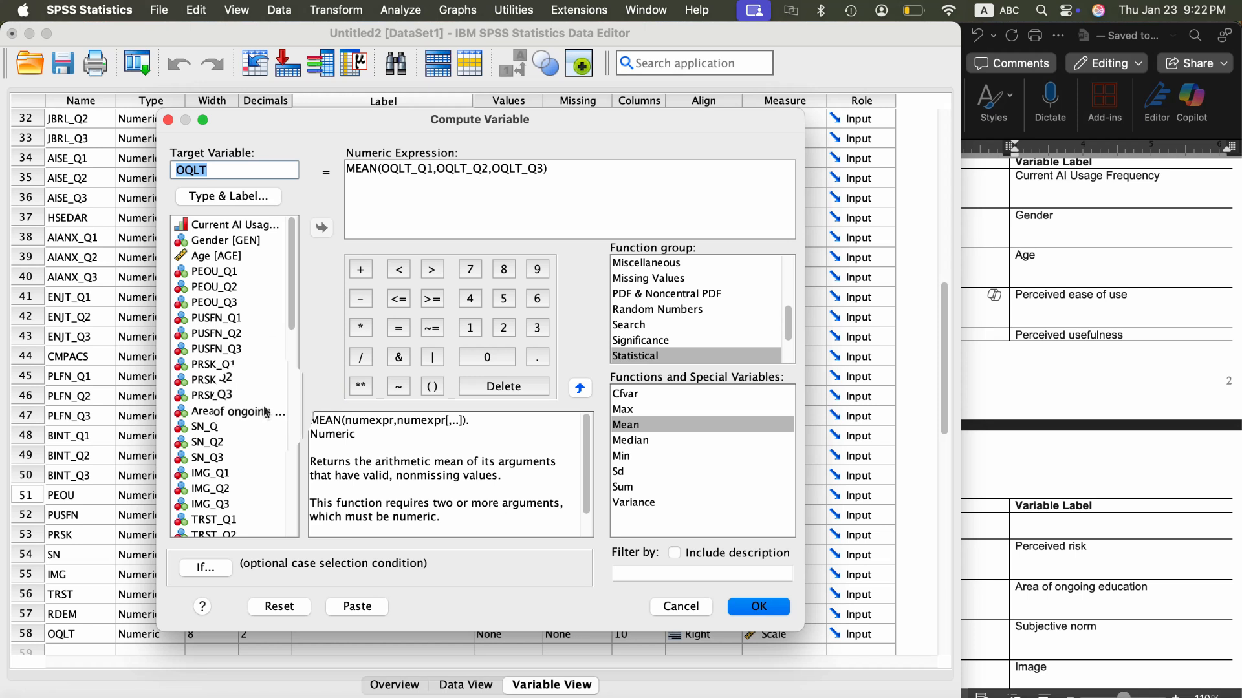
pyautogui.scroll(-10, 265, 407)
pyautogui.scroll(-3, 262, 408)
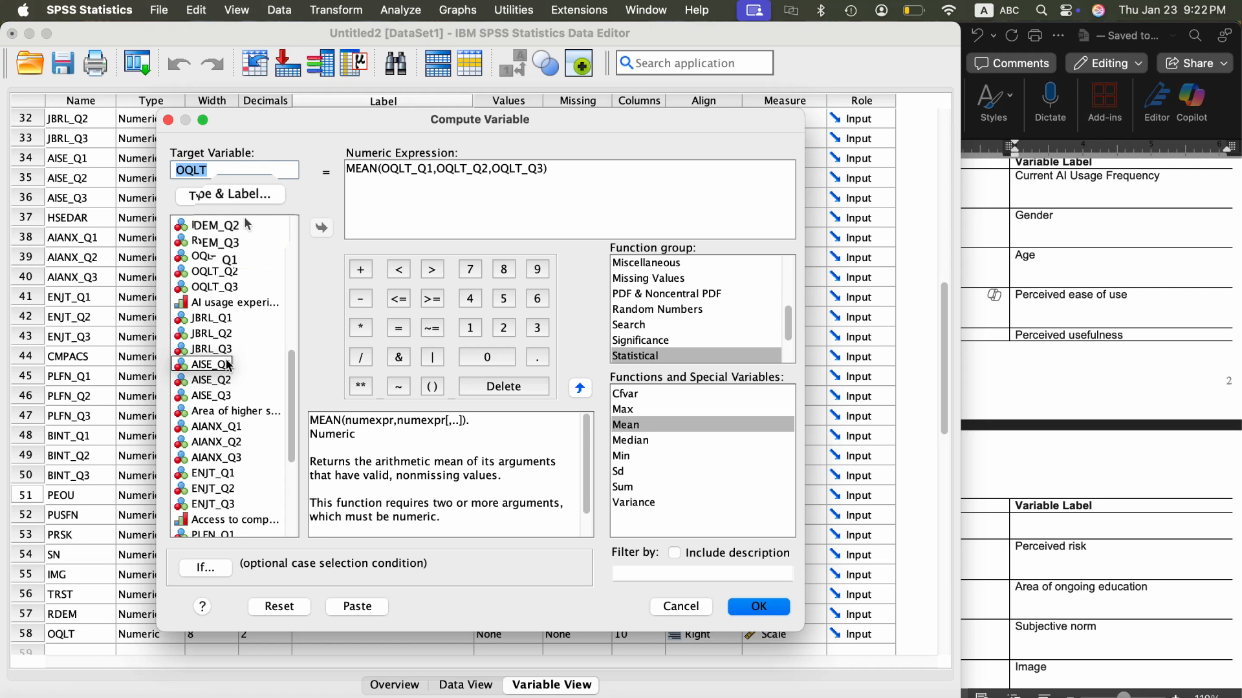
pyautogui.write('JBRL')
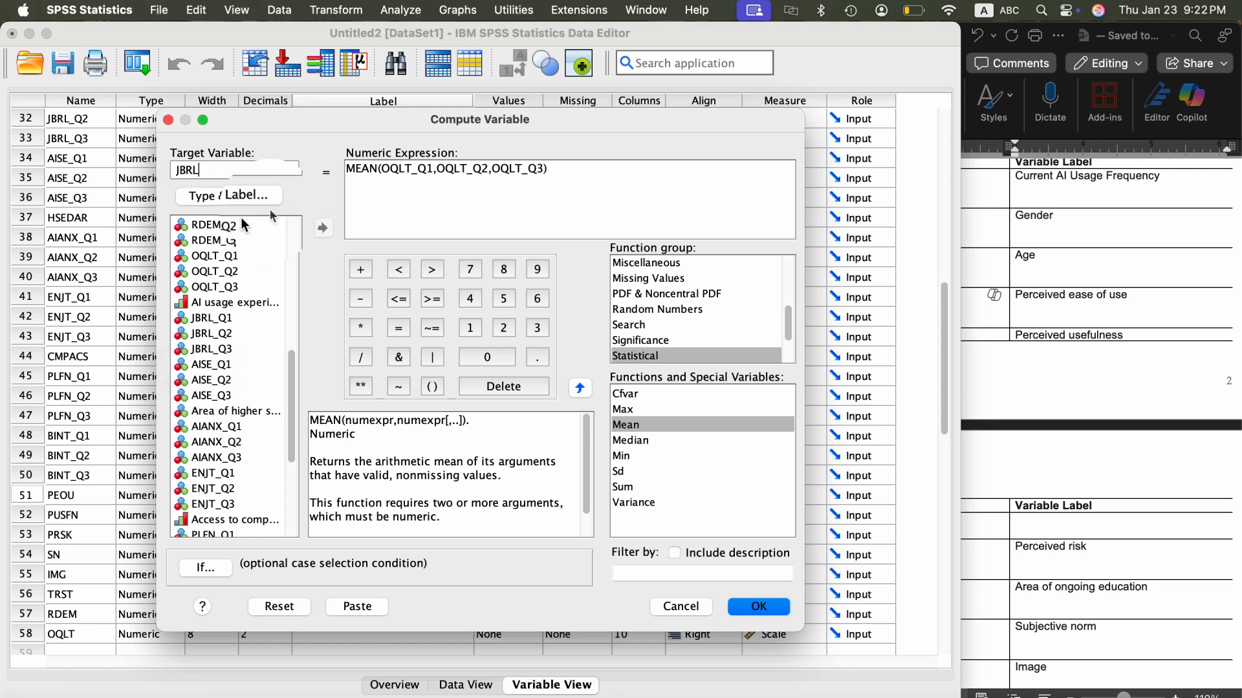
# - Replace the MEAN function's arguments with JBRL_Q1, JBRL_Q2 and JBRL_Q3, and run the computation
pyautogui.click(542, 168)
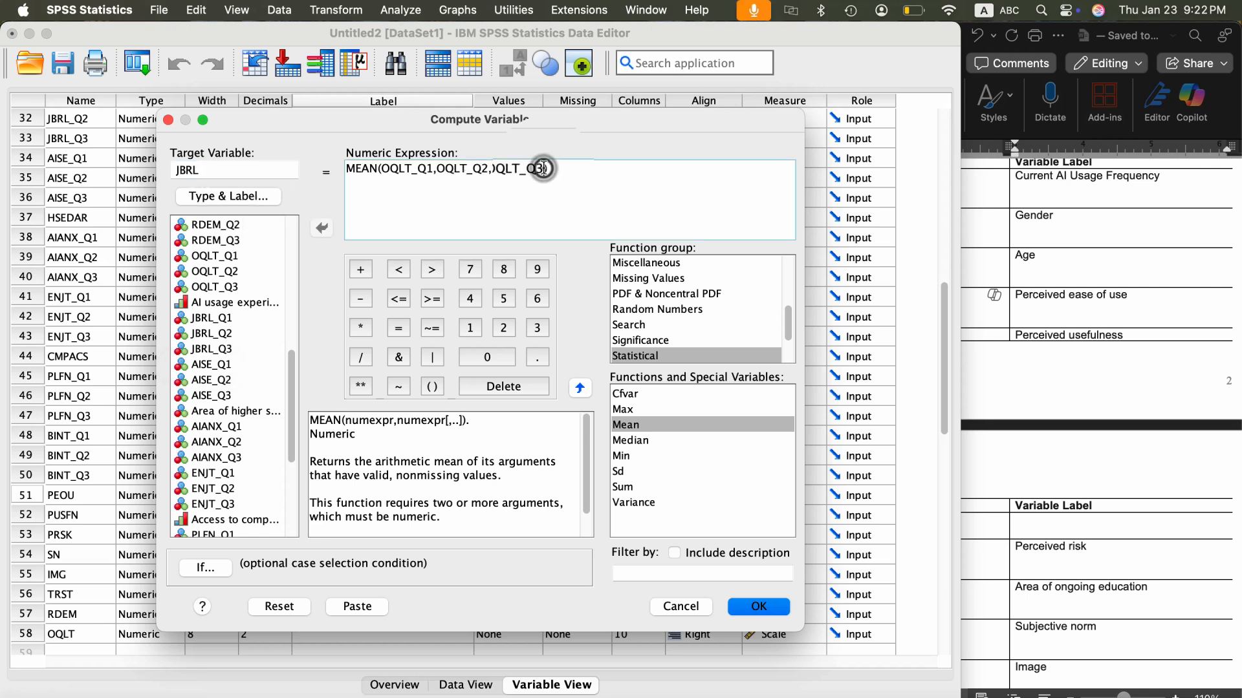
pyautogui.doubleClick(542, 168)
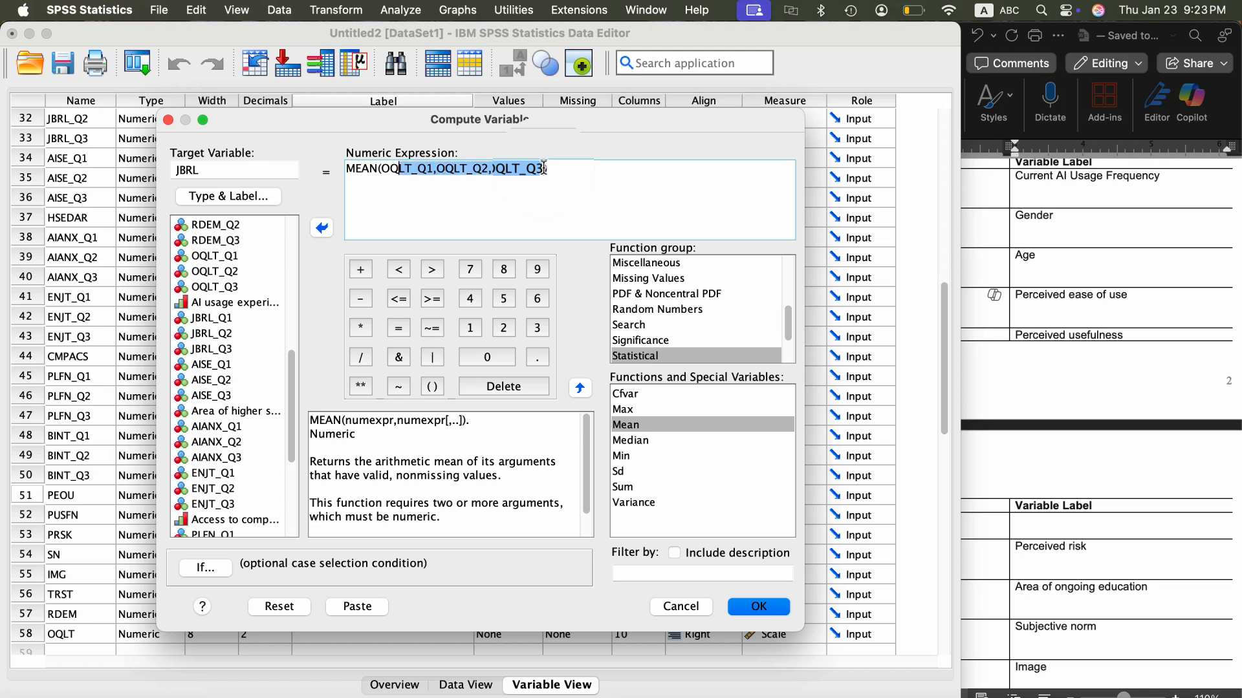
pyautogui.press('BackSpace')
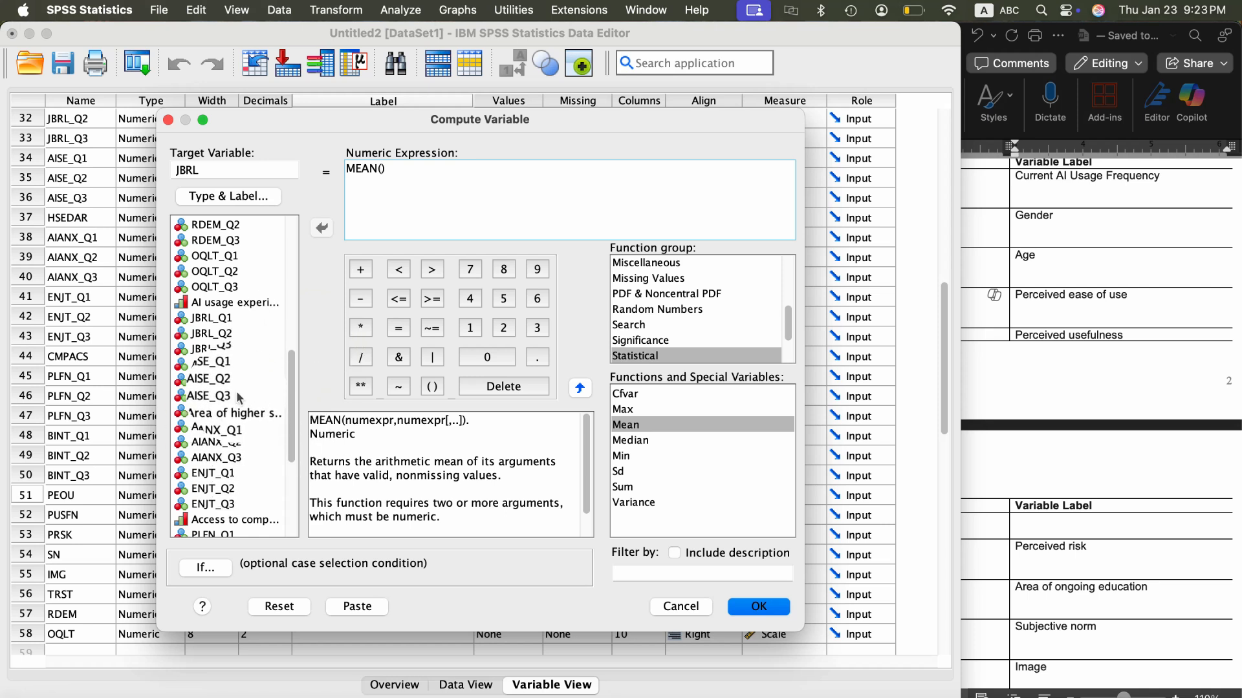
pyautogui.click(216, 318)
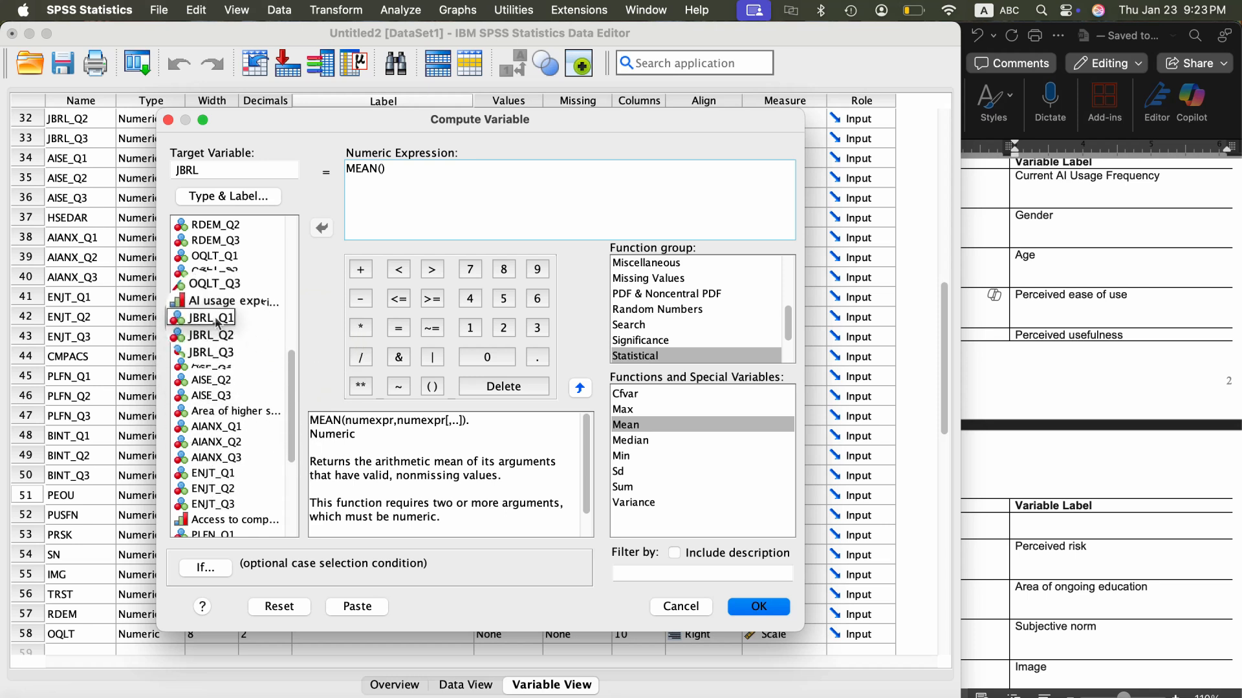
pyautogui.click(322, 227)
pyautogui.write(',')
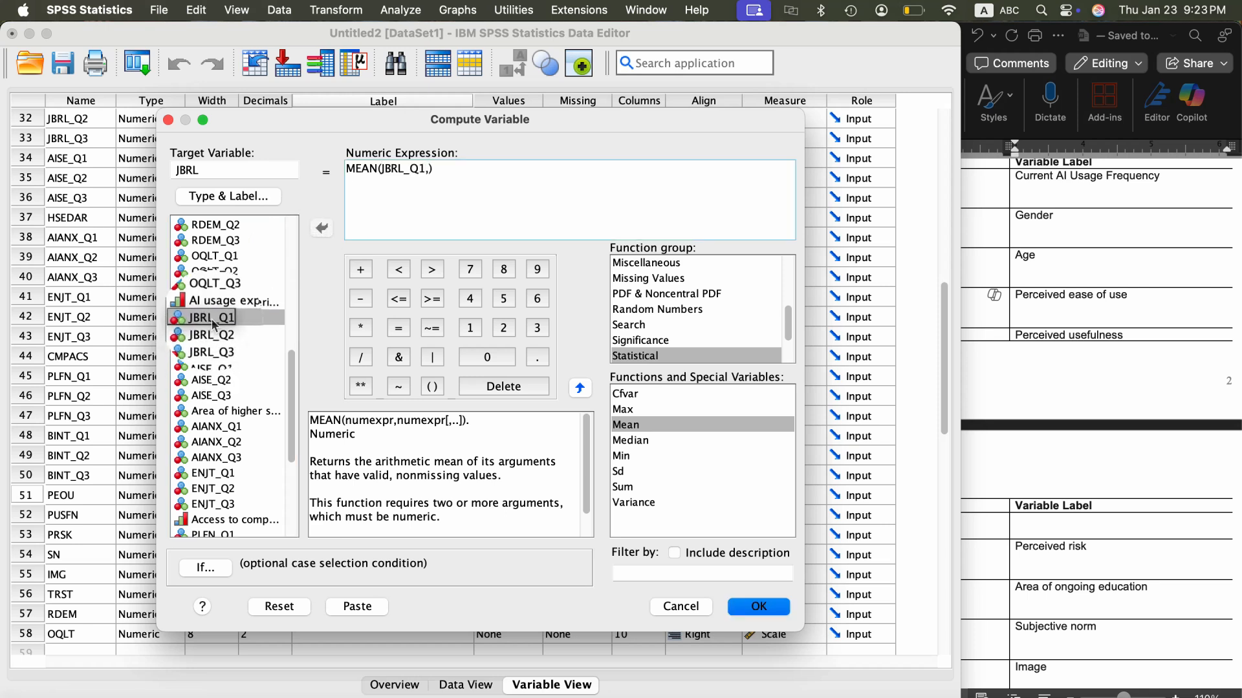
pyautogui.click(214, 333)
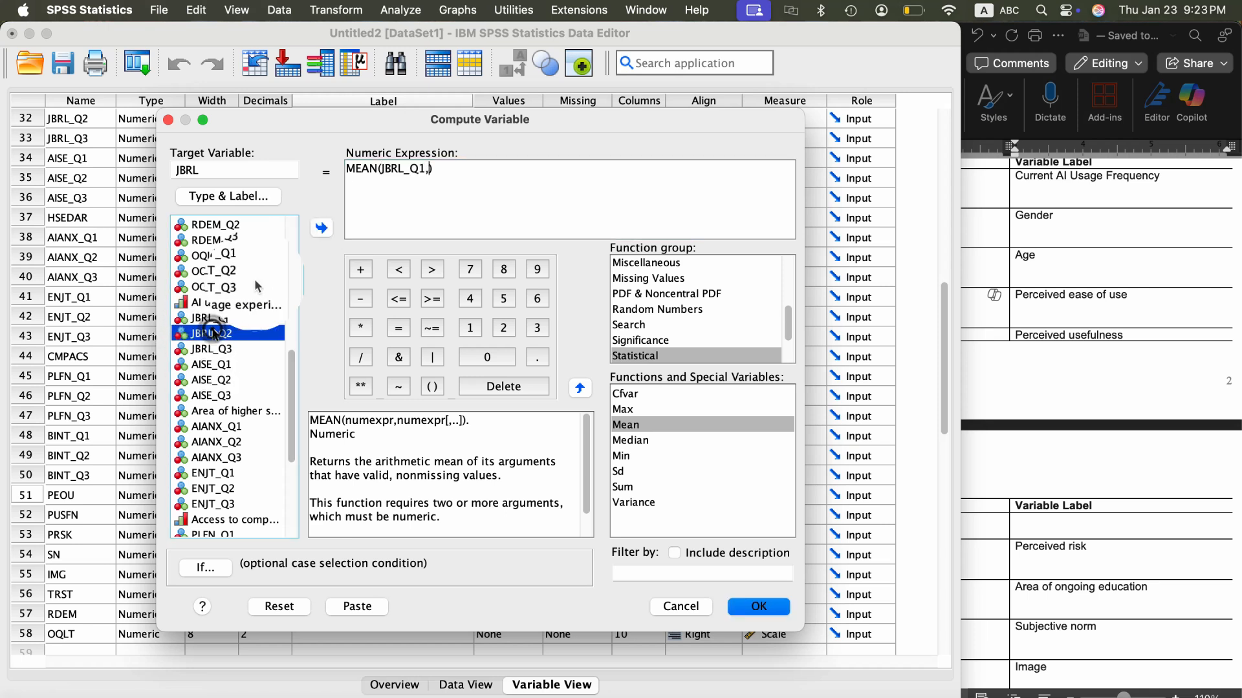
pyautogui.click(321, 227)
pyautogui.write(',')
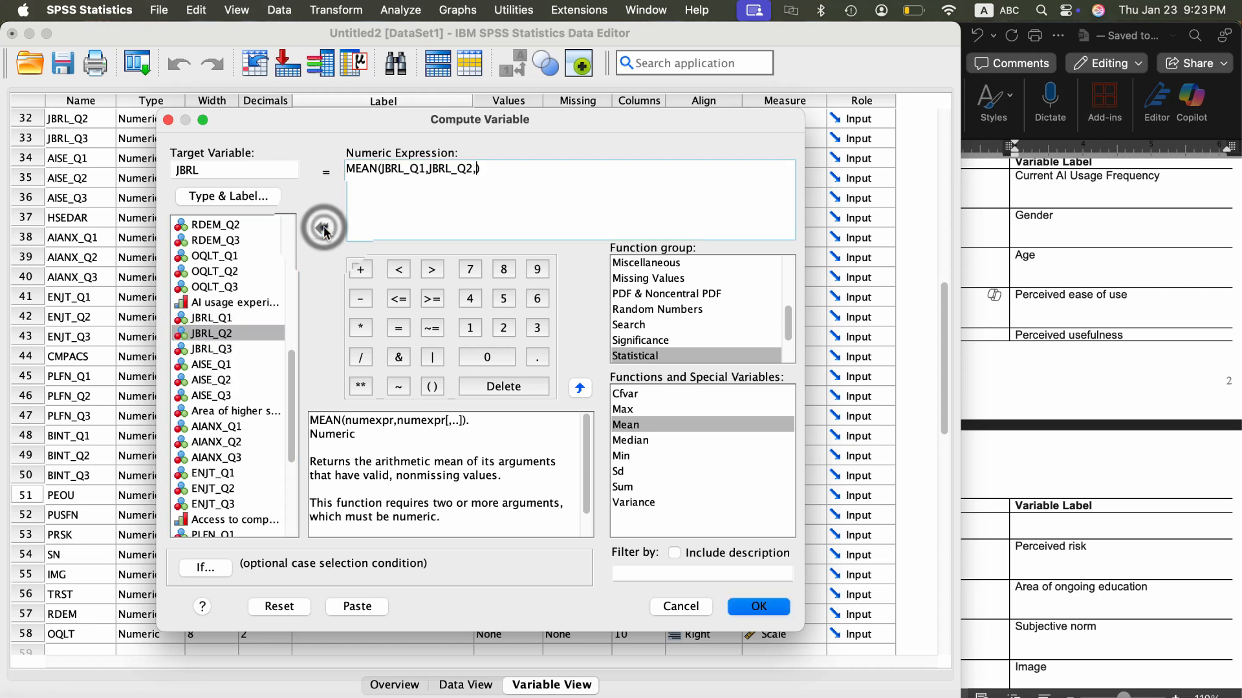
pyautogui.click(220, 350)
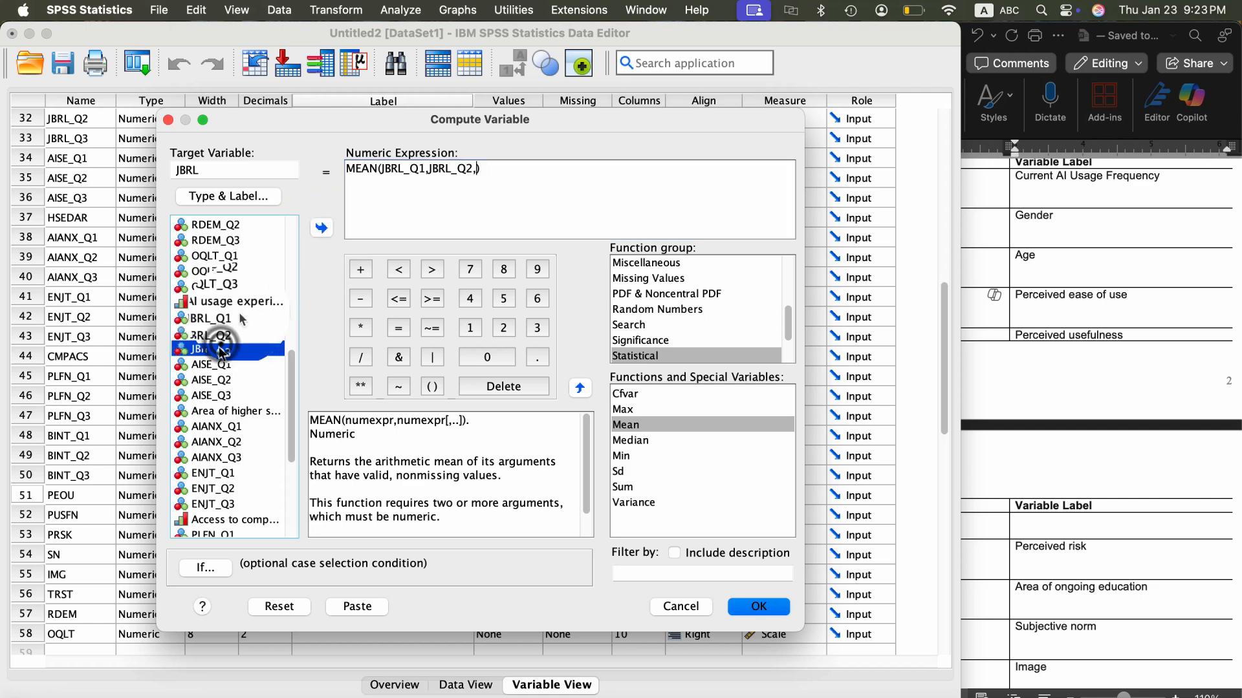
pyautogui.click(321, 227)
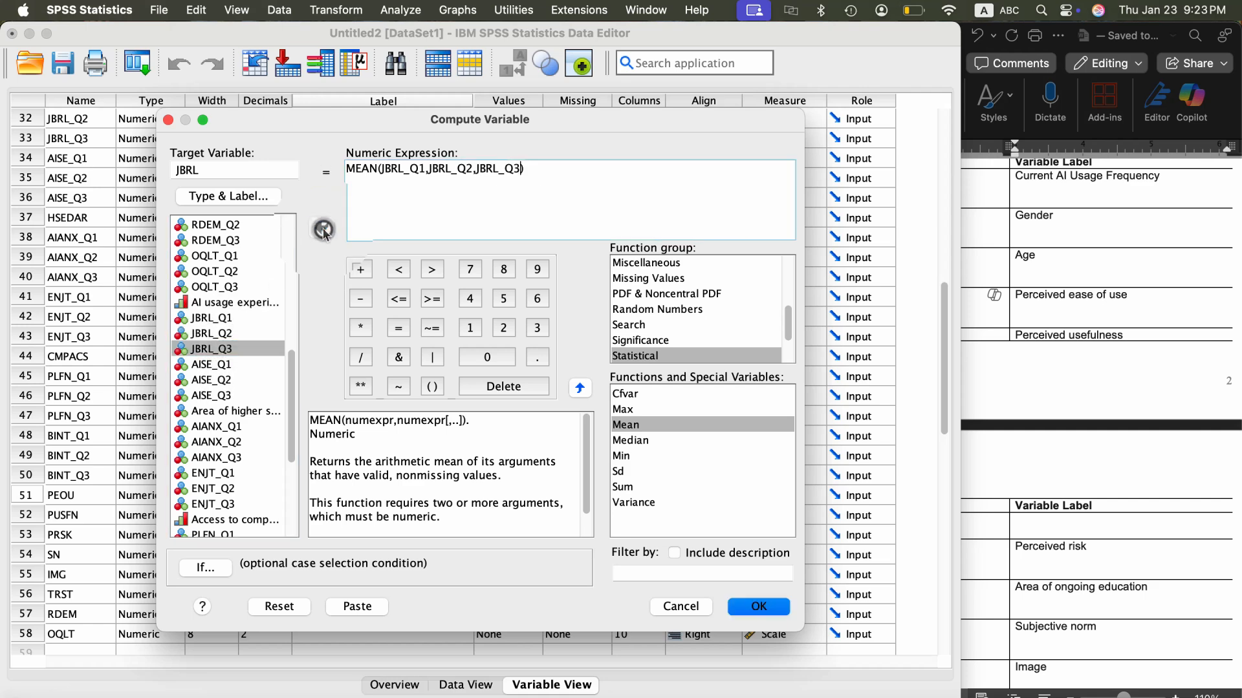
pyautogui.click(761, 607)
# - Start another Compute Variable operation from the data editor and set the target variable to AISE
pyautogui.click(361, 491)
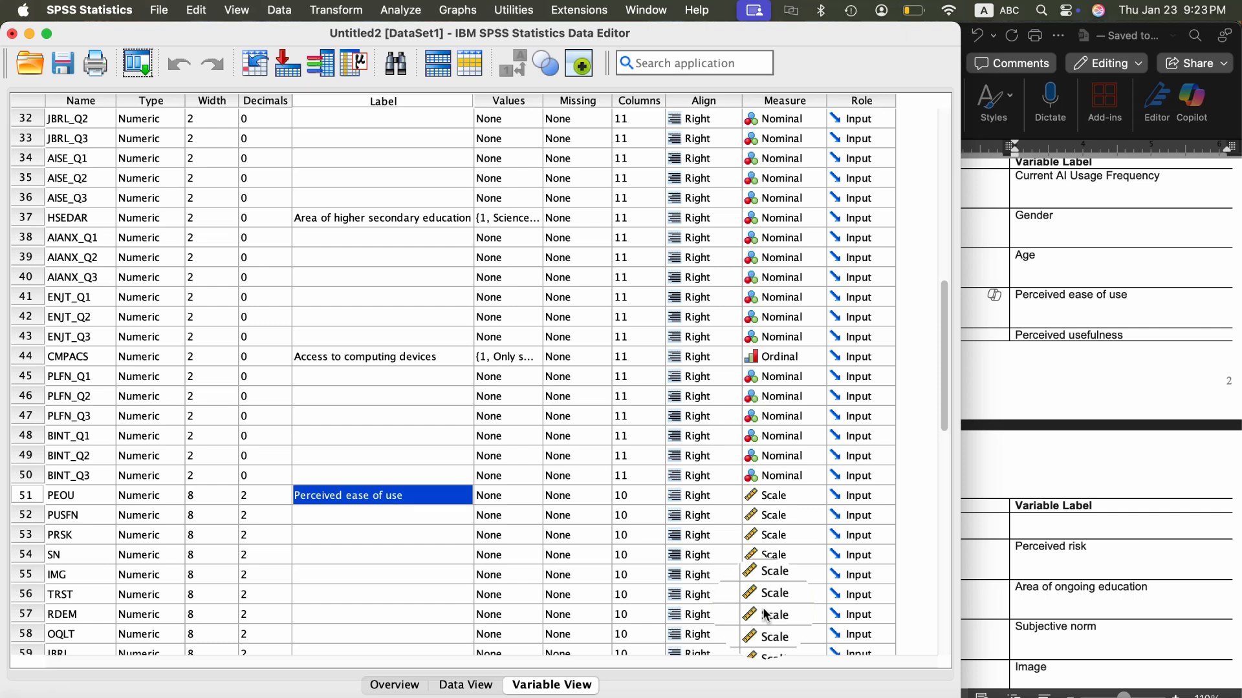
pyautogui.click(335, 10)
pyautogui.click(348, 36)
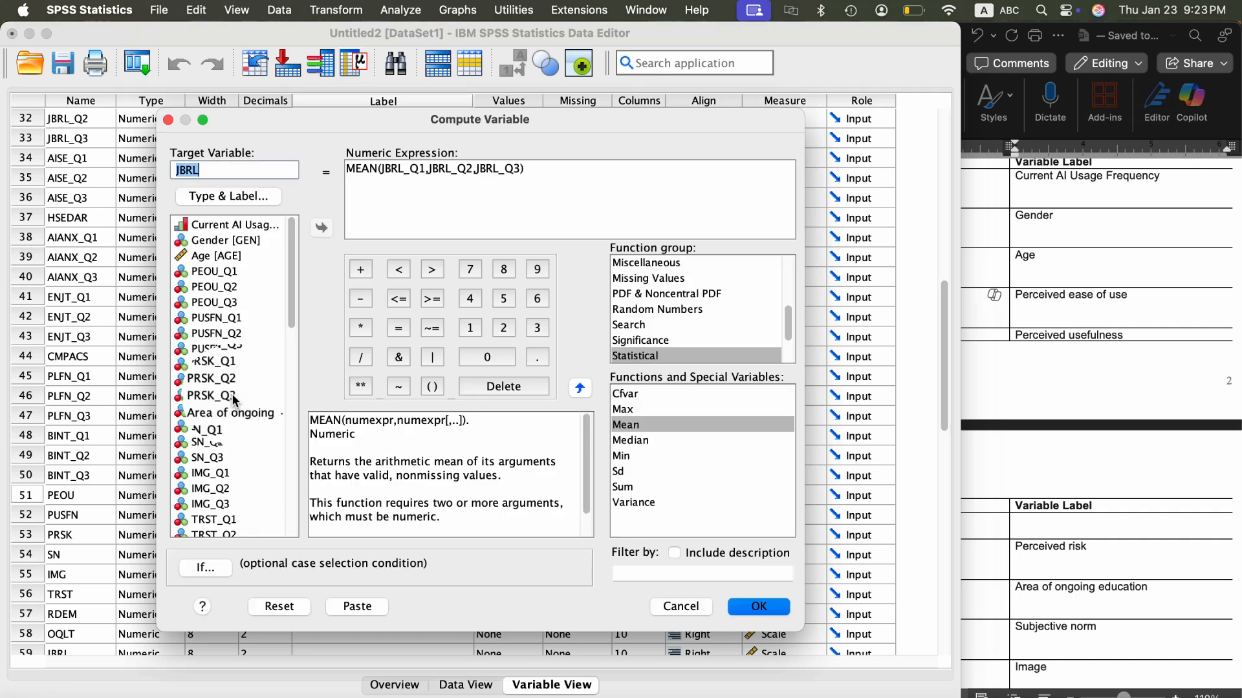
pyautogui.scroll(-10, 226, 422)
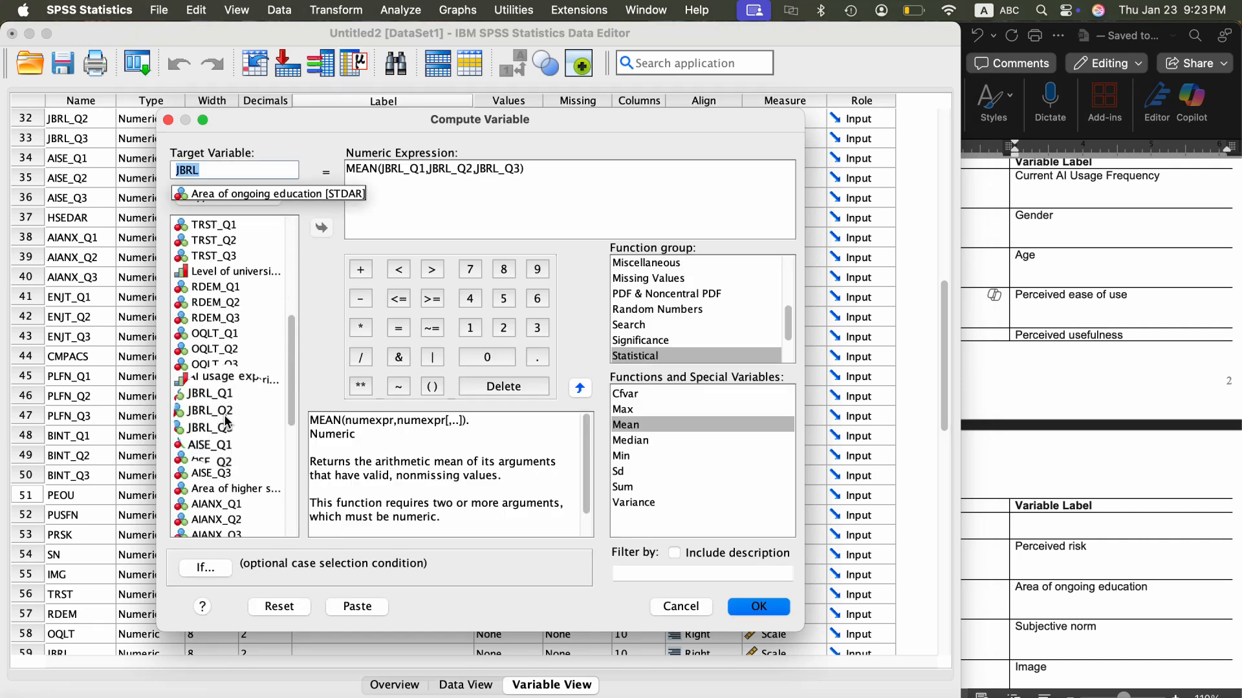
pyautogui.scroll(5, 226, 422)
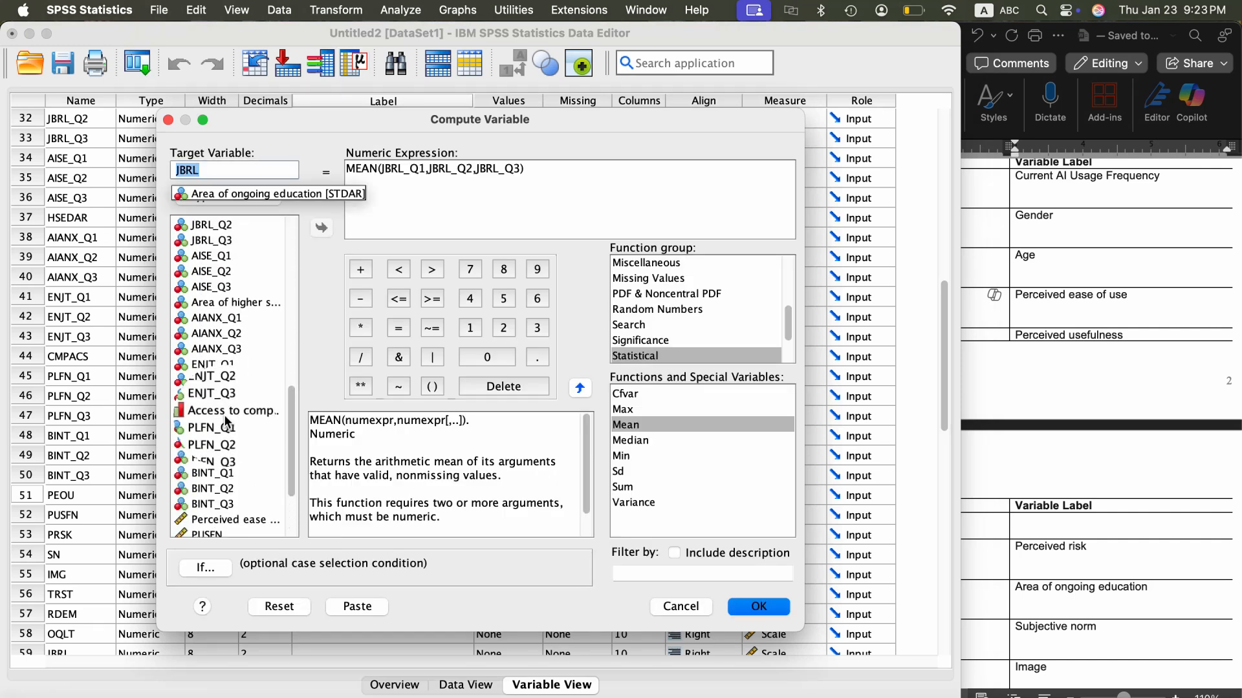
pyautogui.scroll(3, 226, 422)
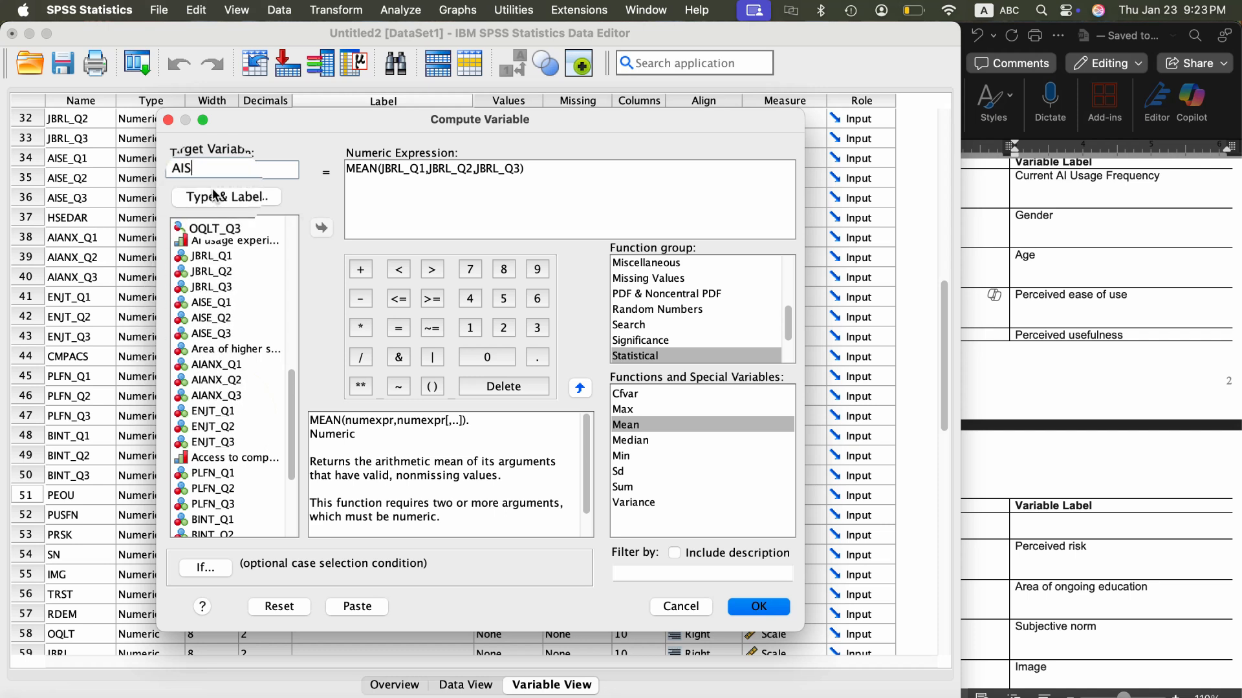
# - Replace the MEAN function's arguments with AISE_Q1, AISE_Q2 and AISE_Q3, and run the computation
pyautogui.click(518, 172)
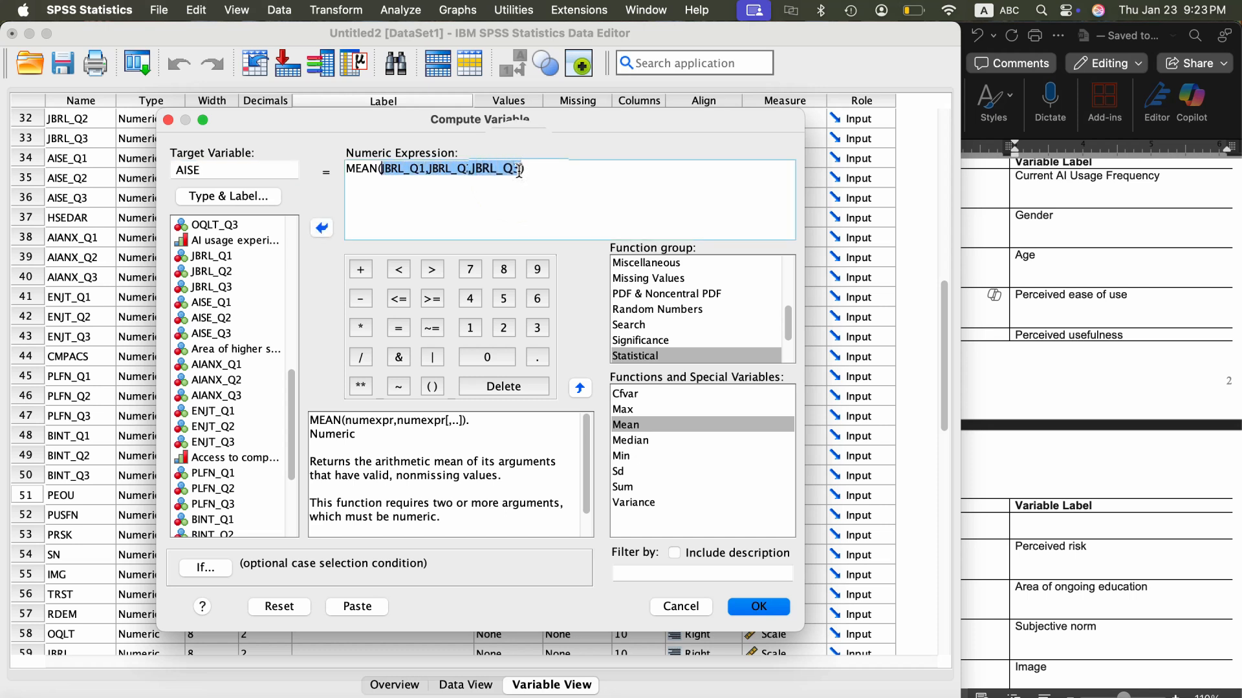
pyautogui.press('BackSpace')
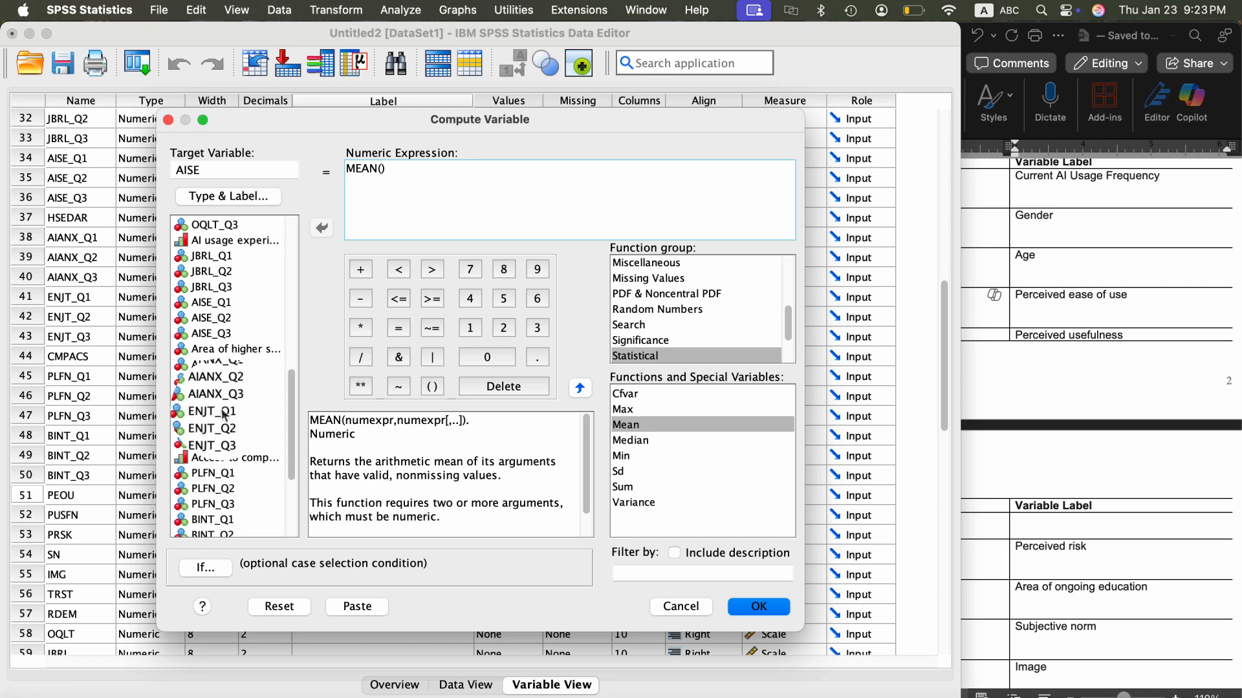
pyautogui.click(216, 305)
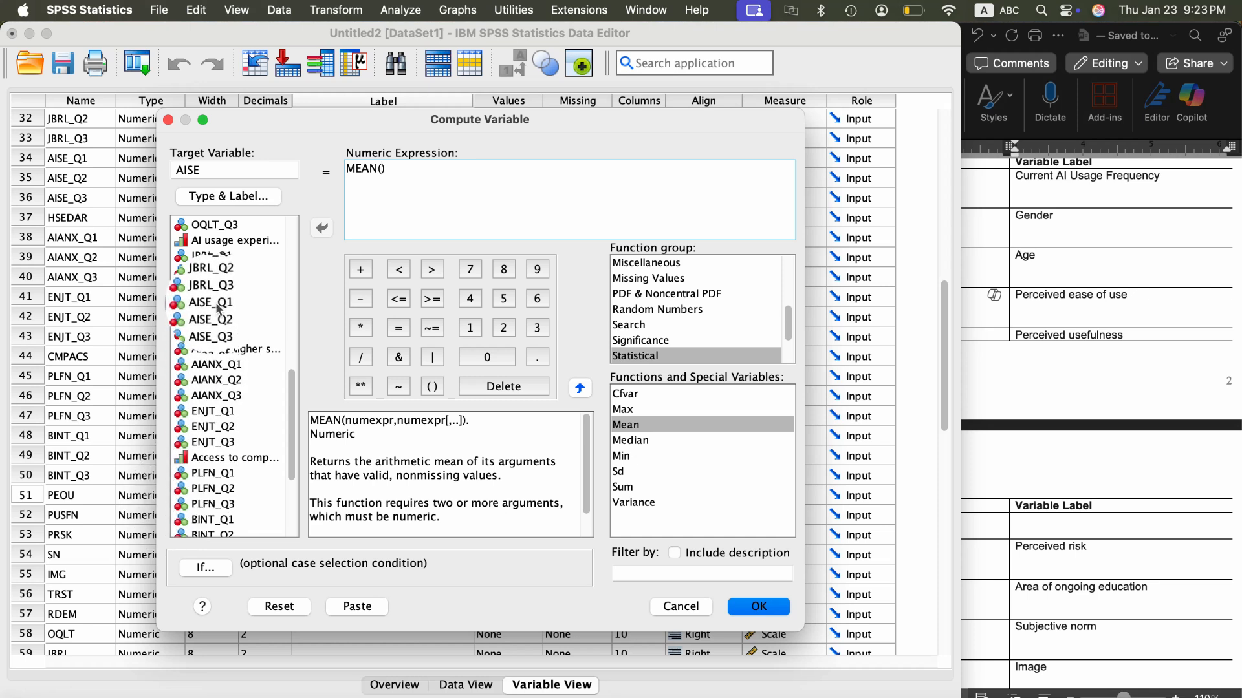
pyautogui.click(322, 228)
pyautogui.write(',')
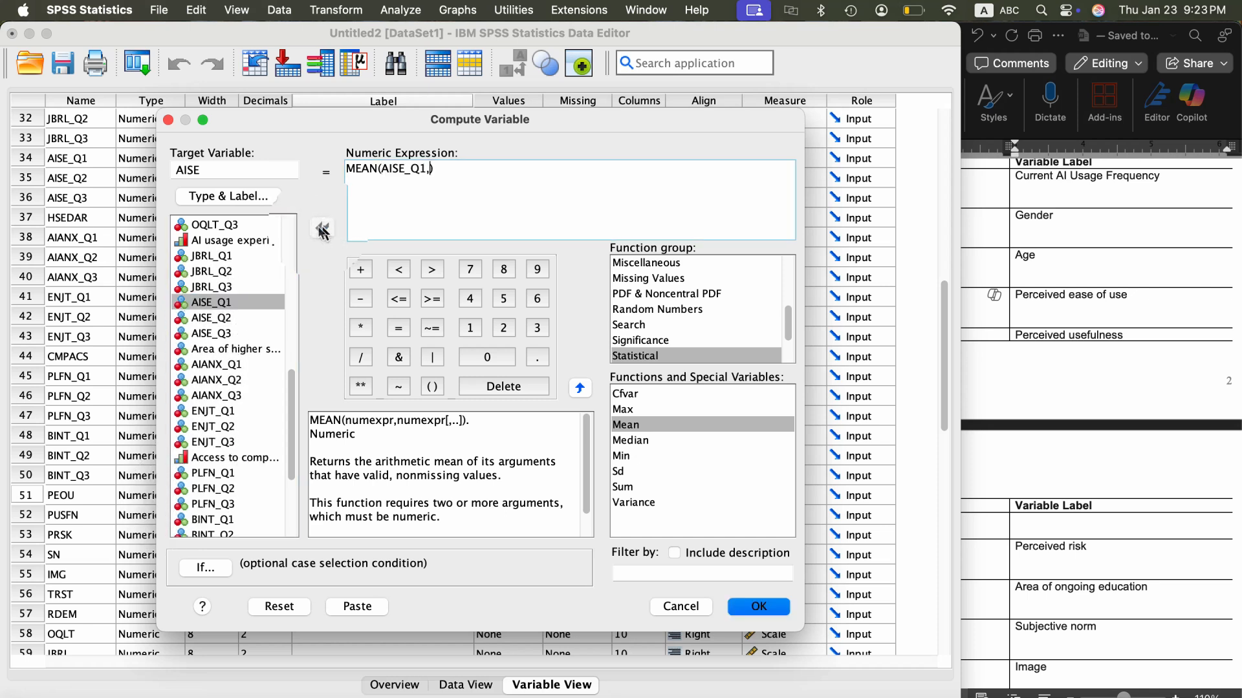
pyautogui.click(220, 318)
pyautogui.click(322, 226)
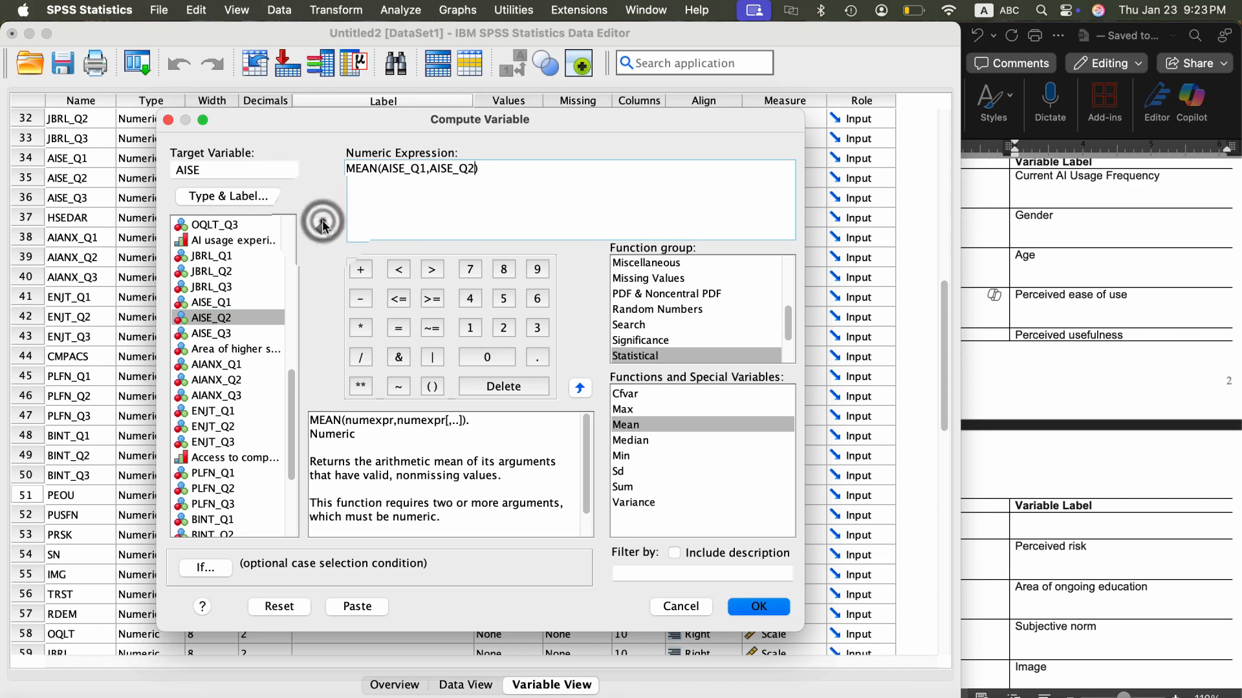
pyautogui.click(214, 333)
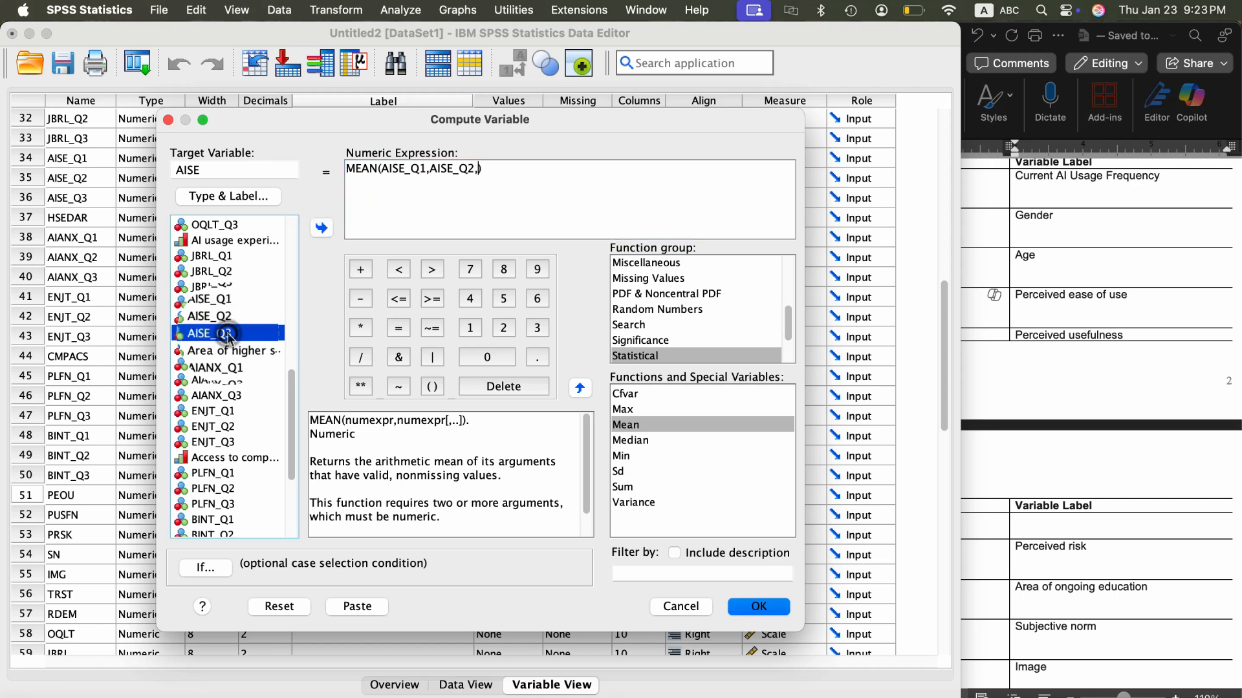
pyautogui.click(321, 226)
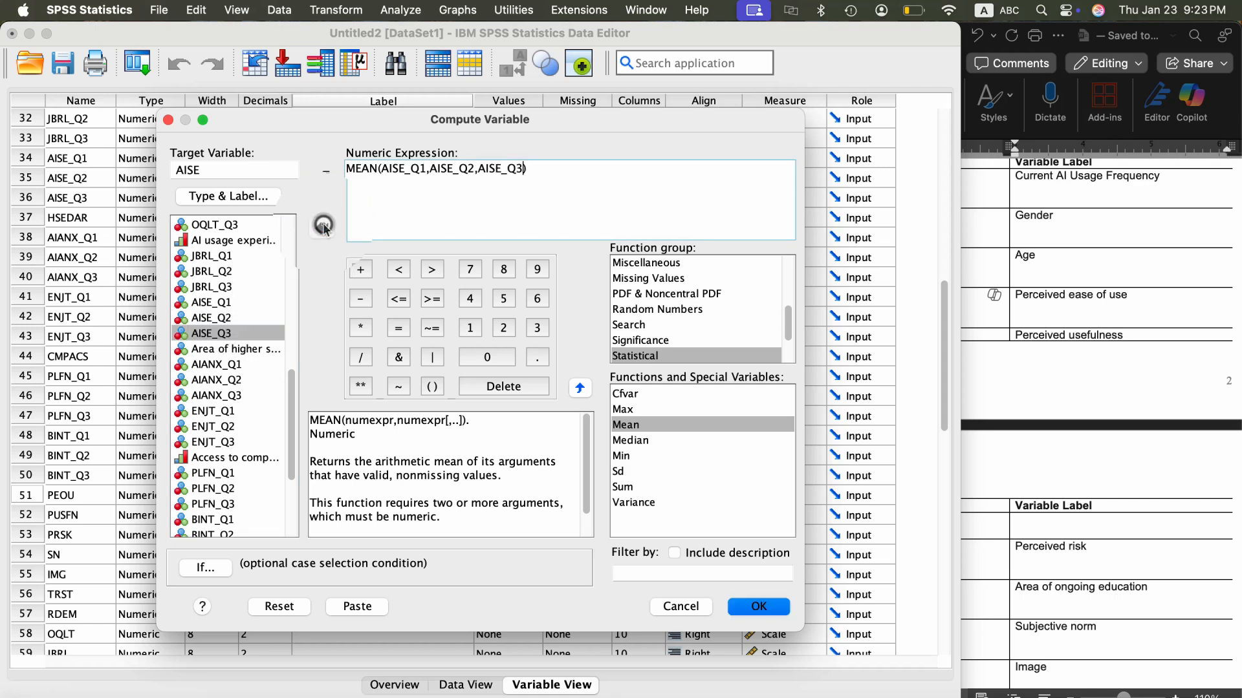
pyautogui.click(744, 606)
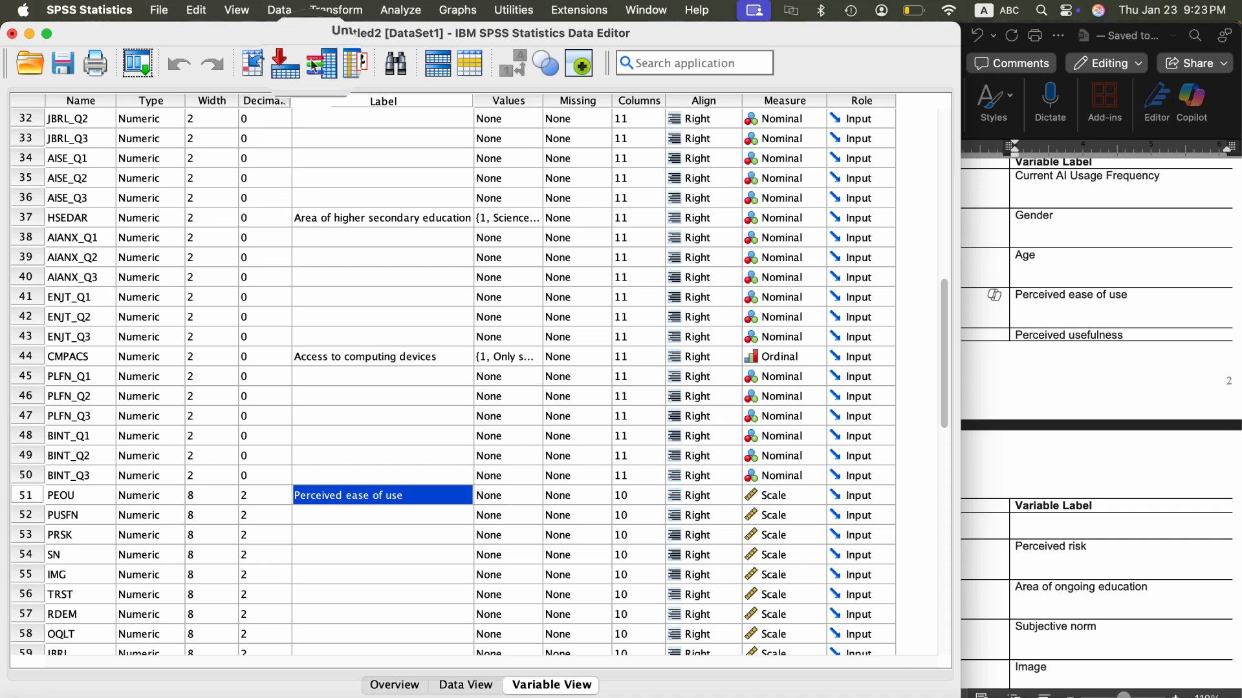
# - Open a new Compute Variable operation and set the target variable to AIANX
pyautogui.click(333, 9)
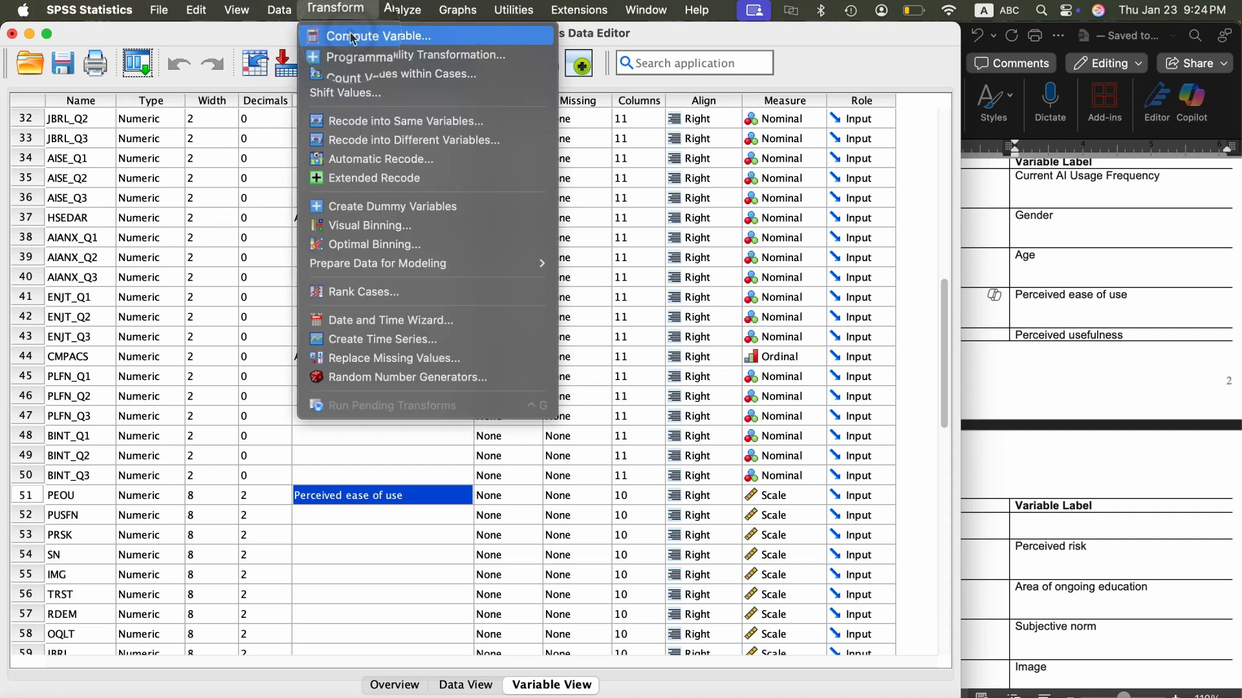
pyautogui.click(359, 111)
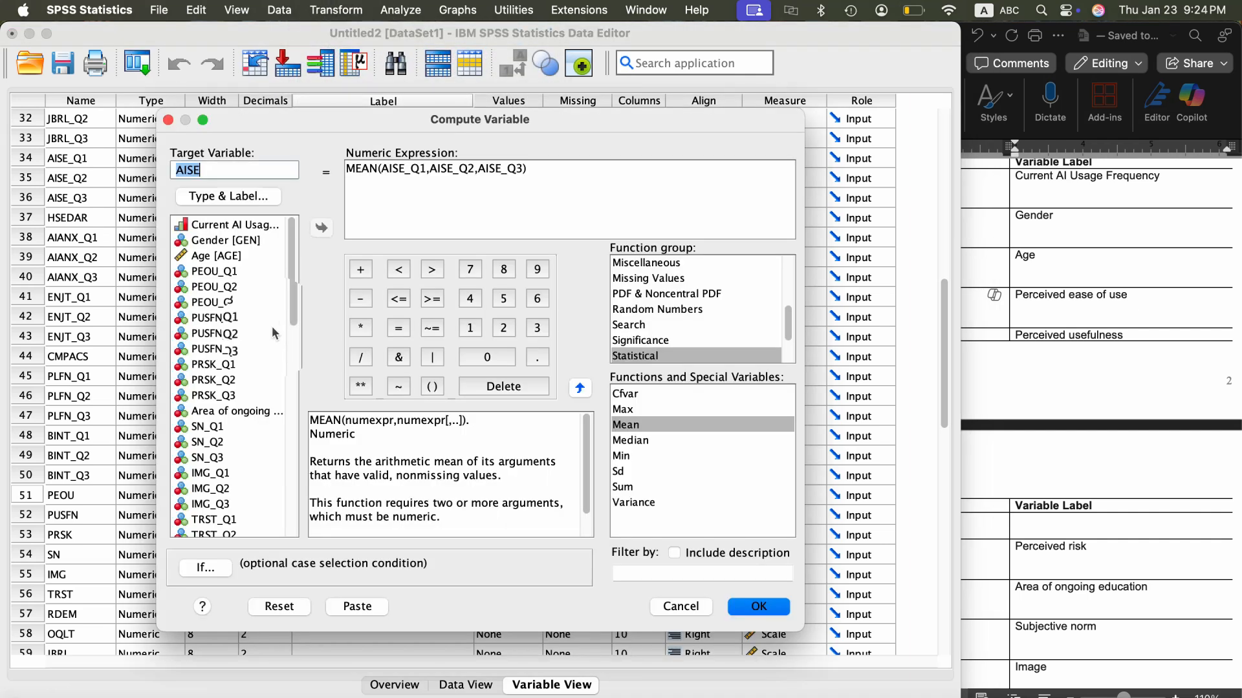
pyautogui.scroll(-5, 223, 455)
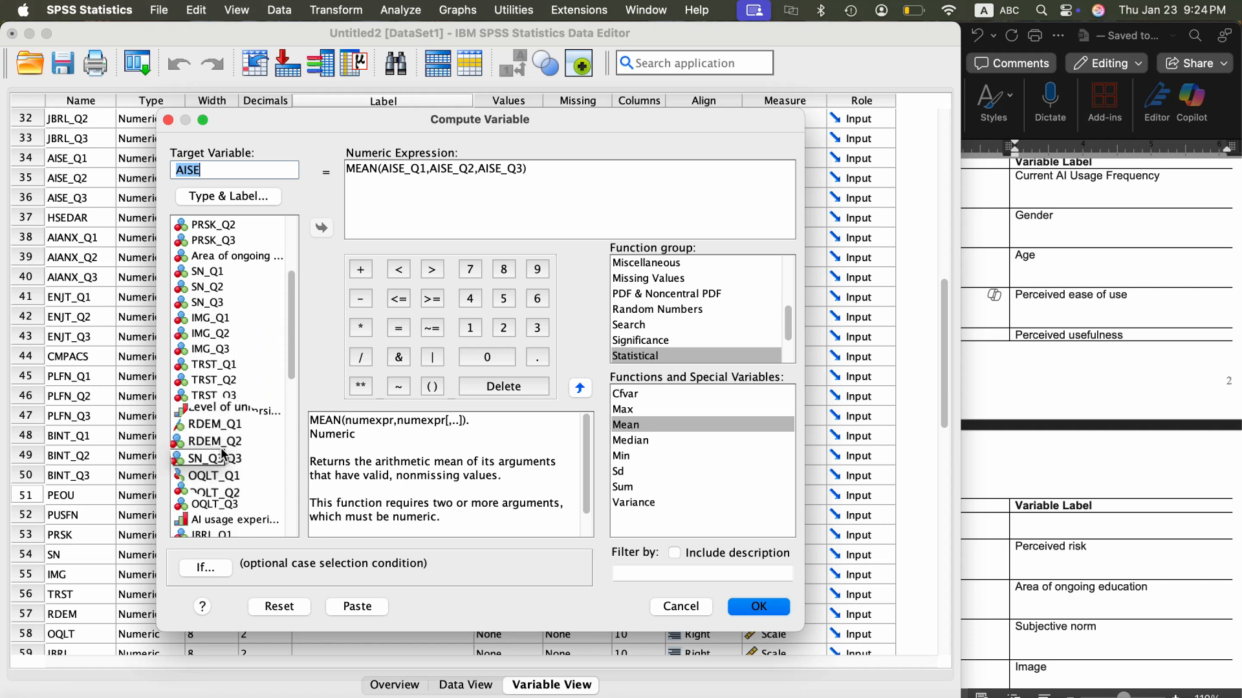
pyautogui.scroll(-7, 223, 455)
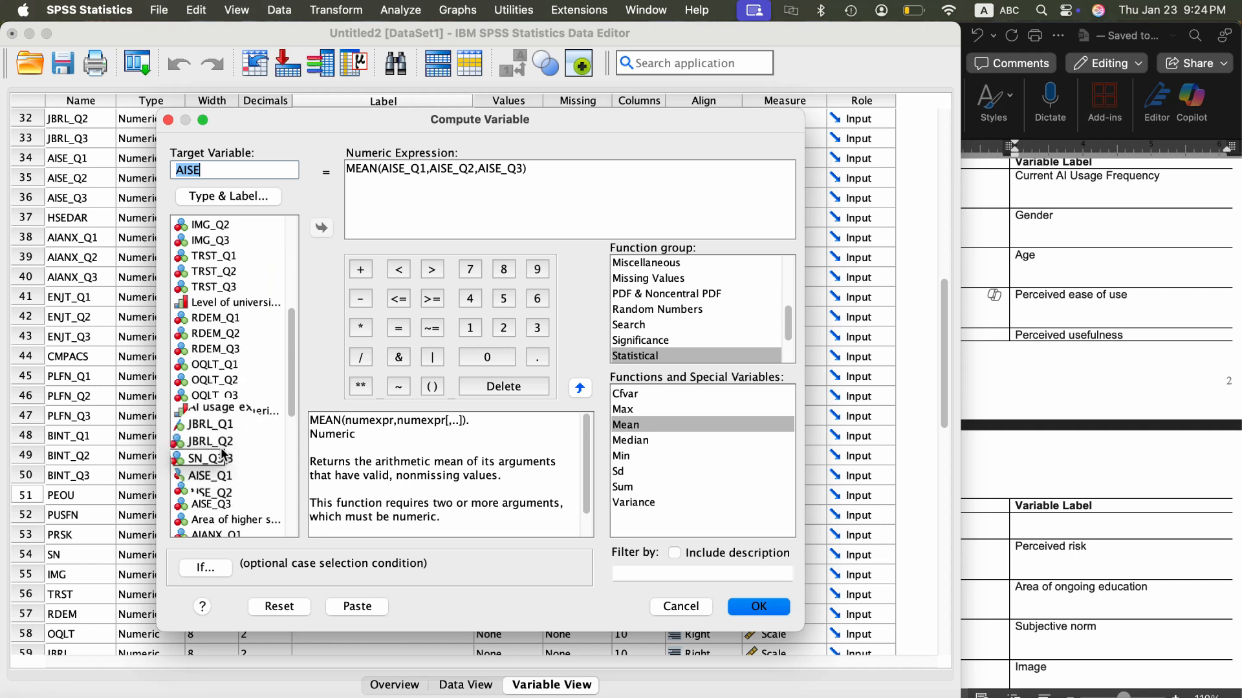
pyautogui.scroll(-7, 223, 455)
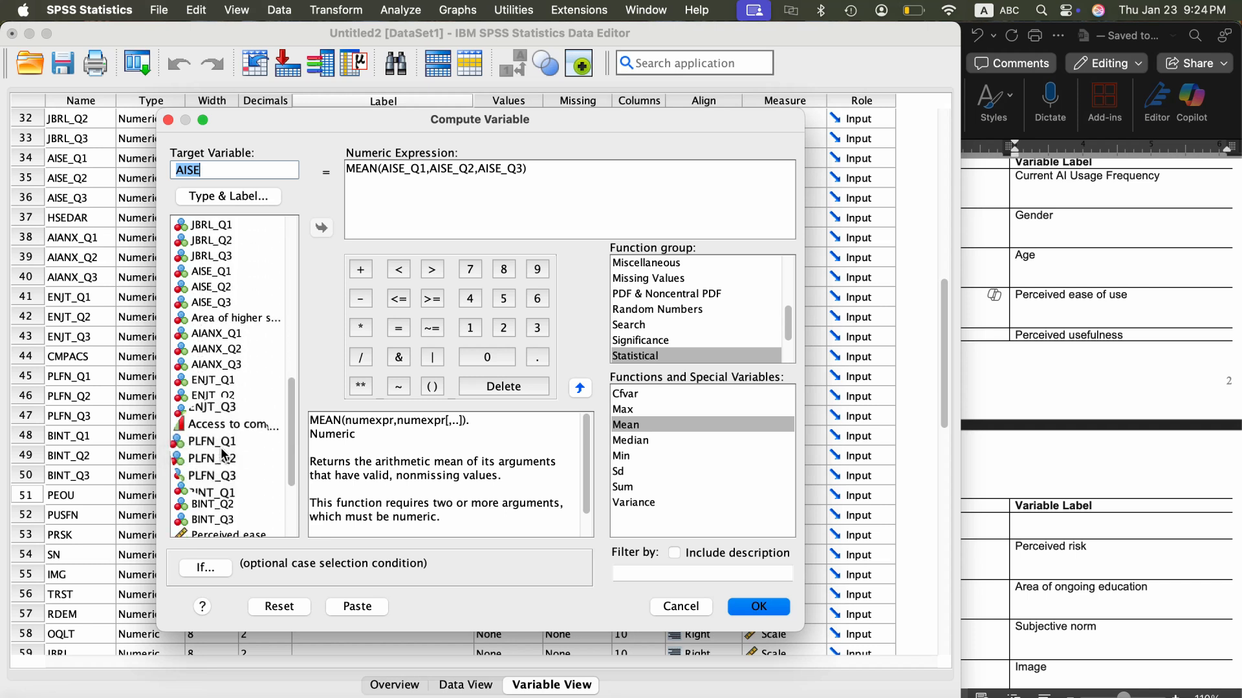
pyautogui.write('AIANX')
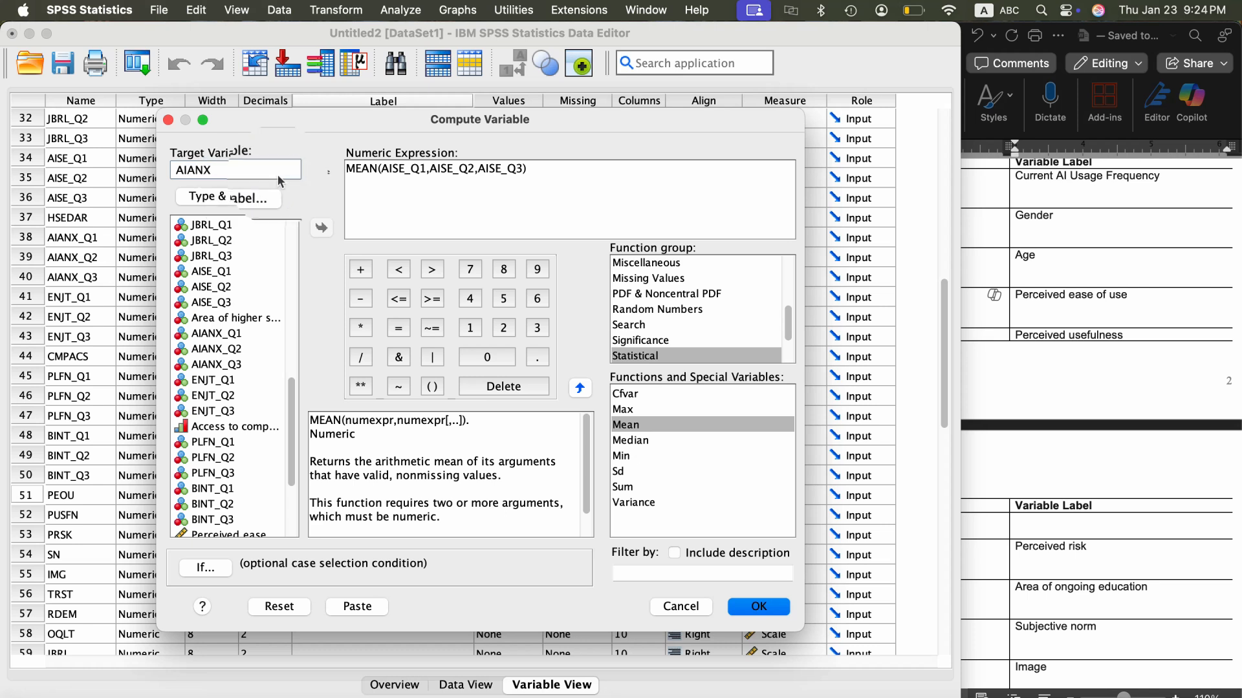
# - Replace the MEAN function's arguments with AIANX_Q1, AIANX_Q2 and AIANX_Q3, and run the computation
pyautogui.moveTo(525, 170); pyautogui.dragTo(390, 170)
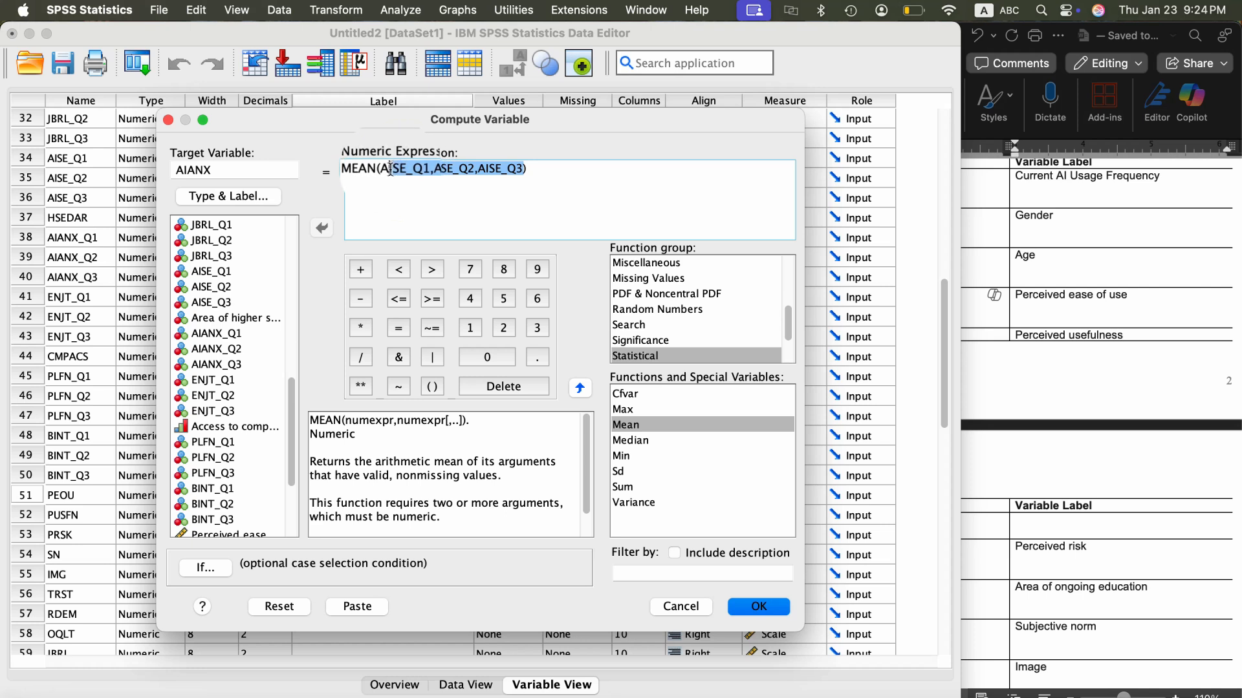
pyautogui.press('BackSpace')
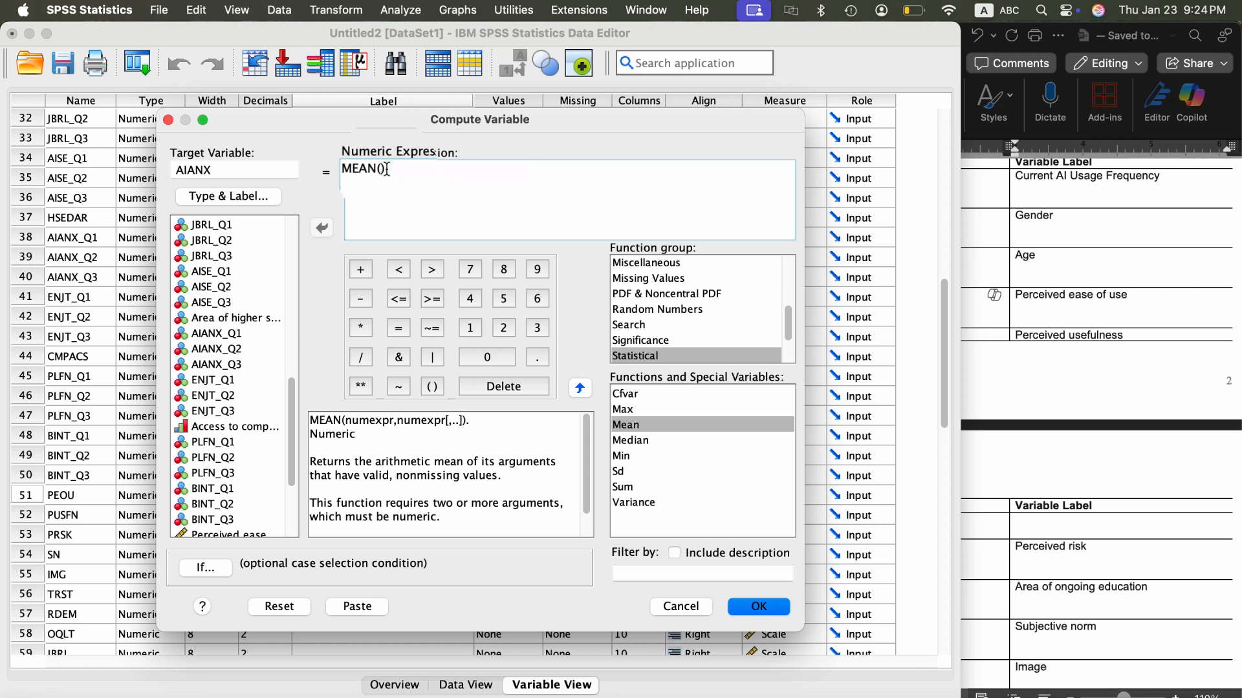
pyautogui.scroll(-5, 235, 455)
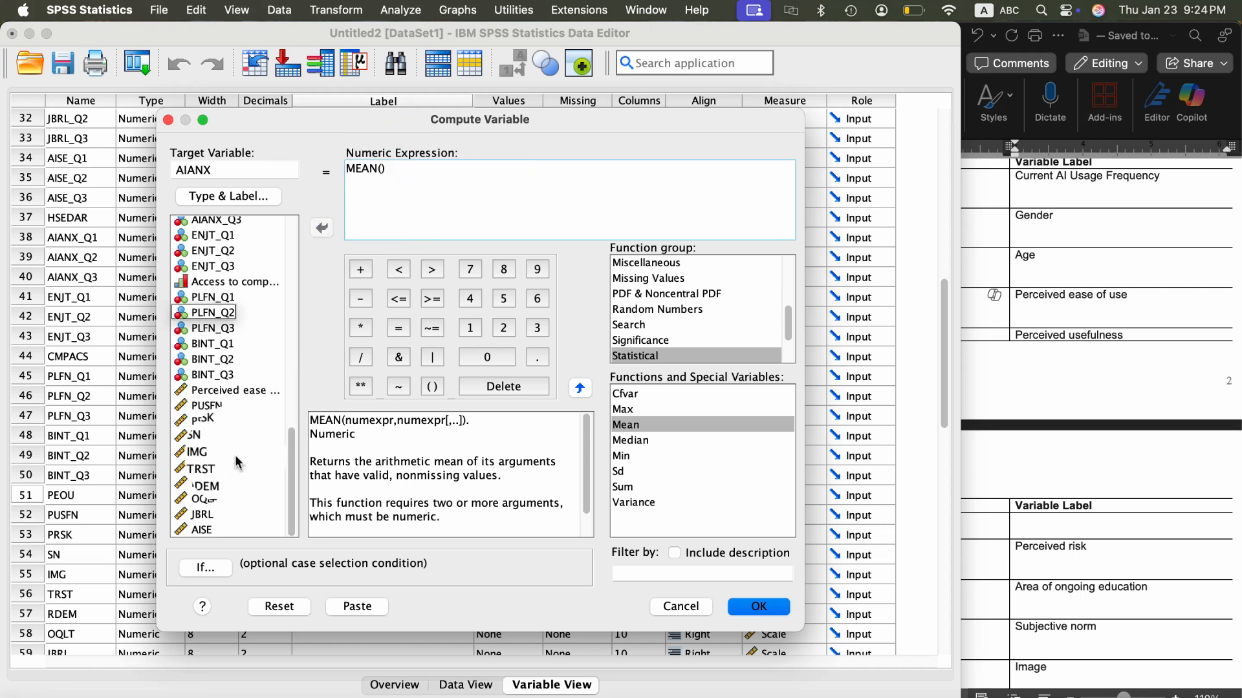
pyautogui.scroll(4, 235, 456)
pyautogui.click(235, 302)
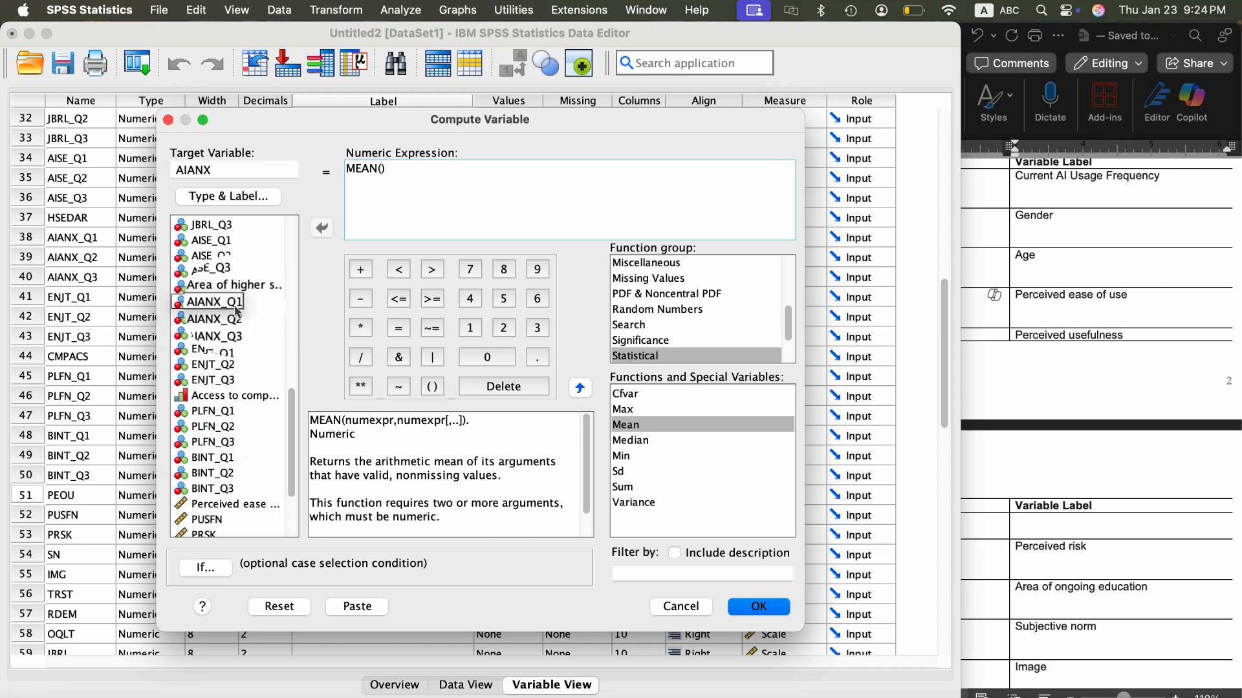
pyautogui.click(322, 228)
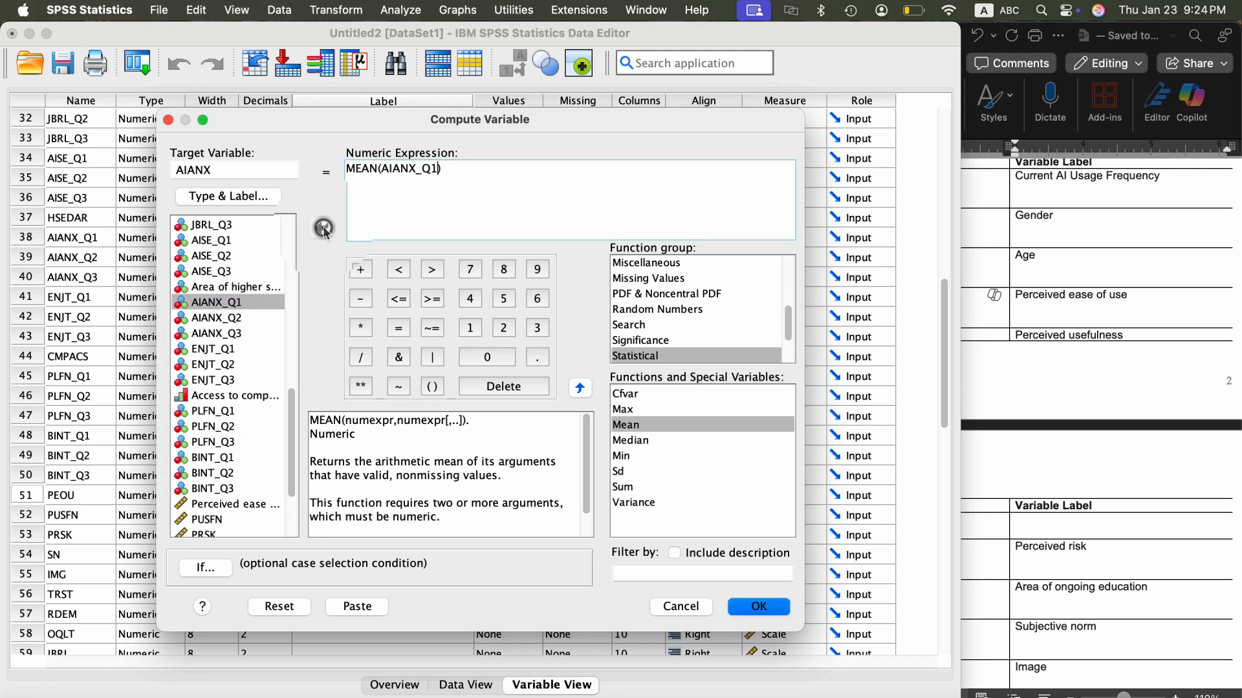
pyautogui.write(',')
pyautogui.click(227, 319)
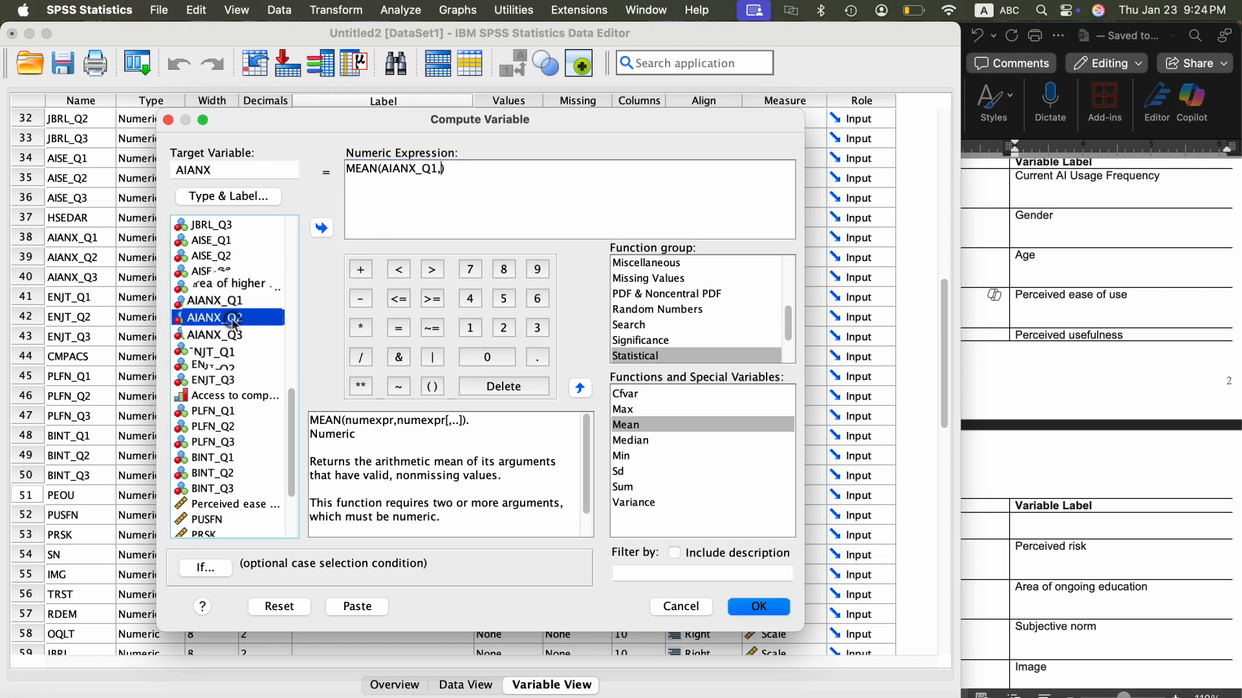
pyautogui.click(321, 228)
pyautogui.write(',')
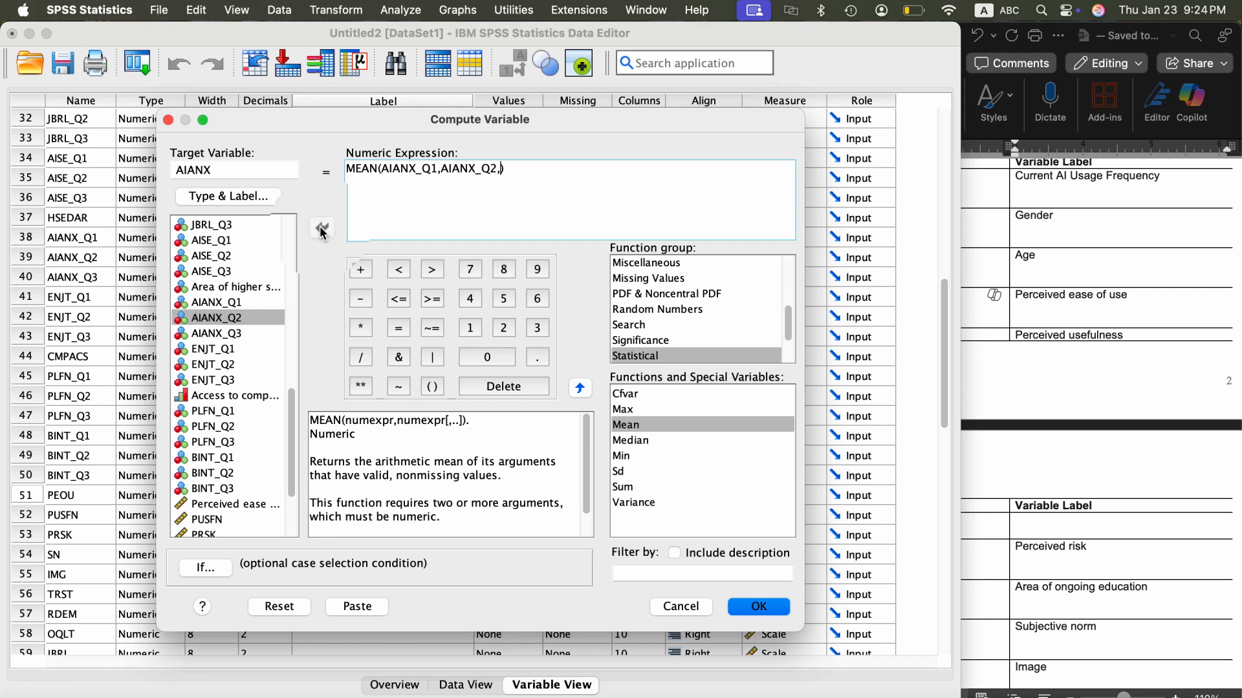
pyautogui.click(234, 334)
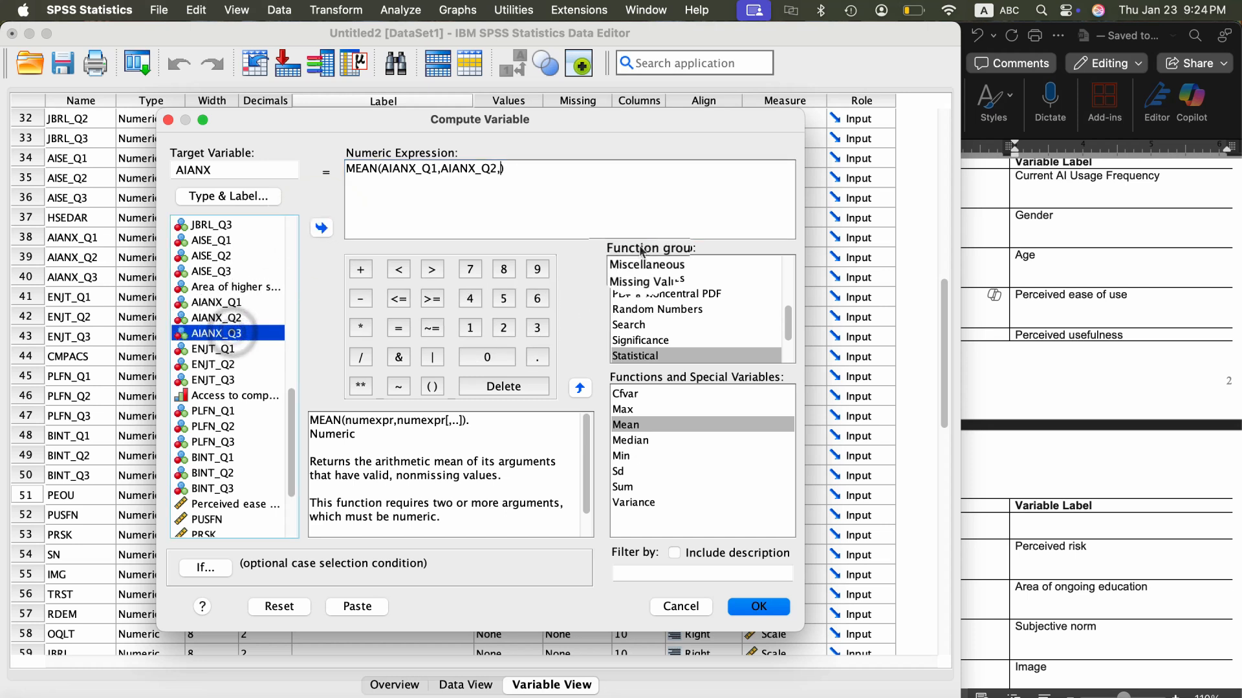
pyautogui.click(322, 229)
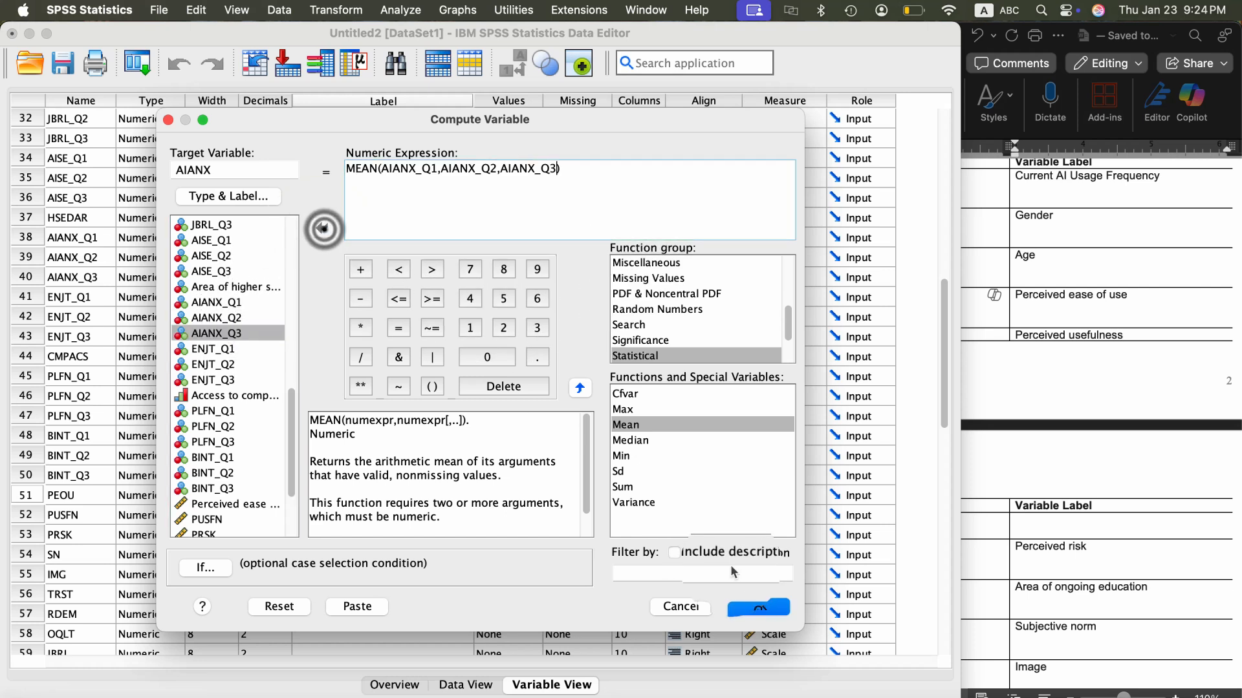
pyautogui.click(752, 608)
pyautogui.click(750, 611)
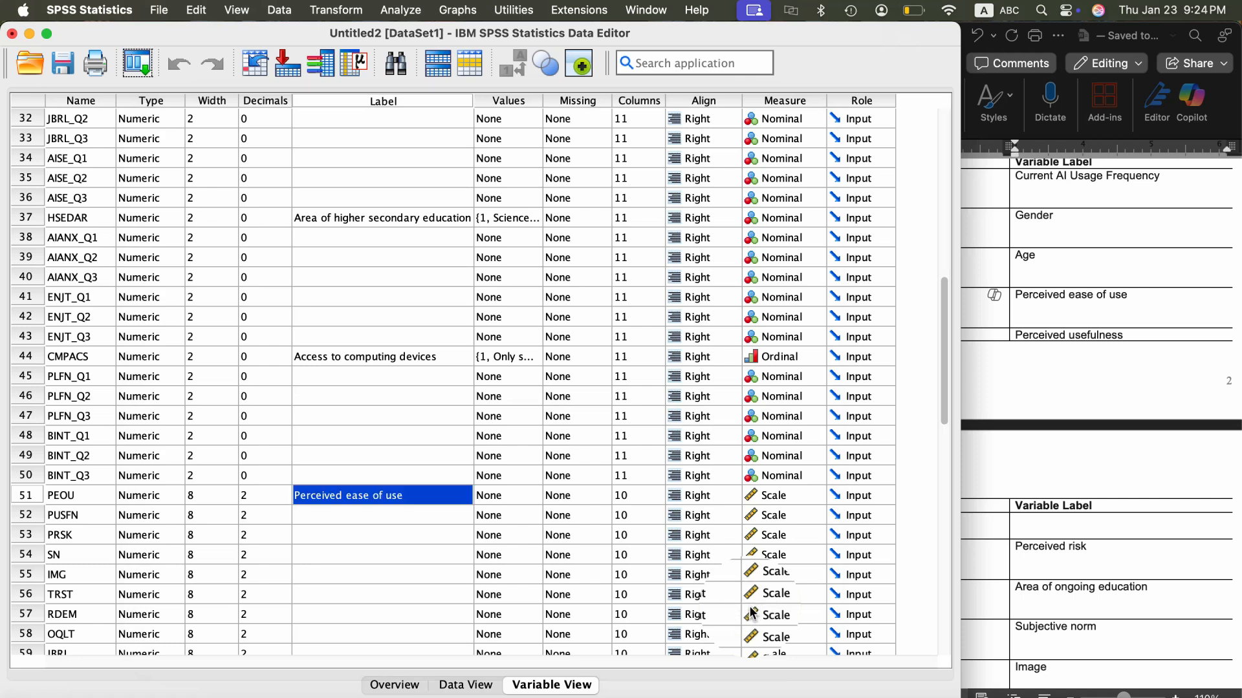
# - Start another Compute Variable operation and set the target variable to ENJT
pyautogui.click(332, 10)
pyautogui.click(333, 10)
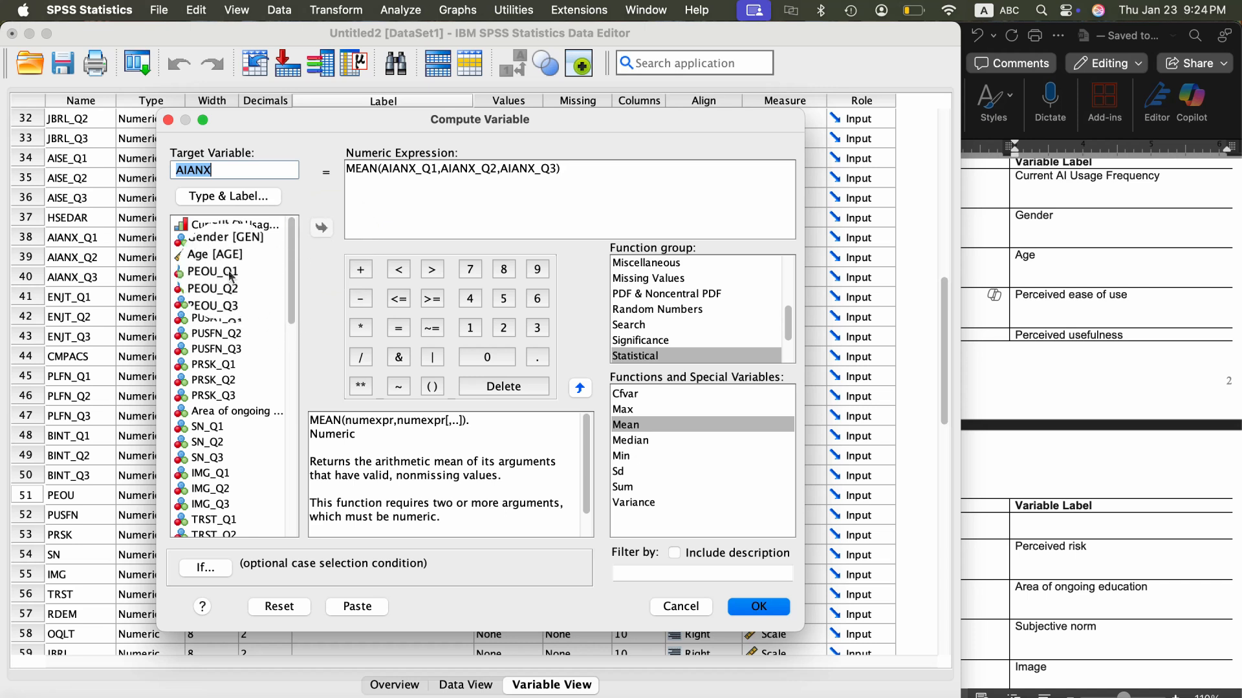
pyautogui.scroll(-10, 246, 375)
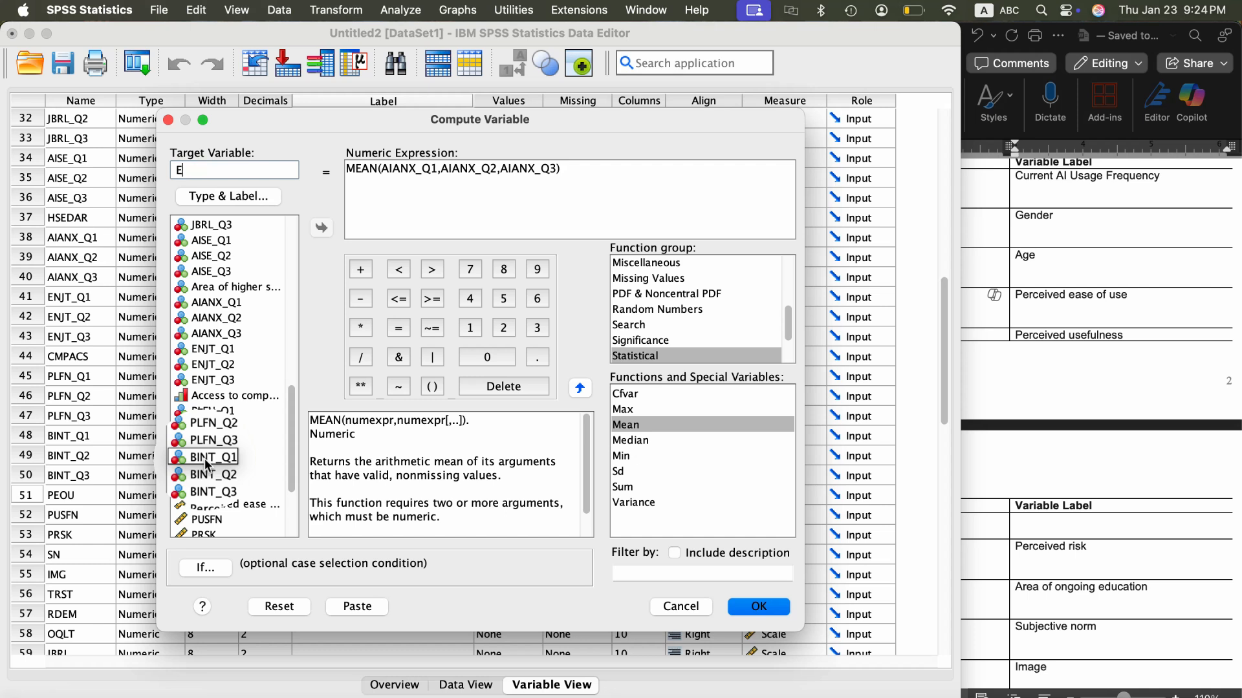
# - Change the MEAN function's arguments to ENJT_Q1, ENJT_Q2 and ENJT_Q3, and run the computation
pyautogui.click(554, 168)
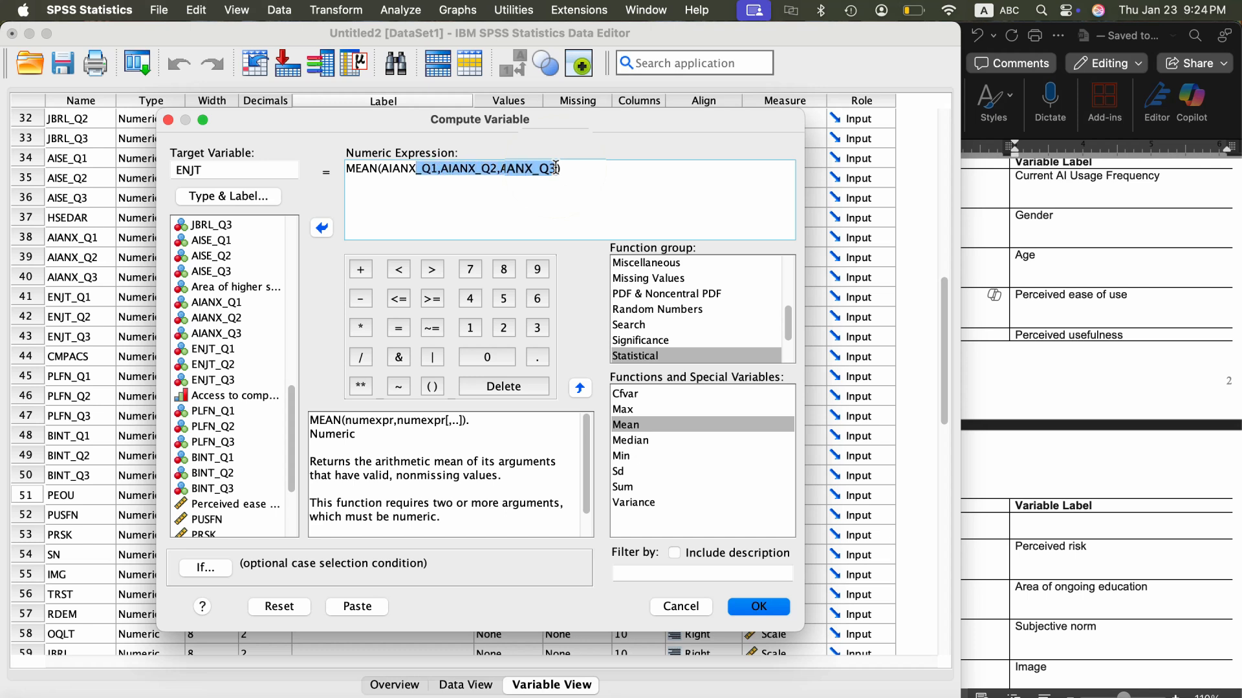
pyautogui.press('Left')
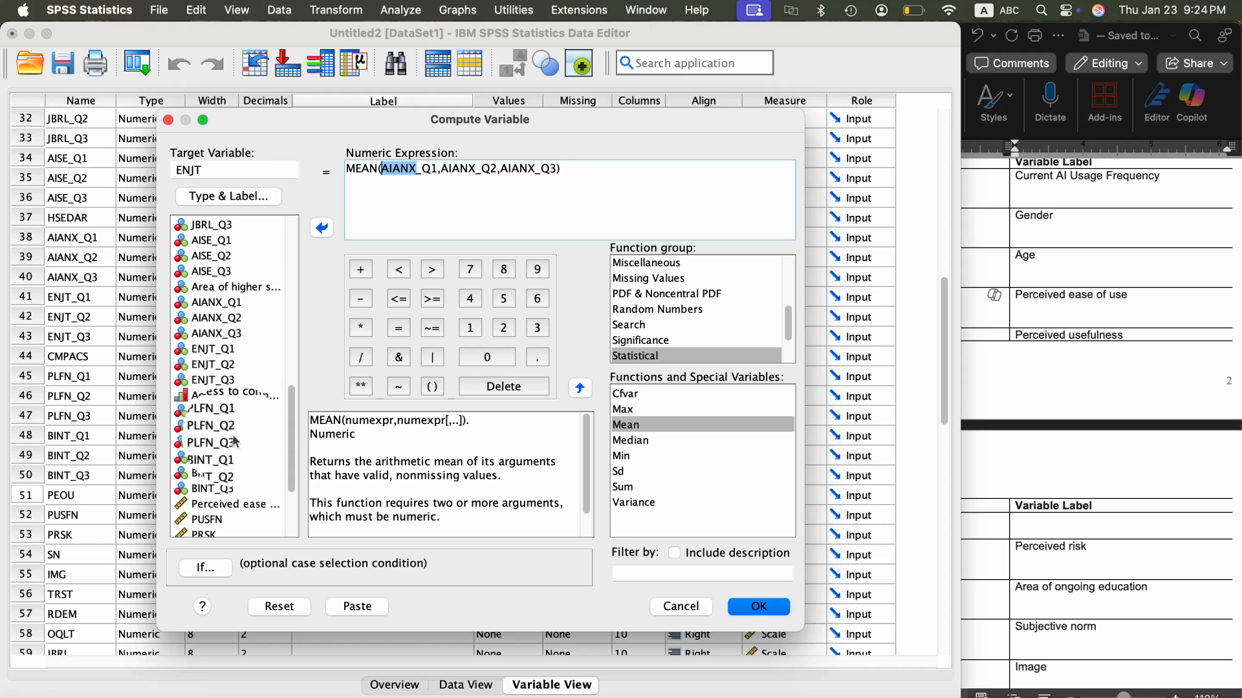
pyautogui.scroll(-4, 233, 462)
pyautogui.scroll(4, 232, 462)
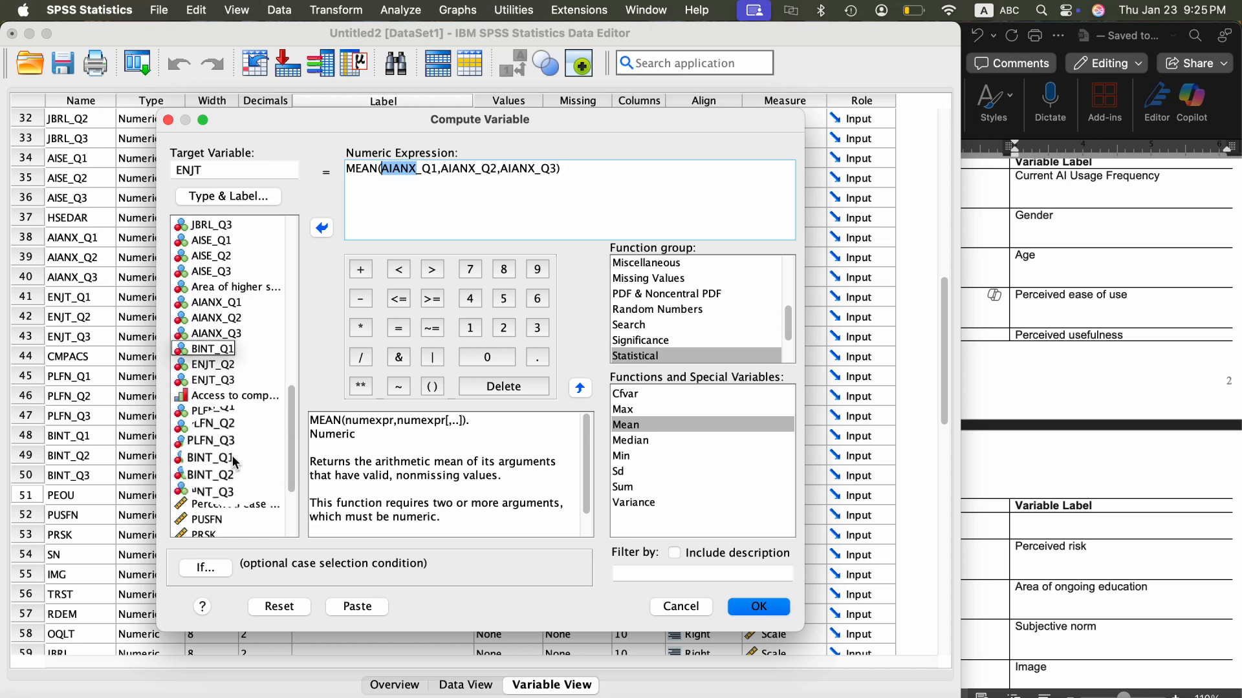
pyautogui.scroll(2, 231, 455)
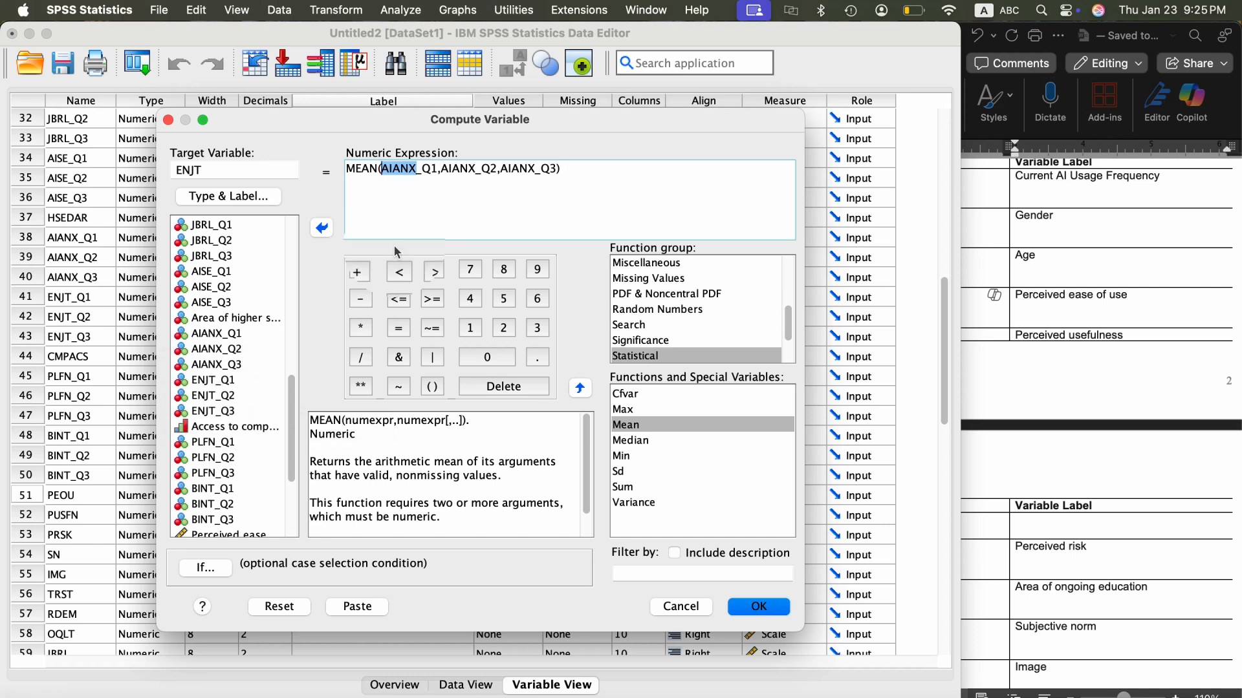
pyautogui.moveTo(225, 169); pyautogui.dragTo(169, 170)
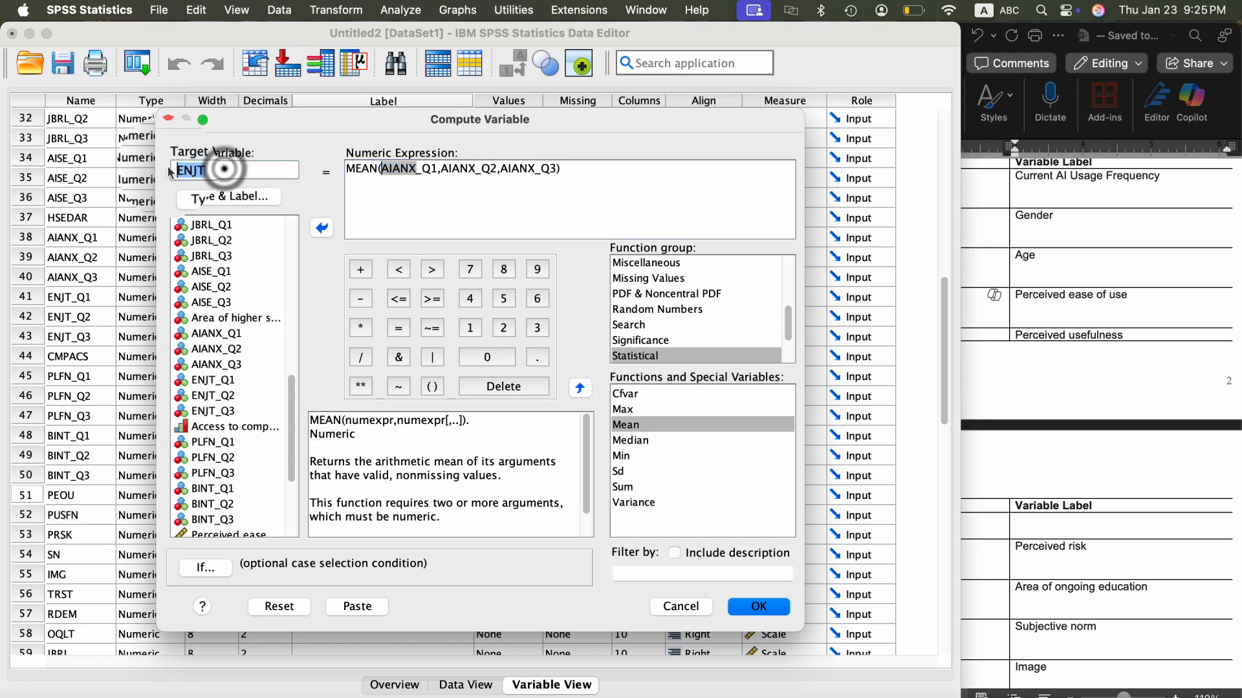
pyautogui.click(418, 170)
pyautogui.hotkey('shift', 'Left')
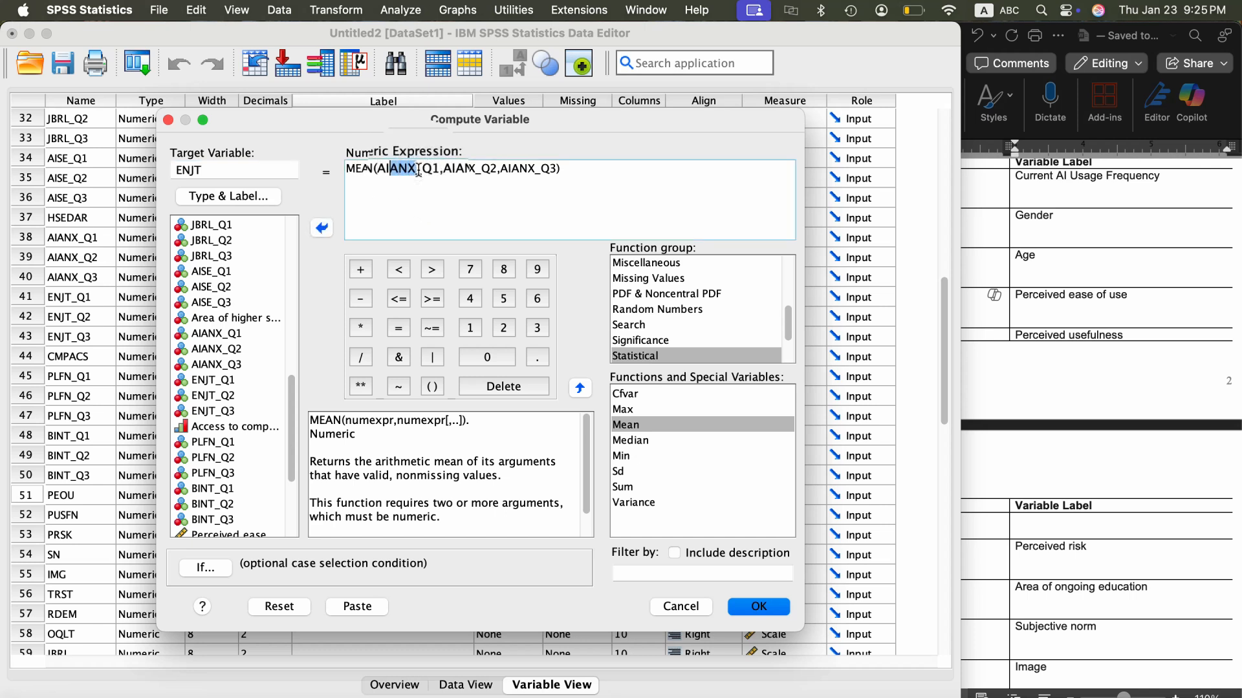
pyautogui.write('ENJT_')
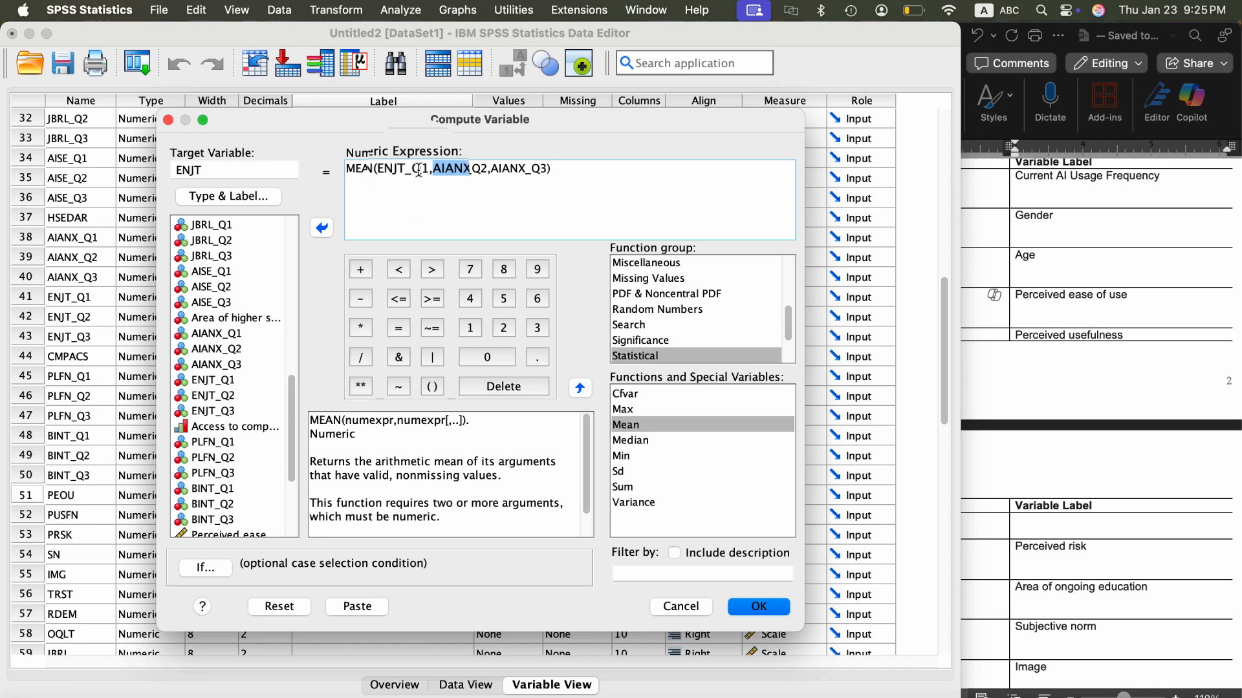
pyautogui.write('ENJT_')
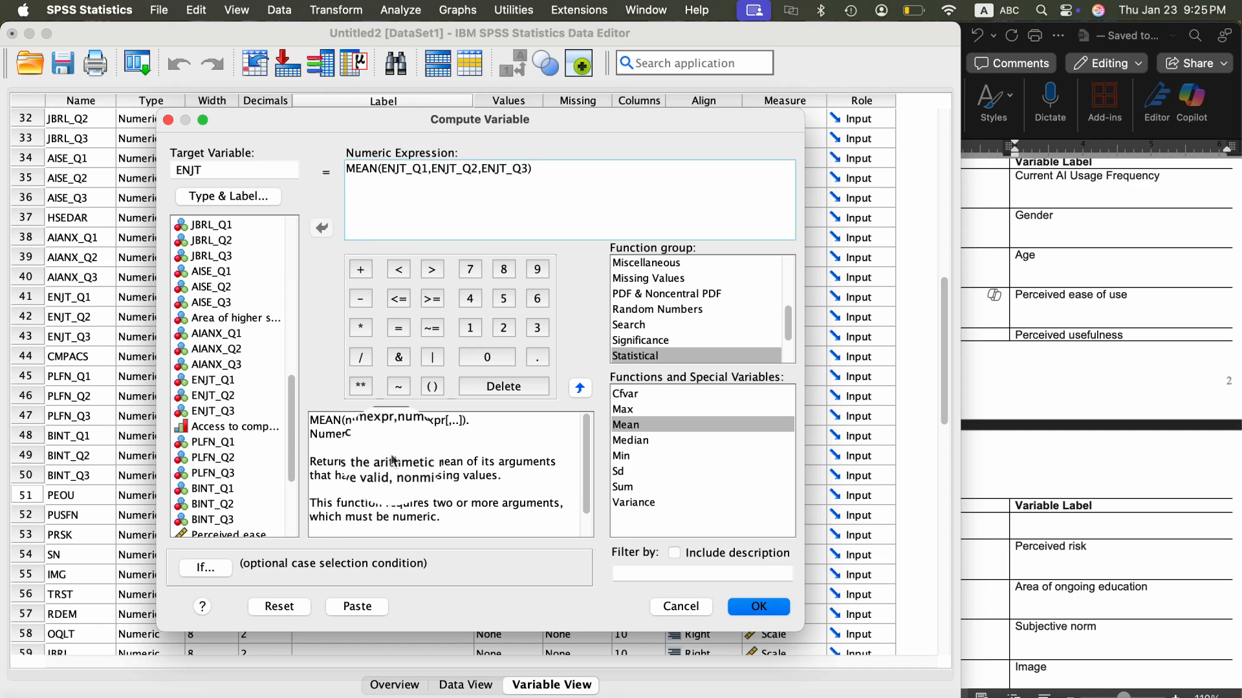
pyautogui.click(759, 607)
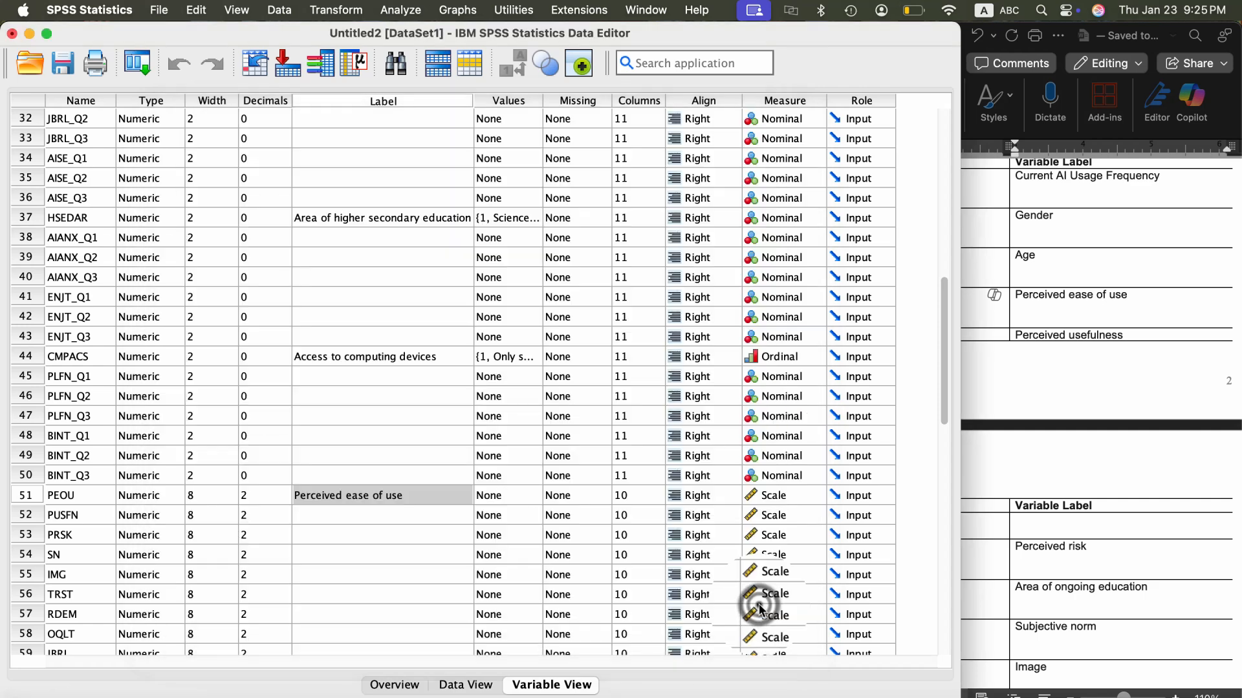
# - Check the computed AISE, AIANX and ENJT columns in the case data, and return to the variable definitions
pyautogui.scroll(-7, 475, 502)
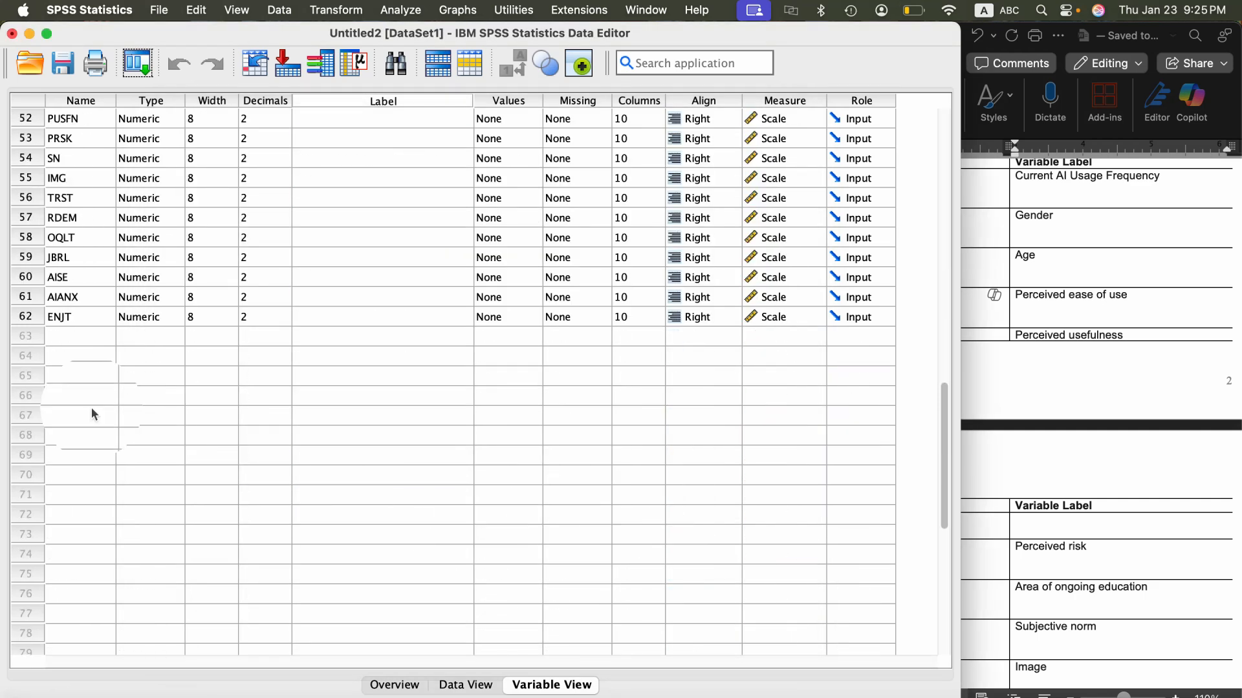
pyautogui.click(450, 688)
pyautogui.hscroll(15, 869, 243)
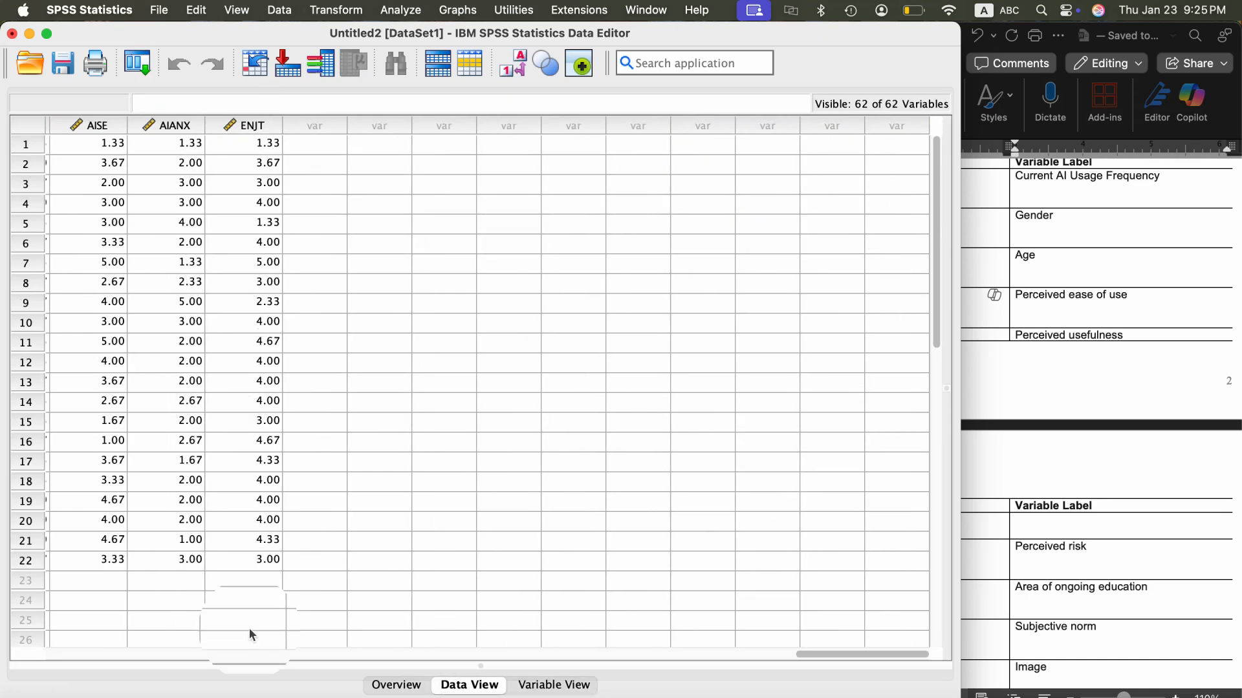
pyautogui.click(525, 684)
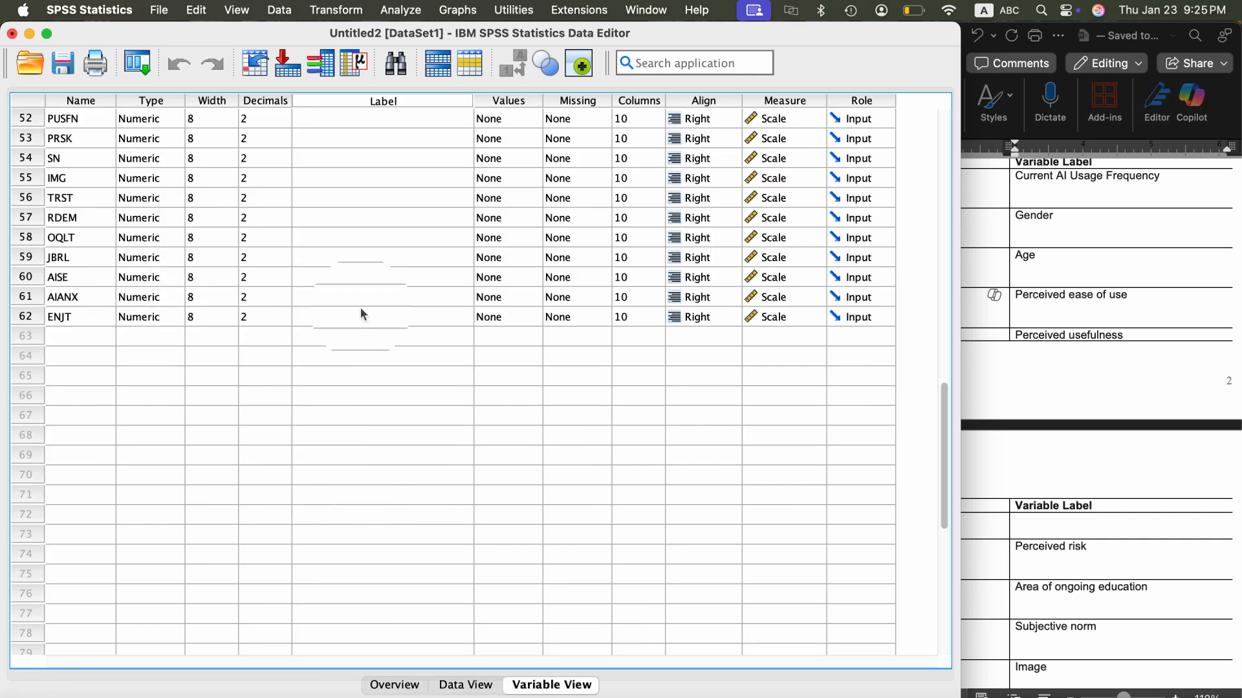
pyautogui.scroll(4, 296, 301)
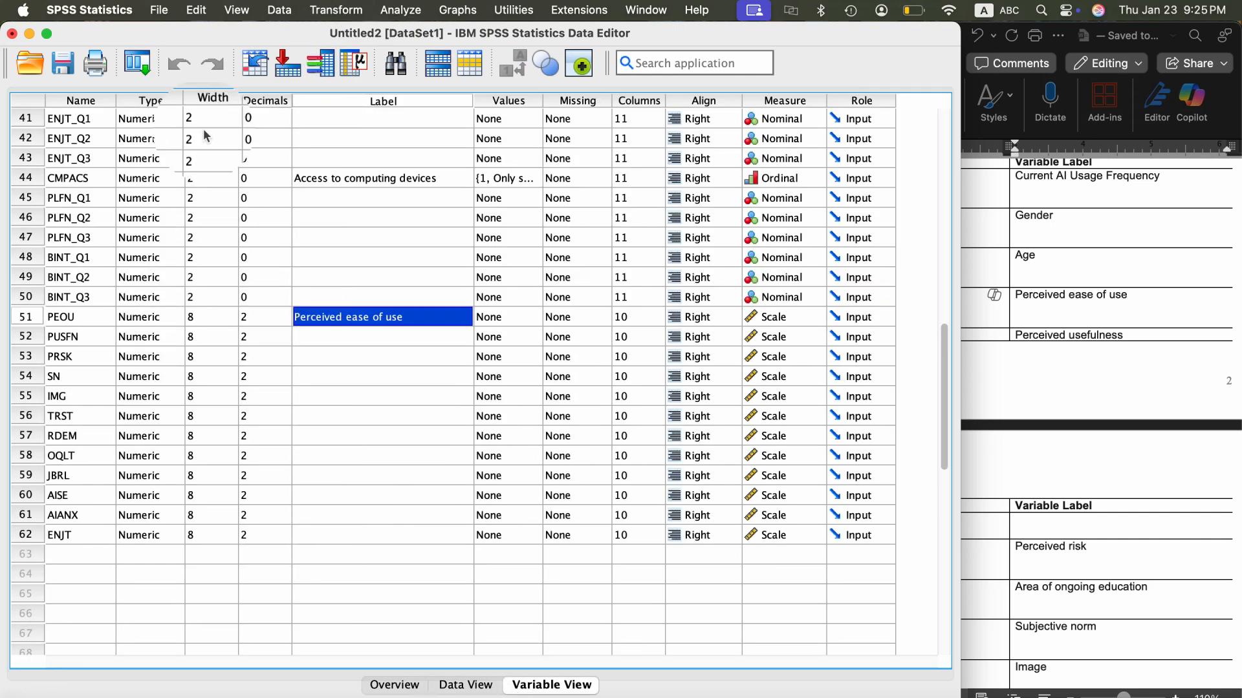
# - Open a new Compute Variable operation and set the target variable to PLFN
pyautogui.click(336, 9)
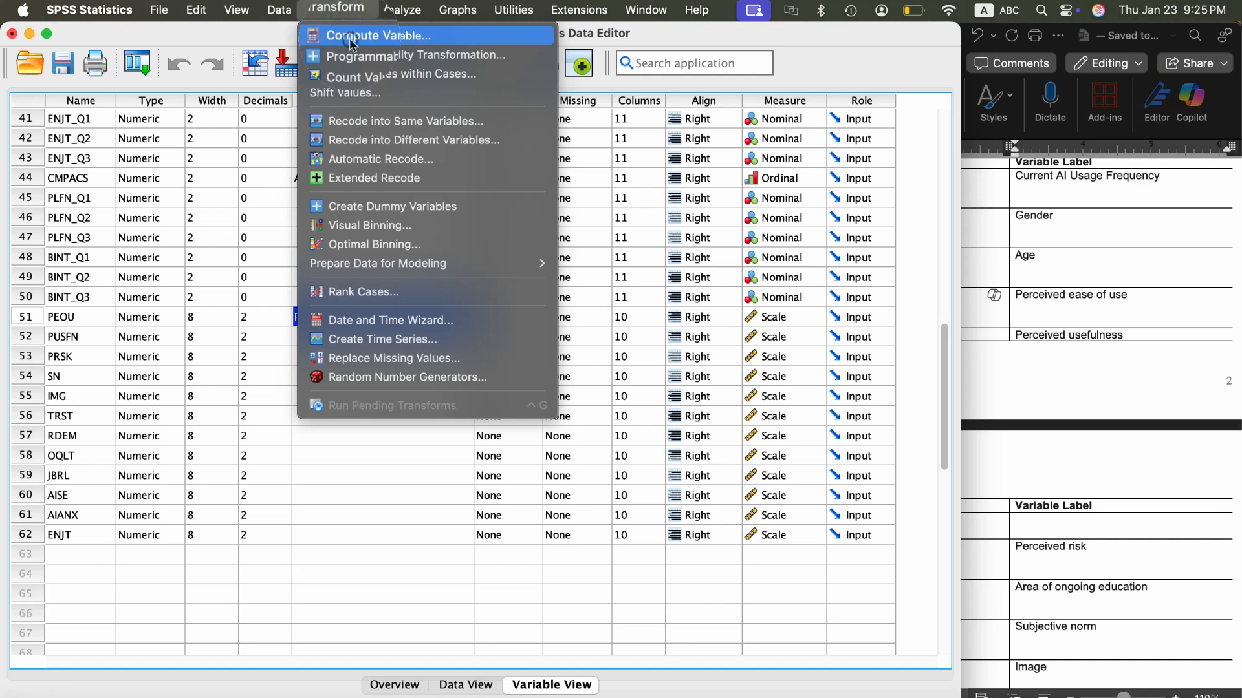
pyautogui.click(350, 40)
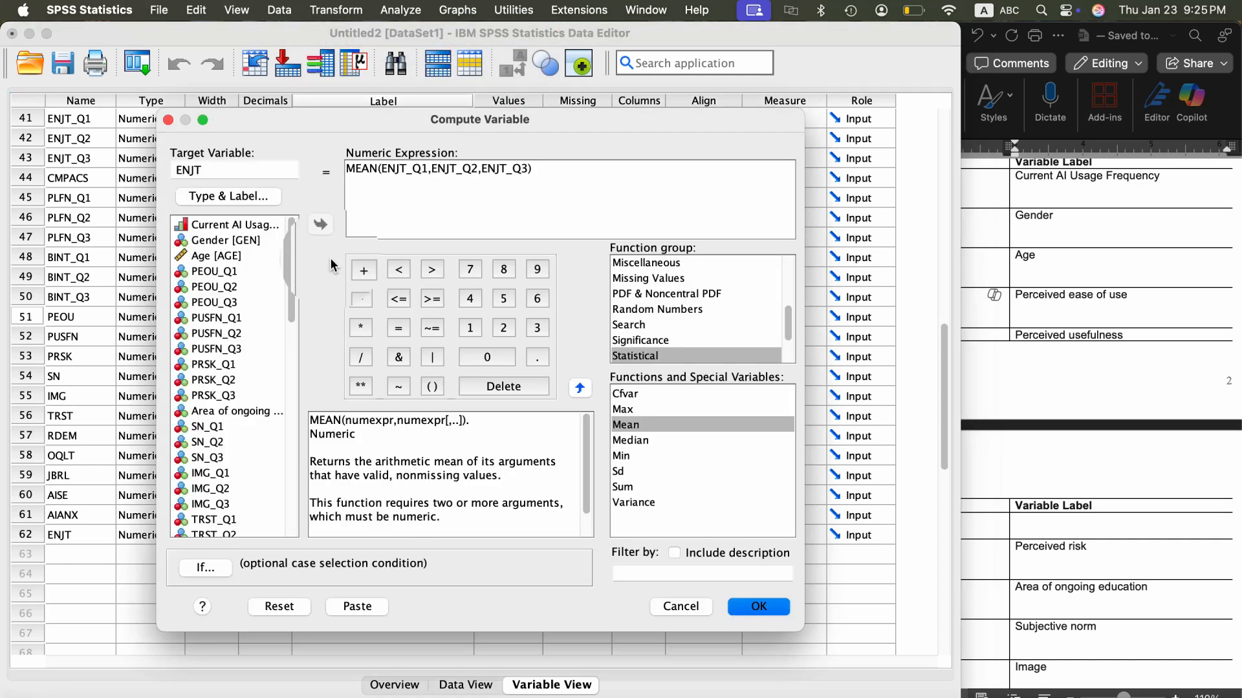
pyautogui.scroll(-9, 226, 432)
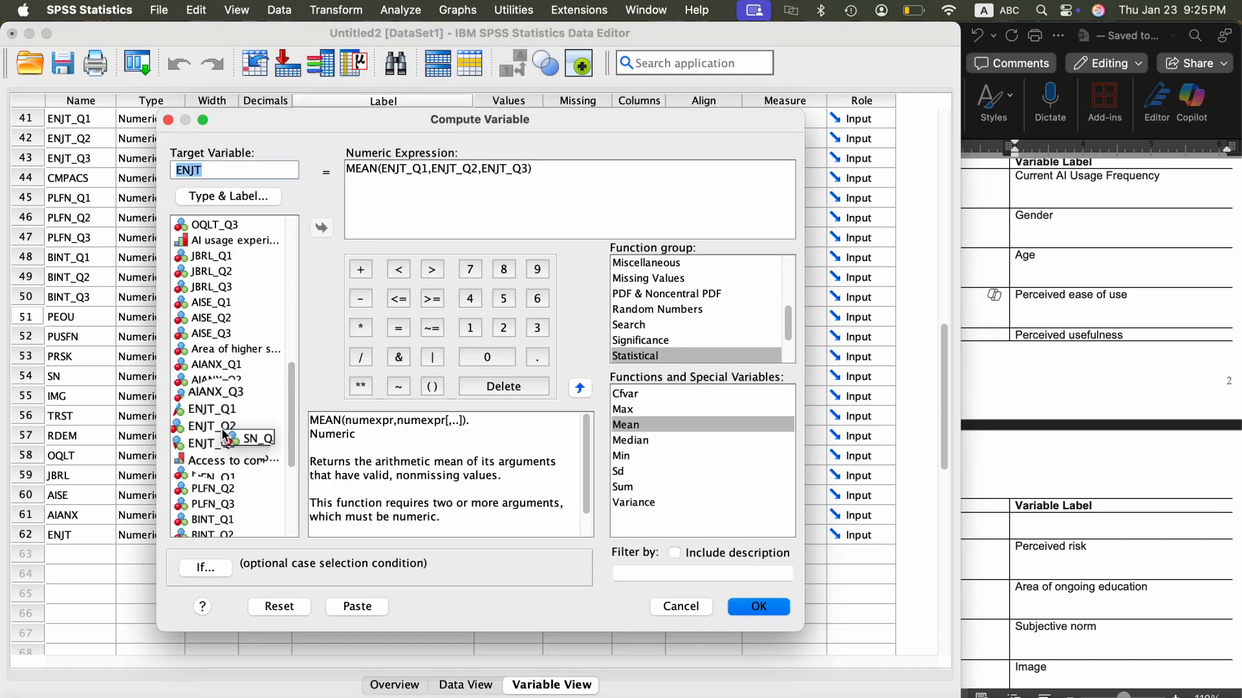
pyautogui.scroll(-5, 223, 435)
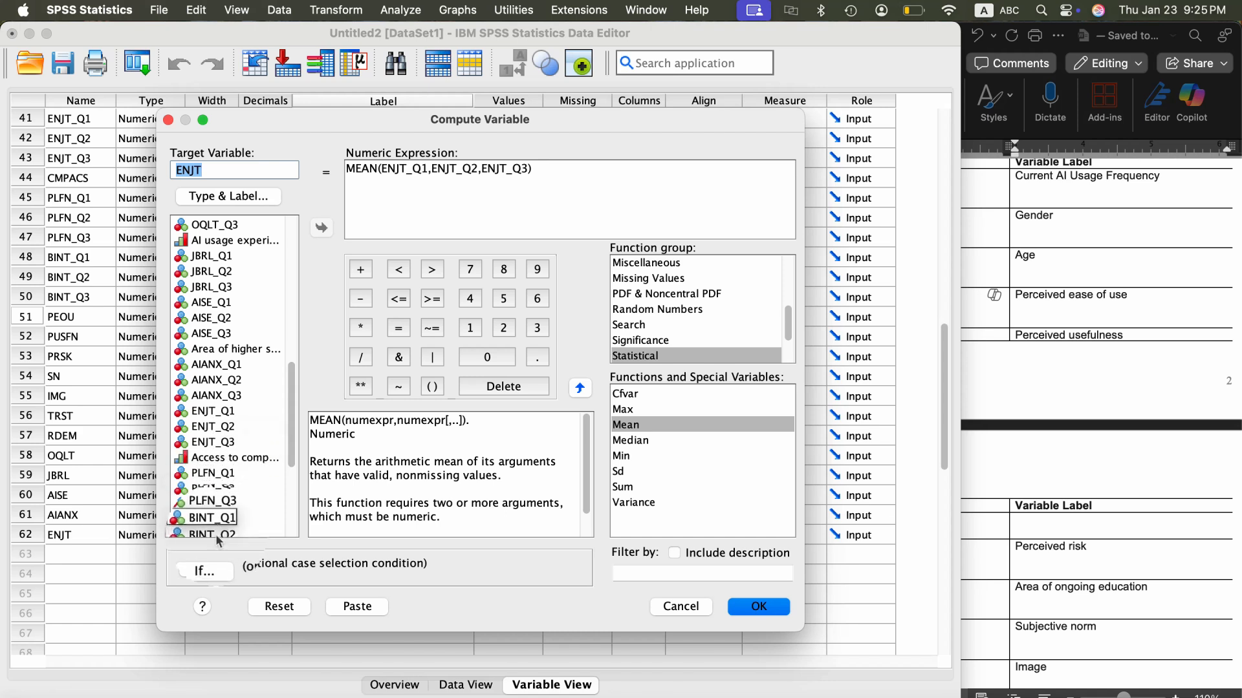
pyautogui.scroll(-3, 238, 501)
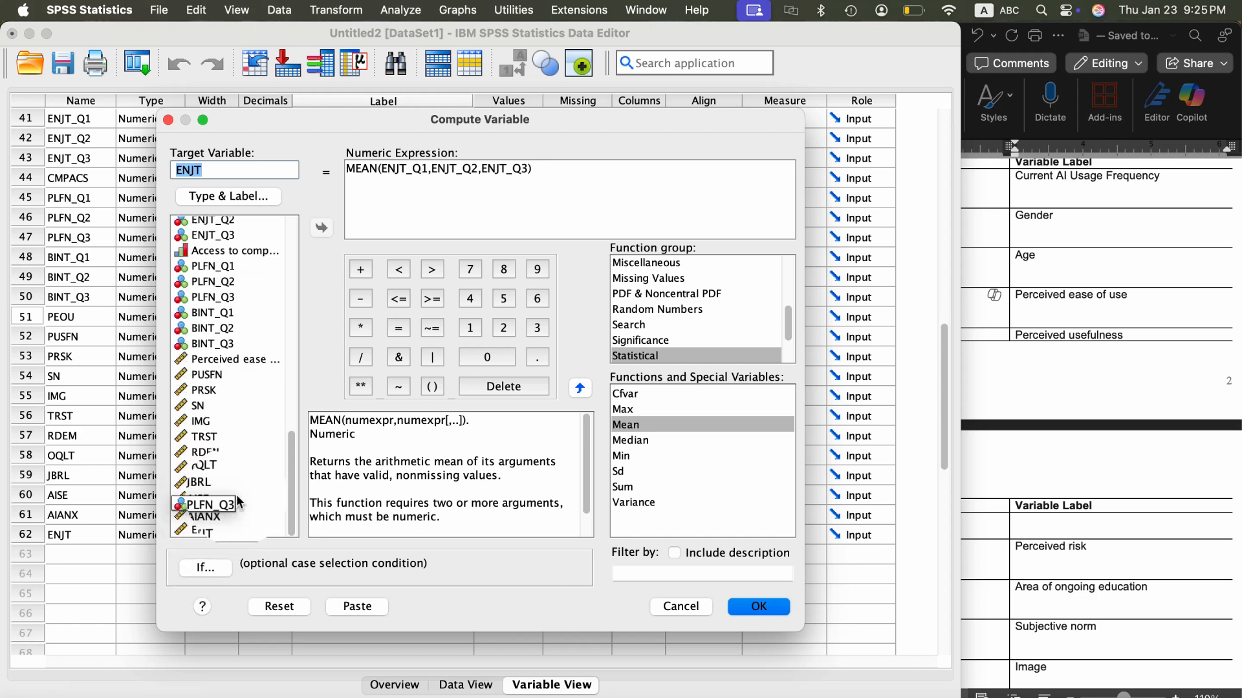
pyautogui.scroll(3, 245, 293)
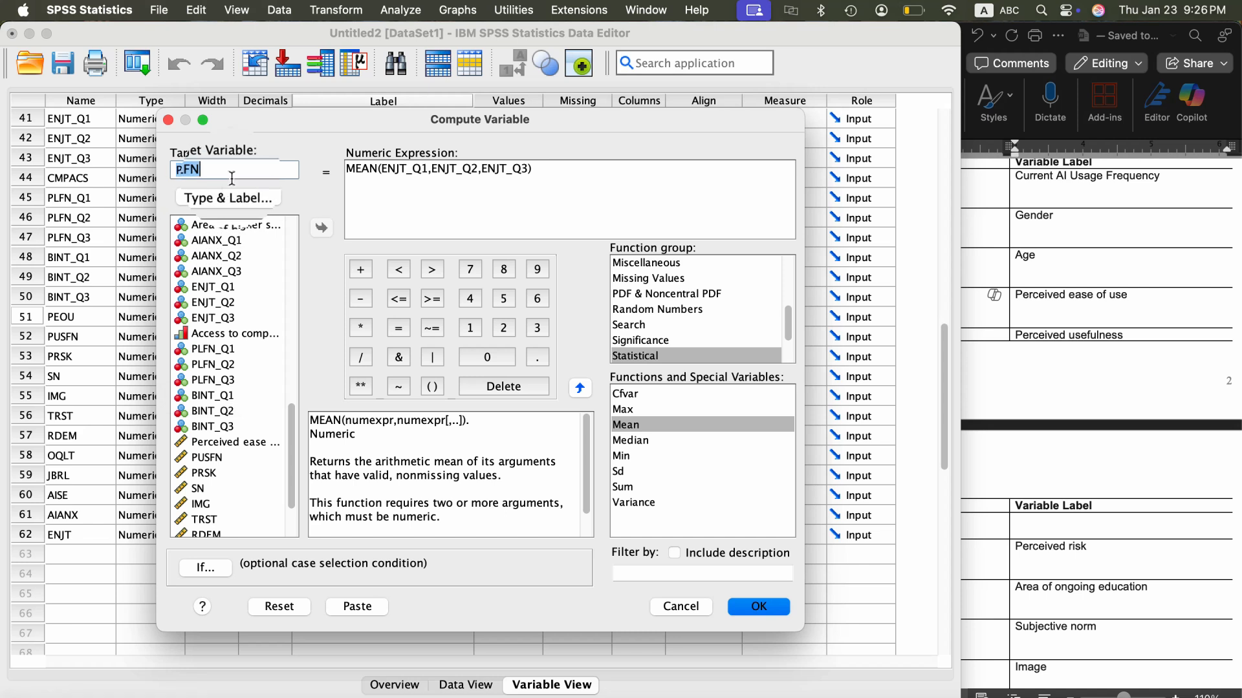
# - Change the ENJT prefixes in the MEAN expression to PLFN for items Q1, Q2 and Q3, and run the computation
pyautogui.click(408, 169)
pyautogui.hotkey('shift', 'Left')
pyautogui.hotkey('shift', 'Left')
pyautogui.hotkey('shift', 'Left')
pyautogui.hotkey('shift', 'Left')
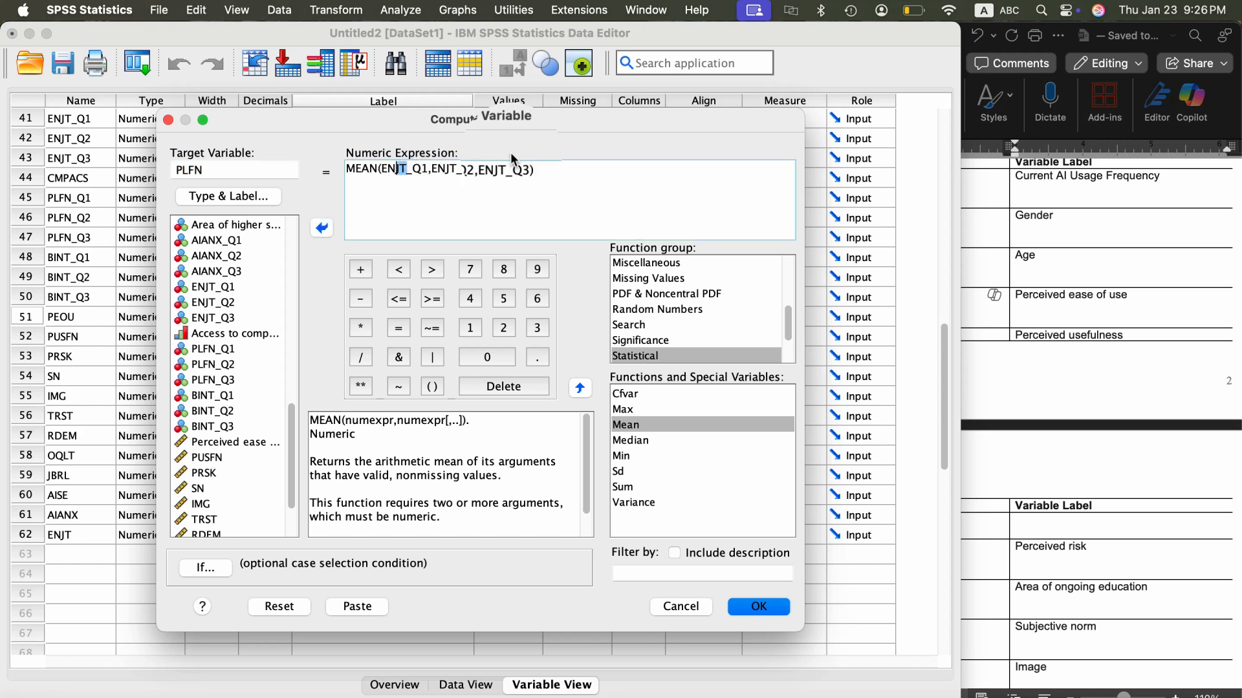
pyautogui.write('PLFN')
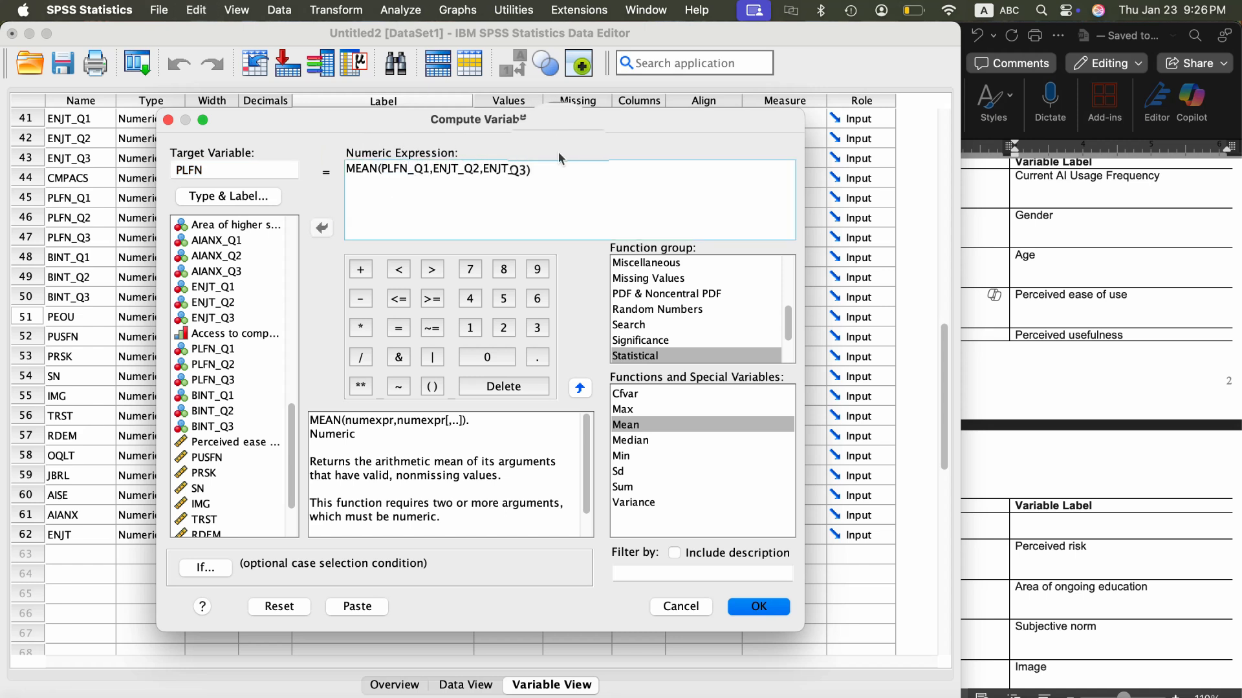
pyautogui.press('Right')
pyautogui.hotkey('shift', 'Right')
pyautogui.hotkey('shift', 'Right')
pyautogui.hotkey('shift', 'Right')
pyautogui.hotkey('shift', 'Right')
pyautogui.write('PLFN')
pyautogui.press('Right')
pyautogui.press('Right')
pyautogui.press('Right')
pyautogui.press('Right')
pyautogui.hotkey('shift', 'Right')
pyautogui.hotkey('shift', 'Right')
pyautogui.hotkey('shift', 'Right')
pyautogui.hotkey('shift', 'Right')
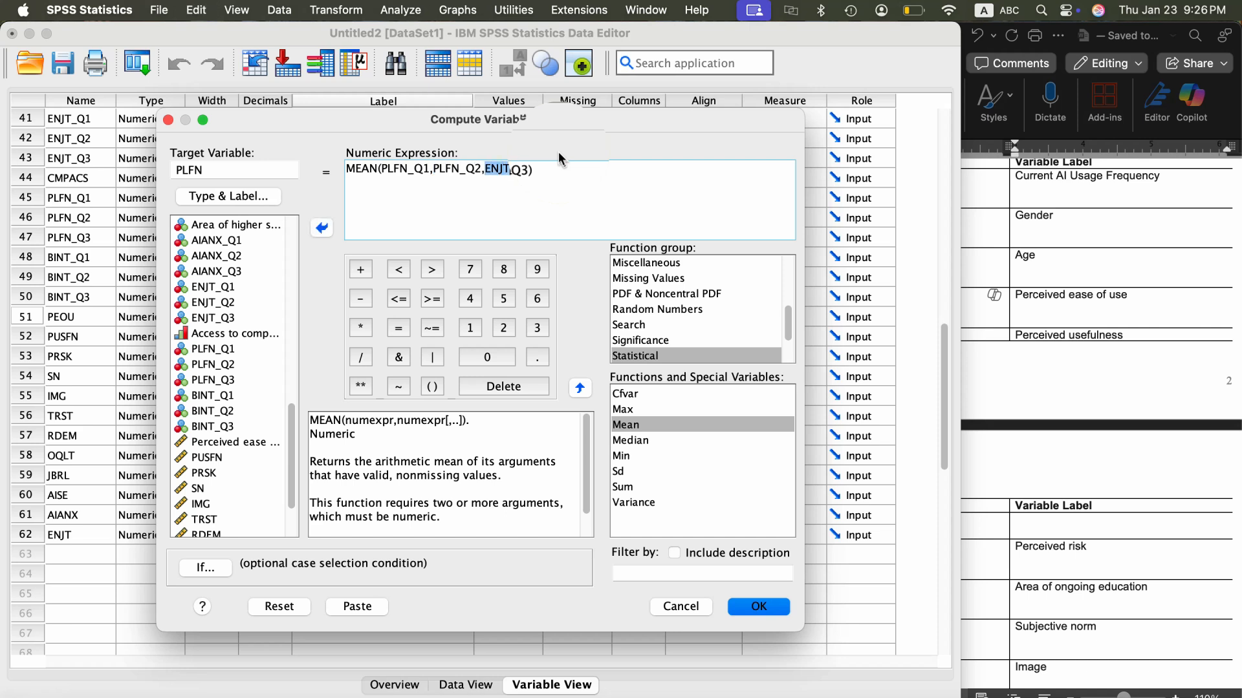
pyautogui.write('PLFN')
pyautogui.click(745, 613)
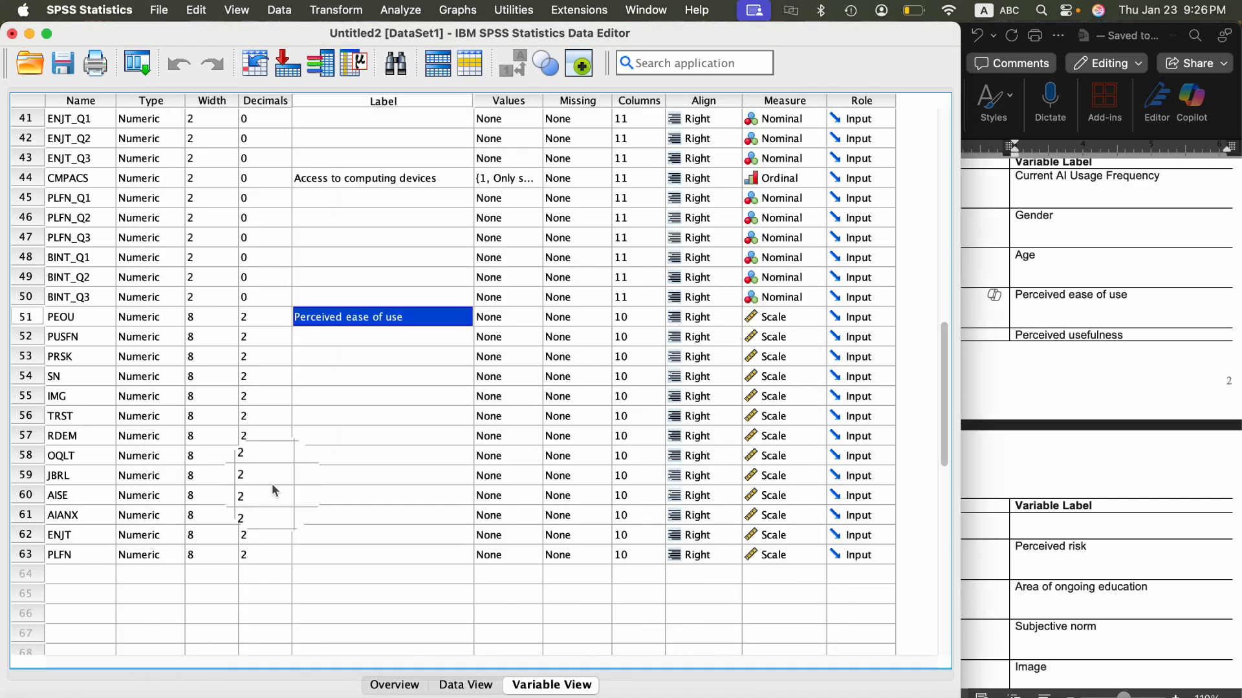
# - Compute a new variable BINT as the MEAN of BINT_Q1, BINT_Q2 and BINT_Q3
pyautogui.click(355, 14)
pyautogui.click(365, 37)
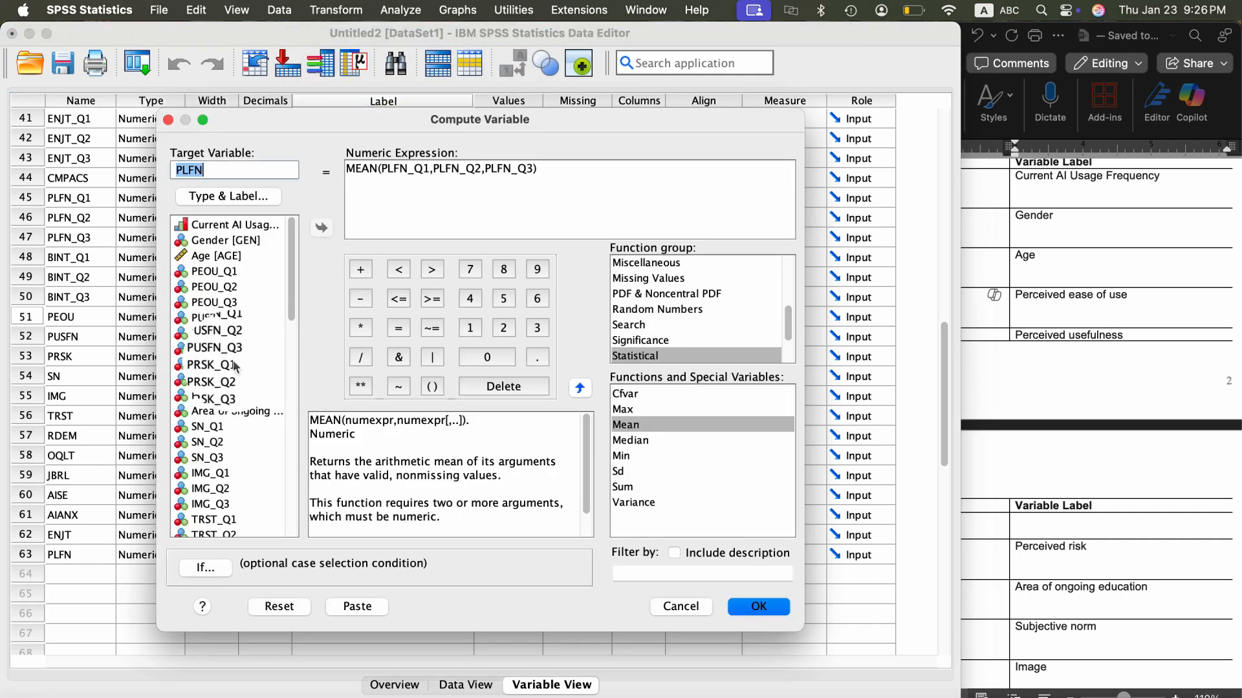
pyautogui.scroll(-10, 255, 372)
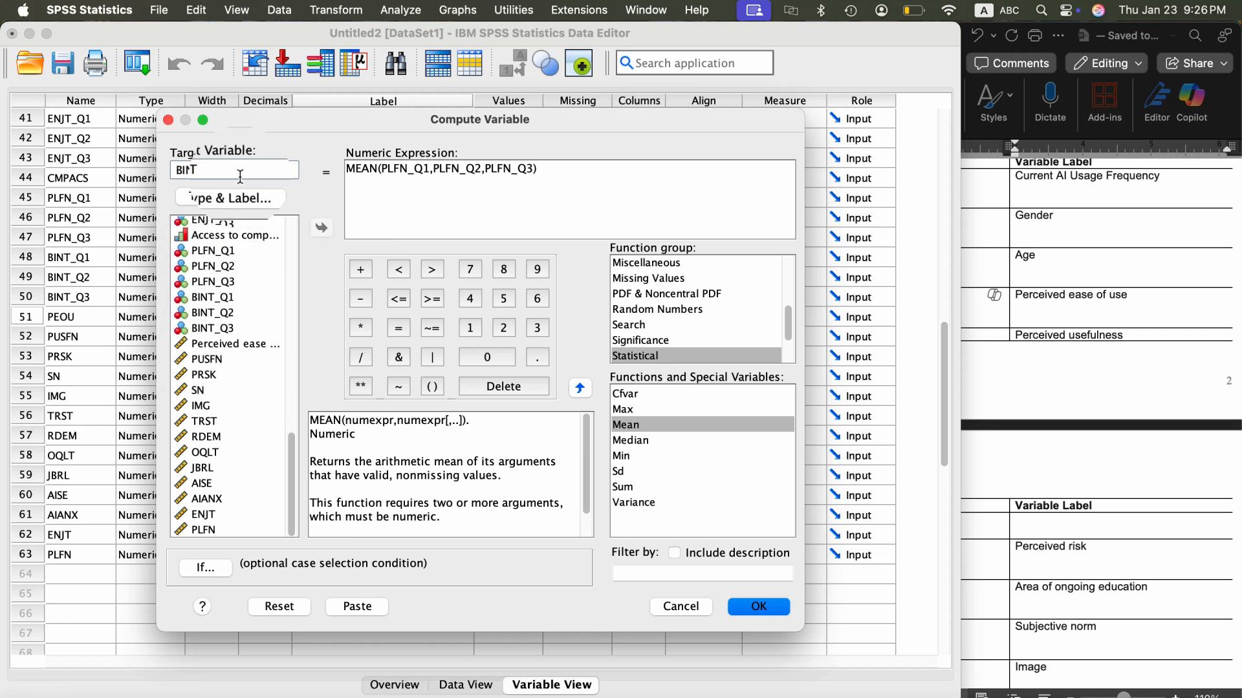
pyautogui.click(384, 167)
pyautogui.doubleClick(383, 168)
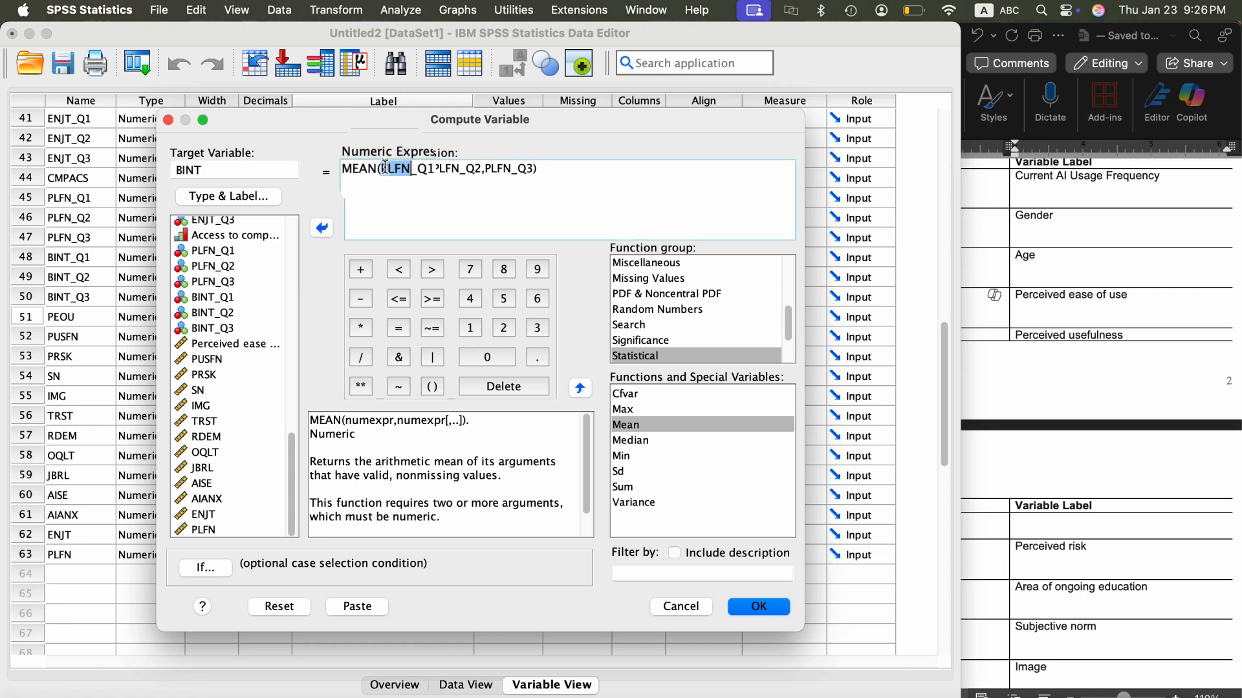
pyautogui.write('BINT')
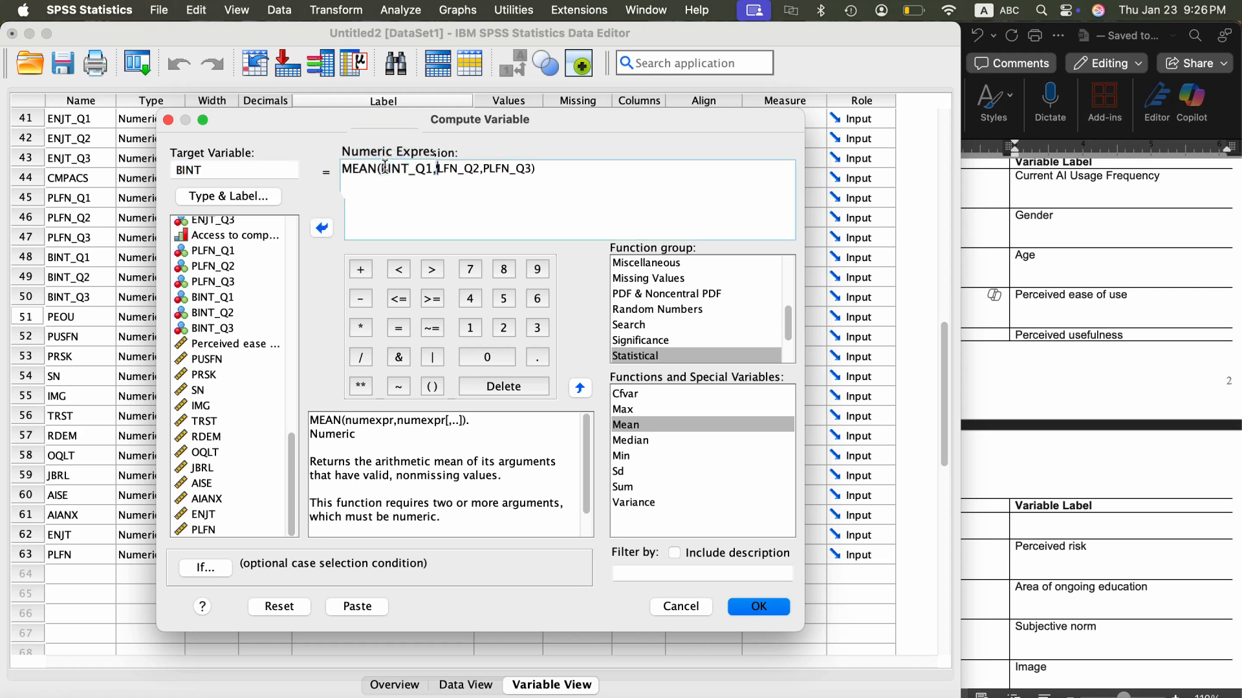
pyautogui.write('BINT')
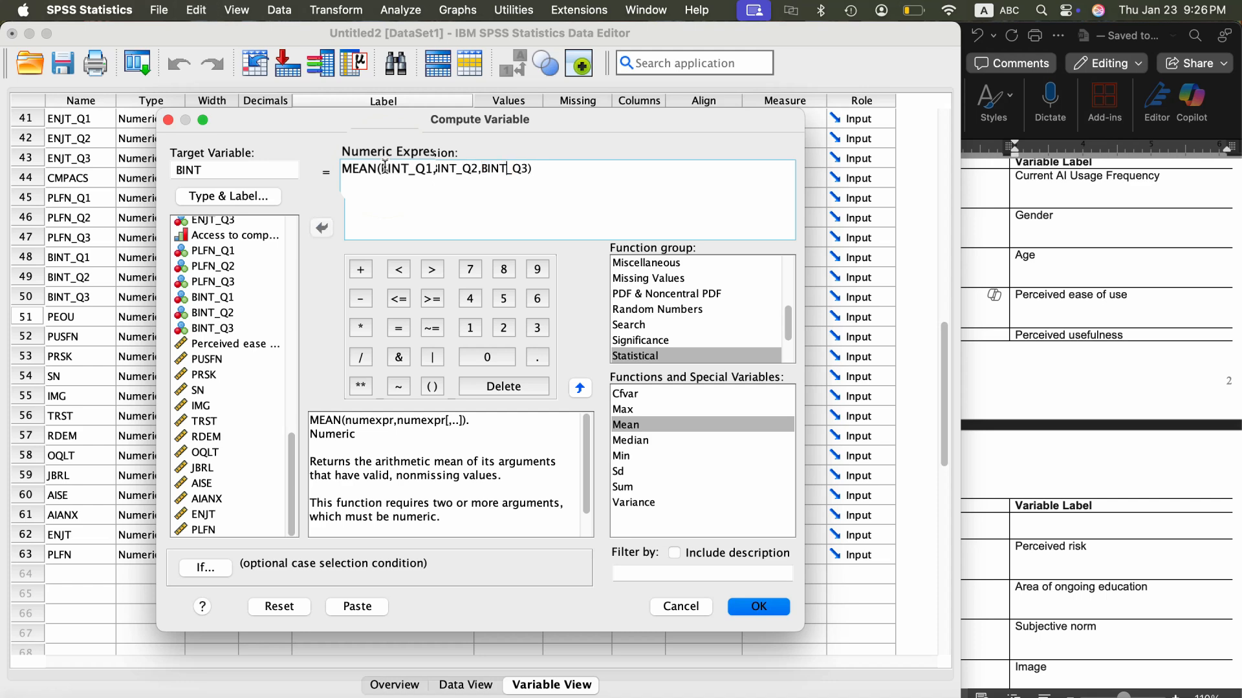
pyautogui.click(762, 607)
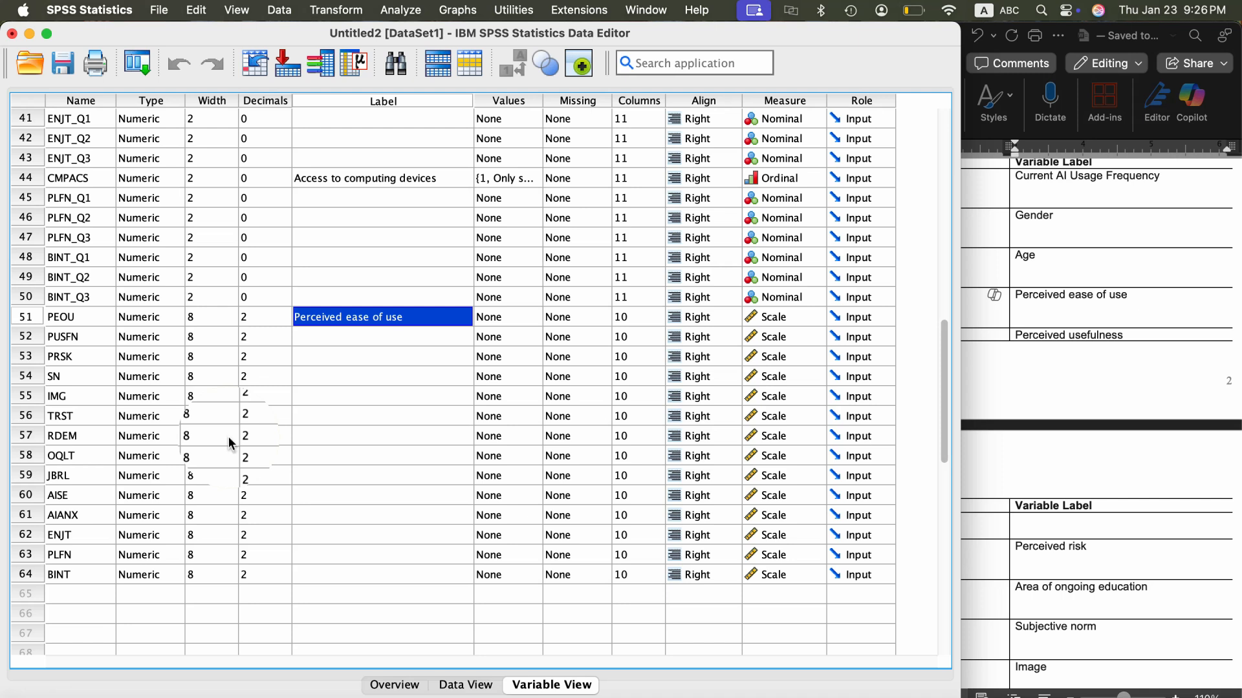
# - Copy "Perceived usefulness" from the Word codebook and paste it as the label of PUSFN in SPSS
pyautogui.scroll(1, 227, 437)
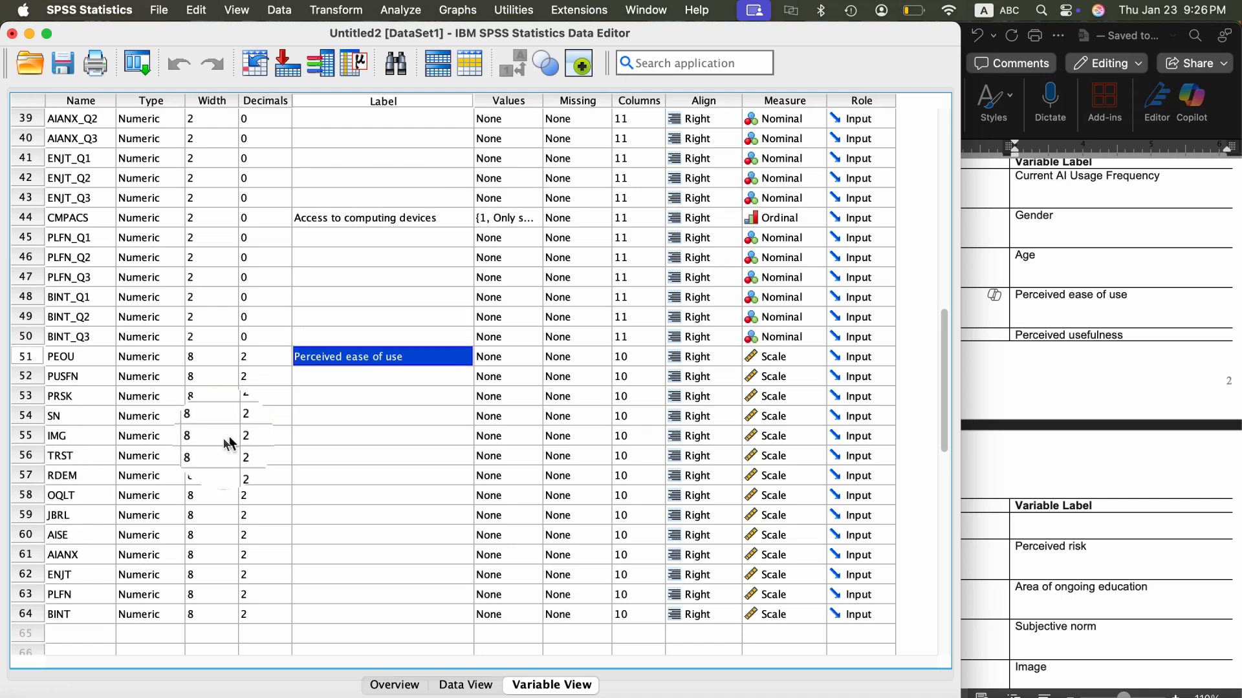
pyautogui.click(1097, 370)
pyautogui.scroll(-2, 969, 546)
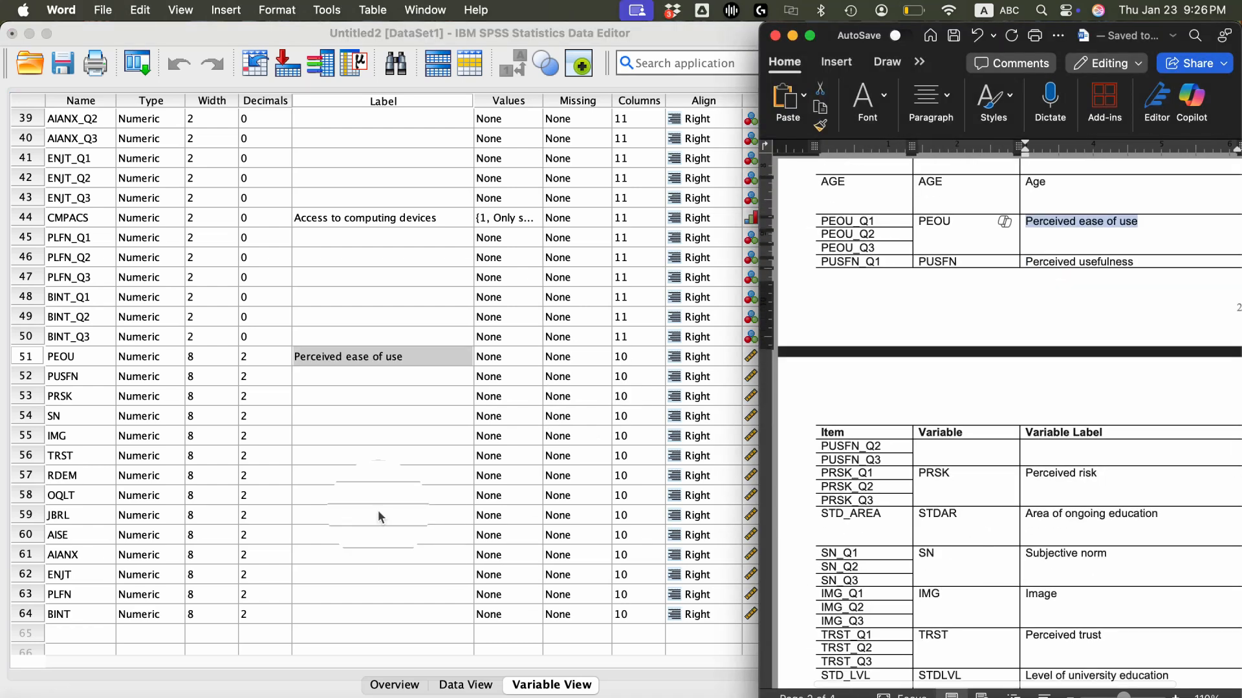
pyautogui.click(327, 476)
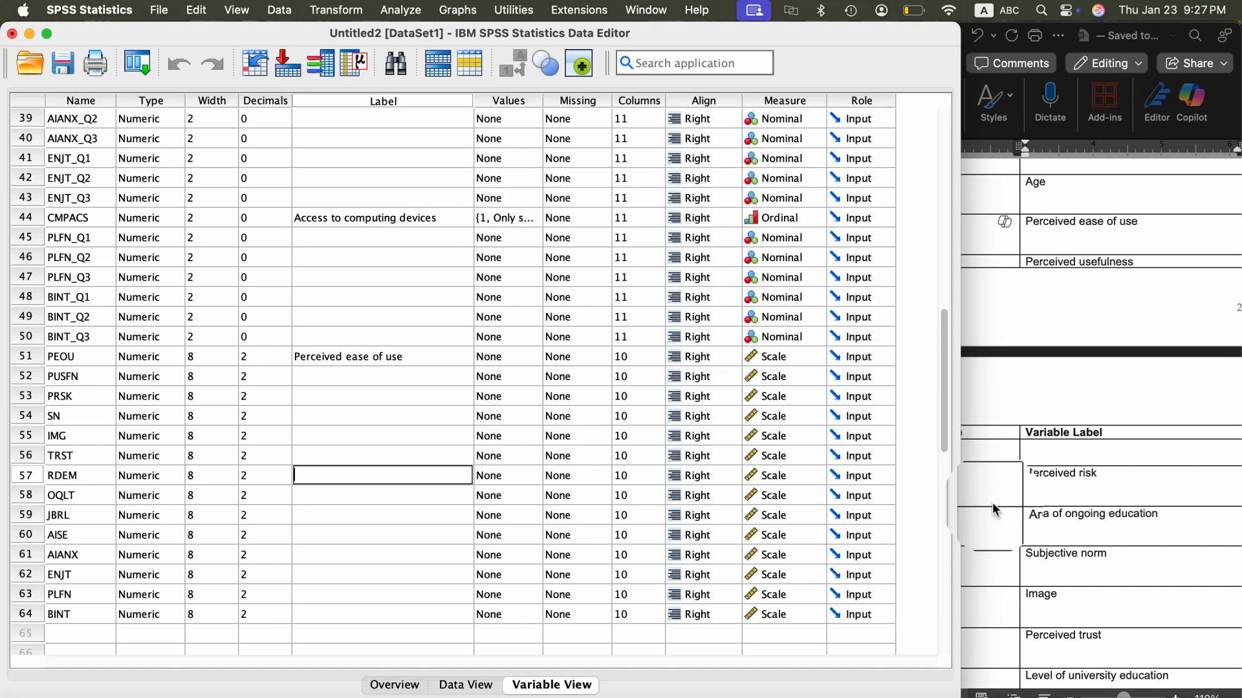
pyautogui.click(1146, 529)
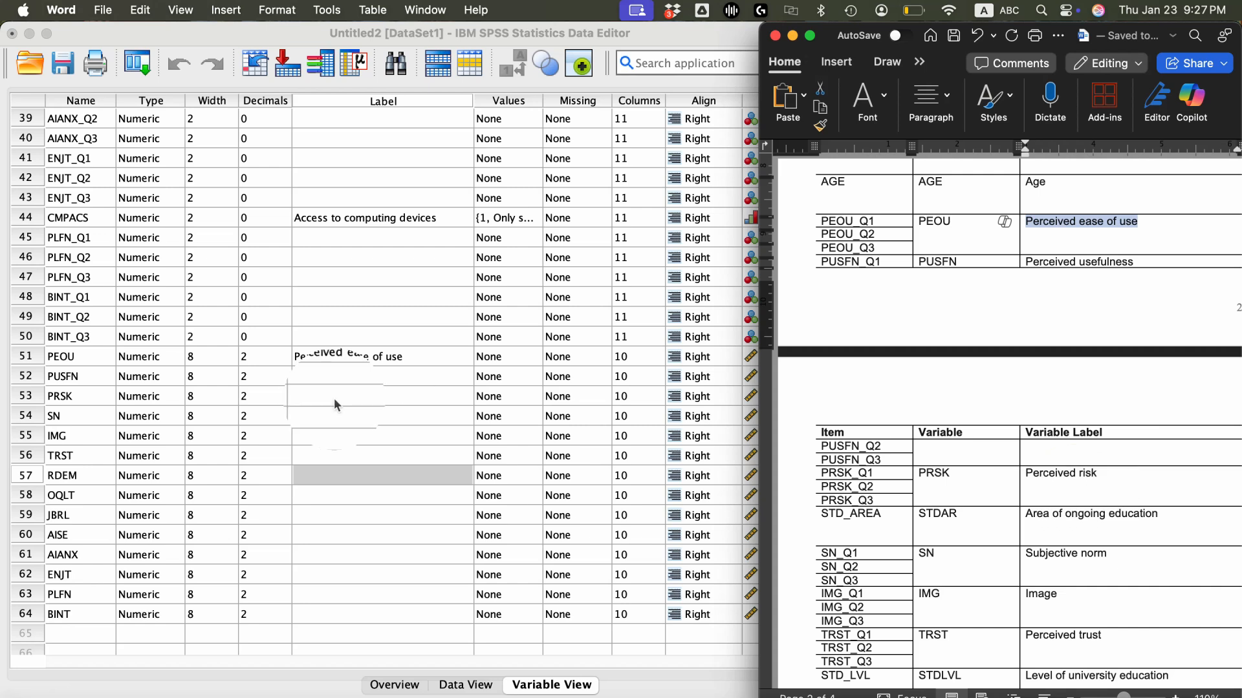
pyautogui.click(343, 382)
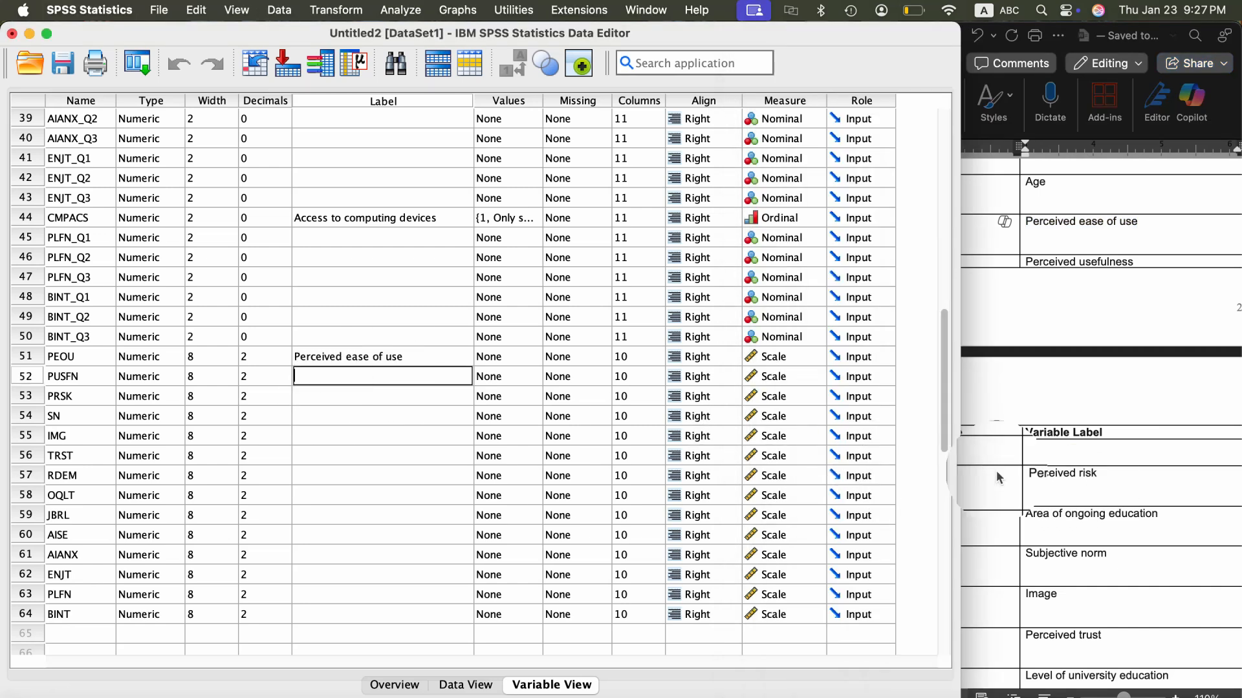
pyautogui.click(1138, 467)
pyautogui.scroll(2, 1139, 465)
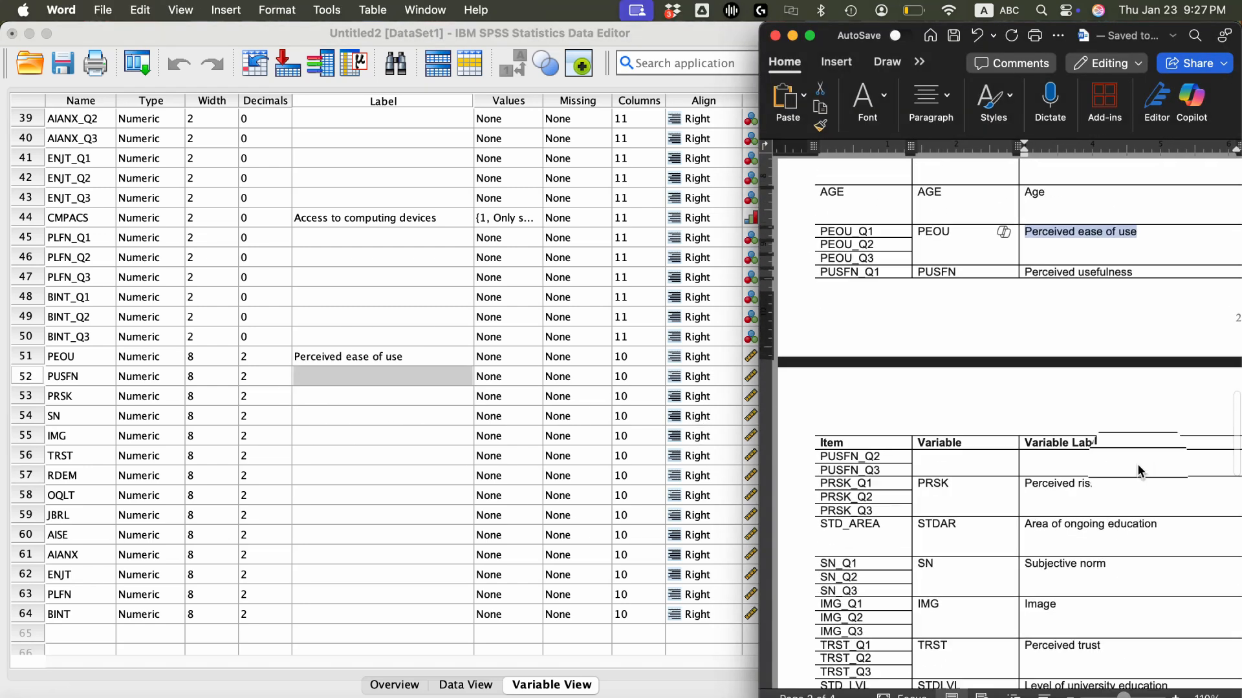
pyautogui.scroll(1, 1137, 464)
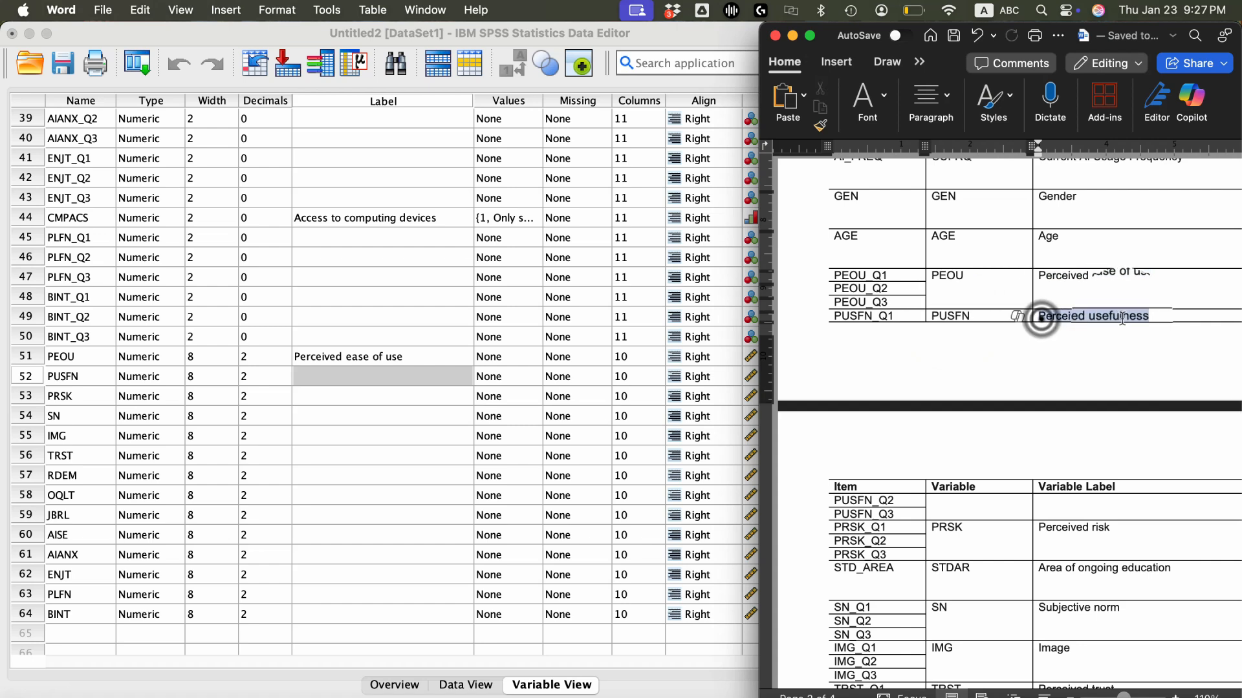
pyautogui.moveTo(1040, 318); pyautogui.dragTo(1132, 317)
pyautogui.press('super+c')
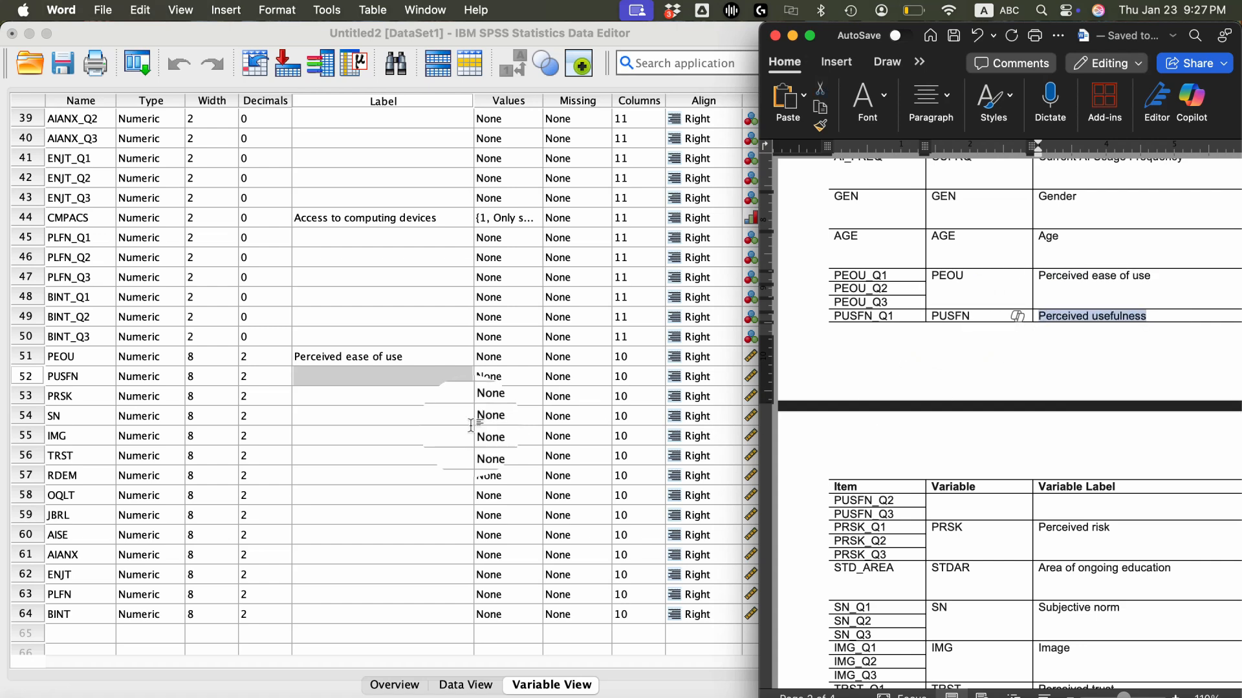
pyautogui.click(375, 378)
pyautogui.press('super+v')
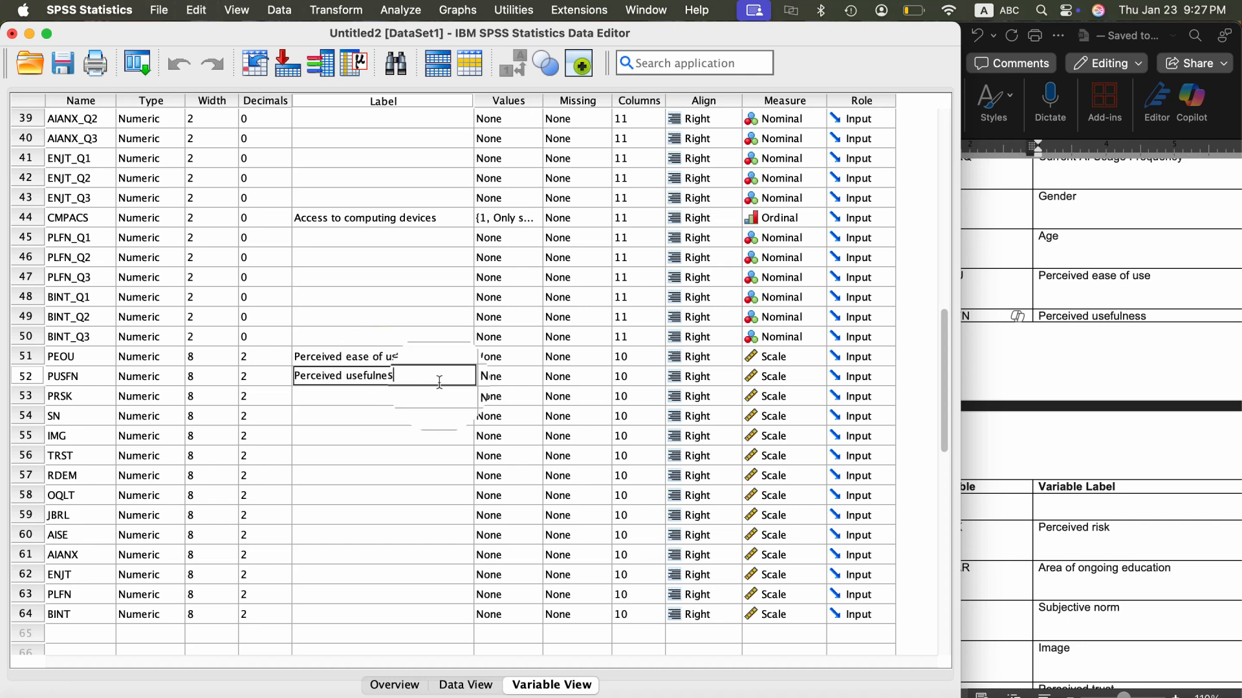
# - Copy "Perceived risk" from the Word codebook and enter it as the label of PRSK in SPSS
pyautogui.click(1021, 363)
pyautogui.scroll(-2, 1125, 496)
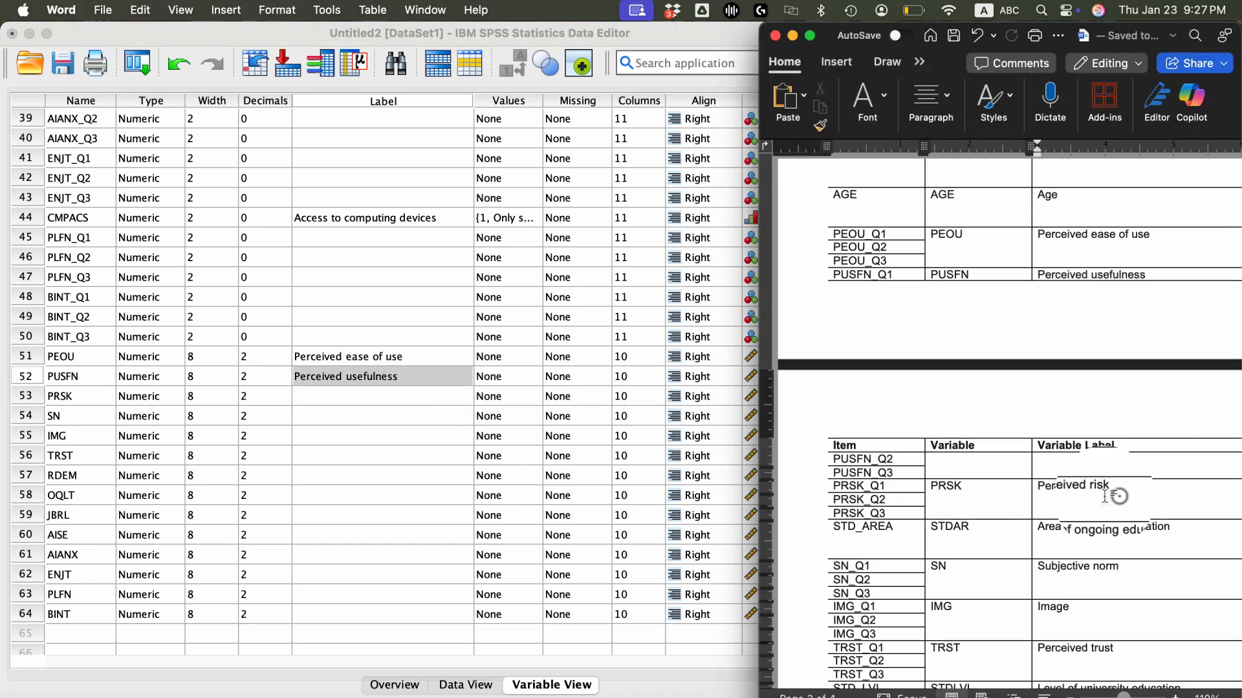
pyautogui.moveTo(1121, 494); pyautogui.dragTo(1058, 492)
pyautogui.press('super+c')
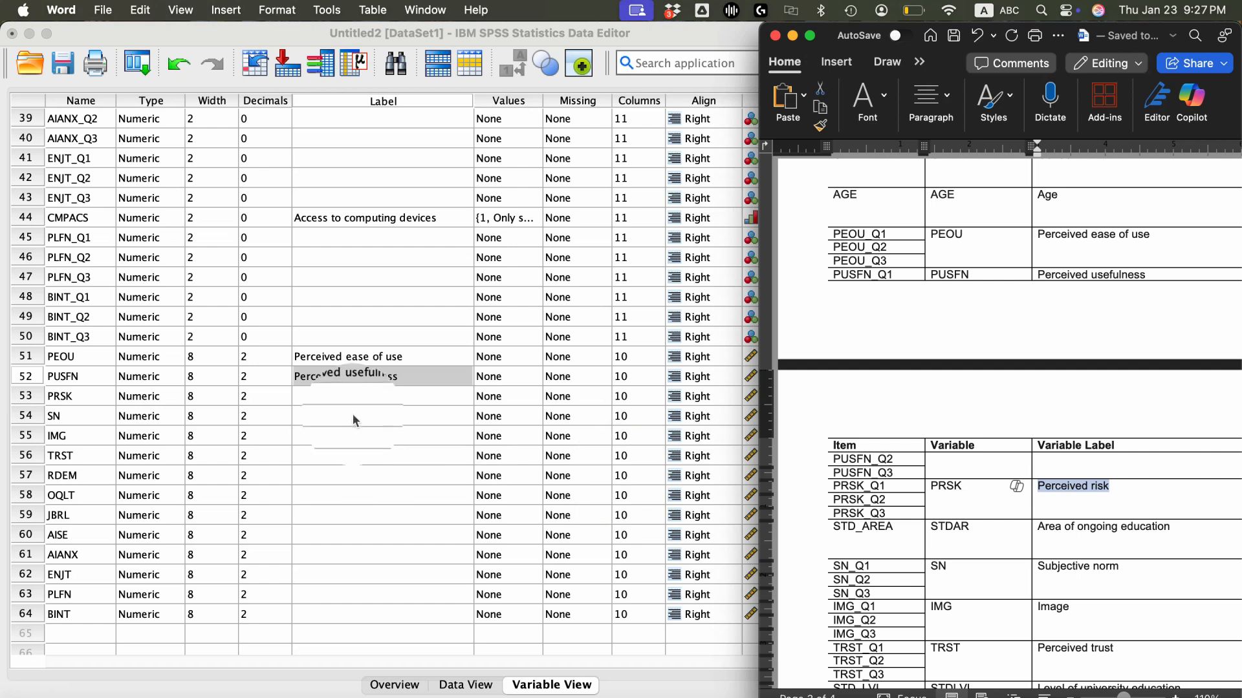
pyautogui.click(367, 398)
pyautogui.click(367, 398)
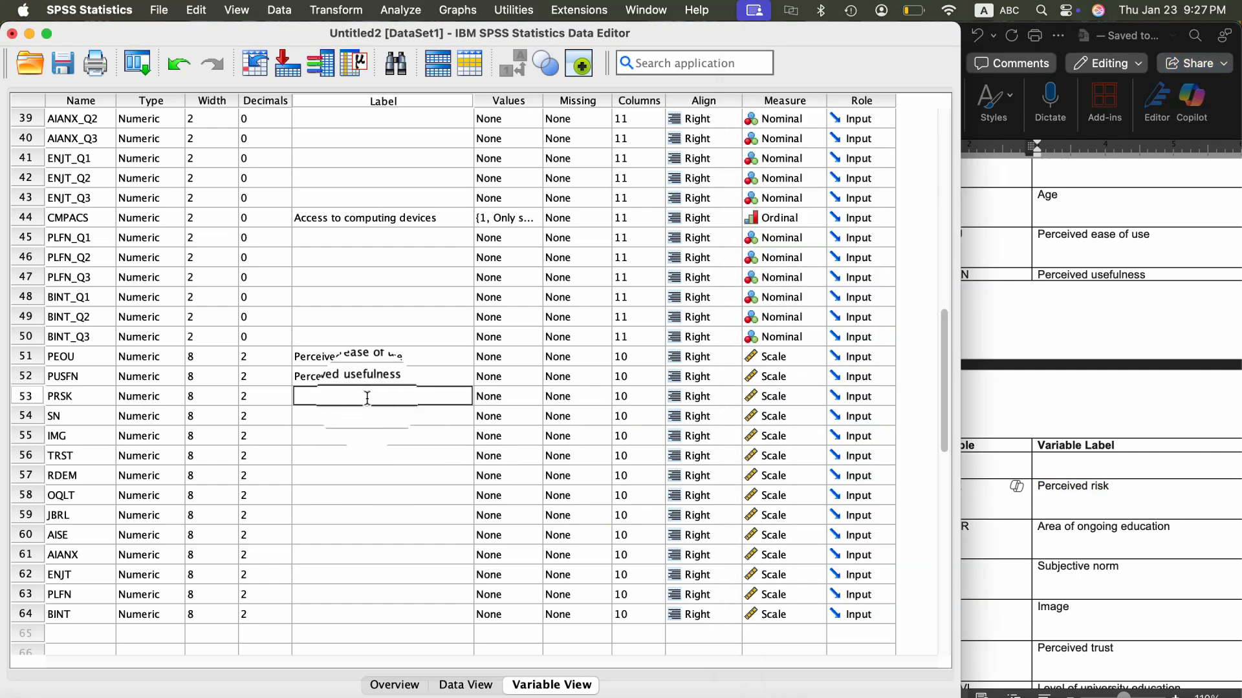
pyautogui.click(375, 417)
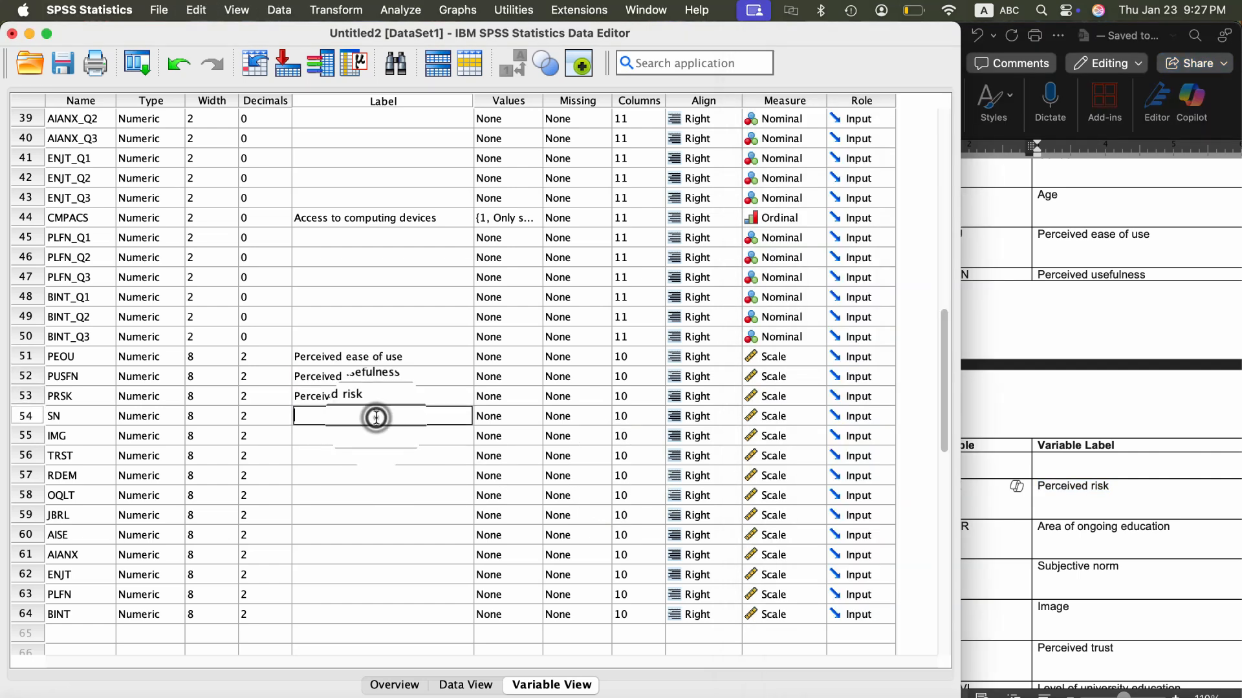
# - Copy "Subjective norm" from the Word codebook and paste it as the label of SN in SPSS
pyautogui.click(1051, 511)
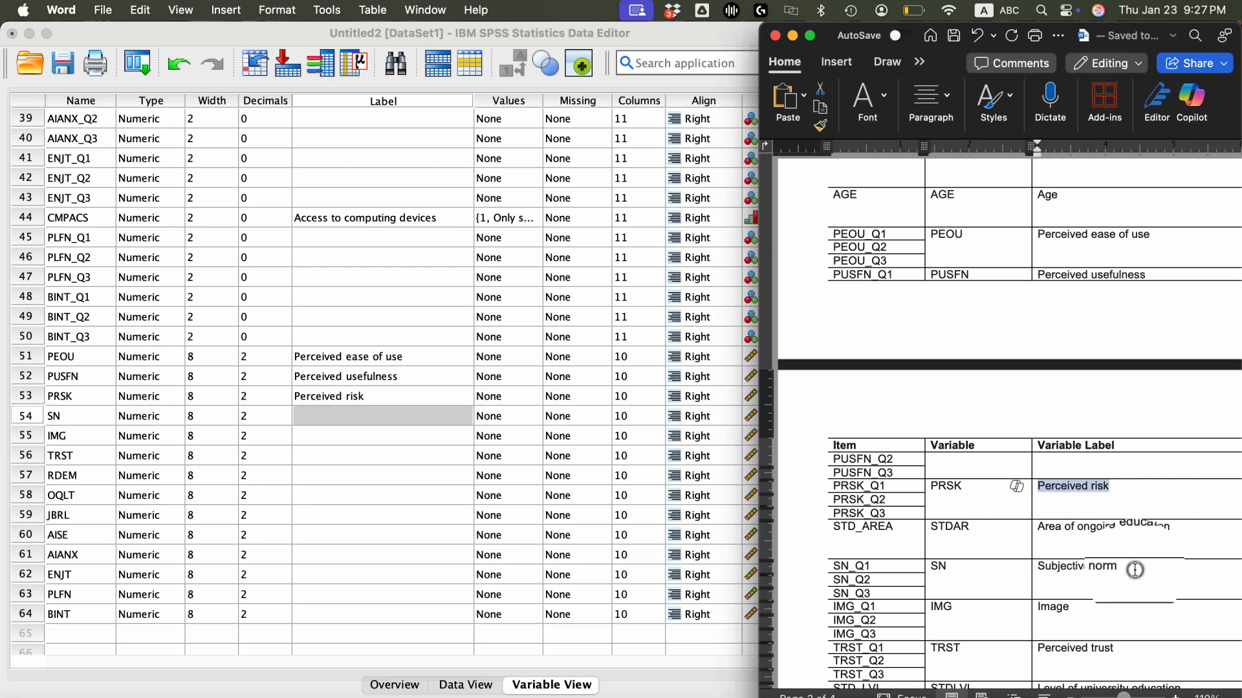
pyautogui.moveTo(1133, 569); pyautogui.dragTo(1079, 562)
pyautogui.press('super+c')
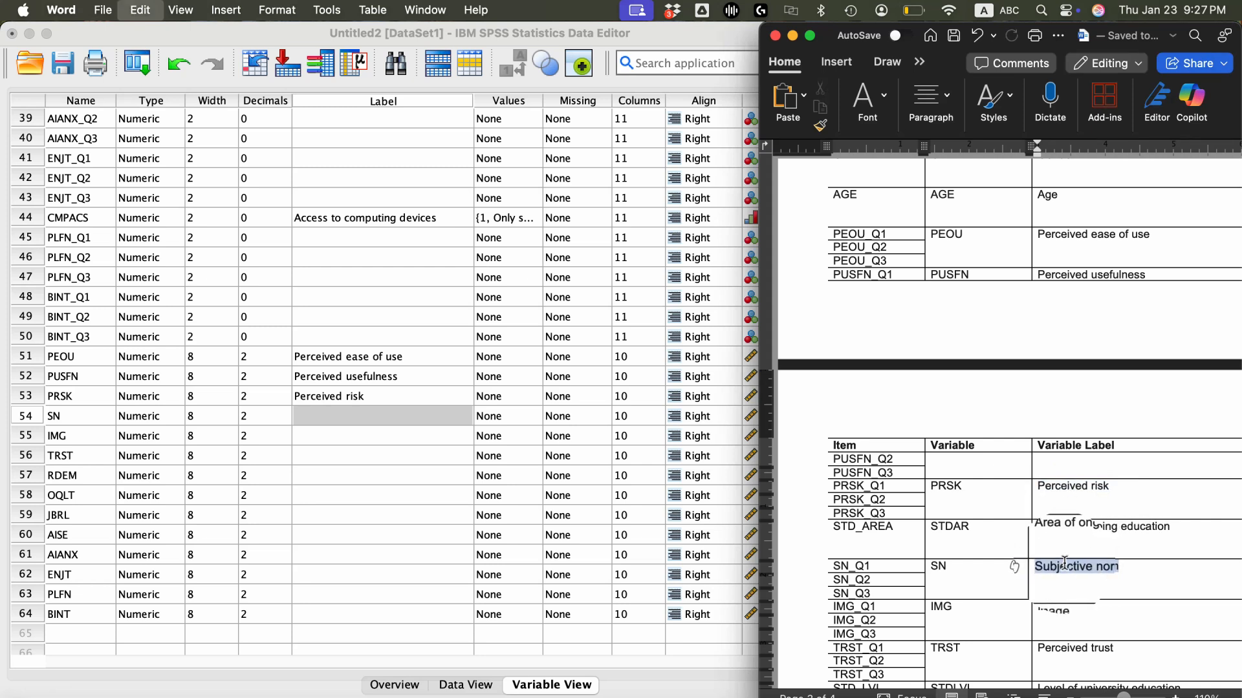
pyautogui.click(359, 416)
pyautogui.click(359, 416)
pyautogui.press('super+v')
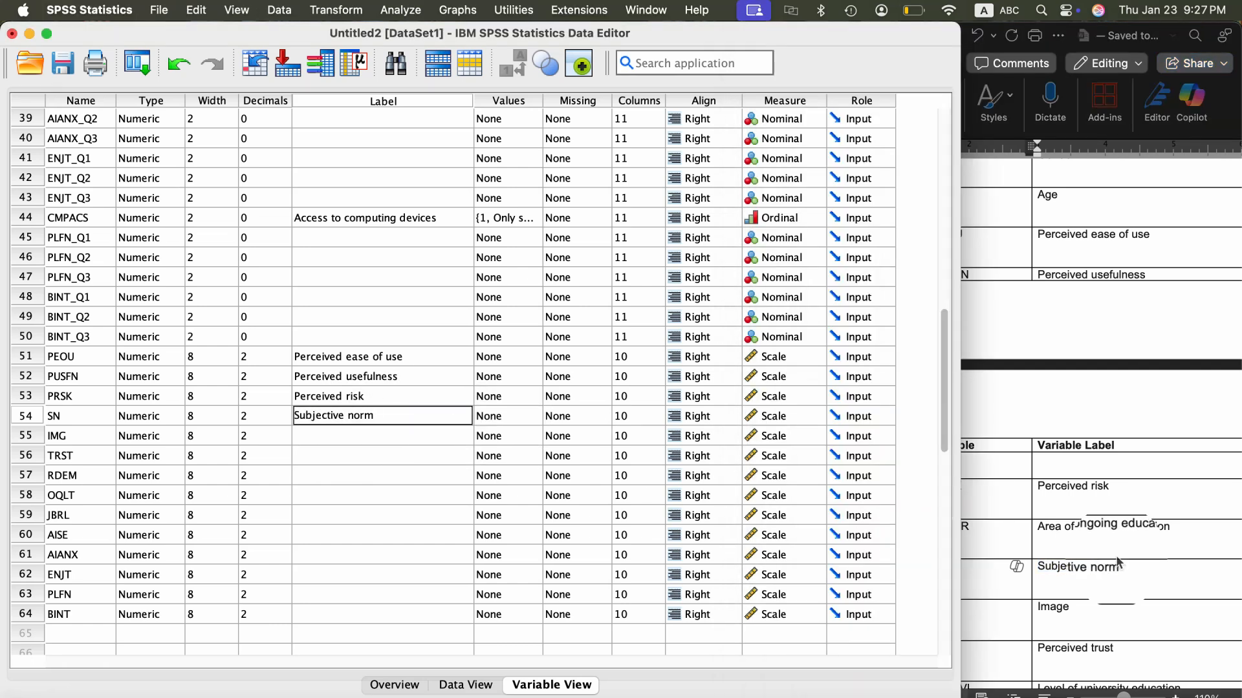
# - Look up the IMG label in the Word codebook and enter "Image" as its label in SPSS
pyautogui.click(1134, 560)
pyautogui.scroll(-3, 1113, 595)
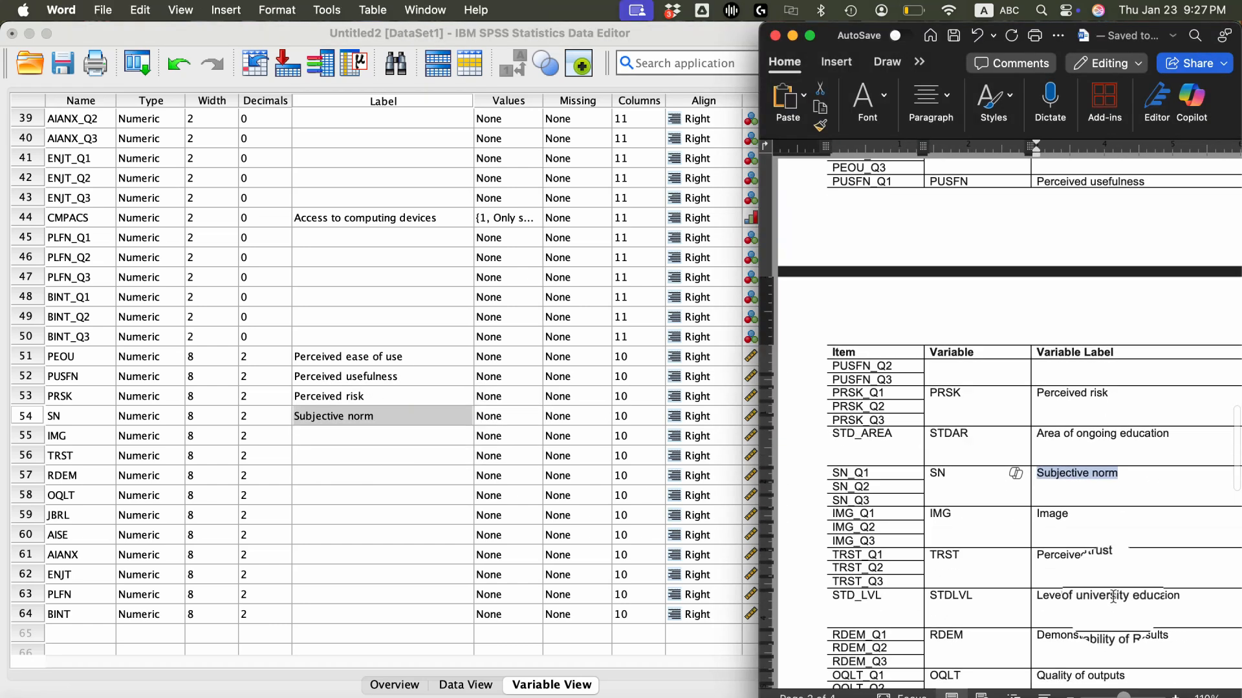
pyautogui.click(352, 437)
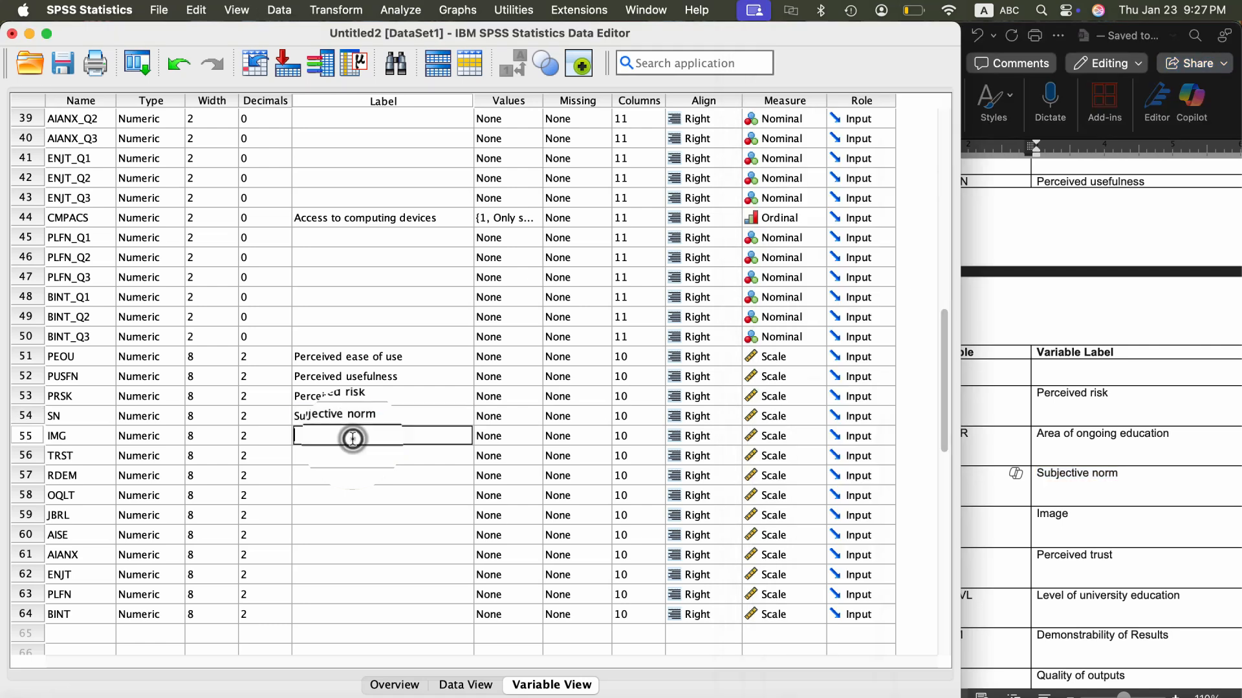
pyautogui.click(353, 438)
pyautogui.click(353, 458)
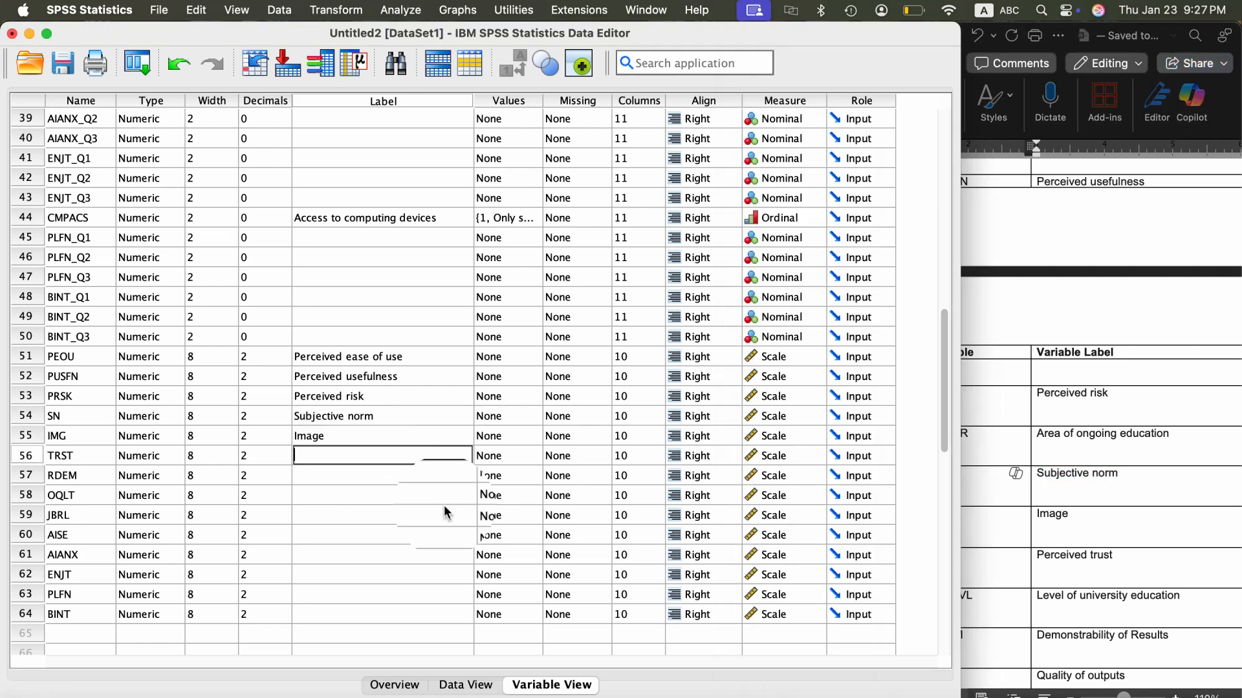
# - Copy "Perceived trust" from the Word codebook and enter it as the label of TRST in SPSS
pyautogui.click(1052, 569)
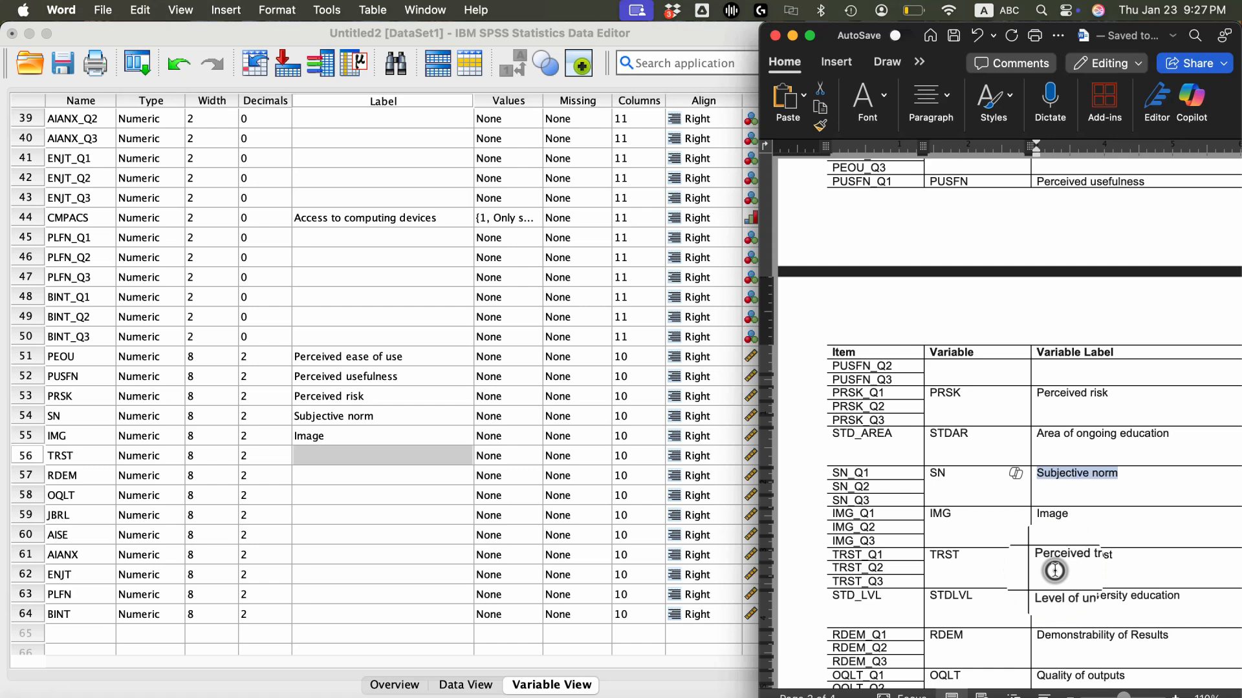
pyautogui.click(1137, 556)
pyautogui.moveTo(1136, 556); pyautogui.dragTo(1064, 557)
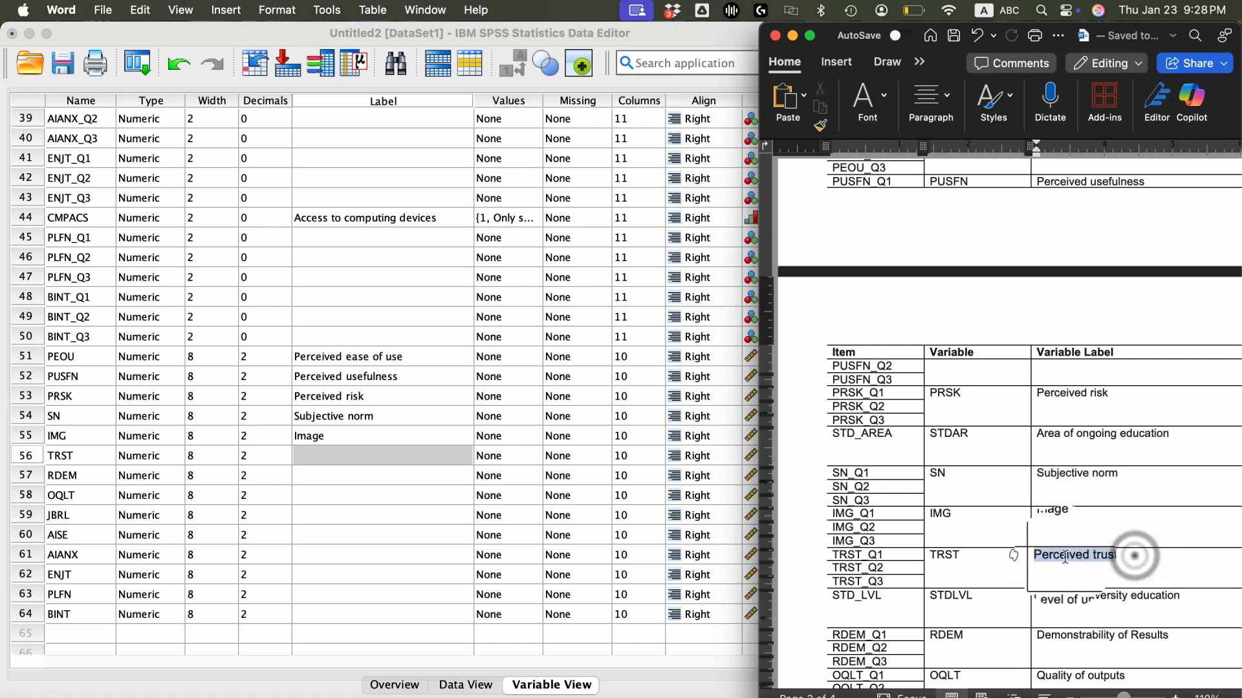
pyautogui.click(345, 460)
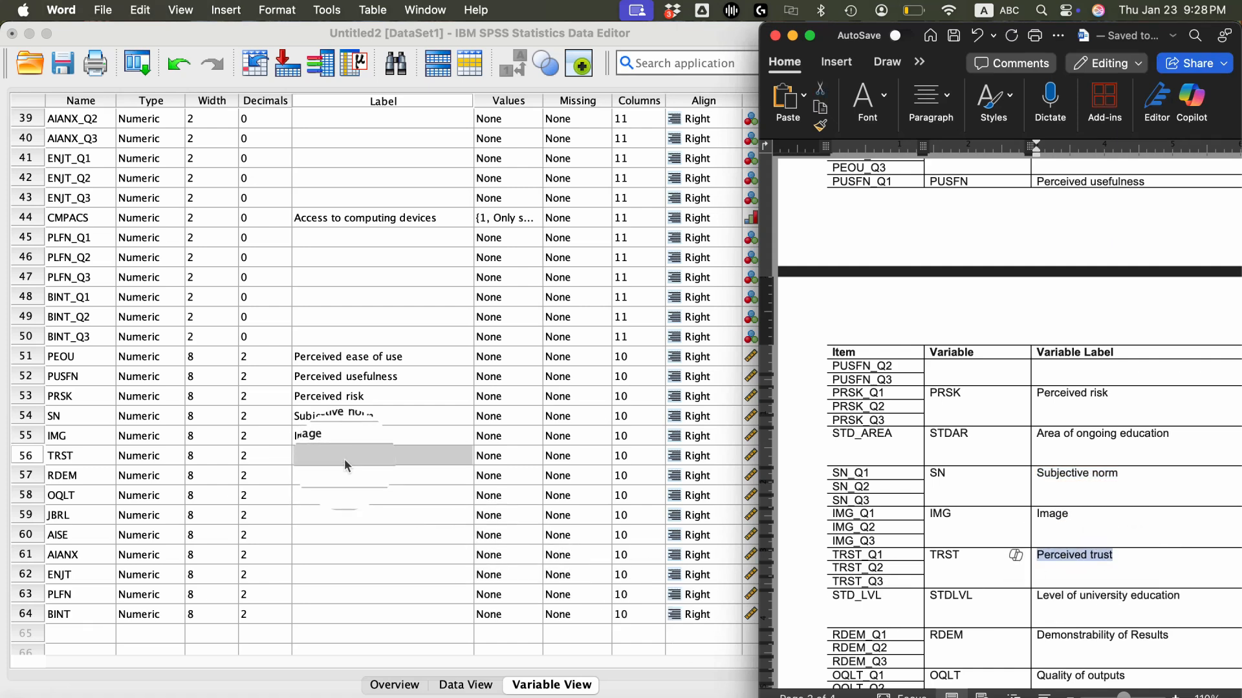
pyautogui.click(344, 459)
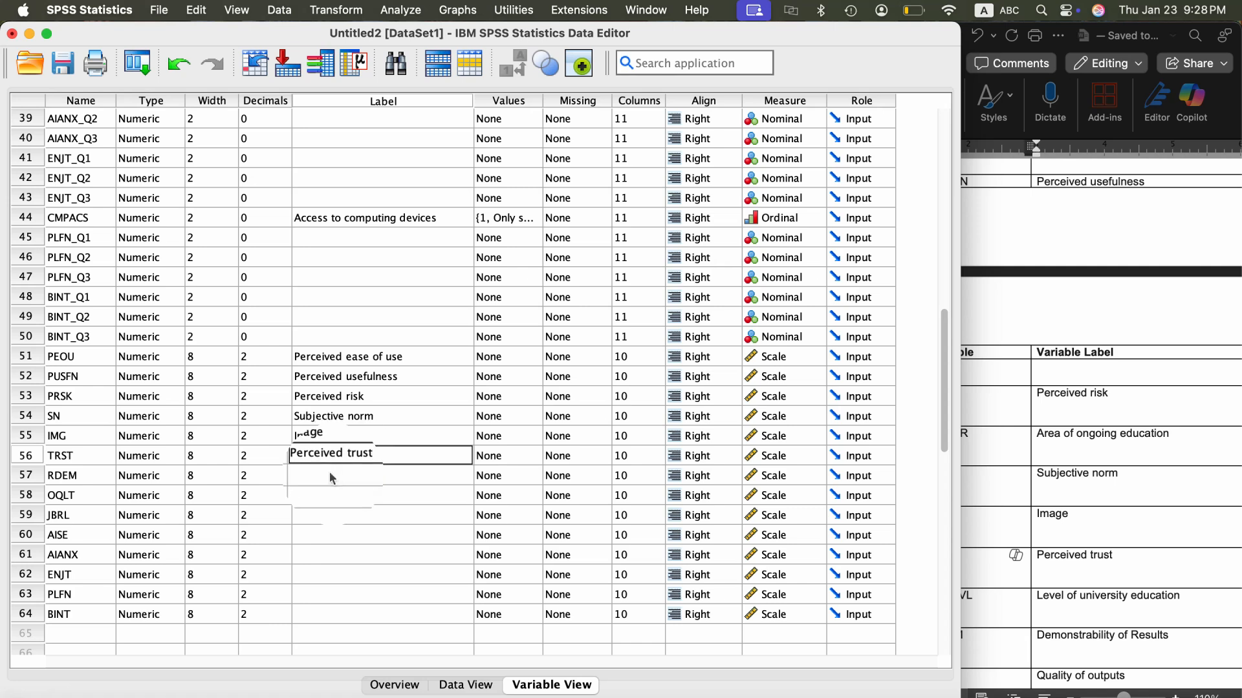
pyautogui.click(333, 475)
# - Copy "Demonstrability of Results" from the Word codebook and paste it as the label of RDEM in SPSS
pyautogui.click(1097, 594)
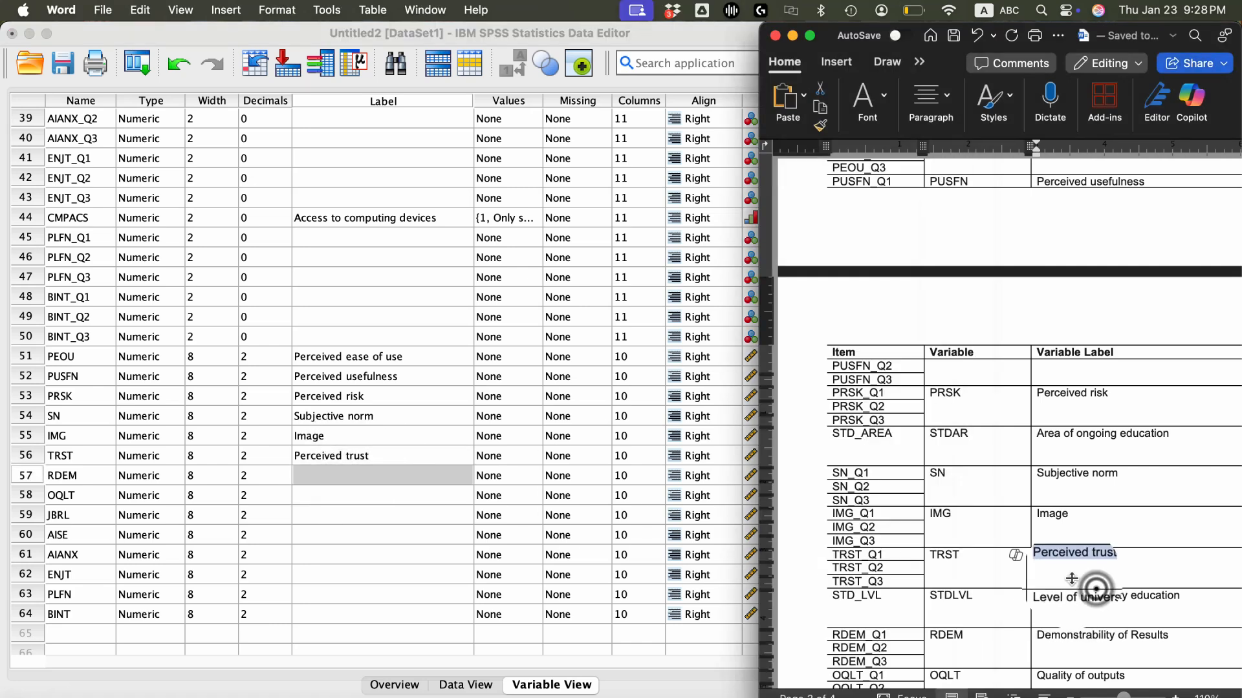
pyautogui.scroll(-2, 1097, 601)
pyautogui.scroll(-1, 1096, 603)
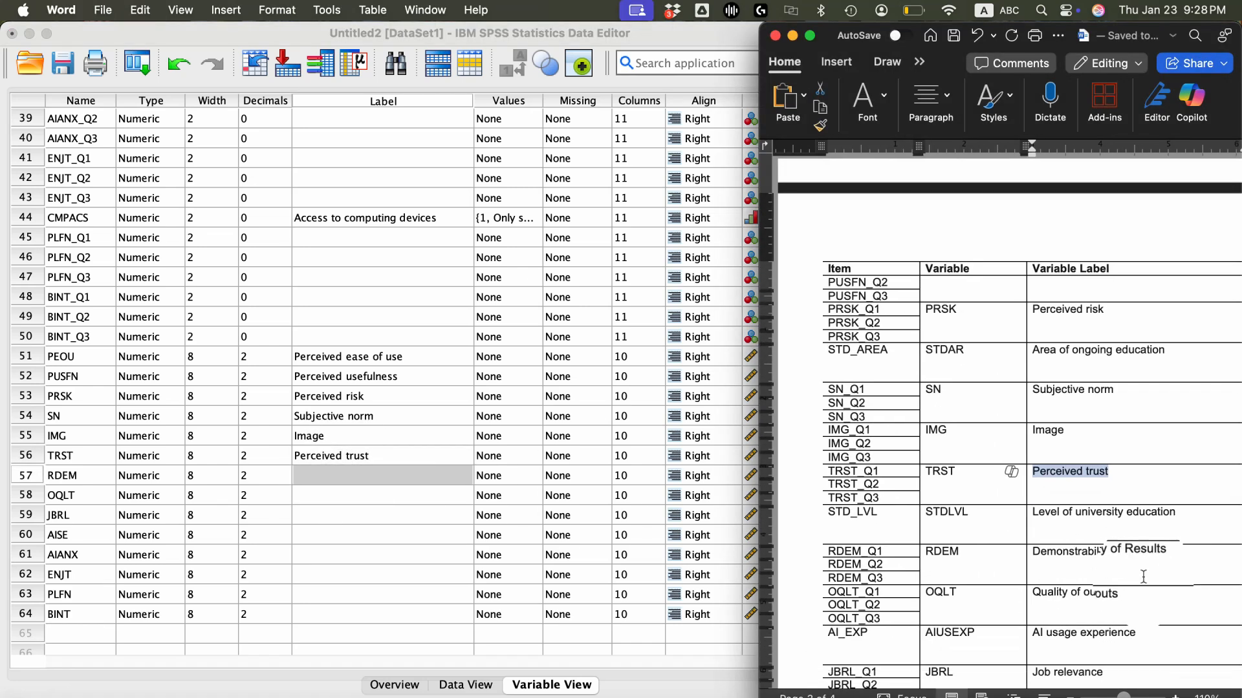
pyautogui.moveTo(1182, 553); pyautogui.dragTo(1067, 554)
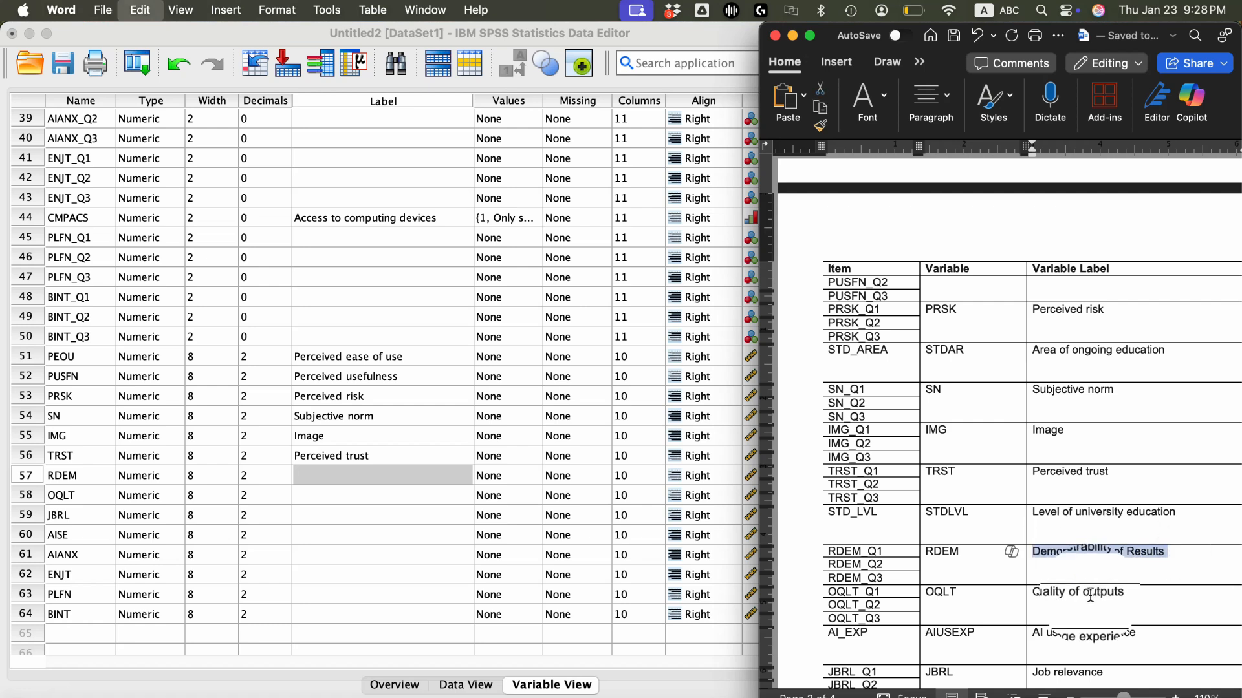
pyautogui.click(378, 475)
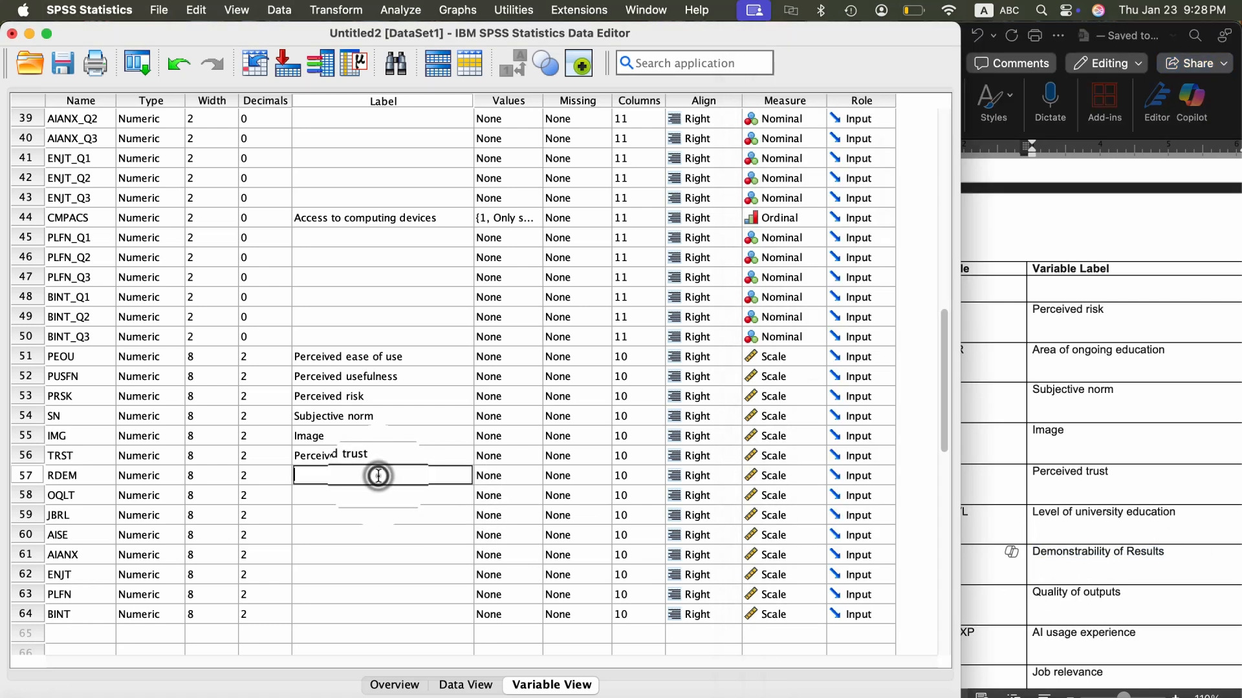
pyautogui.press('super+v')
pyautogui.click(374, 490)
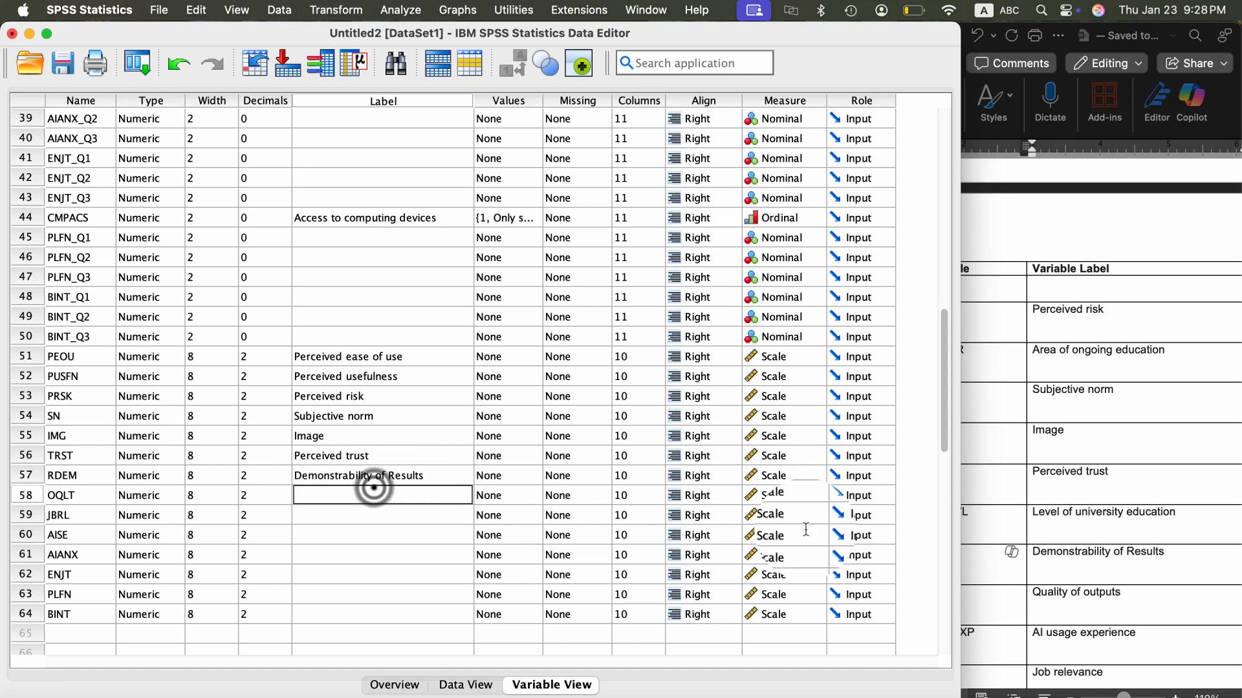
# - Copy "Quality of outputs" from the Word codebook and paste it as the label of OQLT in SPSS
pyautogui.click(1104, 568)
pyautogui.click(1132, 596)
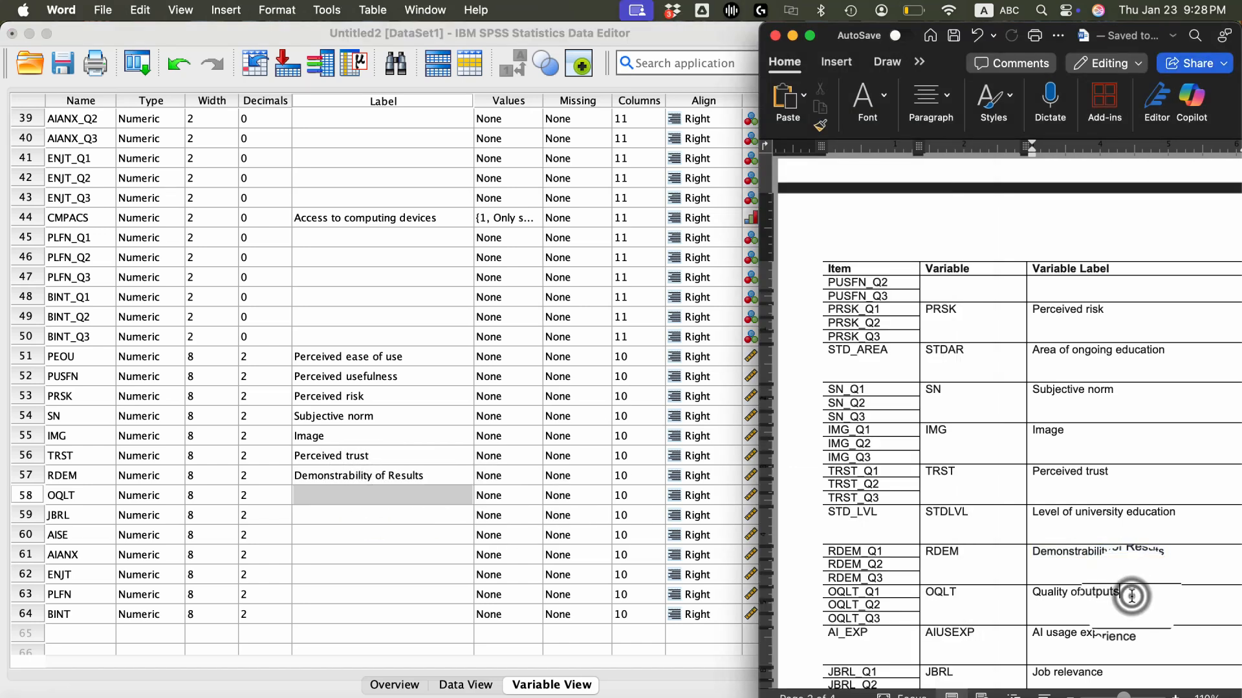
pyautogui.moveTo(1131, 595); pyautogui.dragTo(1053, 590)
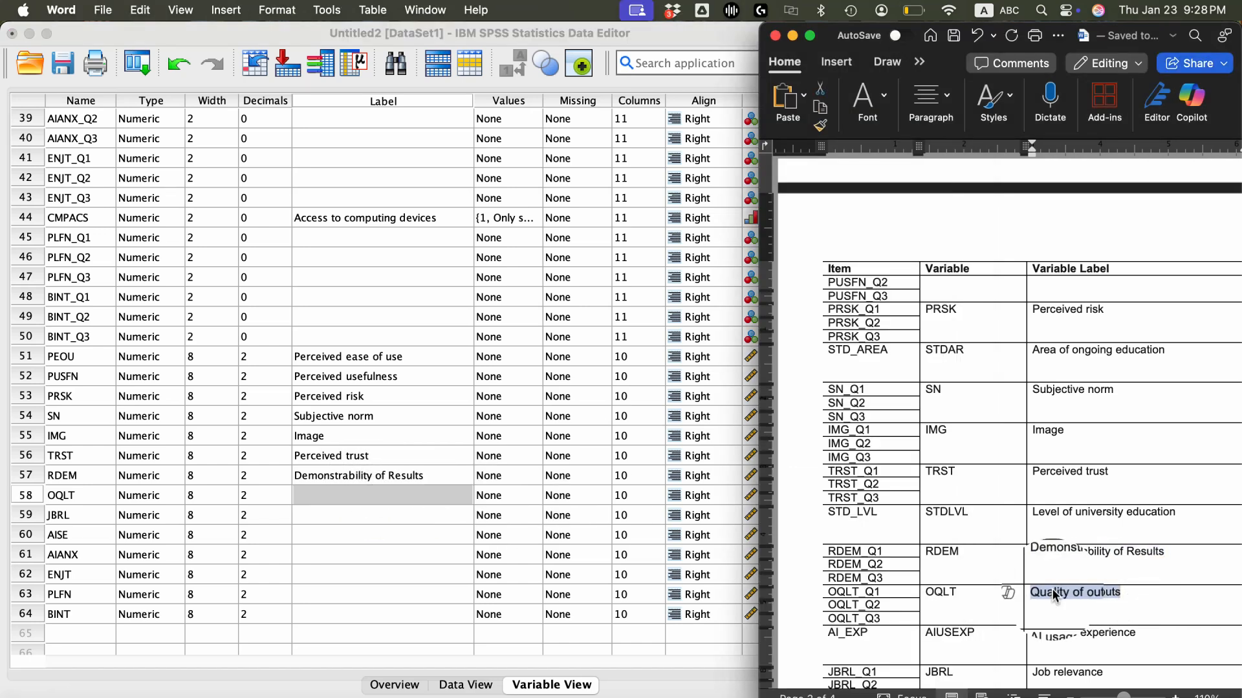
pyautogui.click(324, 490)
pyautogui.doubleClick(325, 494)
pyautogui.press('super+v')
pyautogui.doubleClick(323, 515)
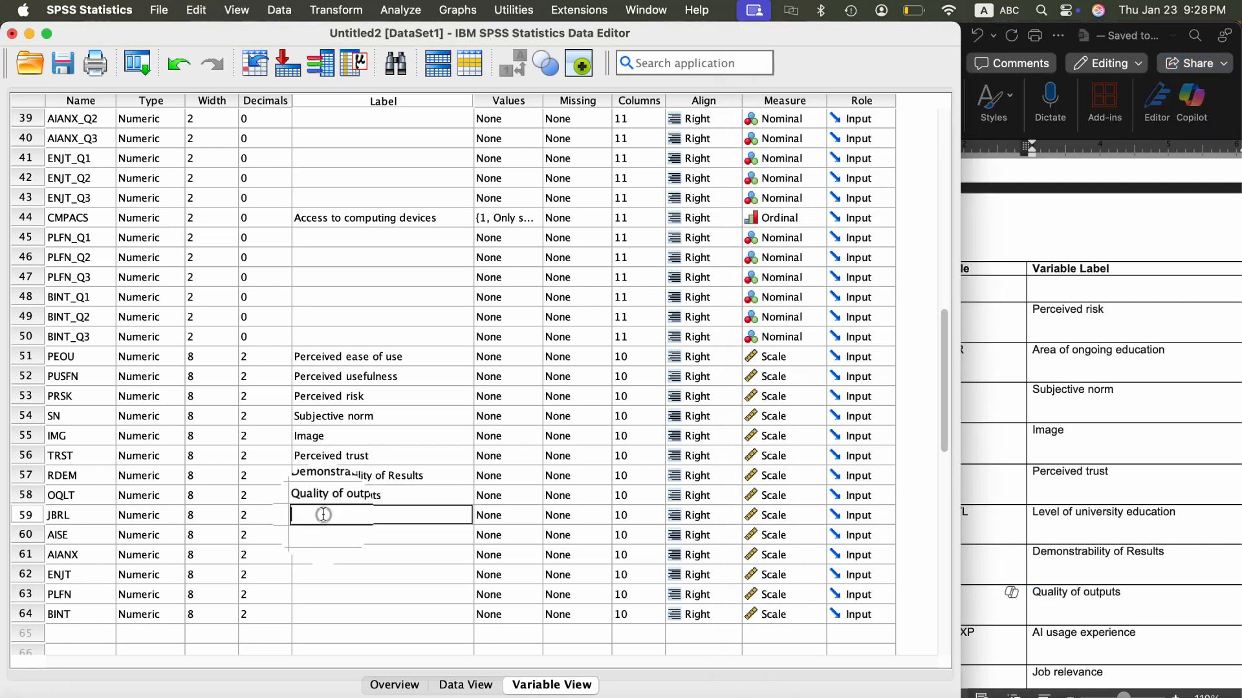
# - Copy "Job relevance" from the Word codebook and paste it as the label of JBRL in SPSS
pyautogui.click(1090, 590)
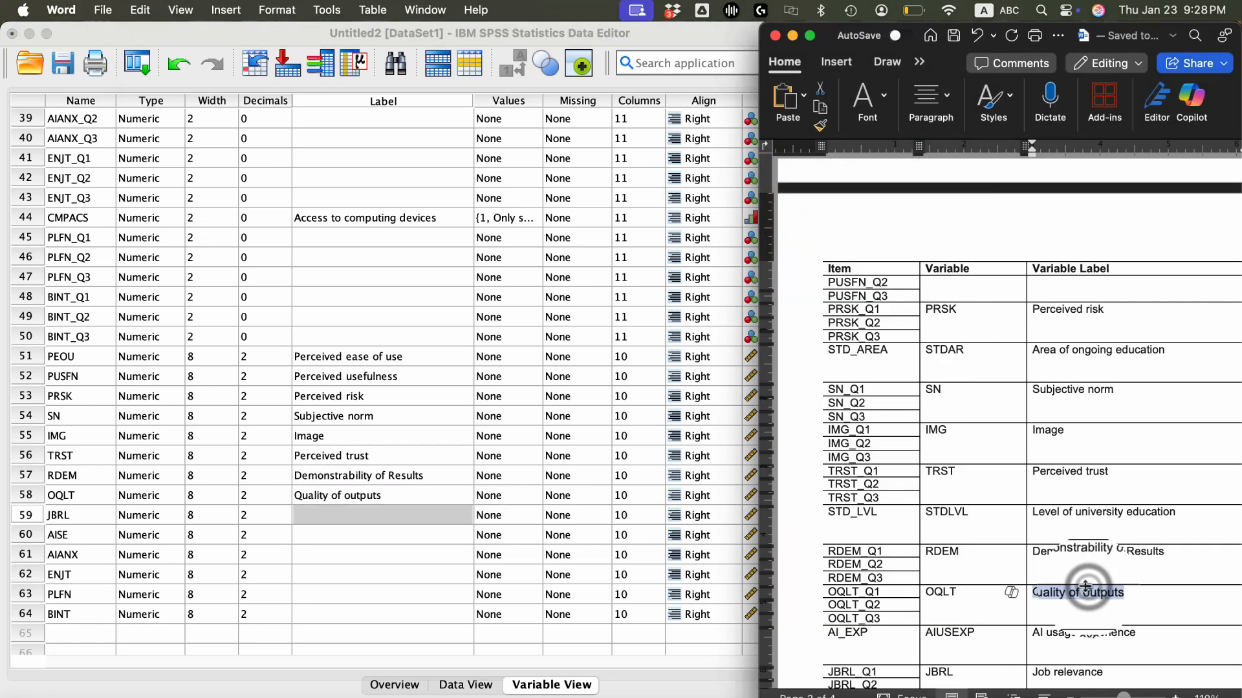
pyautogui.scroll(-5, 1093, 569)
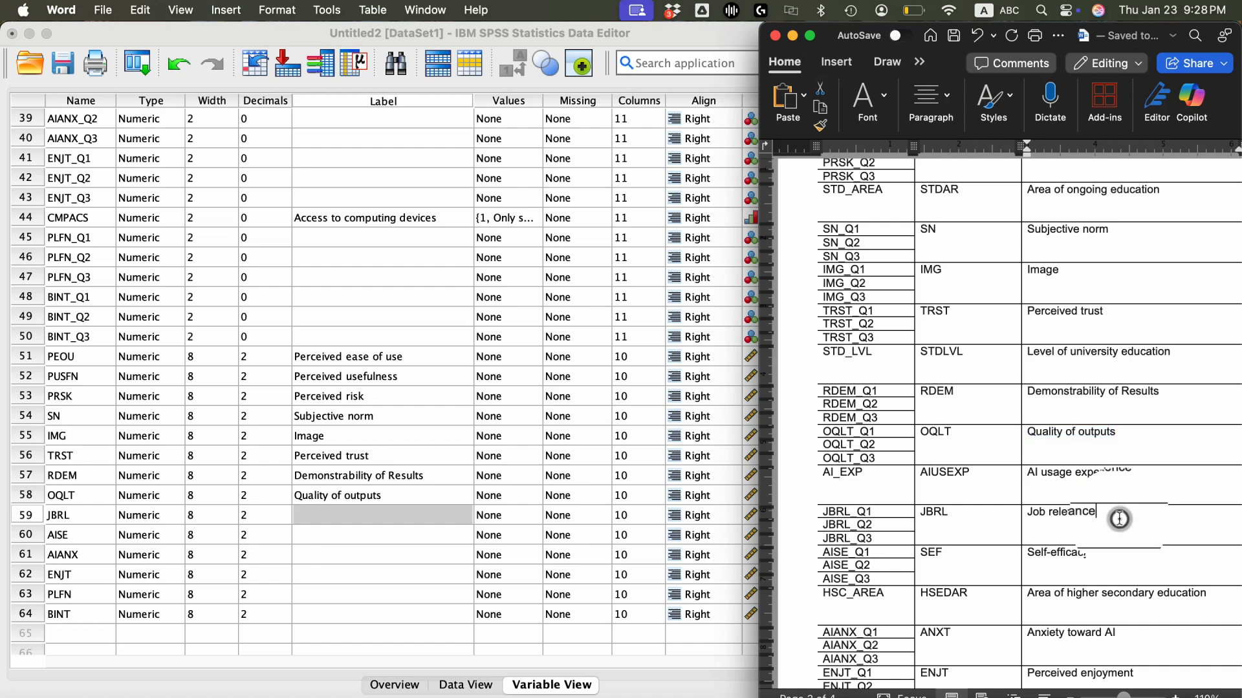
pyautogui.moveTo(1119, 519); pyautogui.dragTo(1026, 511)
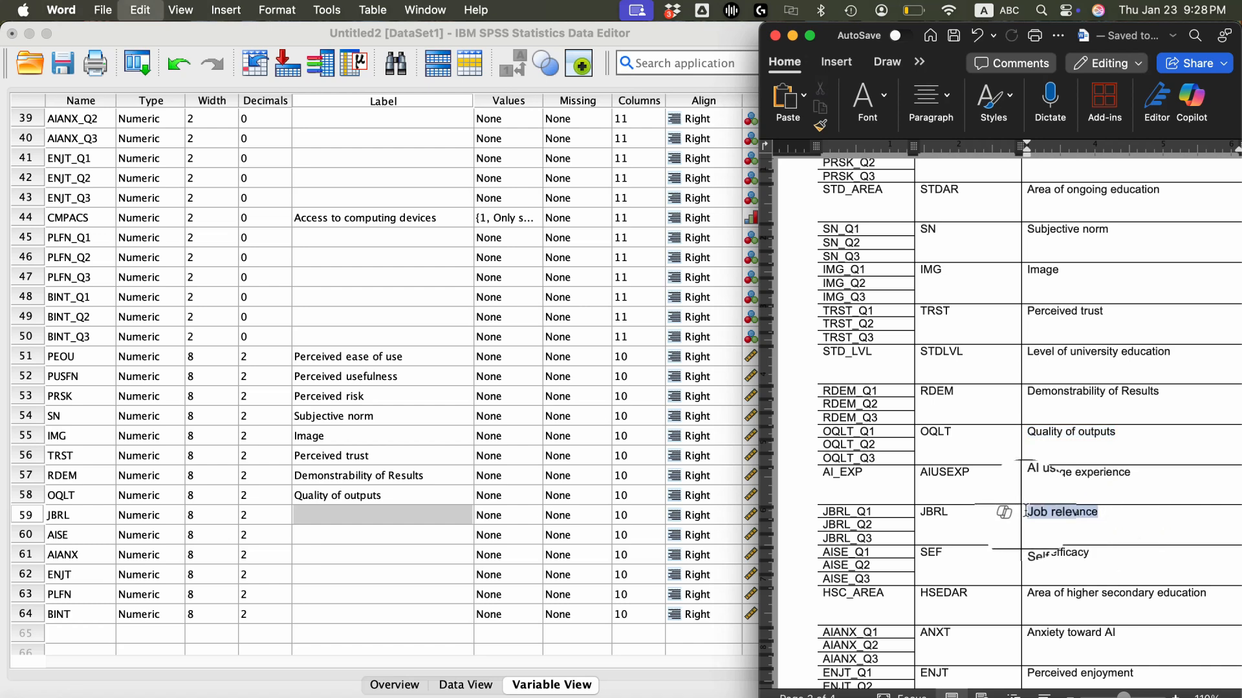
pyautogui.click(420, 511)
pyautogui.click(421, 512)
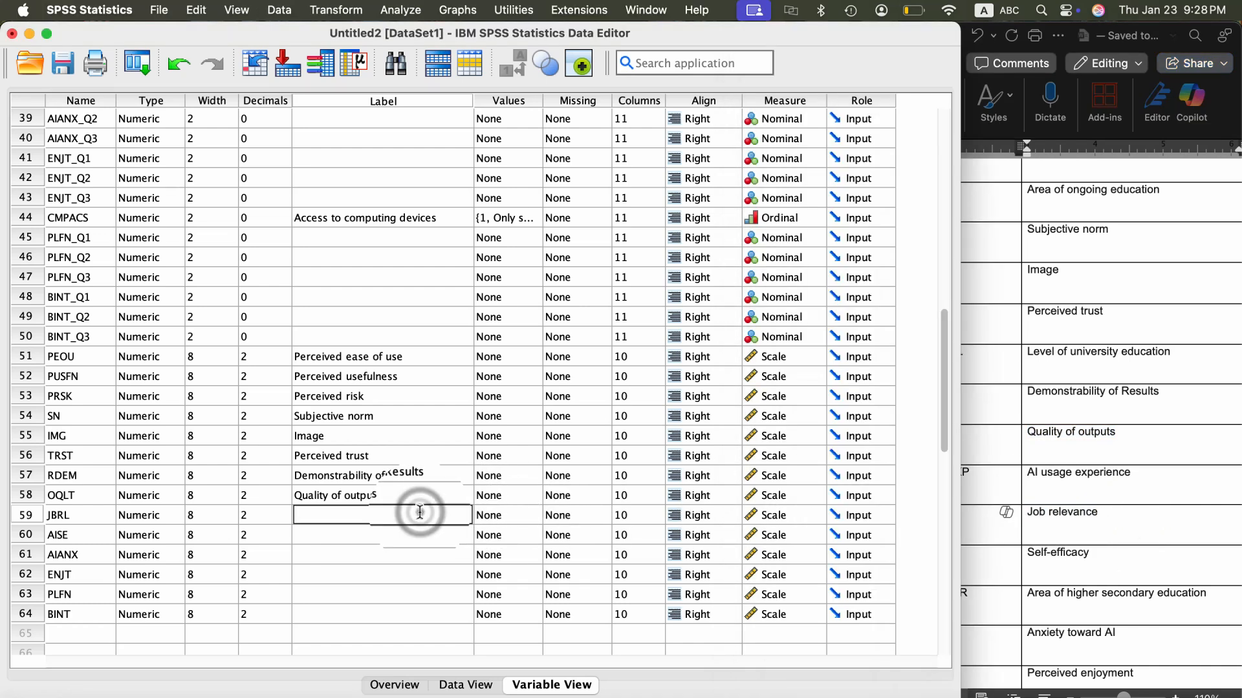
pyautogui.click(333, 538)
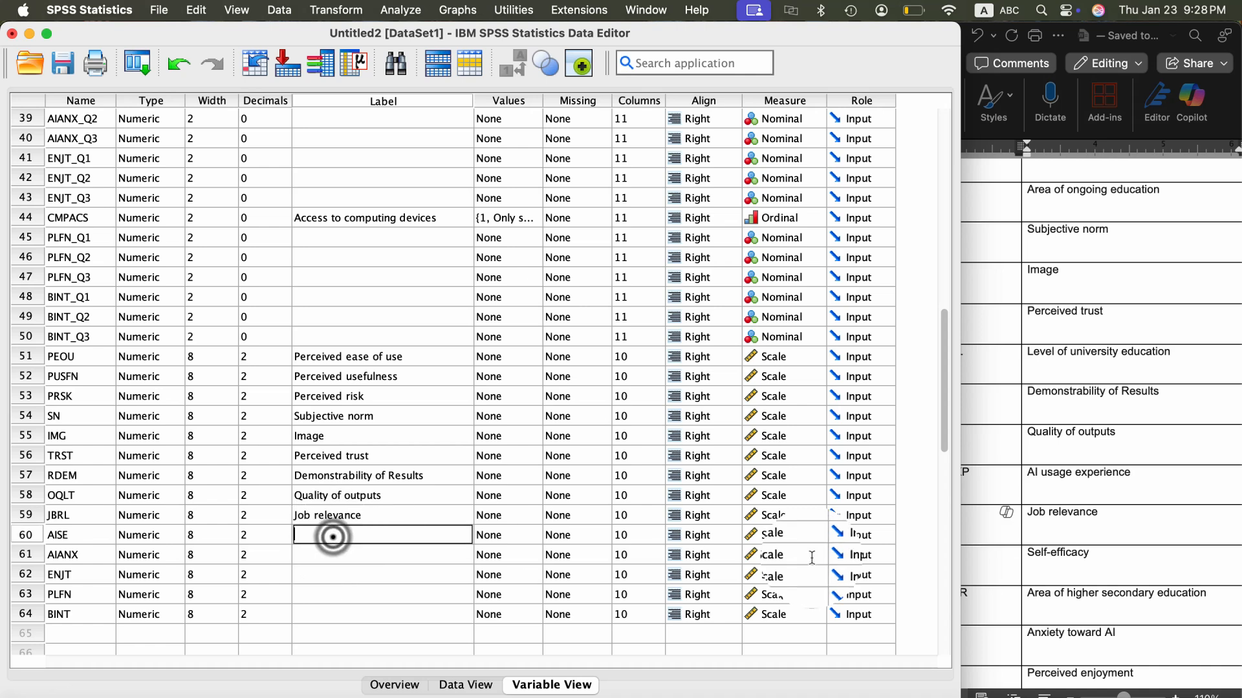
# - Copy "Self-efficacy" from the Word codebook and paste it as the label of AISE in SPSS
pyautogui.click(1106, 577)
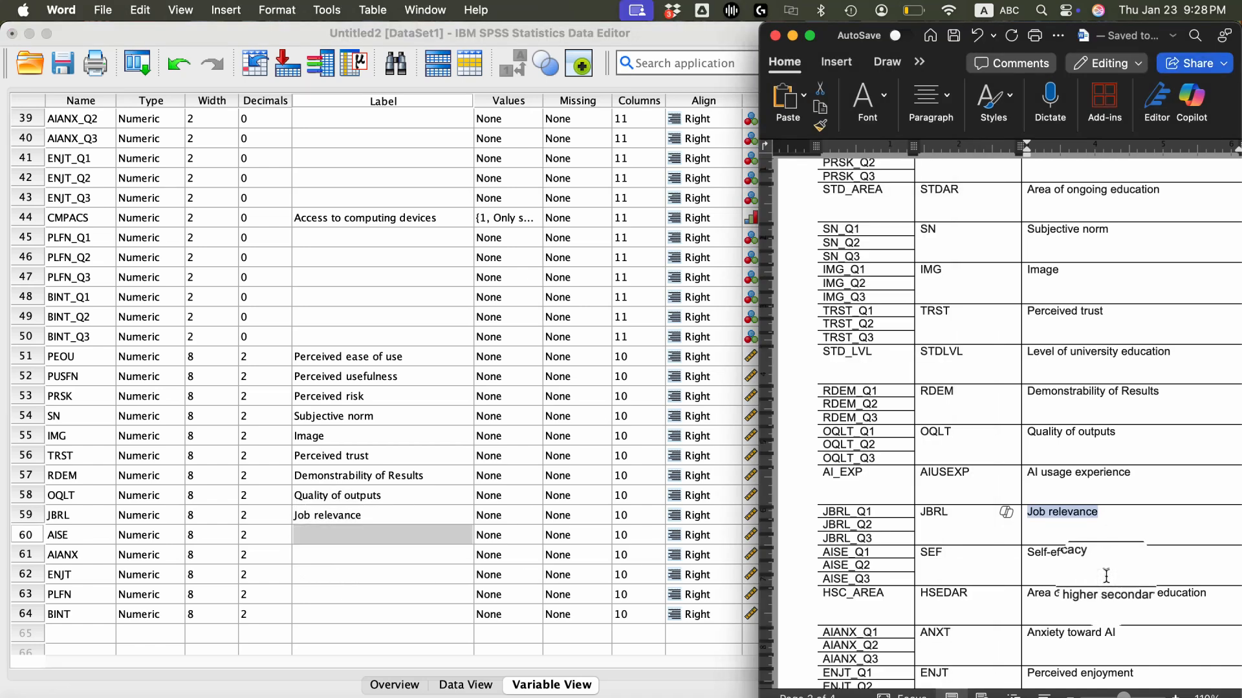
pyautogui.tripleClick(1114, 555)
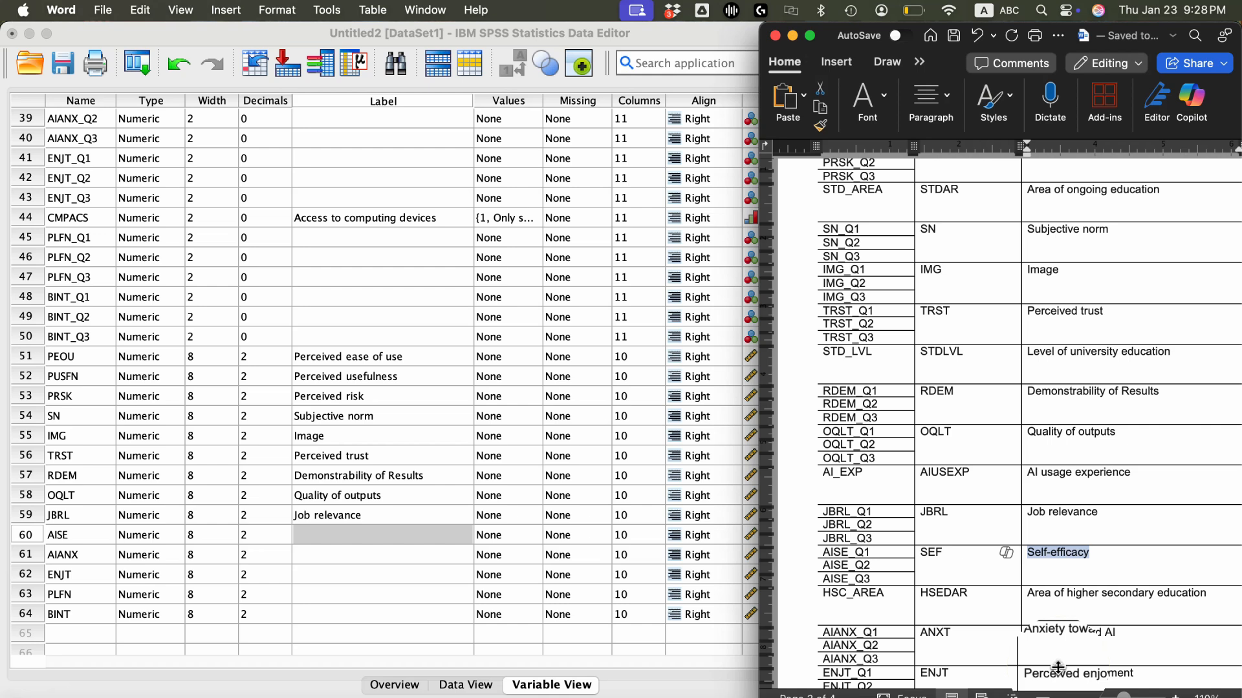
pyautogui.click(379, 528)
pyautogui.click(379, 529)
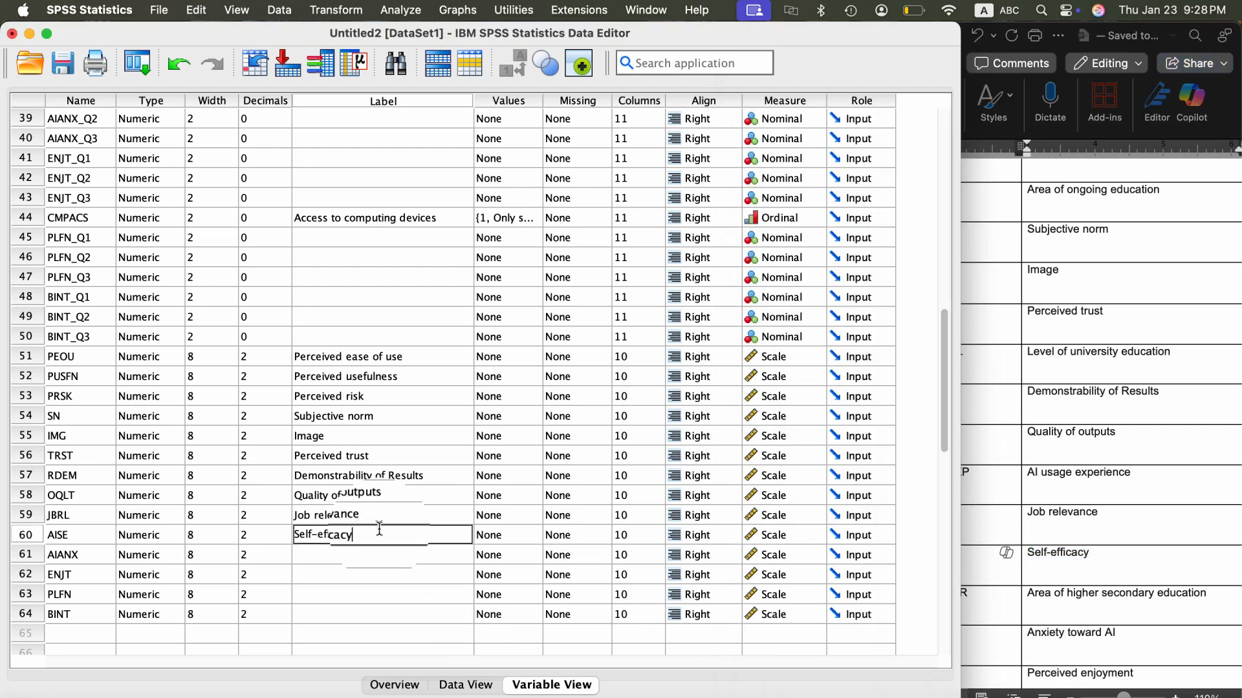
# - Copy "Anxiety toward AI" from the Word codebook and paste it as the label of AIANX in SPSS
pyautogui.scroll(-5, 375, 563)
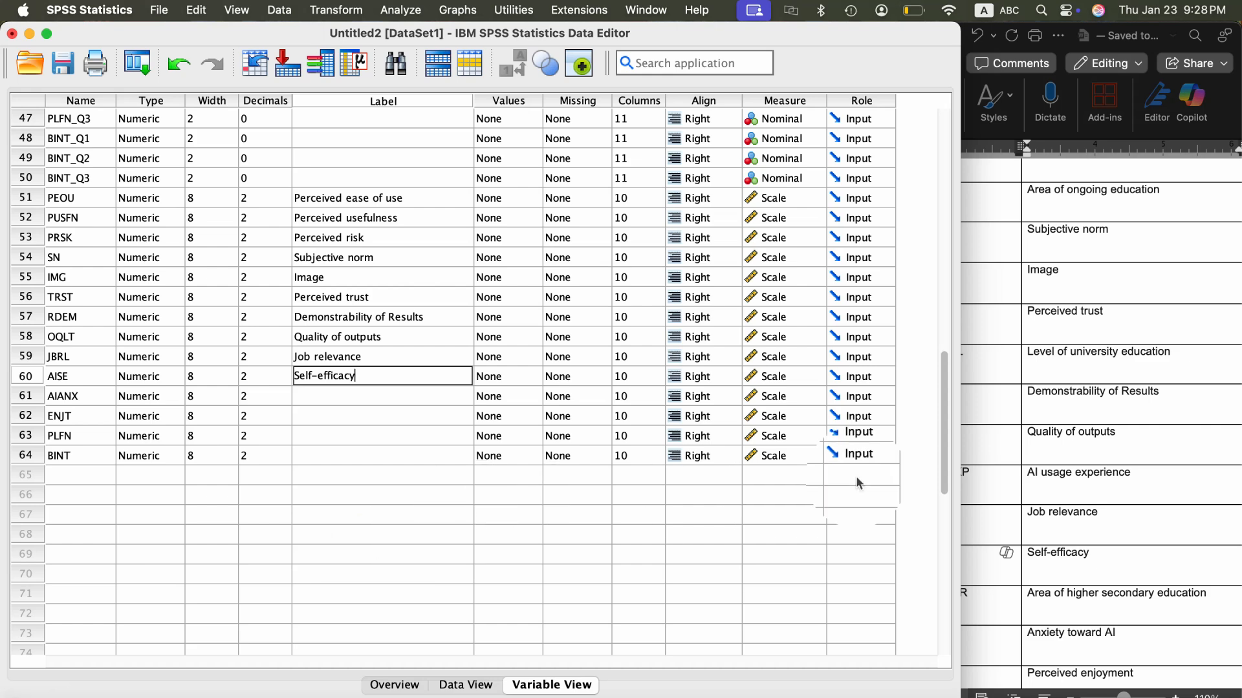
pyautogui.click(1105, 502)
pyautogui.scroll(-3, 1105, 511)
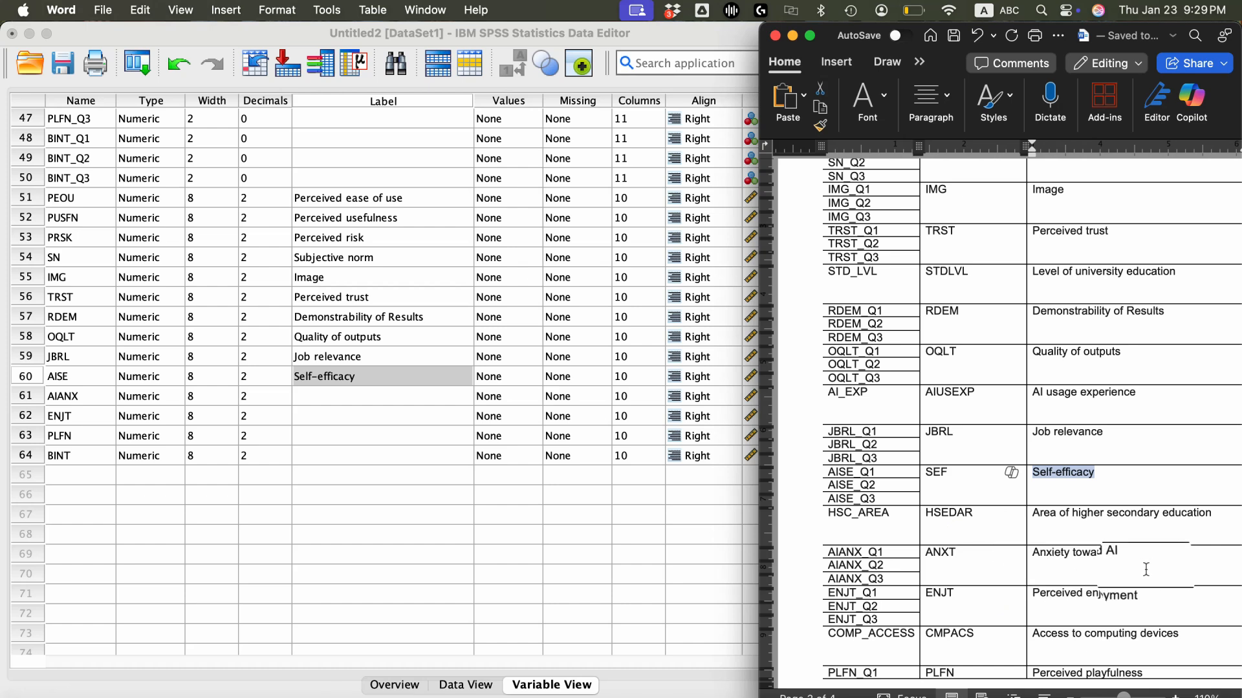
pyautogui.moveTo(1145, 561); pyautogui.dragTo(1045, 552)
pyautogui.press('super+c')
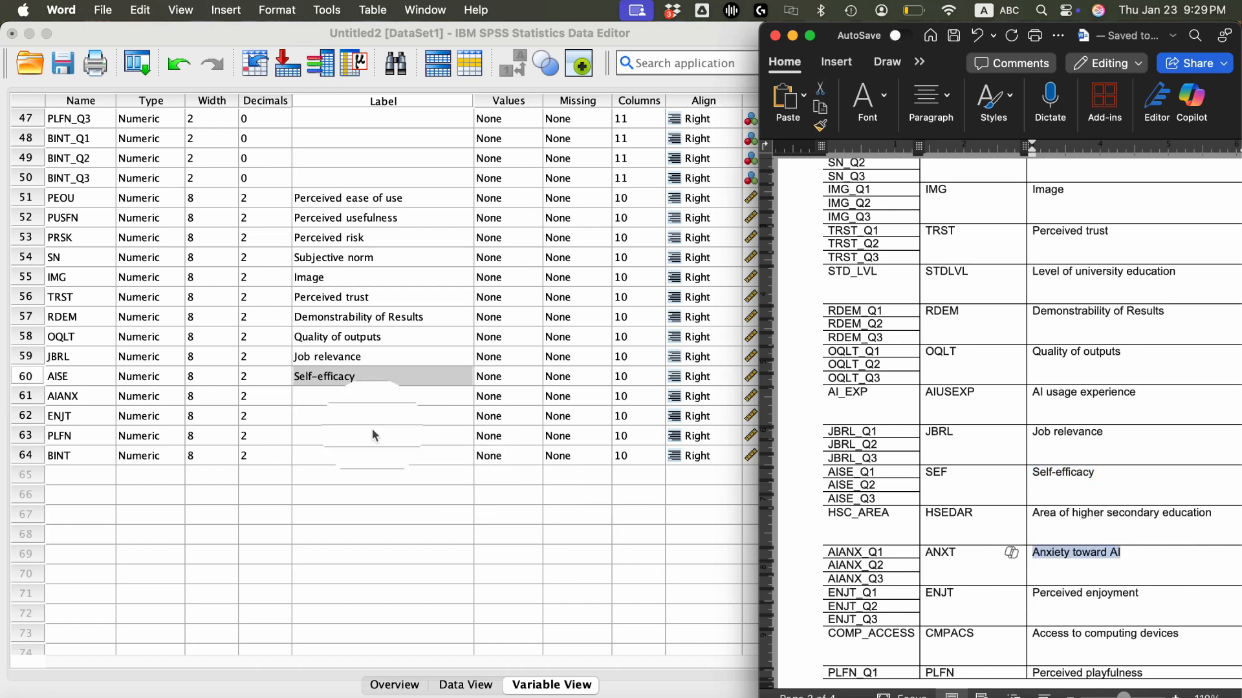
pyautogui.click(340, 393)
pyautogui.doubleClick(340, 393)
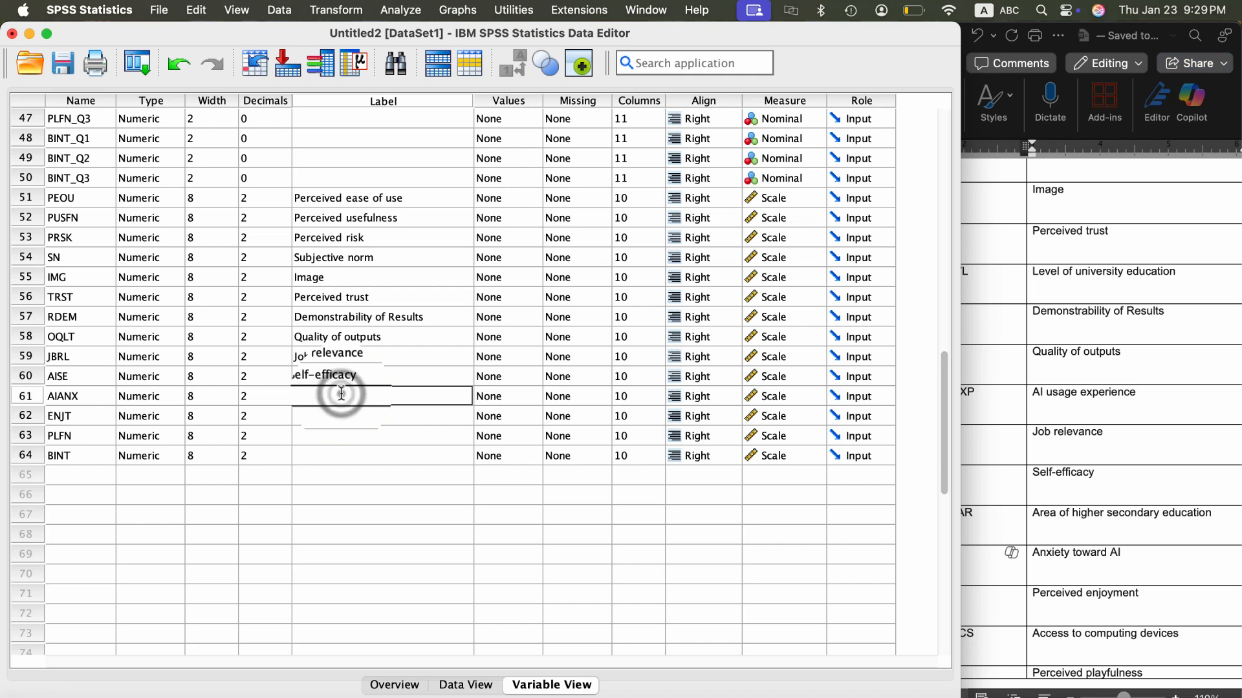
pyautogui.press('super+v')
# - Copy "Perceived enjoyment" from the Word codebook and paste it as the label of ENJT in SPSS
pyautogui.click(1115, 564)
pyautogui.scroll(-3, 1117, 569)
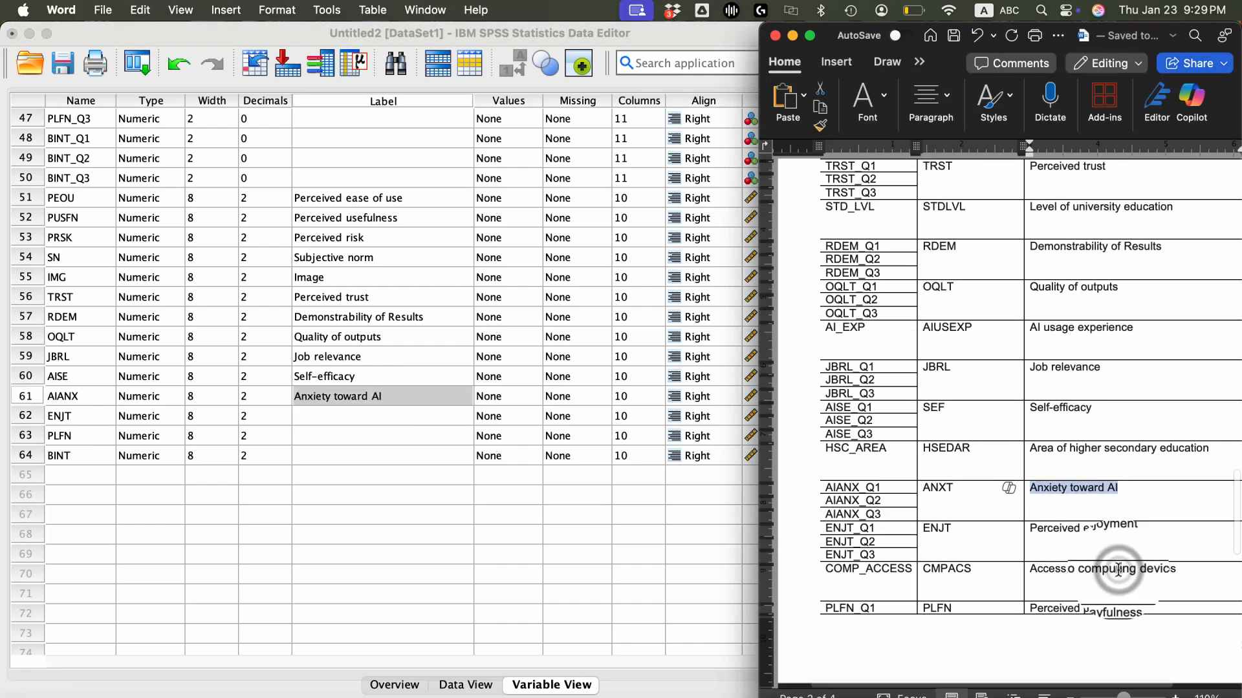
pyautogui.click(1147, 496)
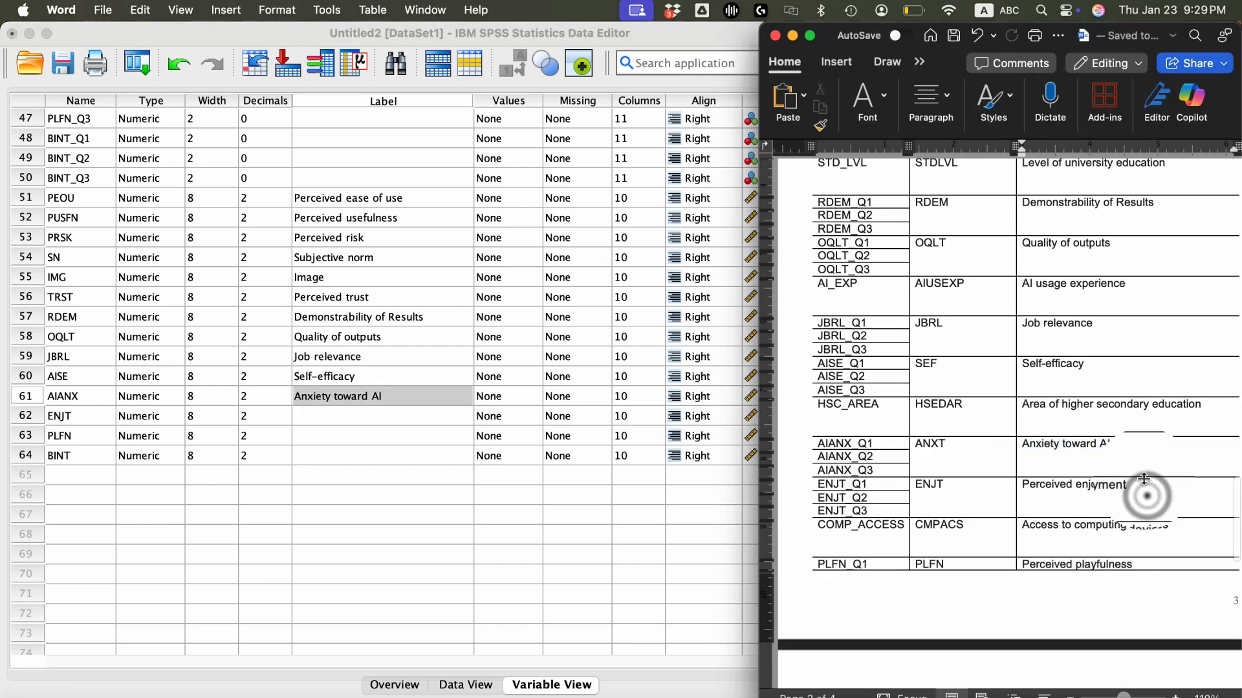
pyautogui.tripleClick(1144, 489)
pyautogui.press('super+c')
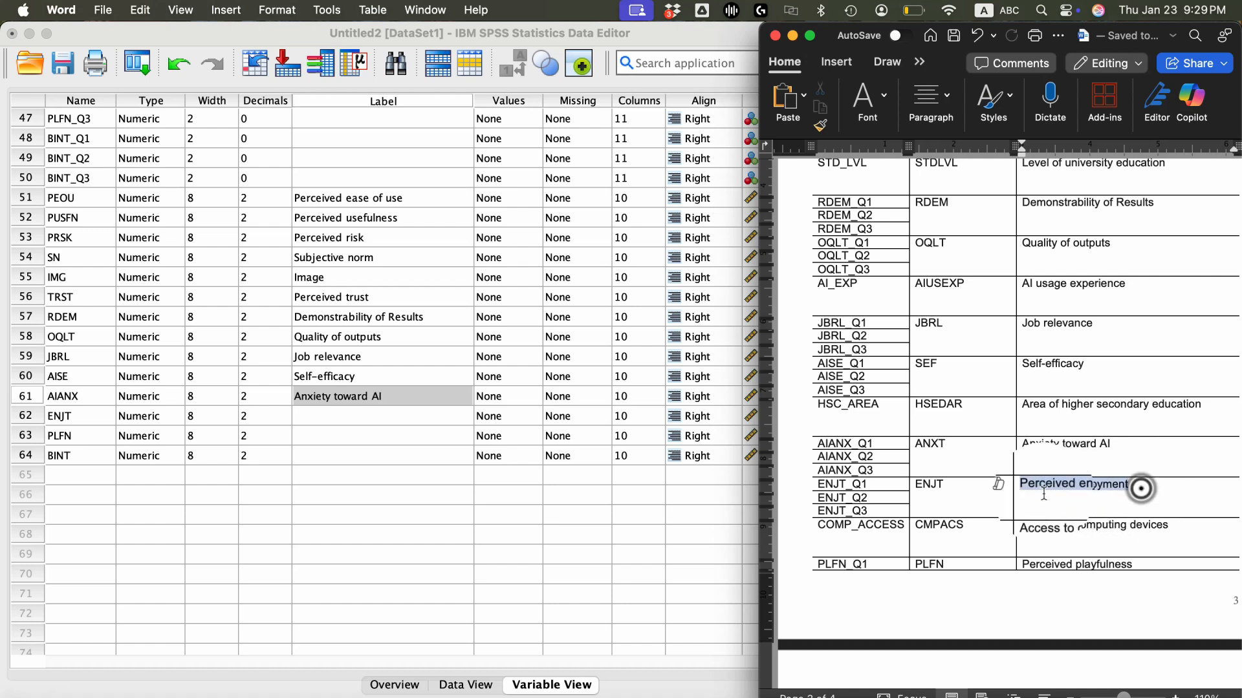
pyautogui.click(305, 414)
pyautogui.doubleClick(302, 415)
pyautogui.press('super+v')
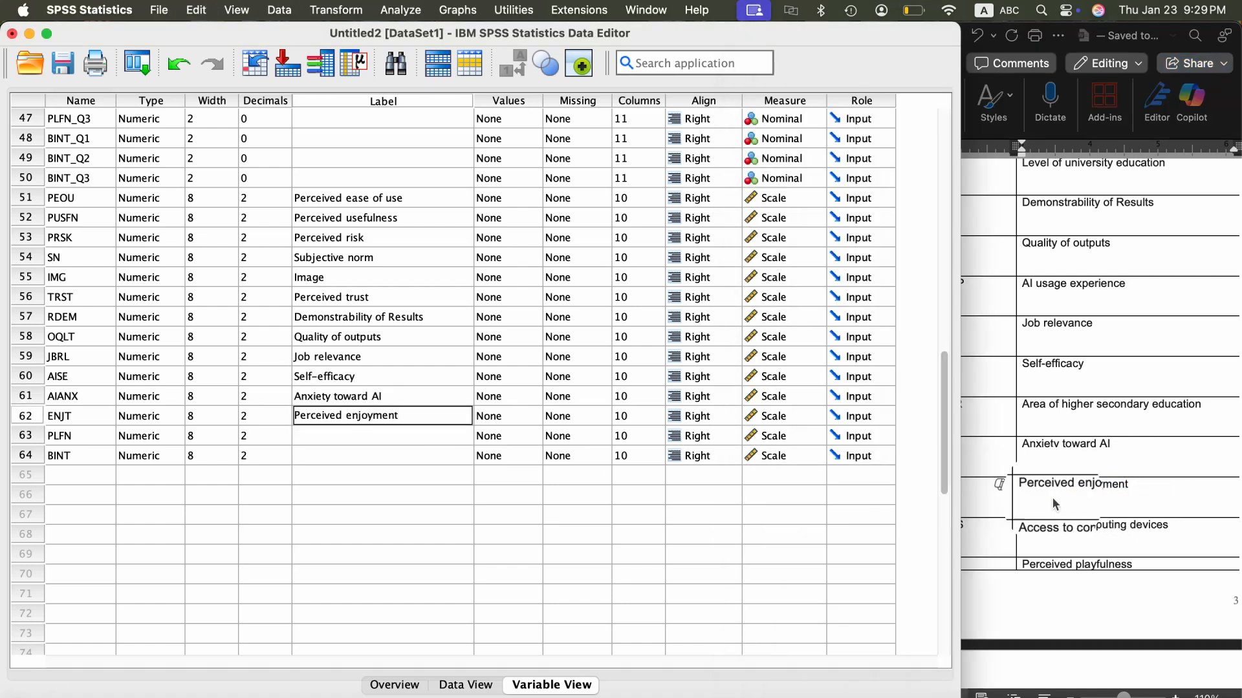
# - Copy "Perceived playfulness" from the Word codebook and paste it as the label of PLFN in SPSS
pyautogui.click(1147, 520)
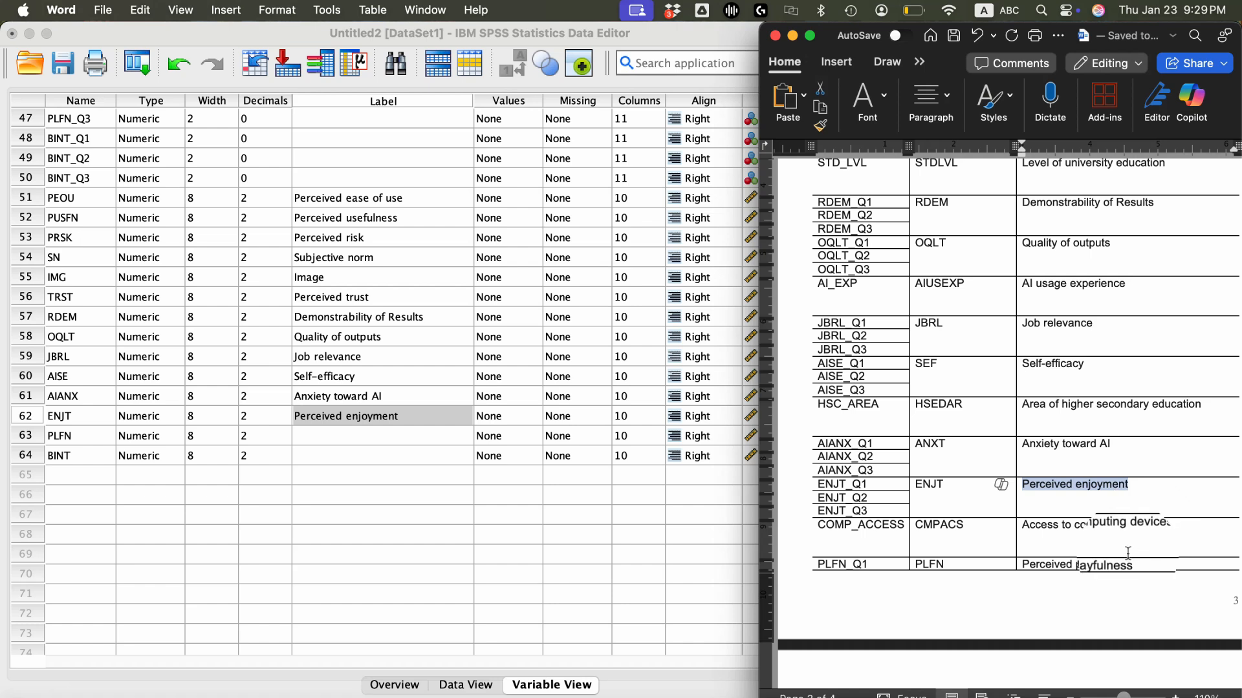
pyautogui.scroll(-5, 1147, 519)
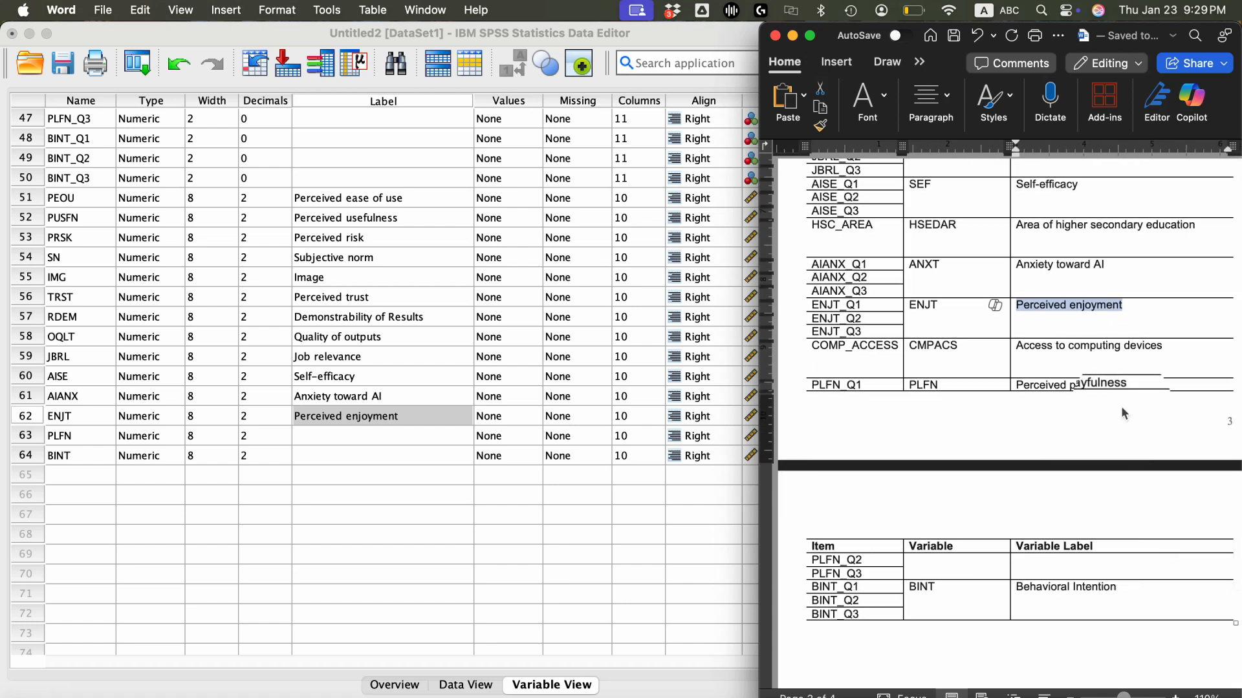
pyautogui.moveTo(1137, 388); pyautogui.dragTo(1048, 384)
pyautogui.press('super+c')
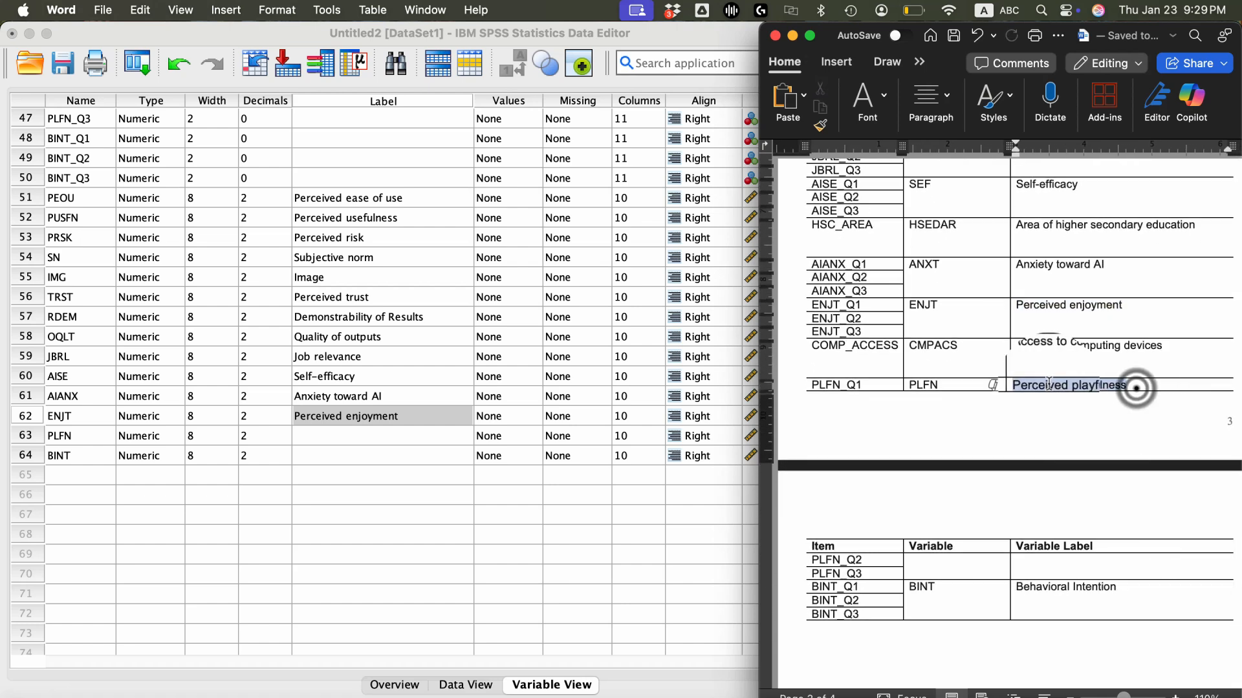
pyautogui.click(320, 432)
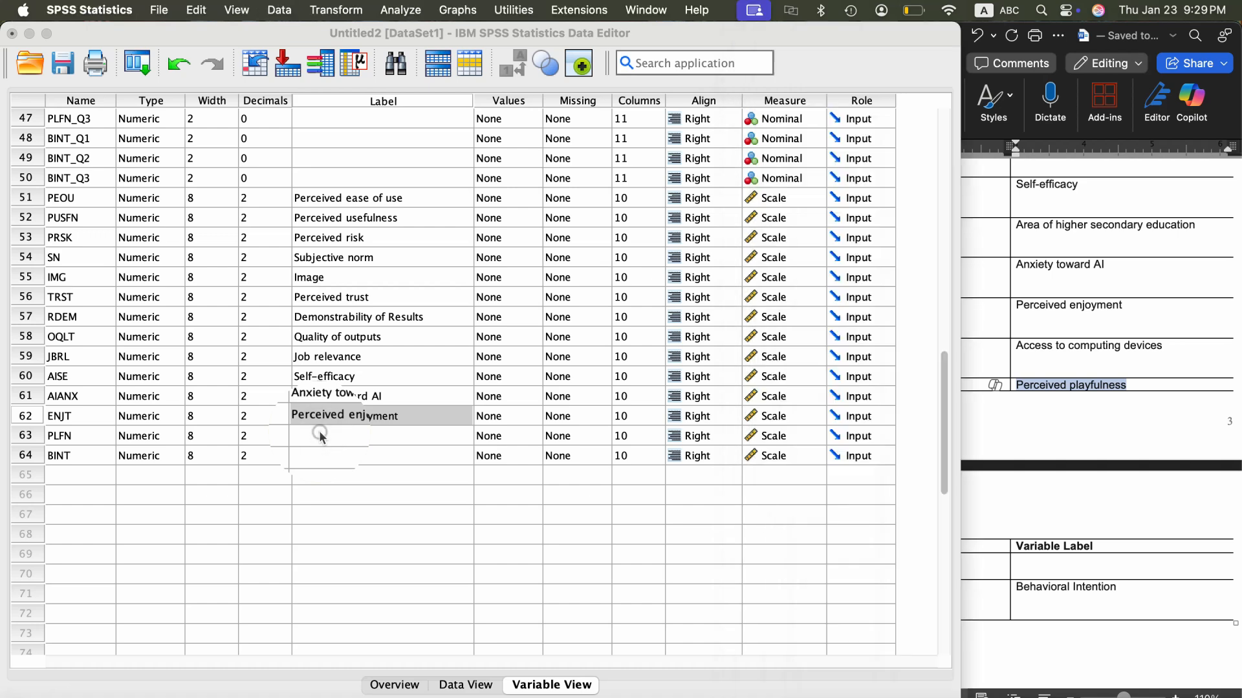
pyautogui.click(320, 432)
pyautogui.press('super+v')
pyautogui.click(381, 455)
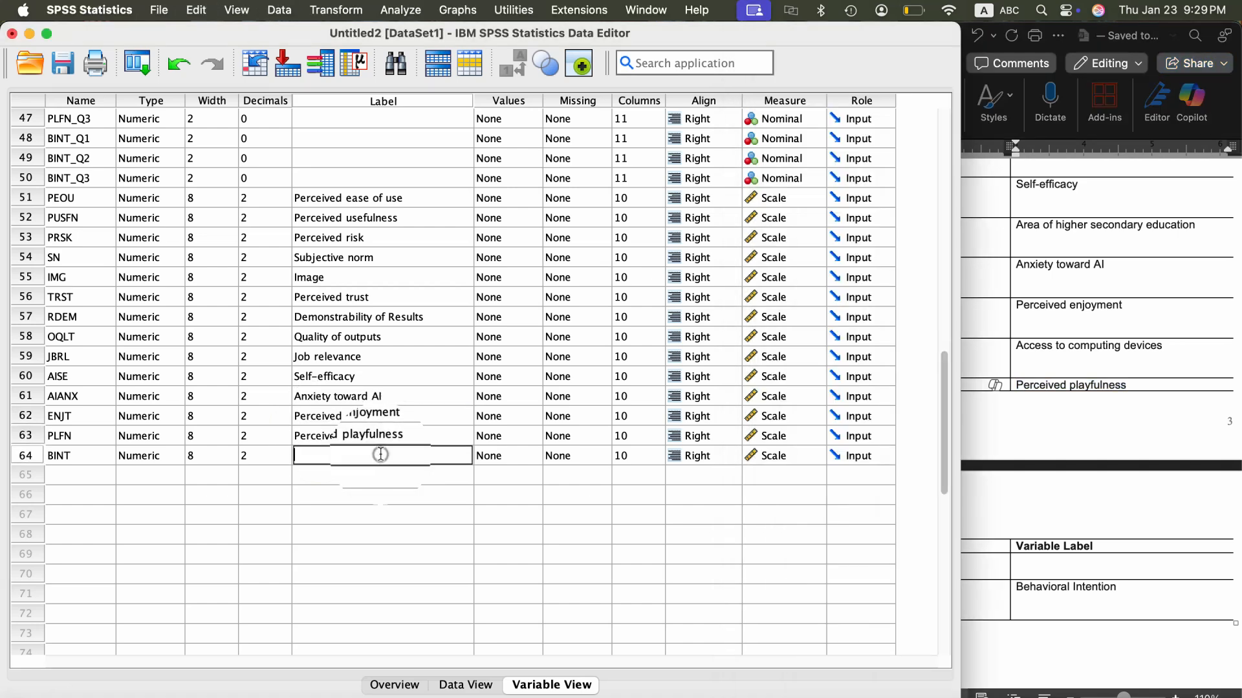
# - Copy "Behavioral Intention" from the Word codebook and paste it as the label of BINT in SPSS
pyautogui.click(1096, 433)
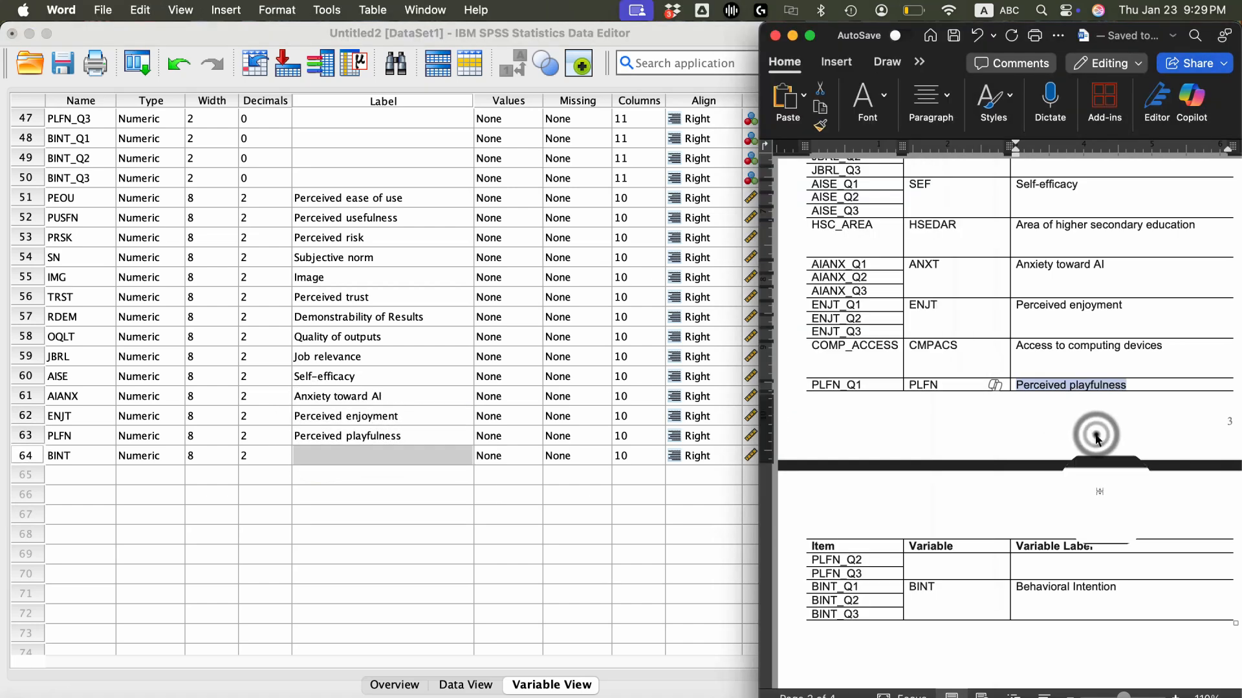
pyautogui.moveTo(1131, 587); pyautogui.dragTo(1046, 581)
pyautogui.press('super+c')
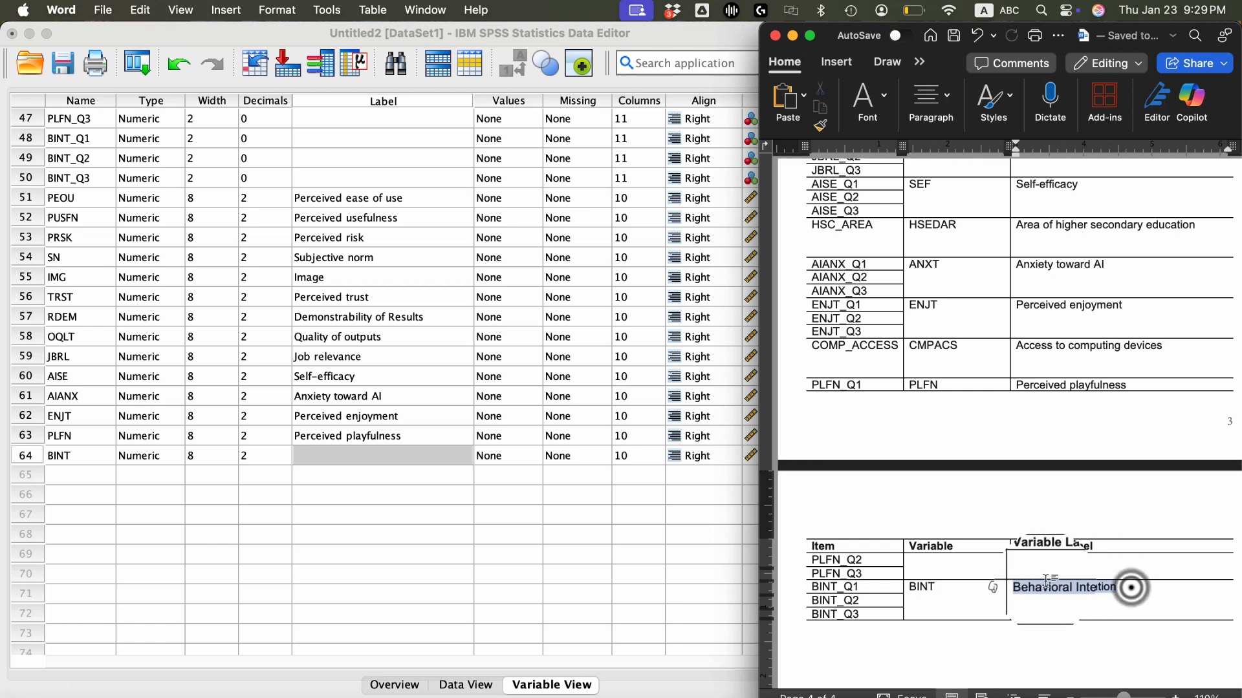
pyautogui.click(413, 454)
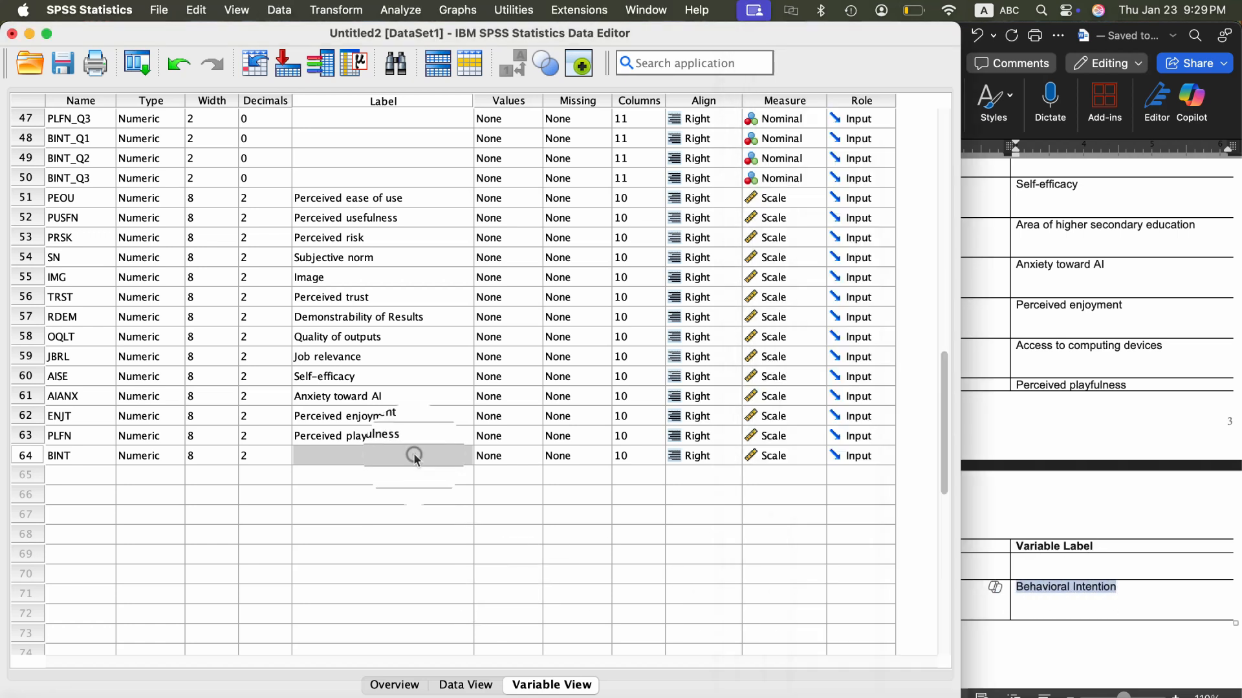
pyautogui.click(411, 451)
pyautogui.press('super+v')
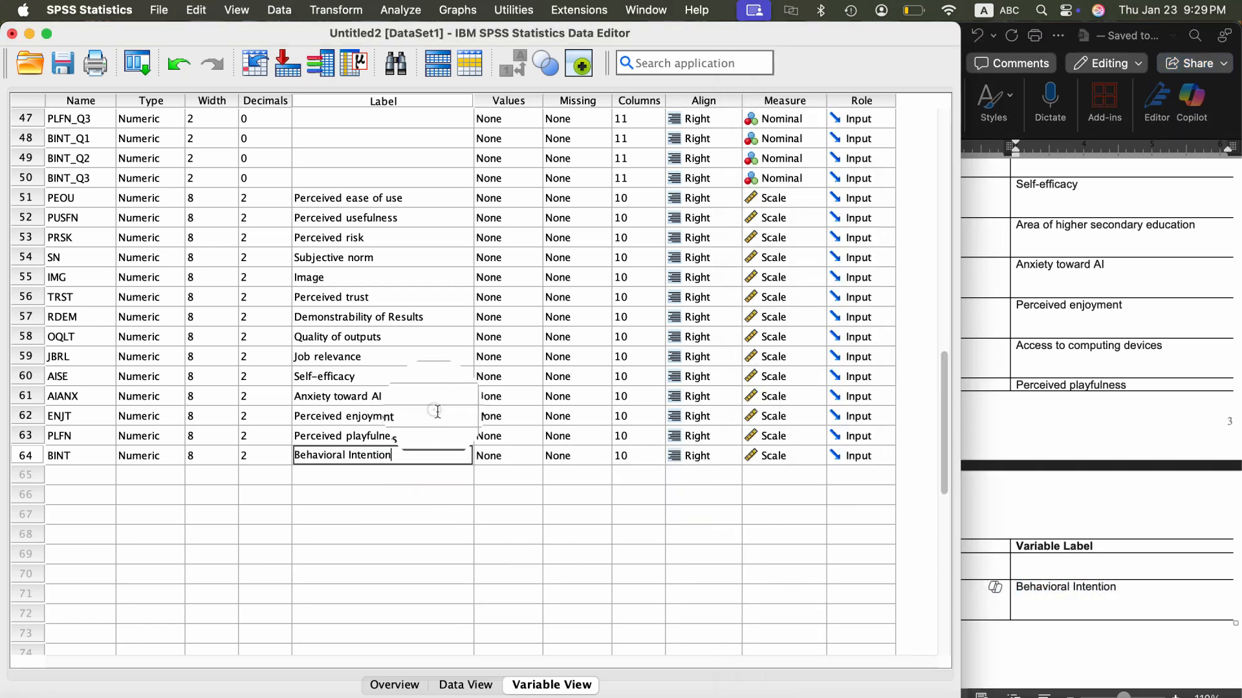
pyautogui.click(435, 414)
pyautogui.click(450, 535)
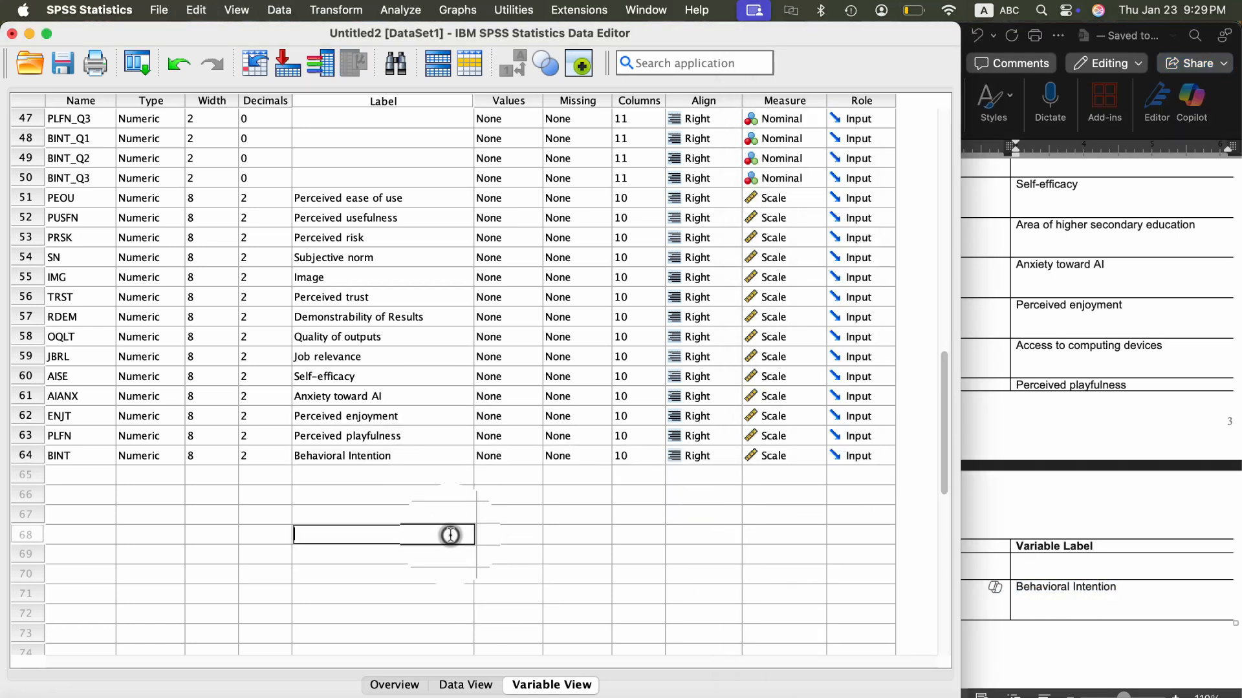
# - Review the items, variables and variable labels in the Word codebook against the labelled composite variables in SPSS
pyautogui.click(1148, 525)
pyautogui.scroll(3, 996, 498)
pyautogui.scroll(2, 995, 498)
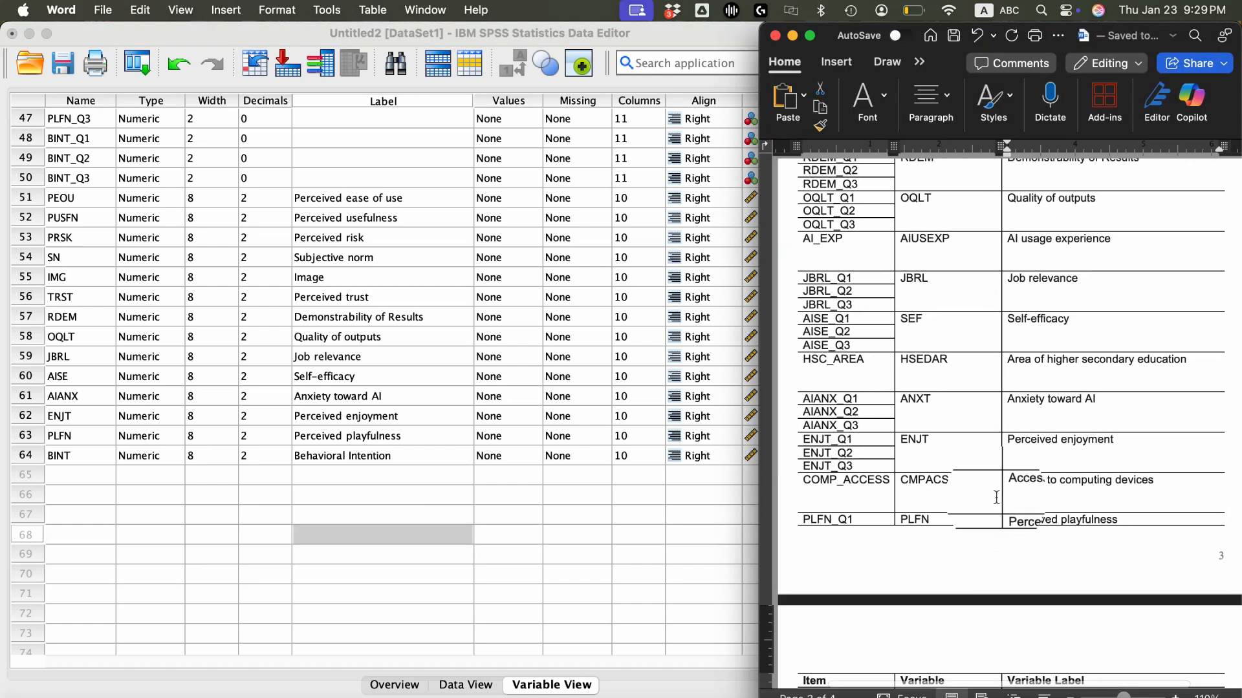
pyautogui.scroll(5, 995, 497)
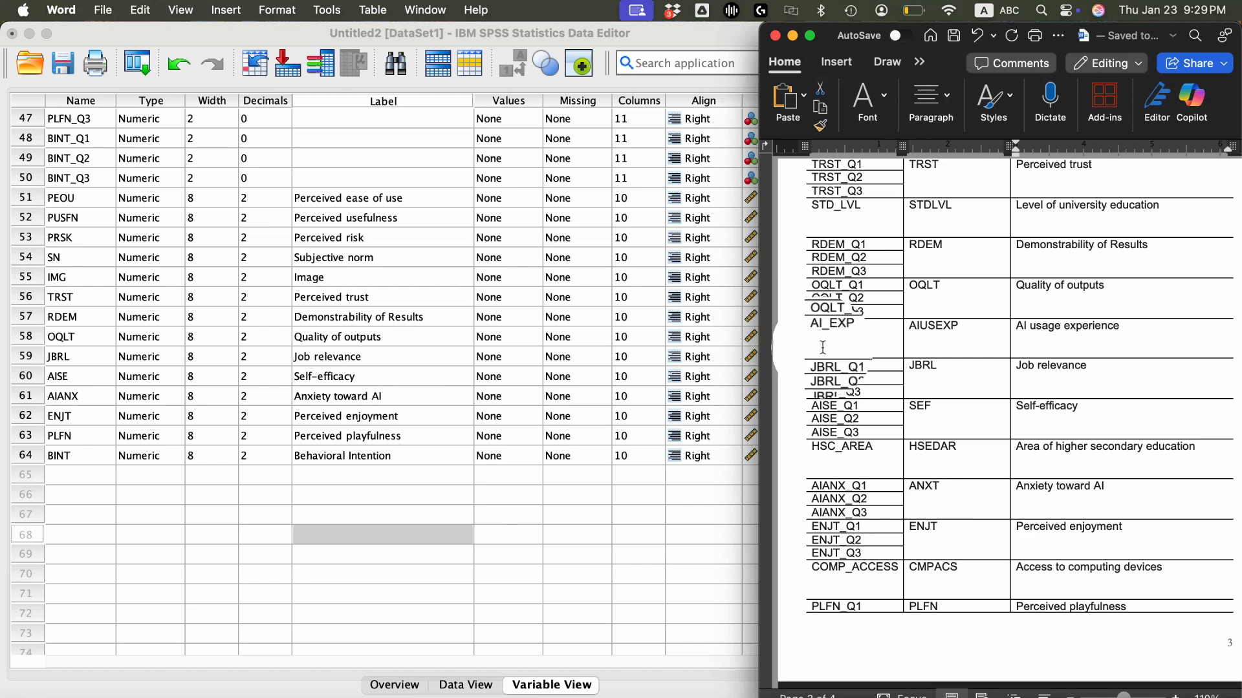
pyautogui.scroll(10, 1009, 421)
pyautogui.scroll(11, 1030, 357)
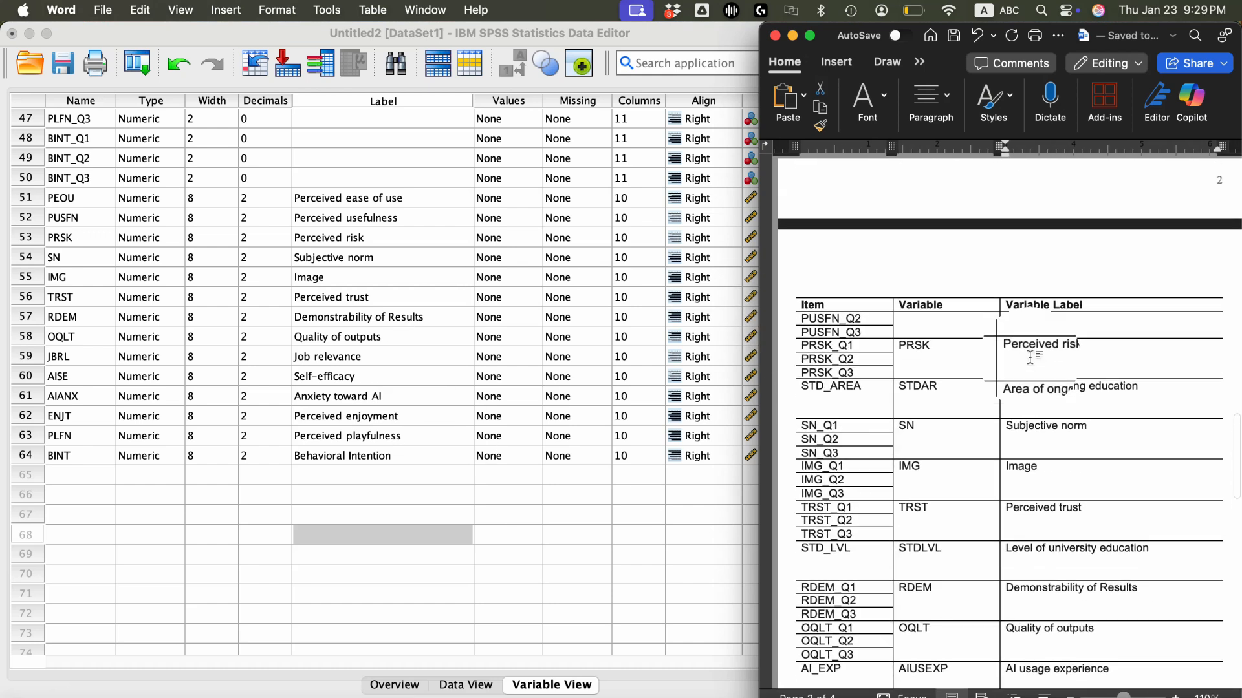
pyautogui.scroll(-1, 1030, 359)
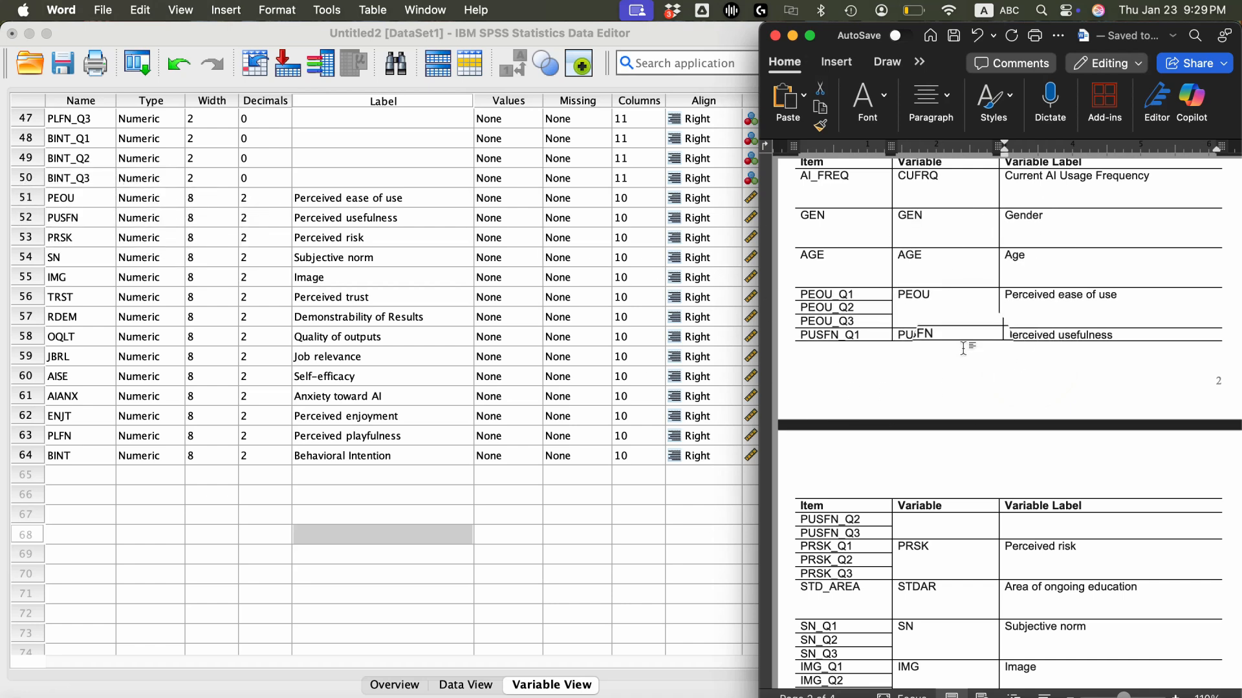
pyautogui.scroll(-5, 963, 348)
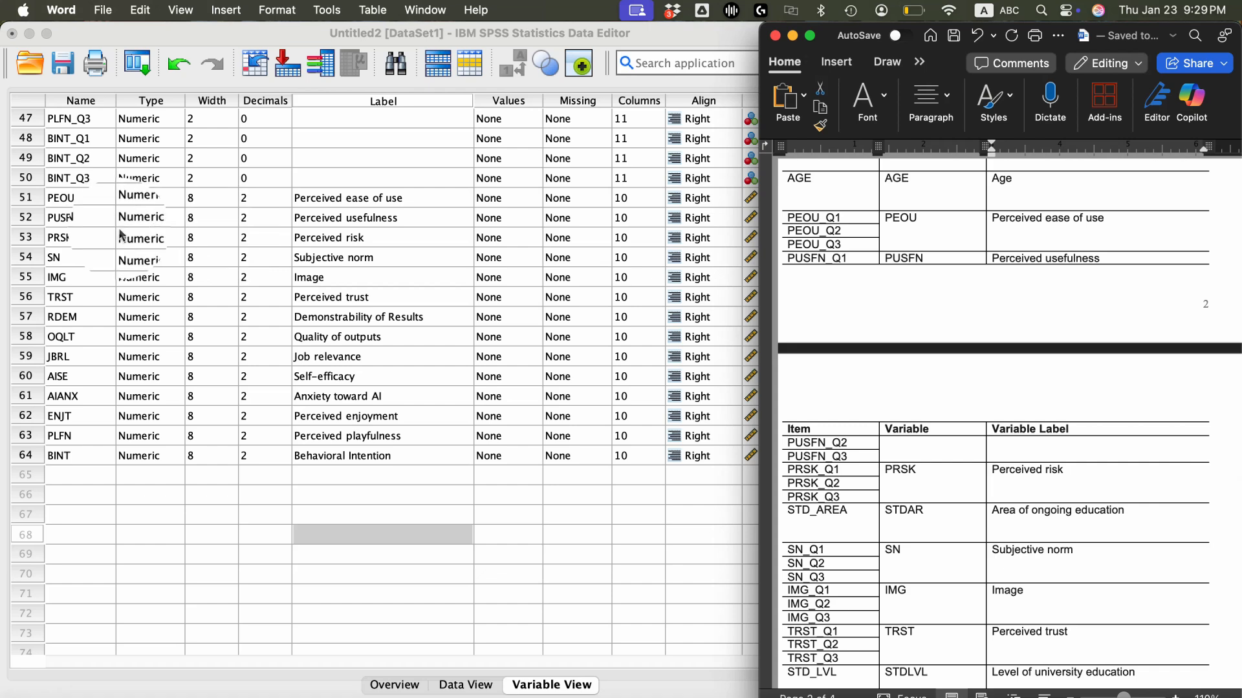
pyautogui.scroll(-8, 948, 343)
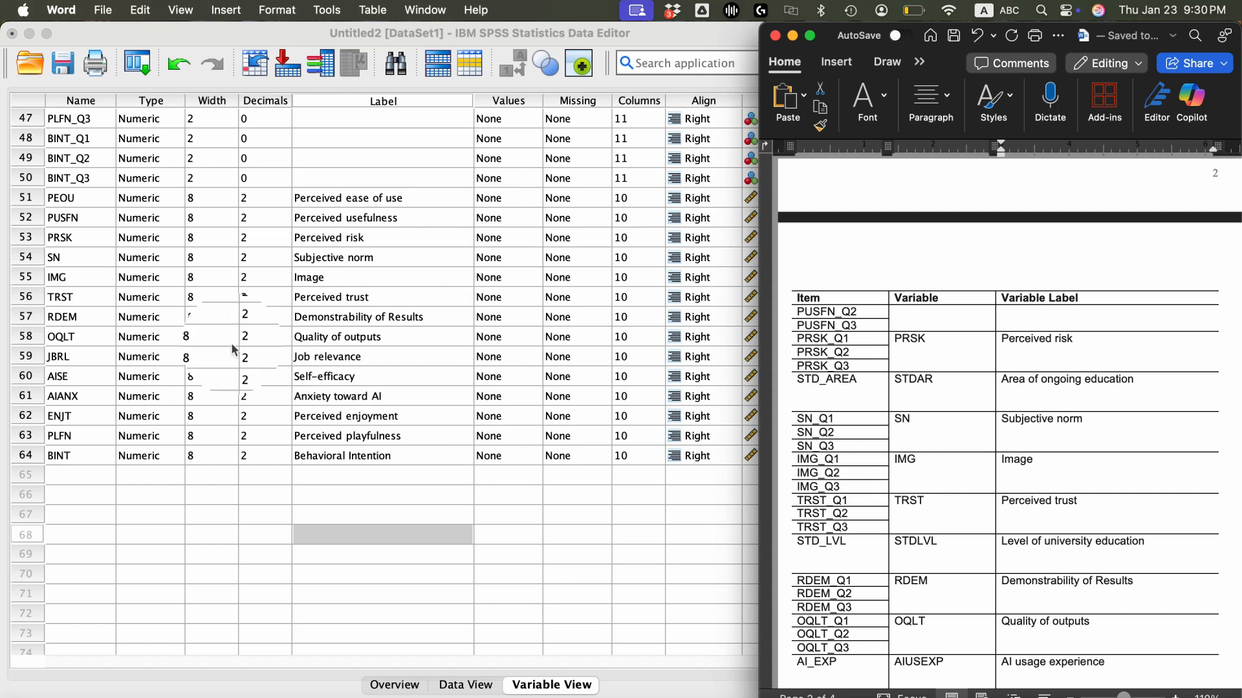
# - Compare the composite variable names with the Word codebook and rename AISE to SEF in SPSS
pyautogui.scroll(-7, 948, 568)
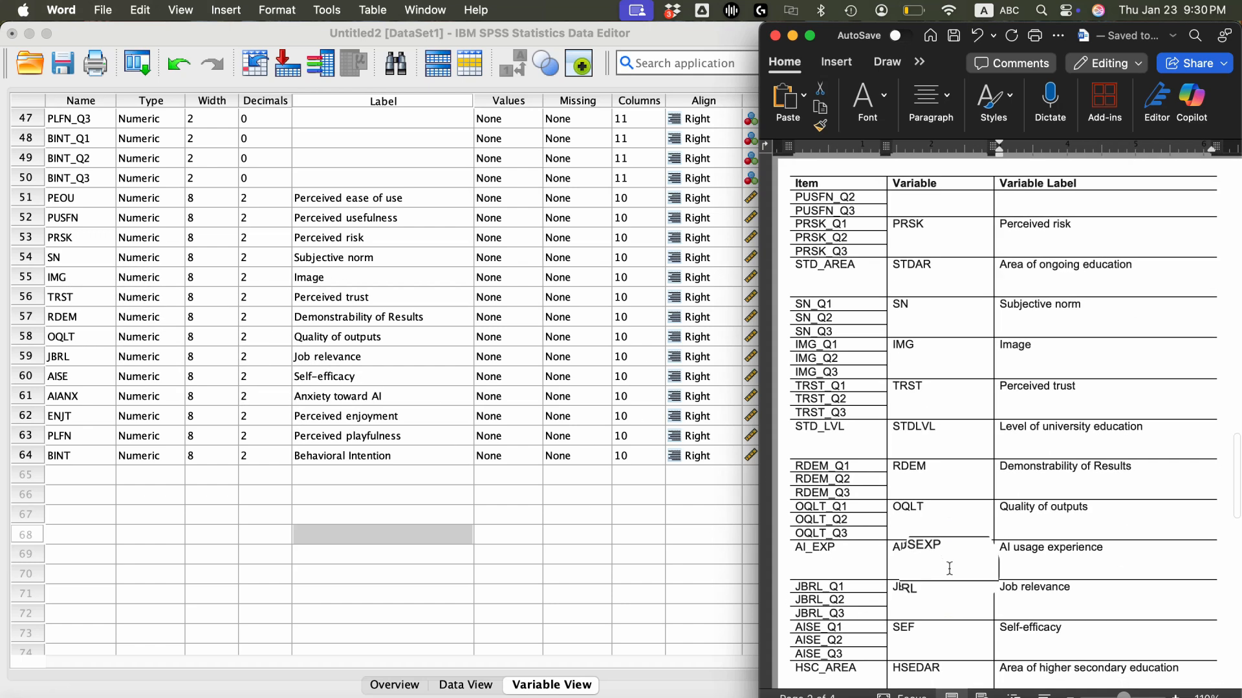
pyautogui.scroll(-2, 949, 568)
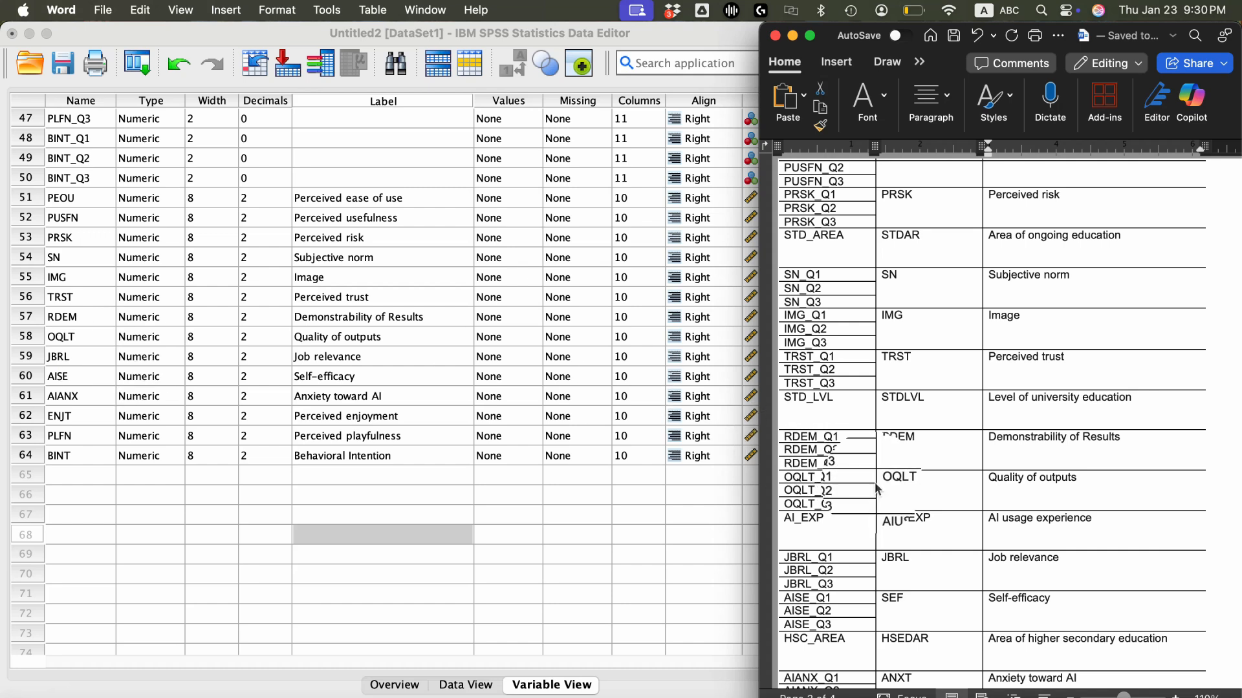
pyautogui.scroll(-5, 874, 483)
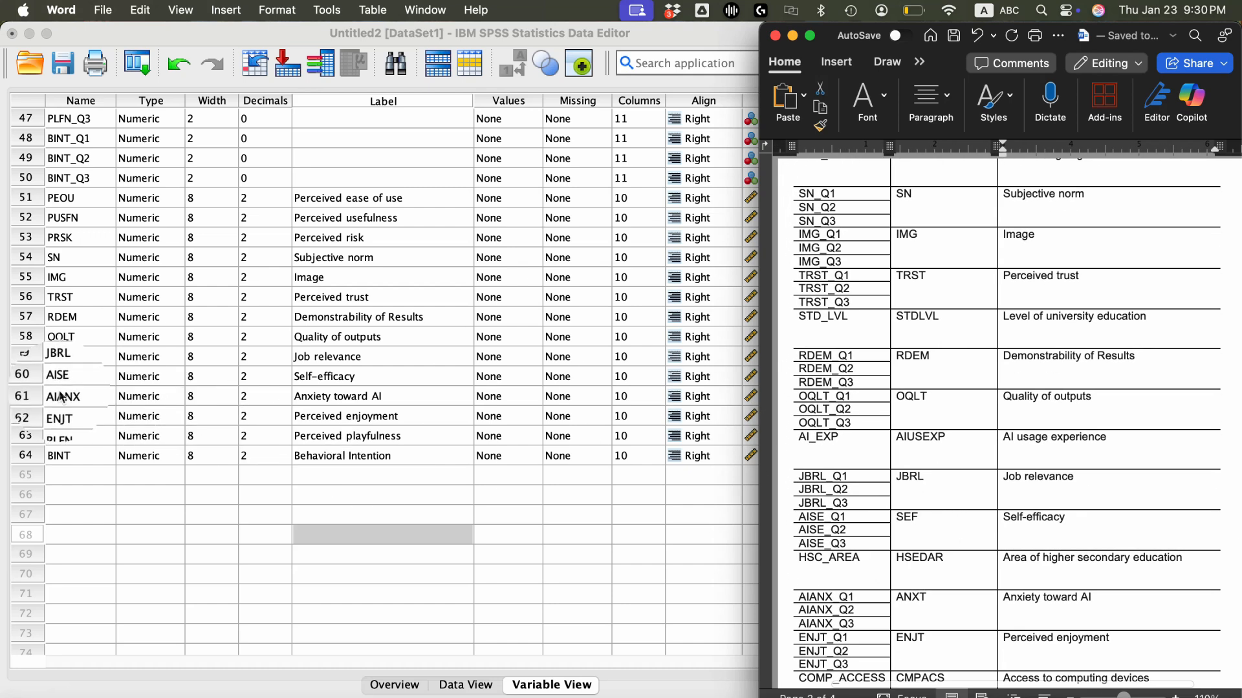
pyautogui.click(932, 519)
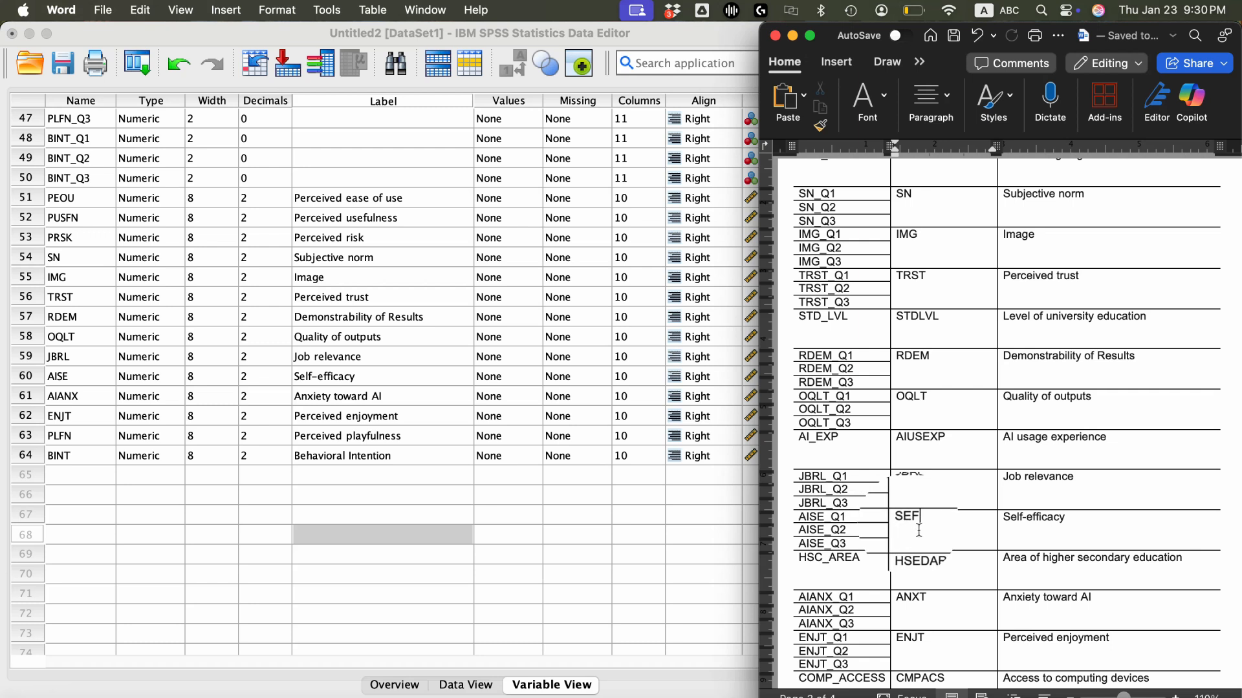
pyautogui.click(83, 375)
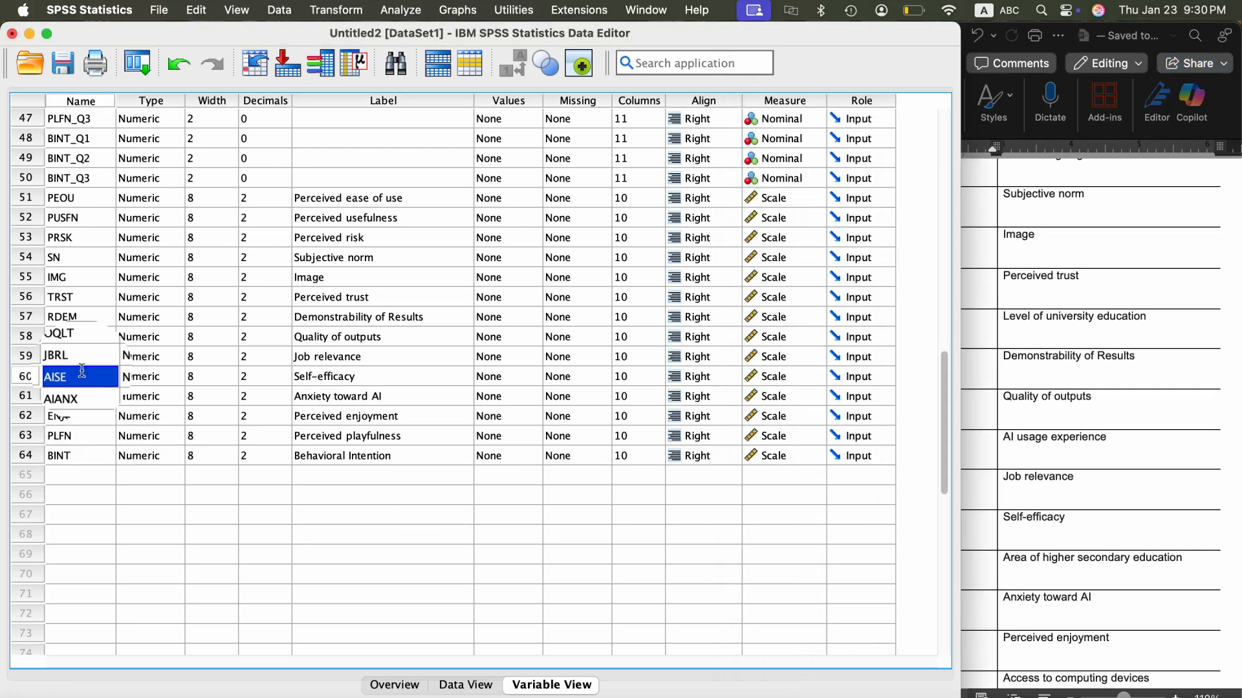
pyautogui.click(1014, 497)
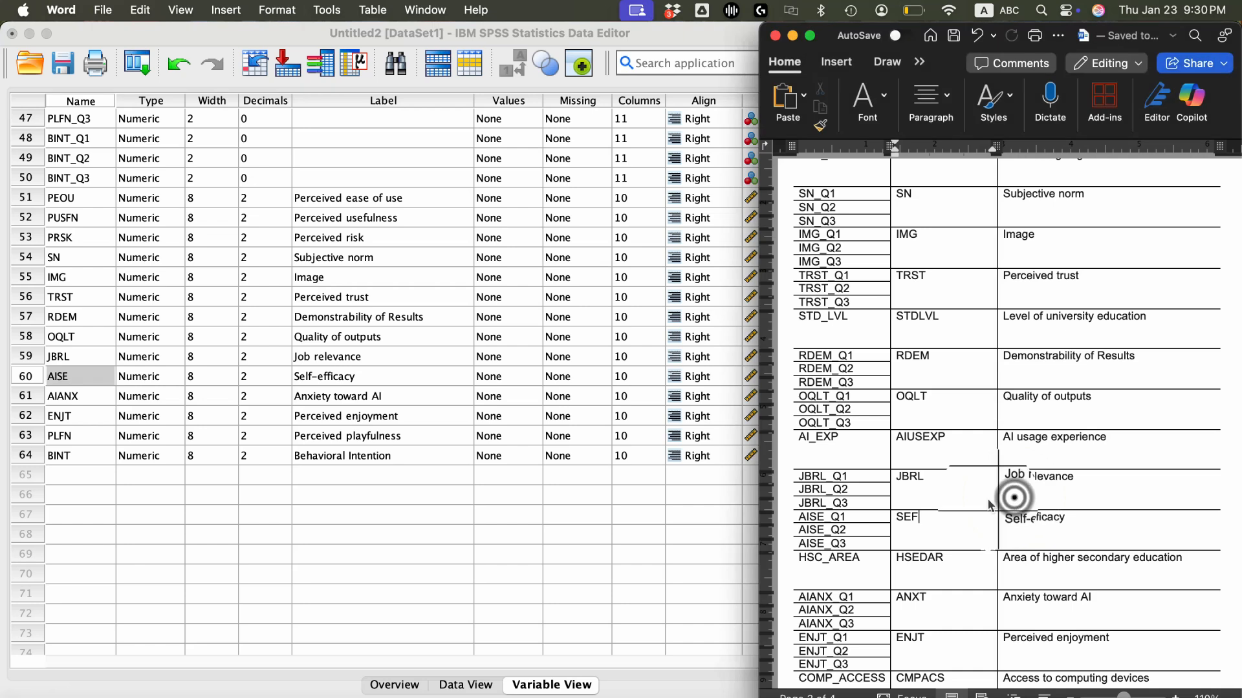
pyautogui.click(87, 375)
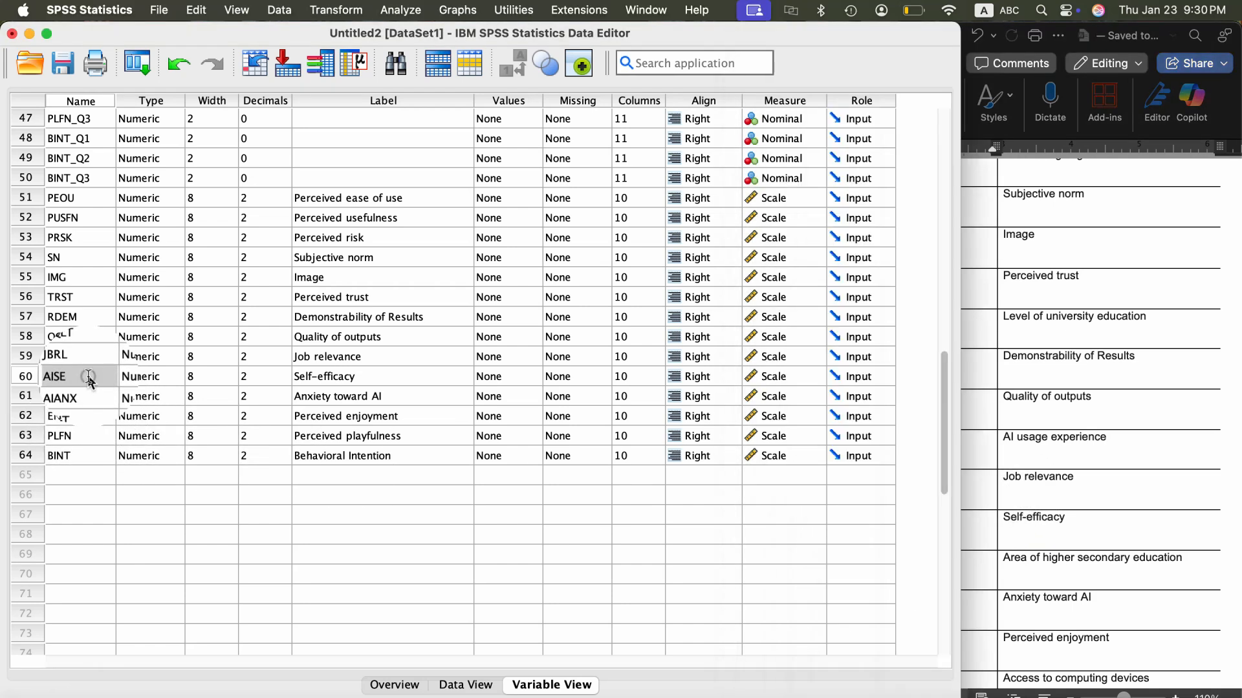
pyautogui.click(88, 376)
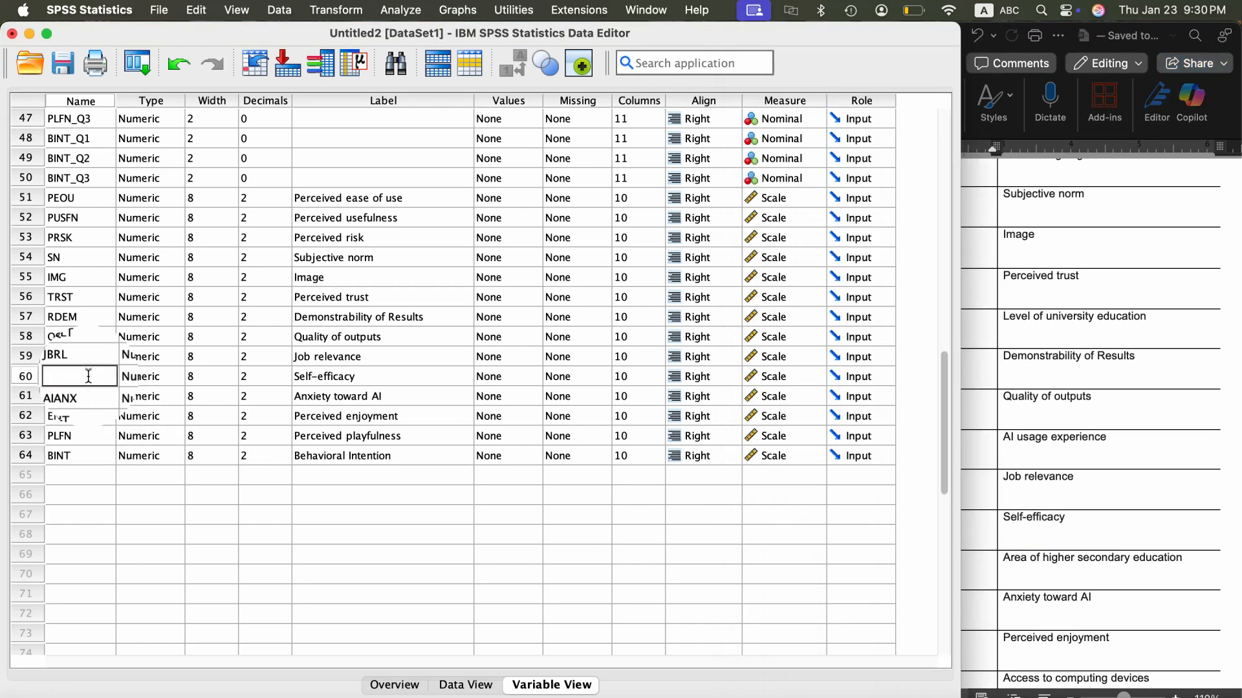
pyautogui.press('Return')
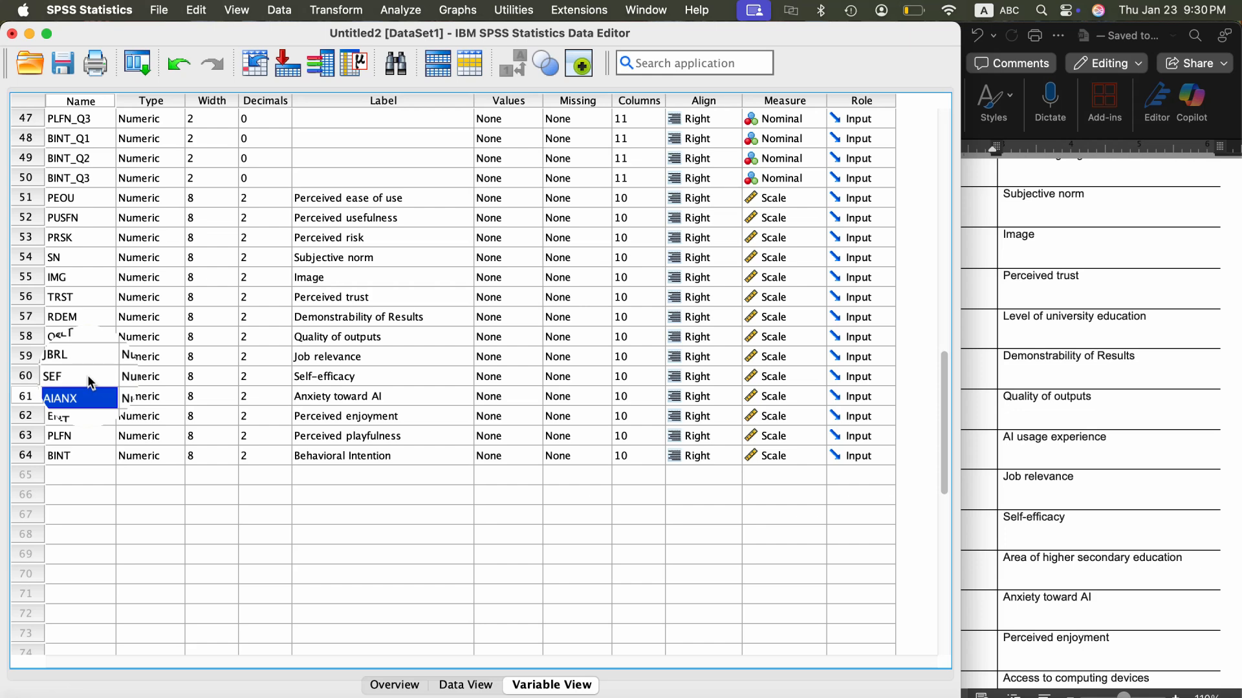
# - Check the codebook's variable name for Anxiety toward AI and rename AIANX to ANXT in SPSS
pyautogui.click(1129, 522)
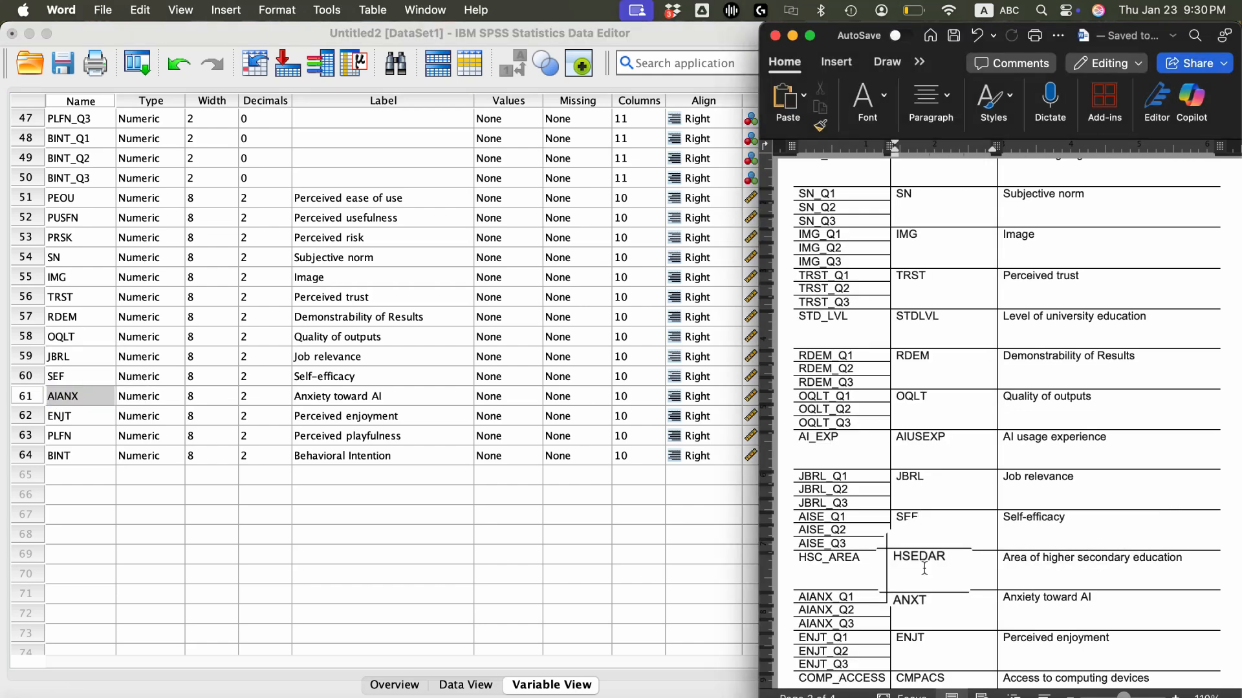
pyautogui.scroll(-3, 1129, 521)
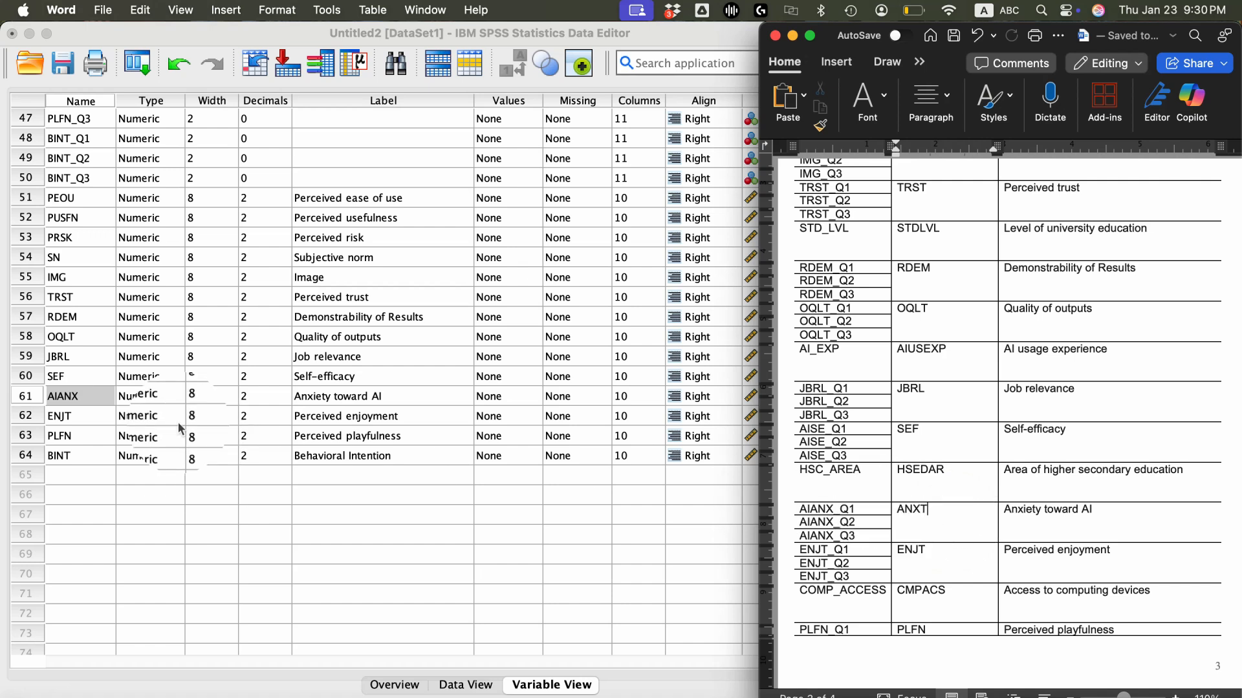
pyautogui.click(95, 394)
pyautogui.doubleClick(95, 395)
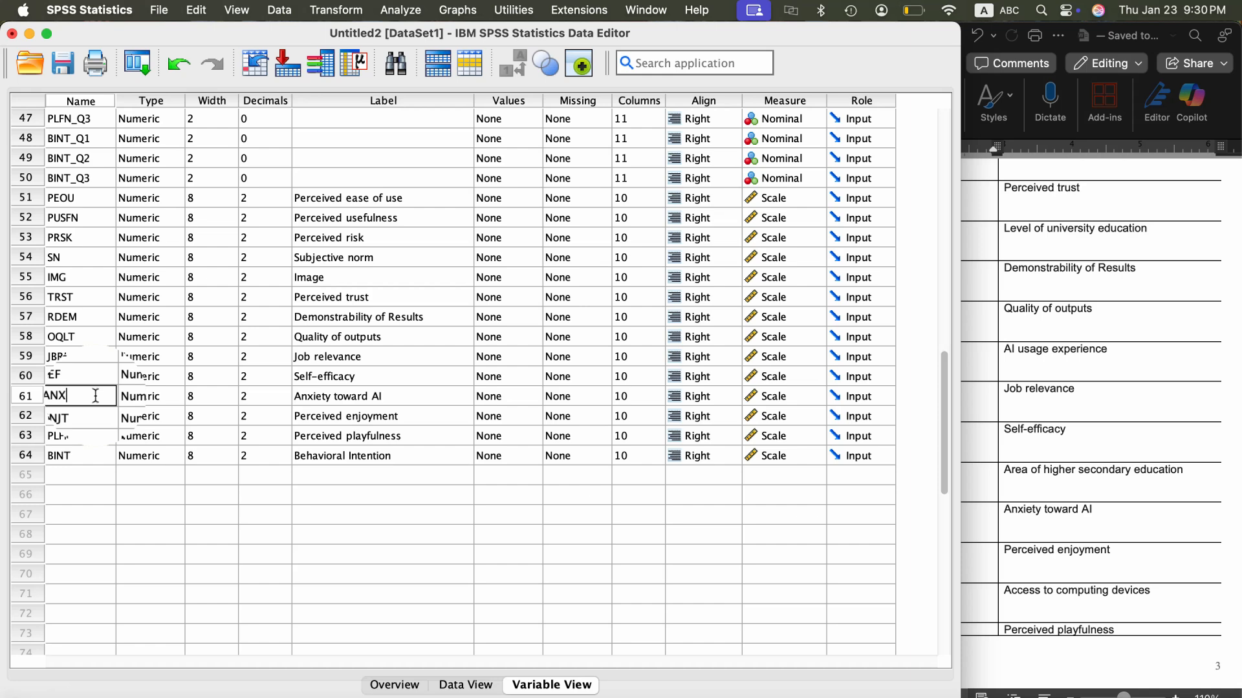
pyautogui.click(94, 416)
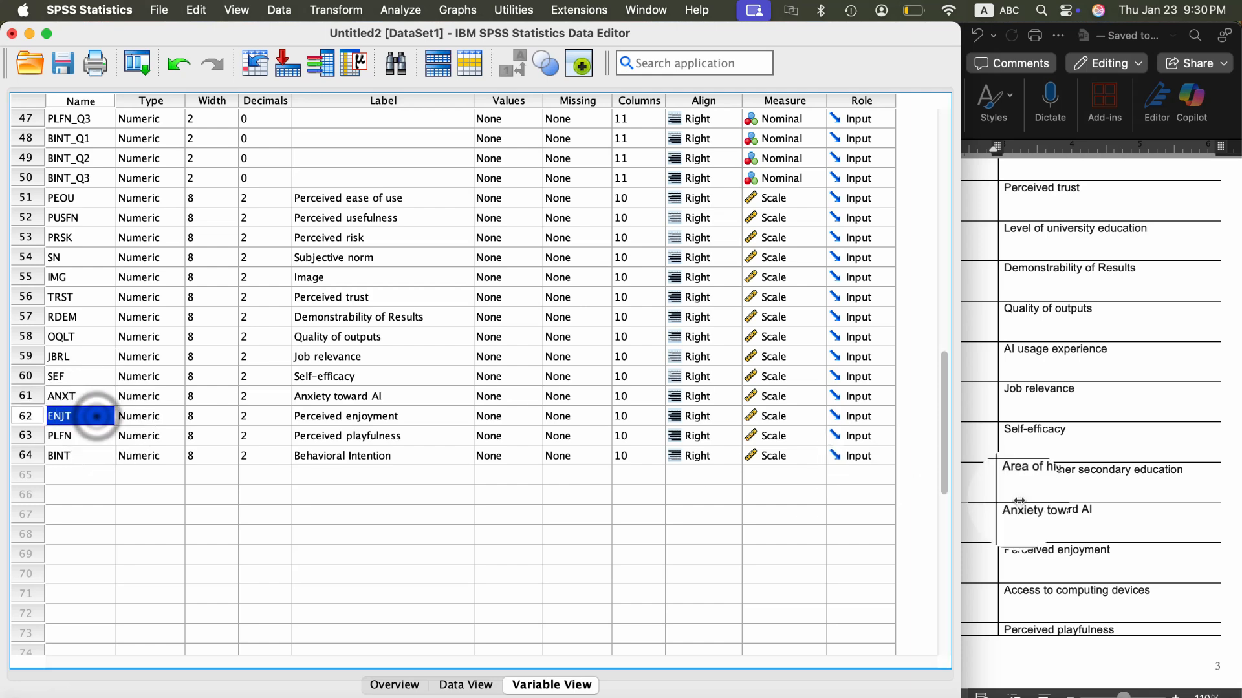
# - Compare the remaining codebook names ENJT, PLFN and BINT with the composite variables in SPSS
pyautogui.click(1043, 510)
pyautogui.scroll(-2, 1043, 510)
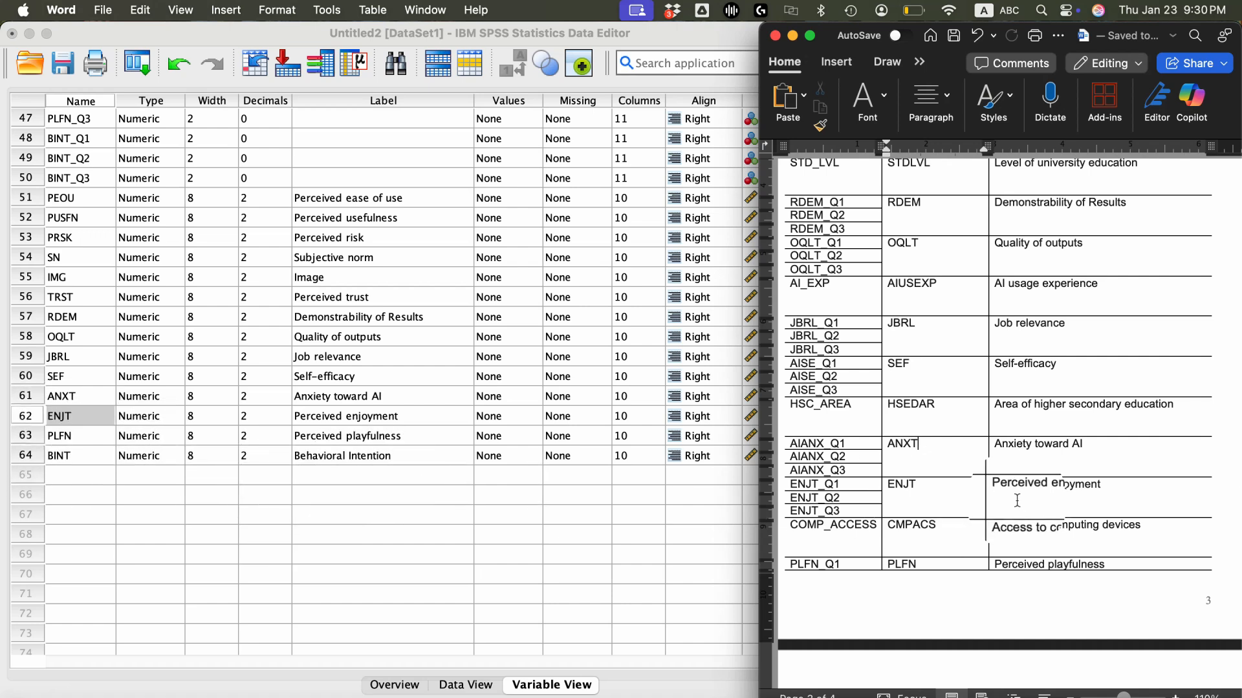
pyautogui.scroll(-2, 939, 537)
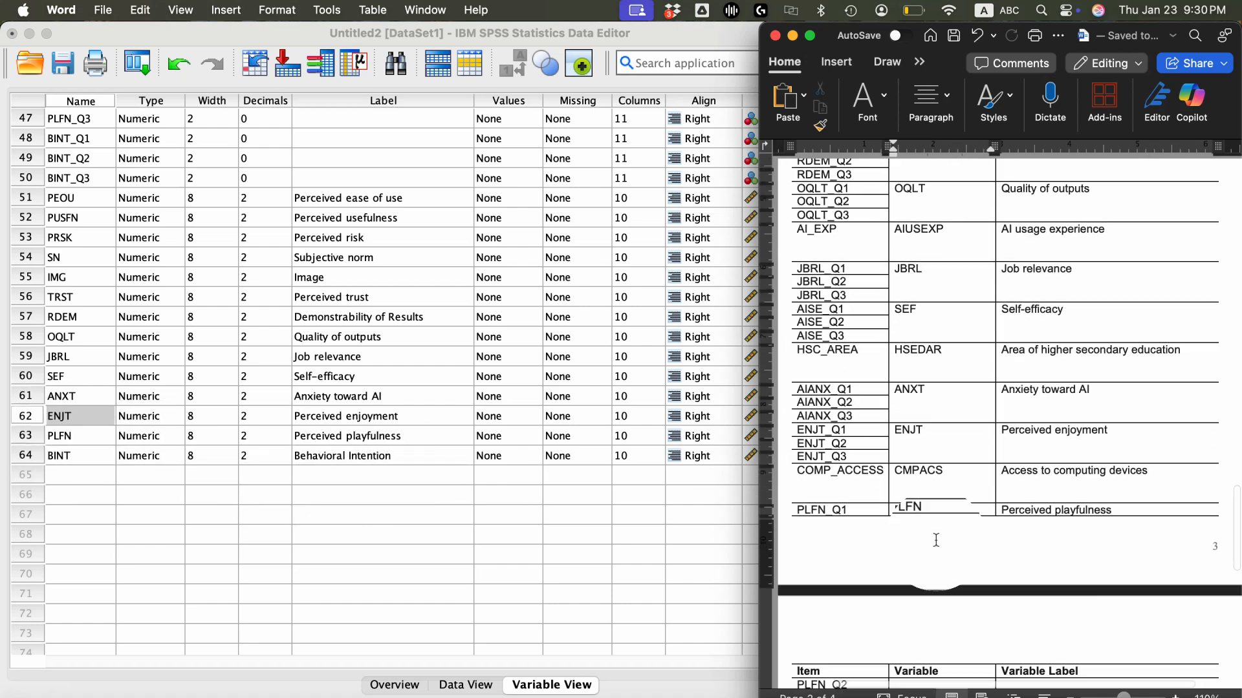
pyautogui.scroll(-3, 957, 533)
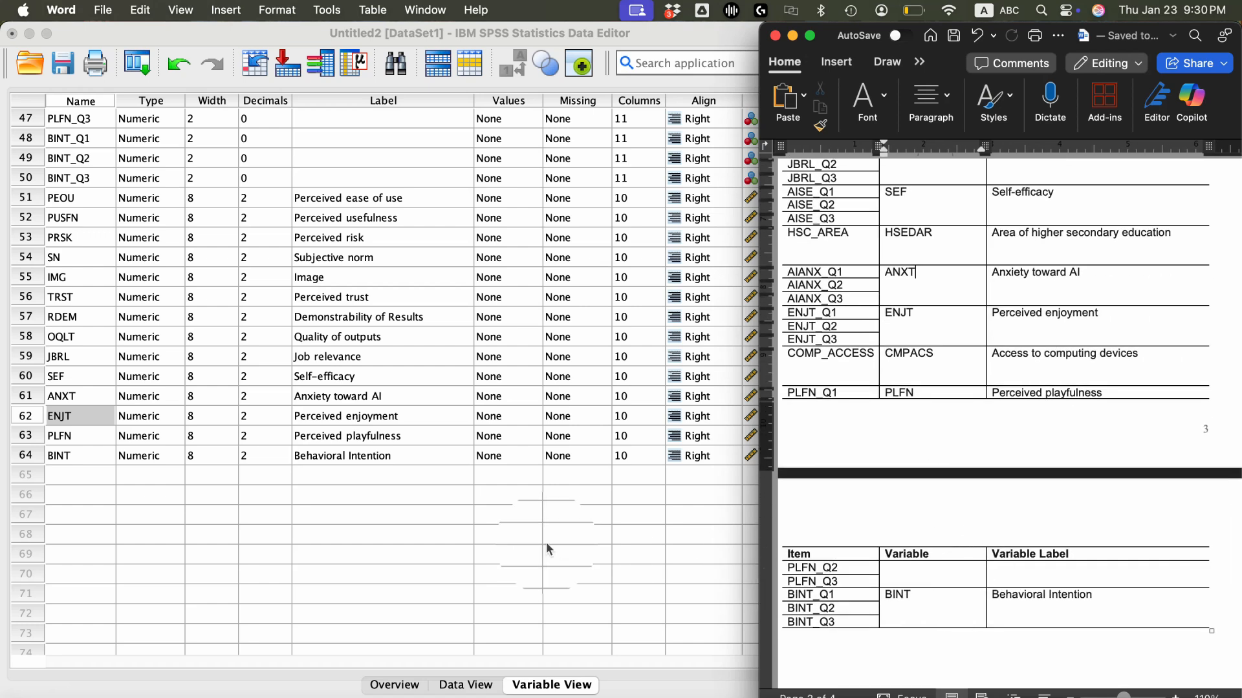
# - Review the whole variable list in SPSS and examine the composite variables' computed values in the data sheet
pyautogui.click(275, 514)
pyautogui.scroll(15, 567, 524)
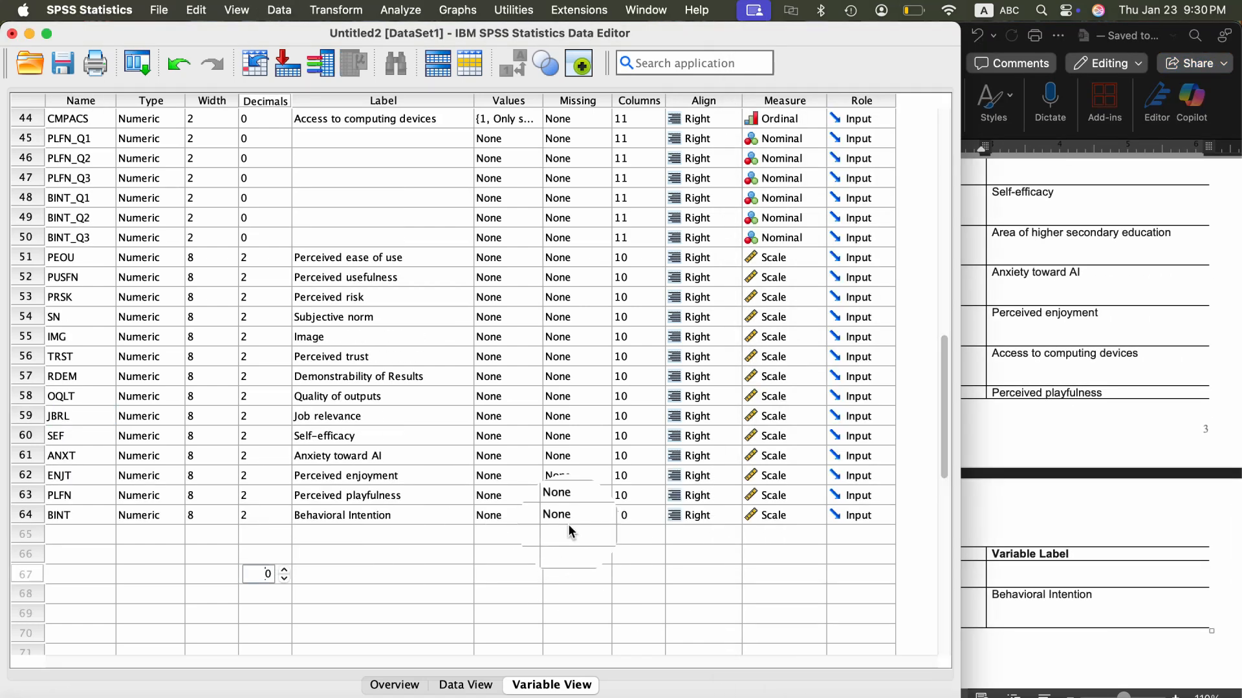
pyautogui.scroll(-15, 568, 524)
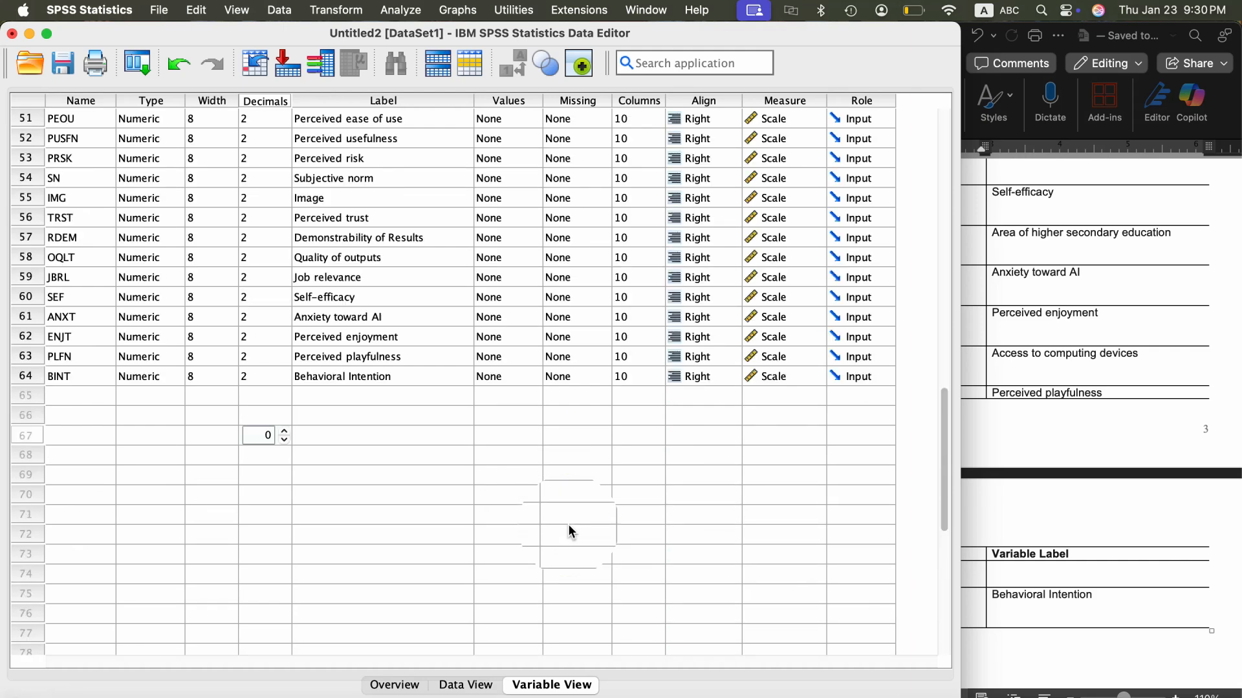
pyautogui.scroll(3, 568, 524)
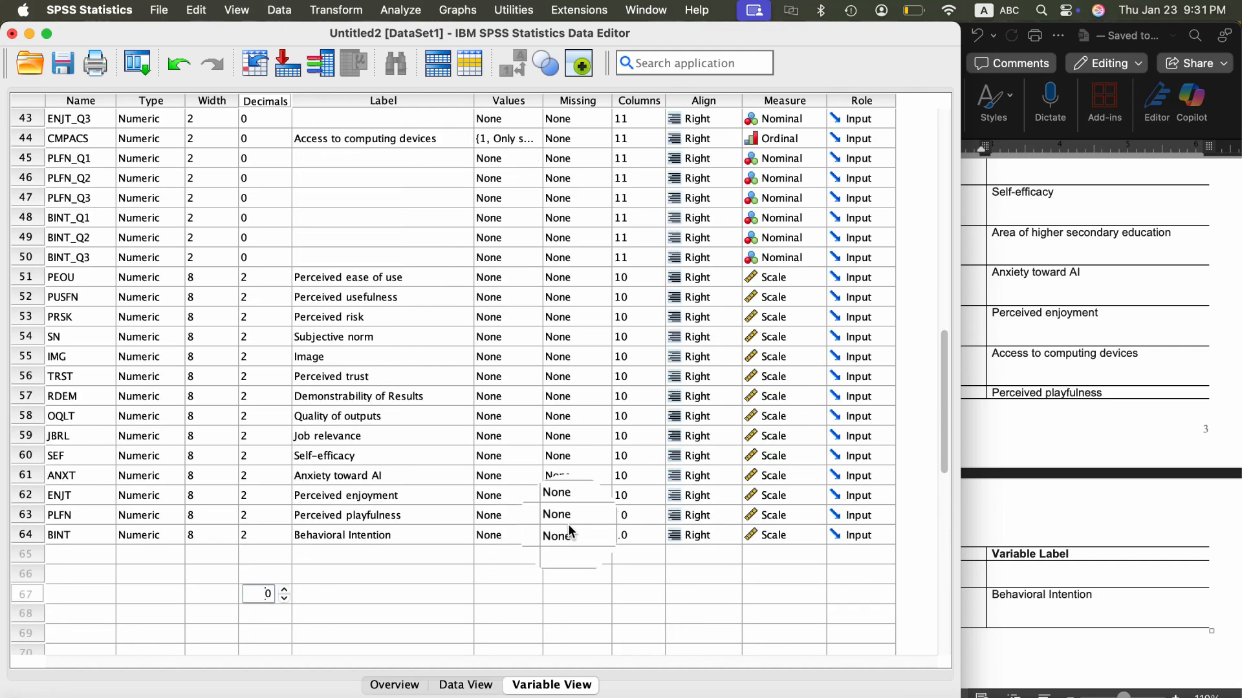
pyautogui.scroll(8, 567, 524)
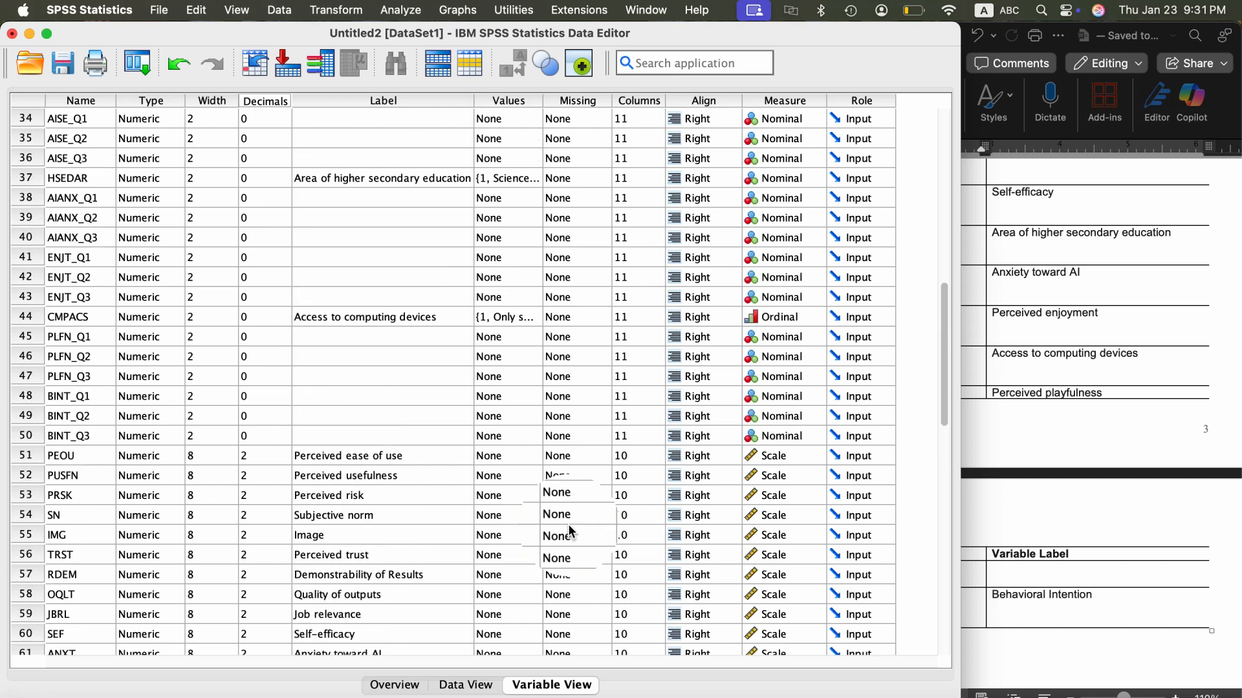
pyautogui.scroll(7, 567, 524)
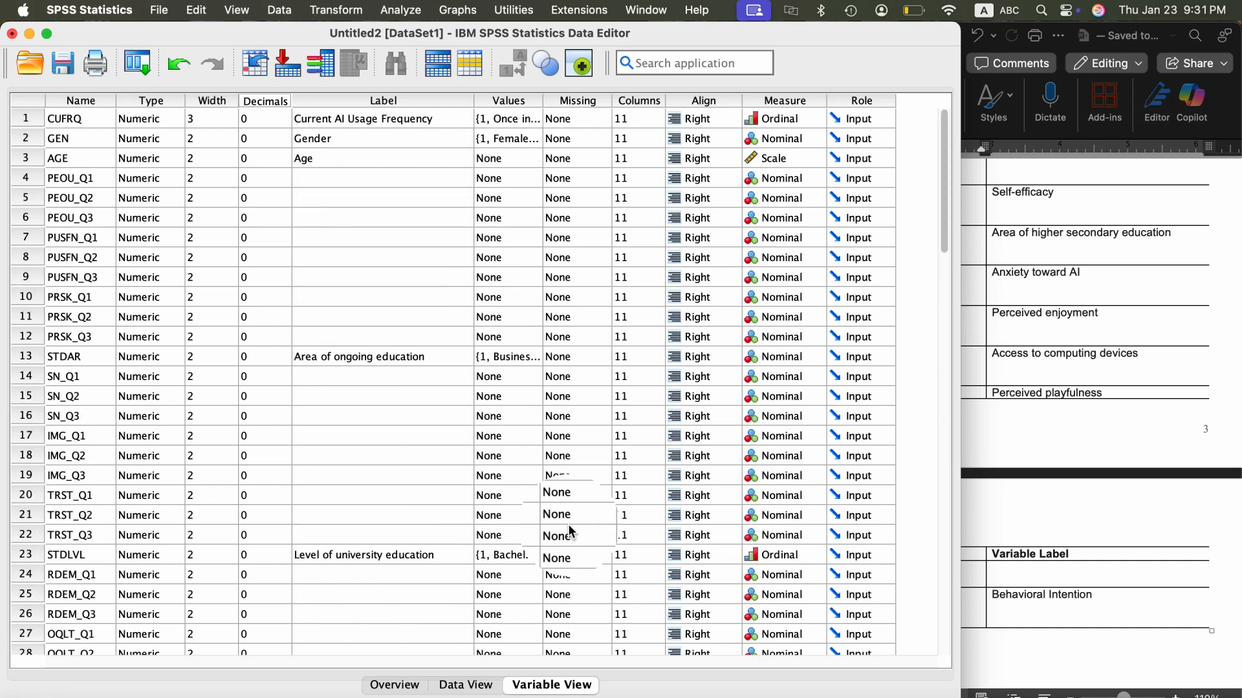
pyautogui.click(471, 686)
pyautogui.hscroll(-20, 700, 409)
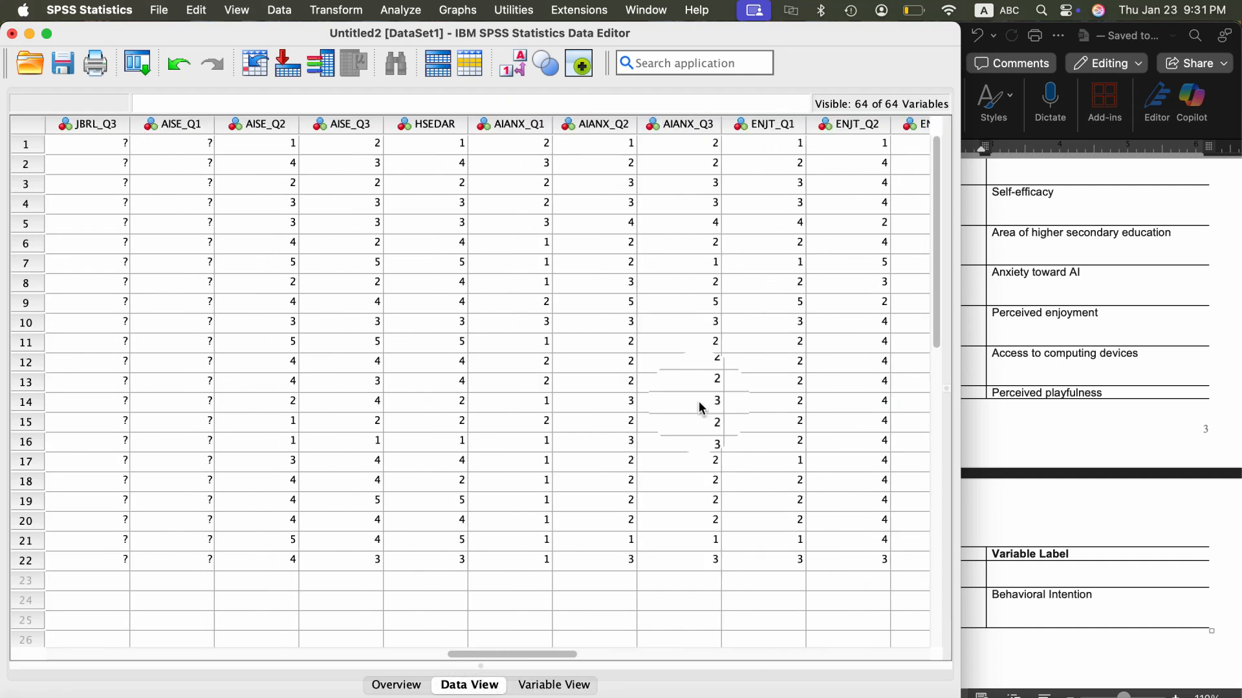
pyautogui.hscroll(20, 699, 407)
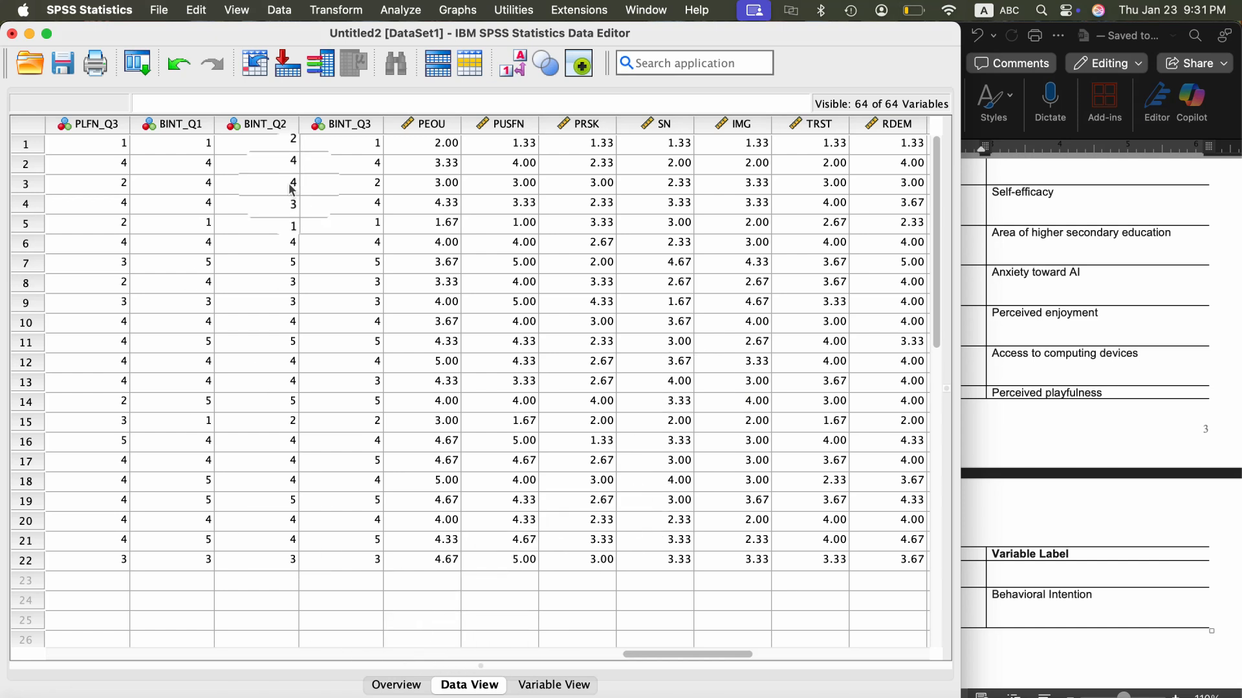
# - Start saving the dataset in the Data folder with a new file name beginning with "S"
pyautogui.click(65, 75)
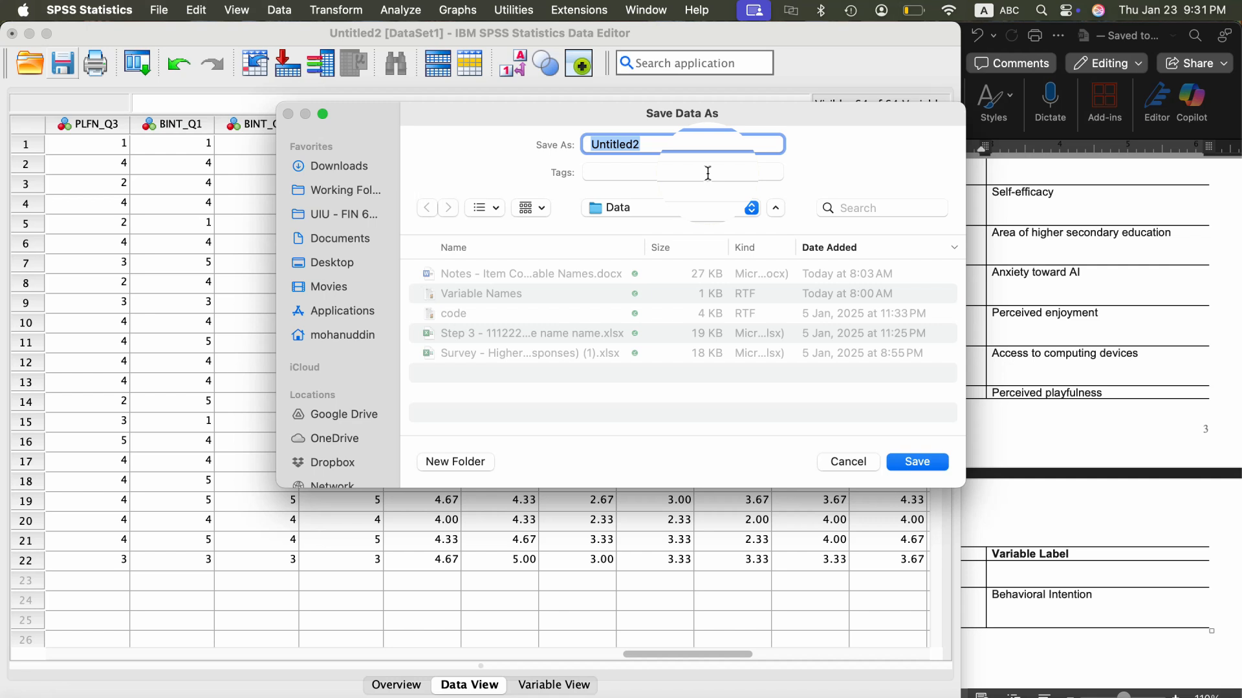
pyautogui.write('S')
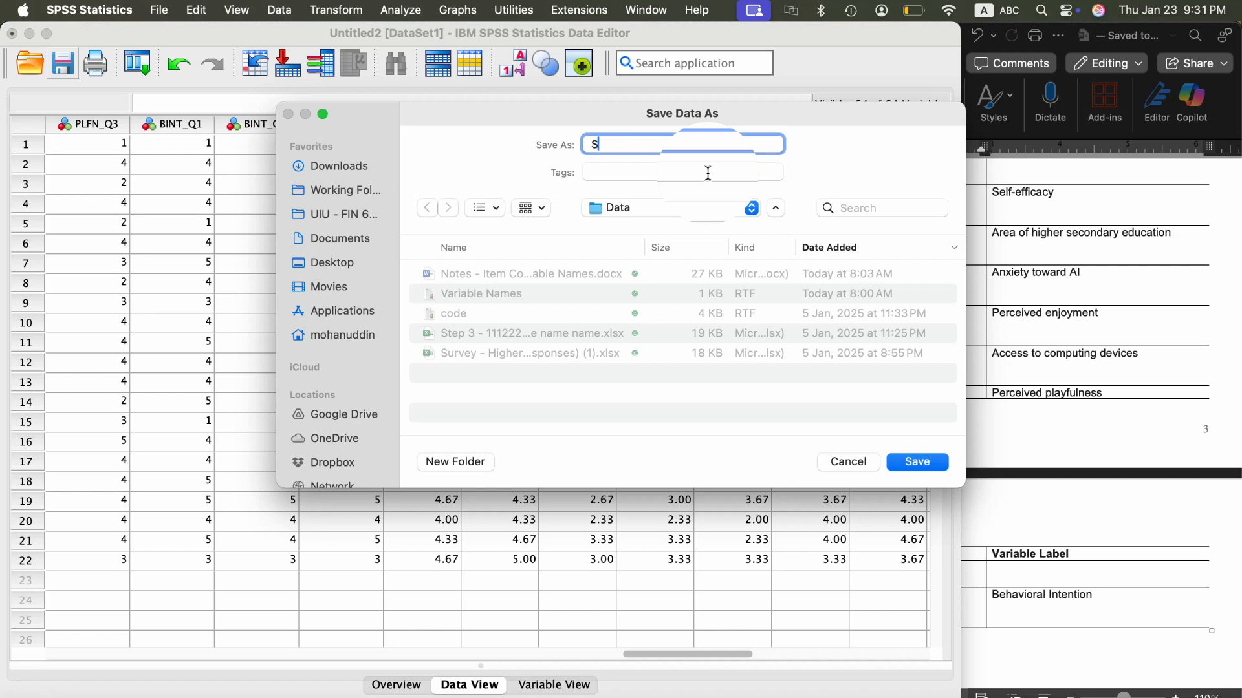
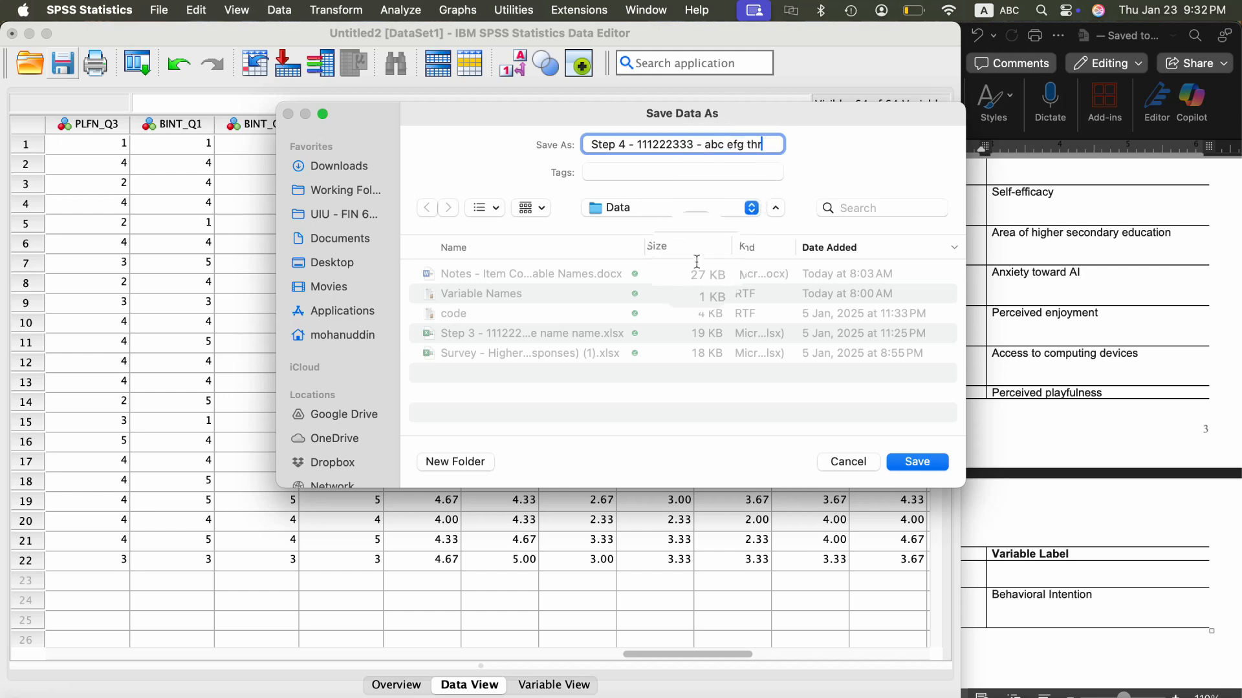
# - Save the dataset as the Step 4 SPSS file in the Data folder and check for the file in Finder
pyautogui.click(917, 462)
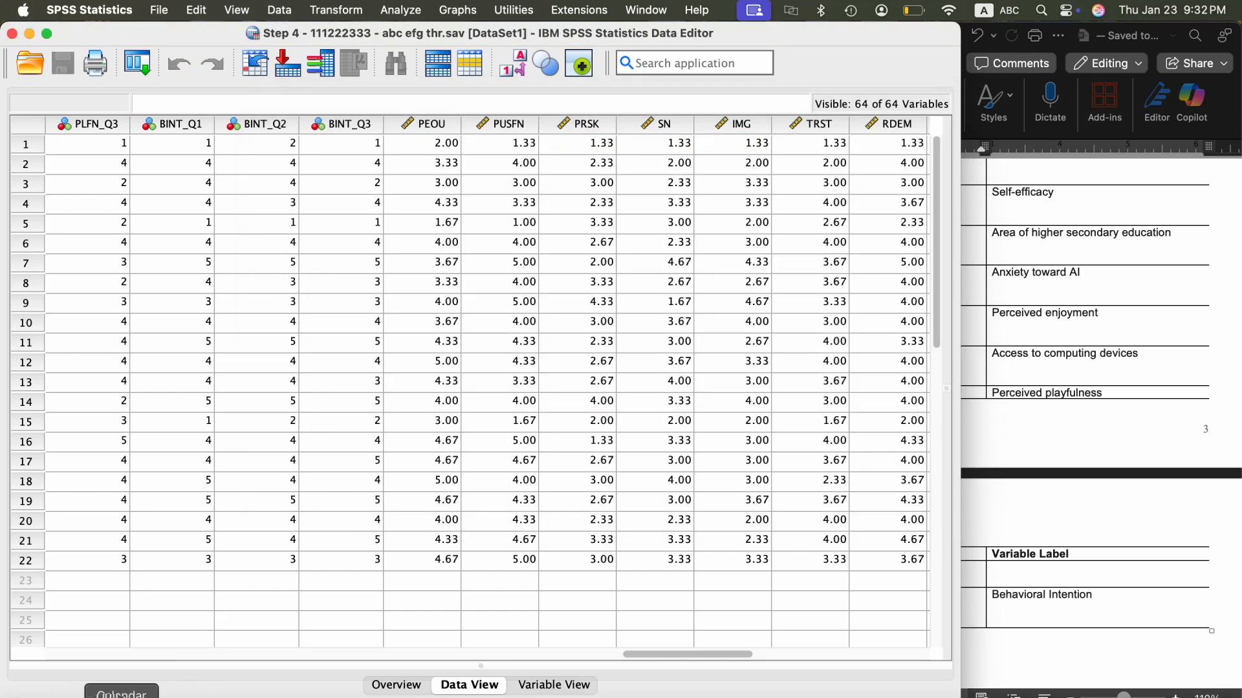
pyautogui.click(42, 696)
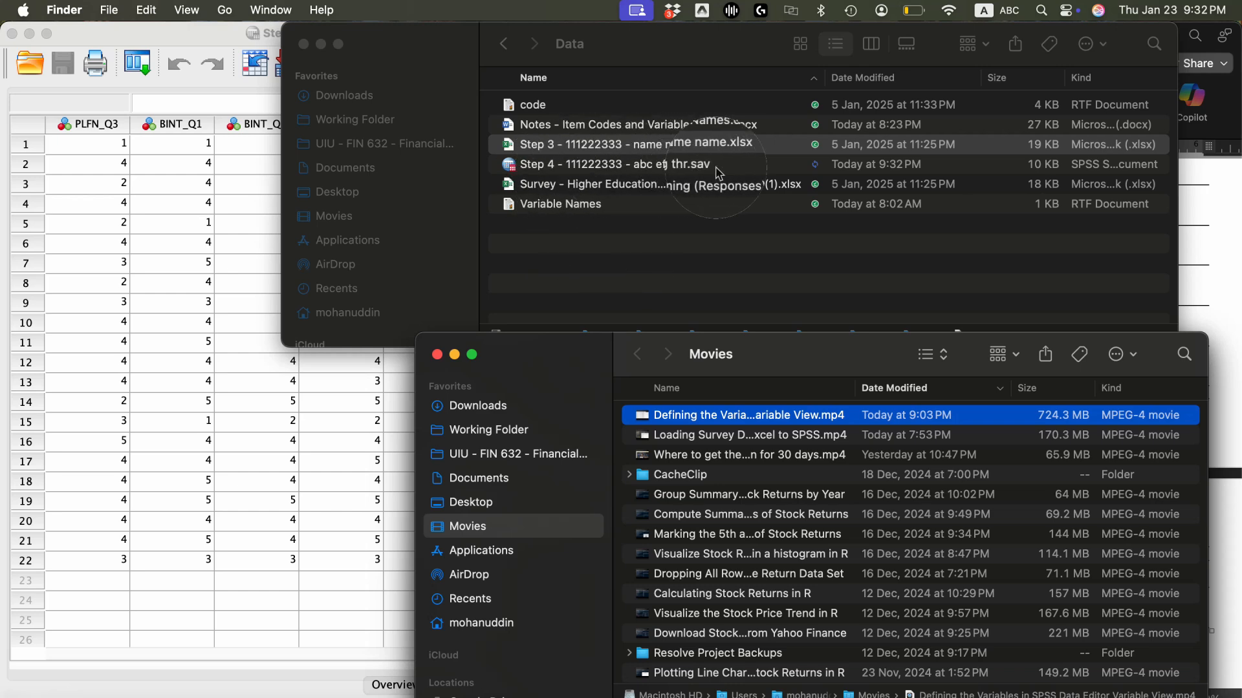
pyautogui.click(253, 615)
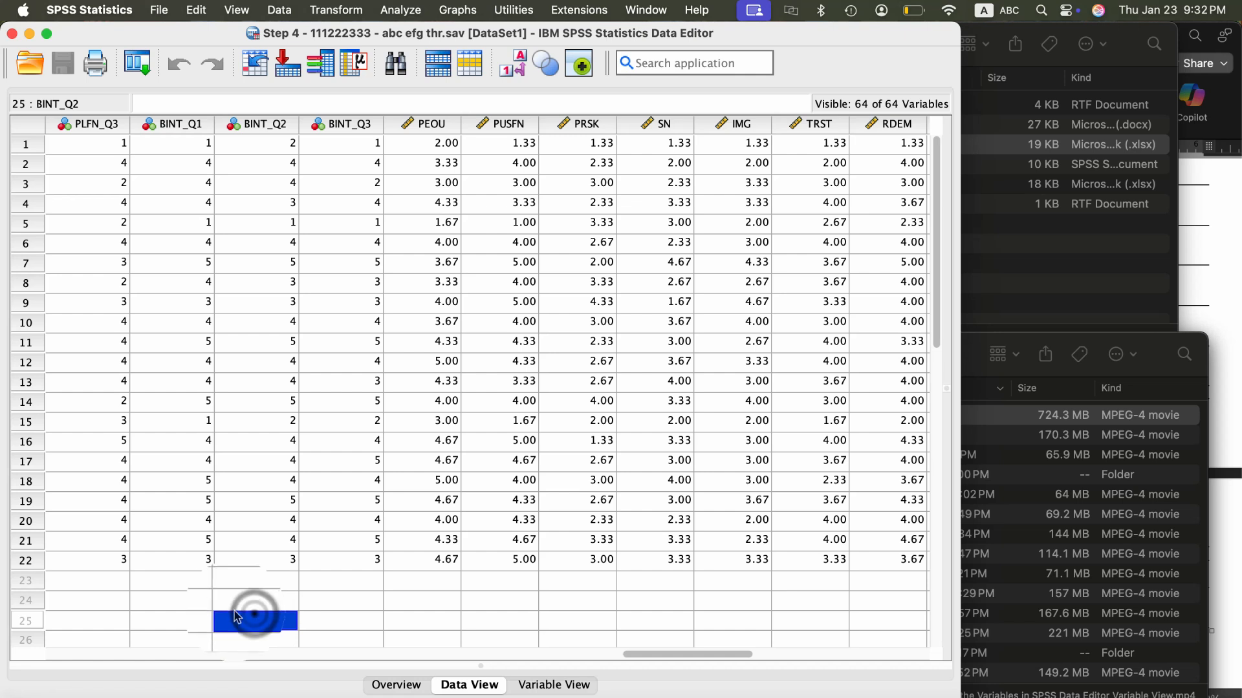
# - Export the SPSS dataset as CSV data to the Data folder, keeping the Step 4 file name
pyautogui.click(232, 601)
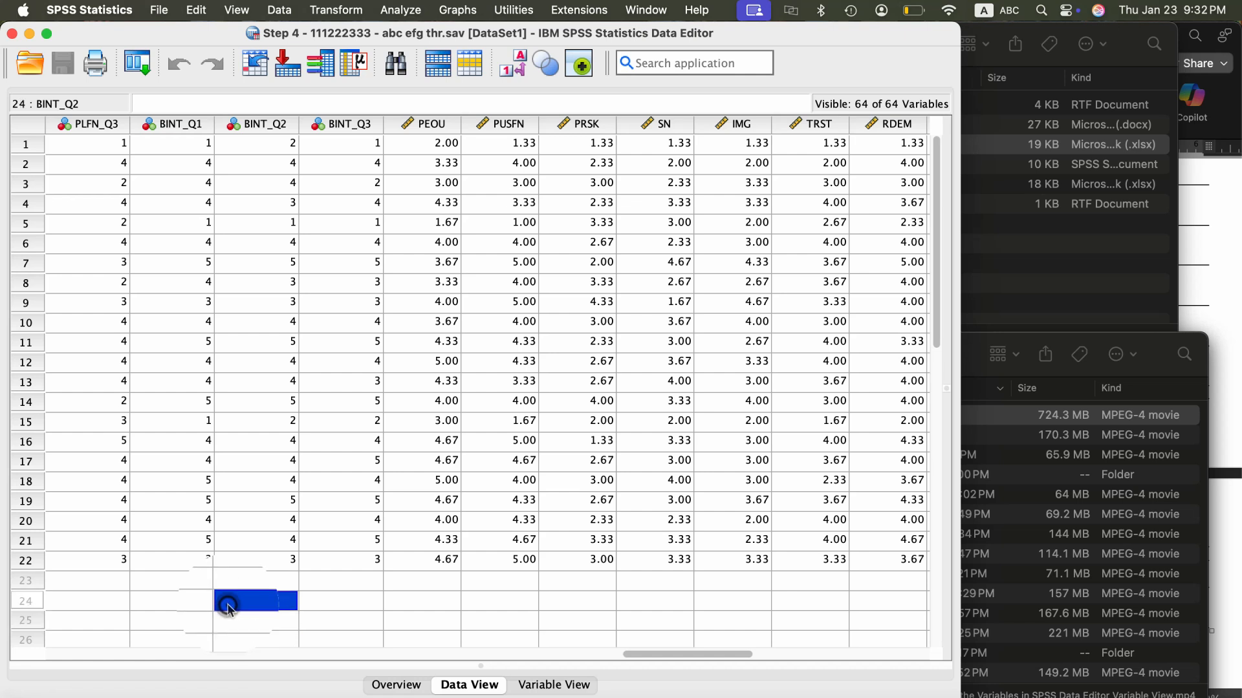
pyautogui.click(162, 11)
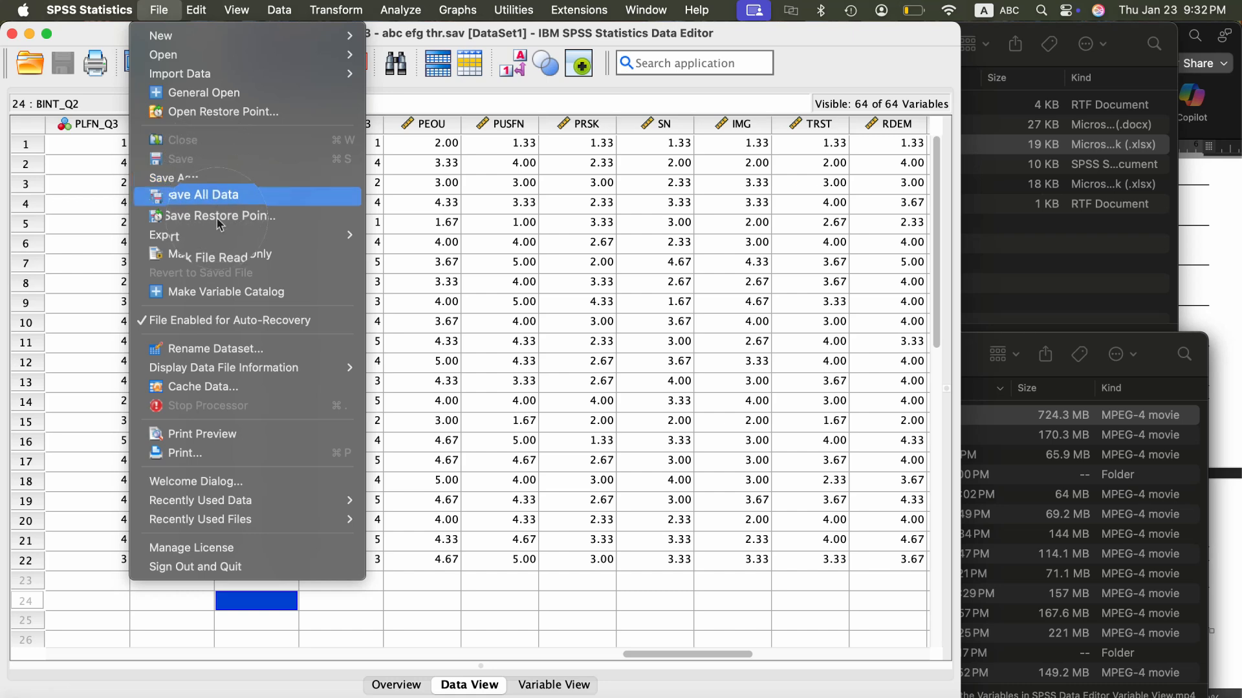
pyautogui.moveTo(229, 238)
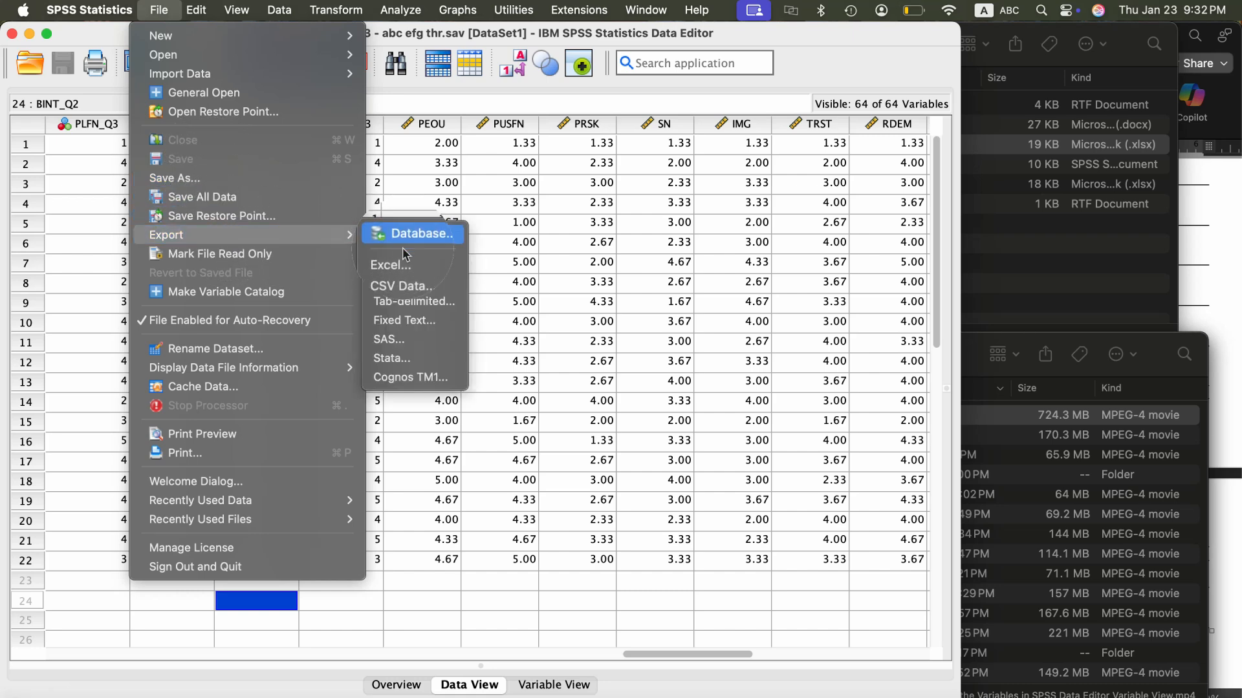
pyautogui.click(414, 288)
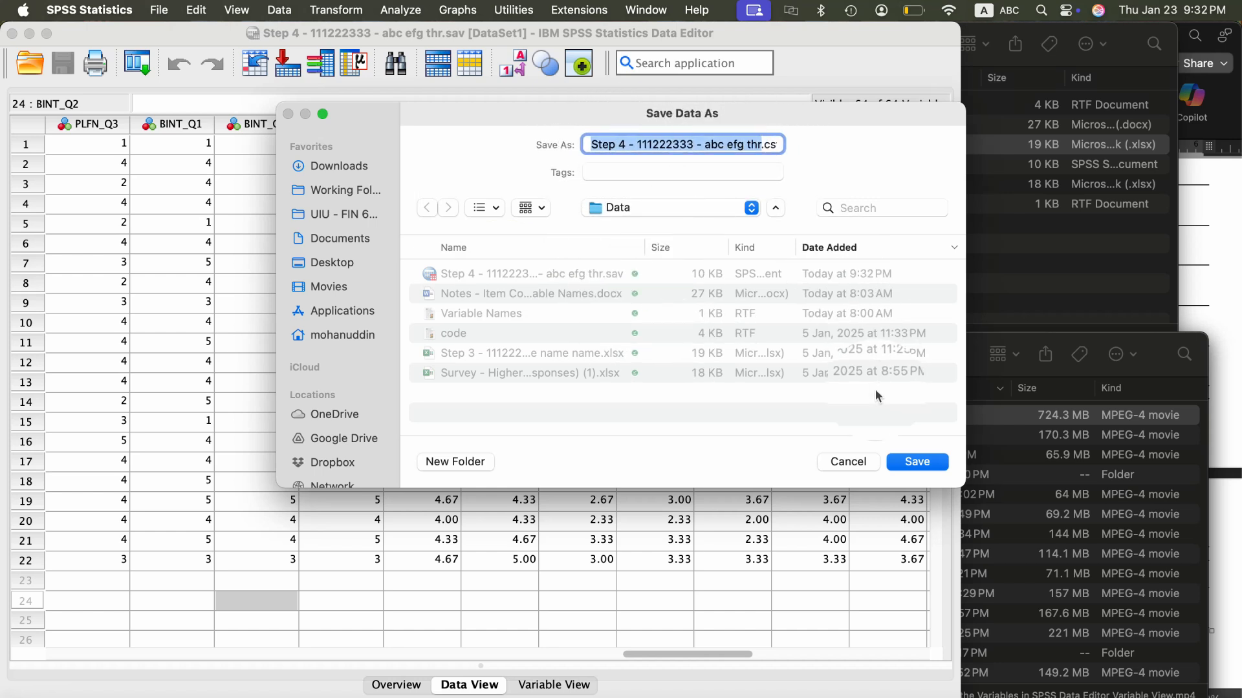
pyautogui.click(925, 463)
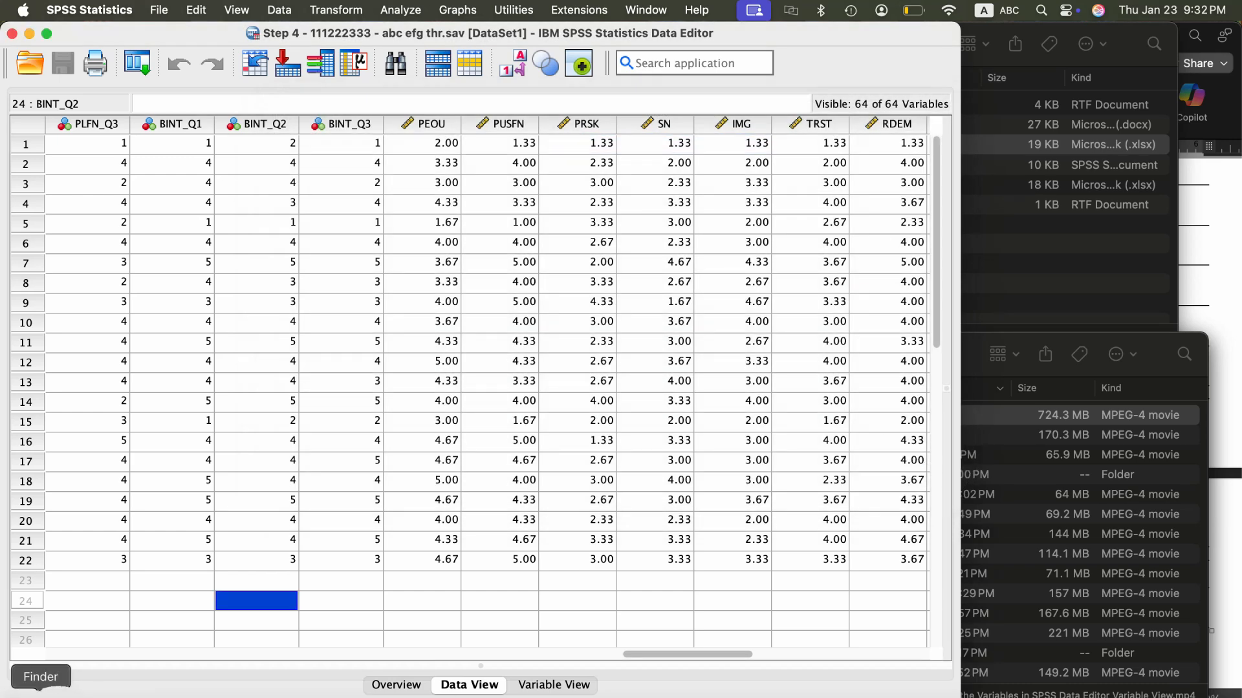
# - Switch to Finder and open the exported Step 4 CSV file from the Data folder in Excel
pyautogui.click(44, 691)
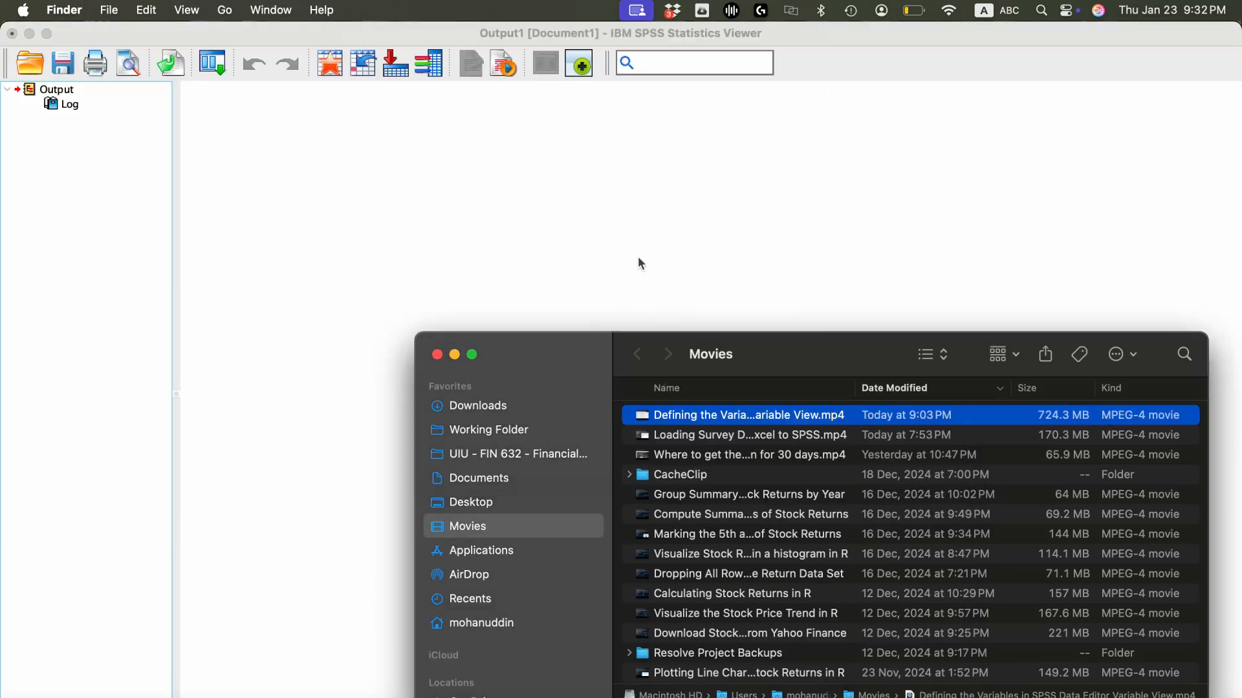
pyautogui.click(793, 355)
pyautogui.click(44, 690)
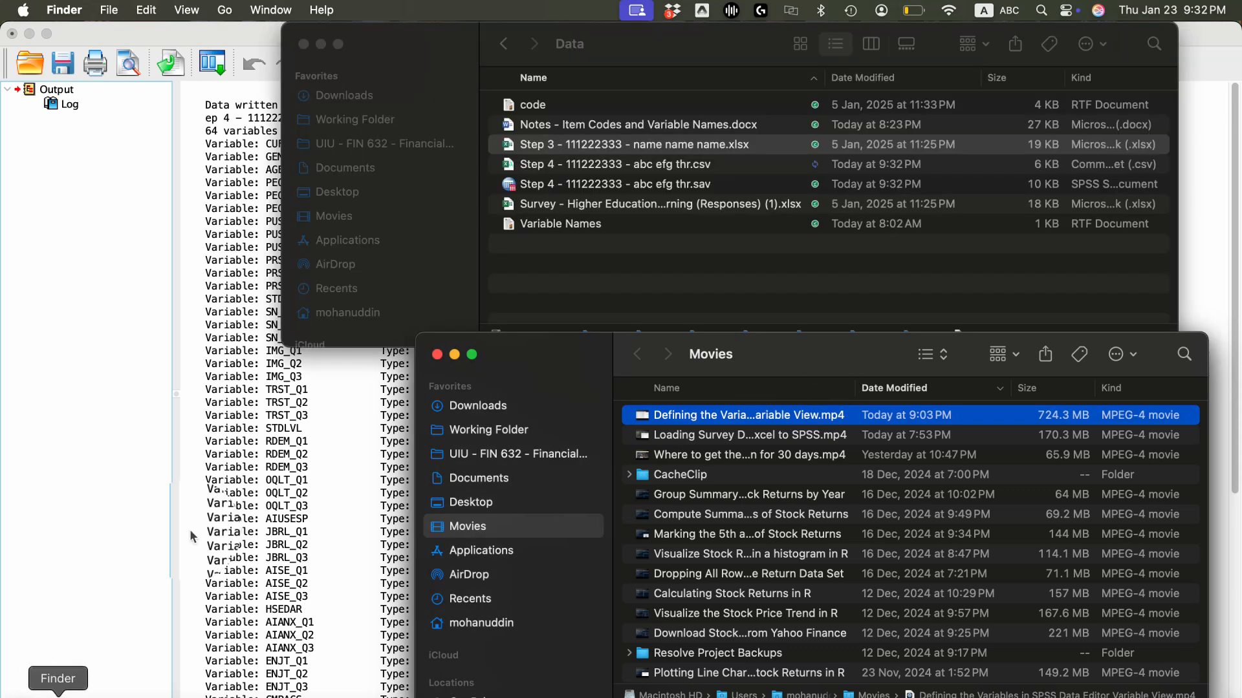
pyautogui.click(300, 439)
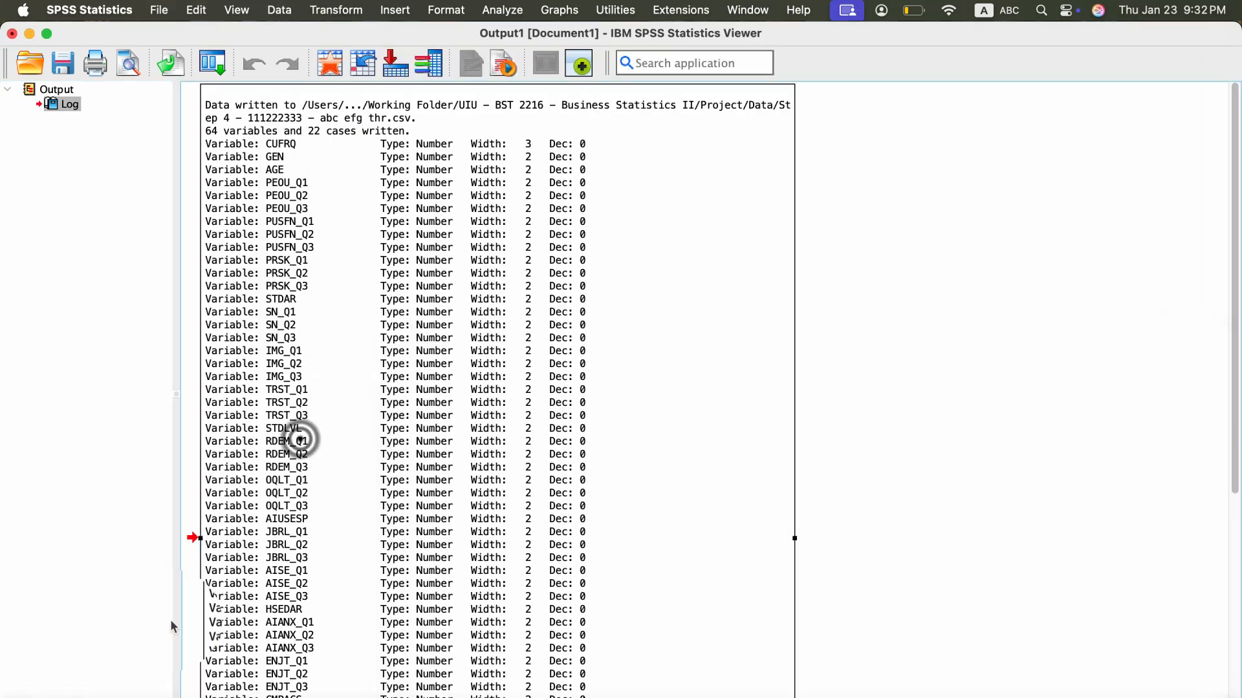
pyautogui.click(42, 692)
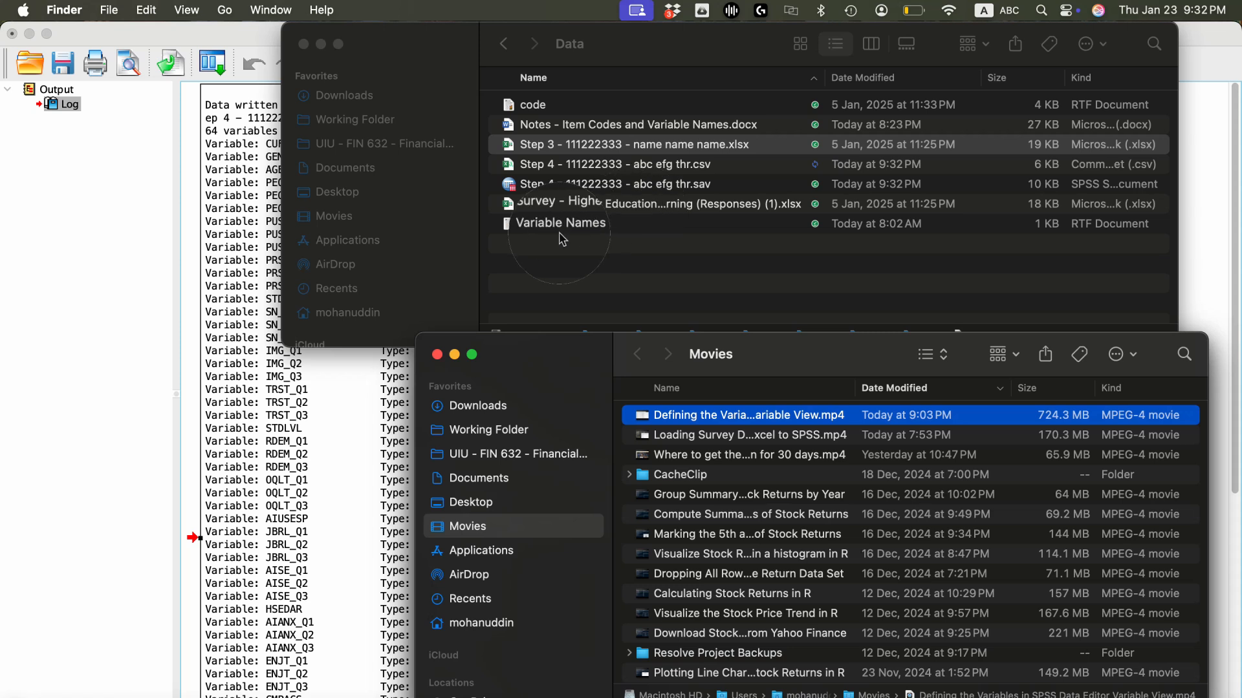
pyautogui.click(639, 165)
pyautogui.click(638, 164)
pyautogui.doubleClick(639, 165)
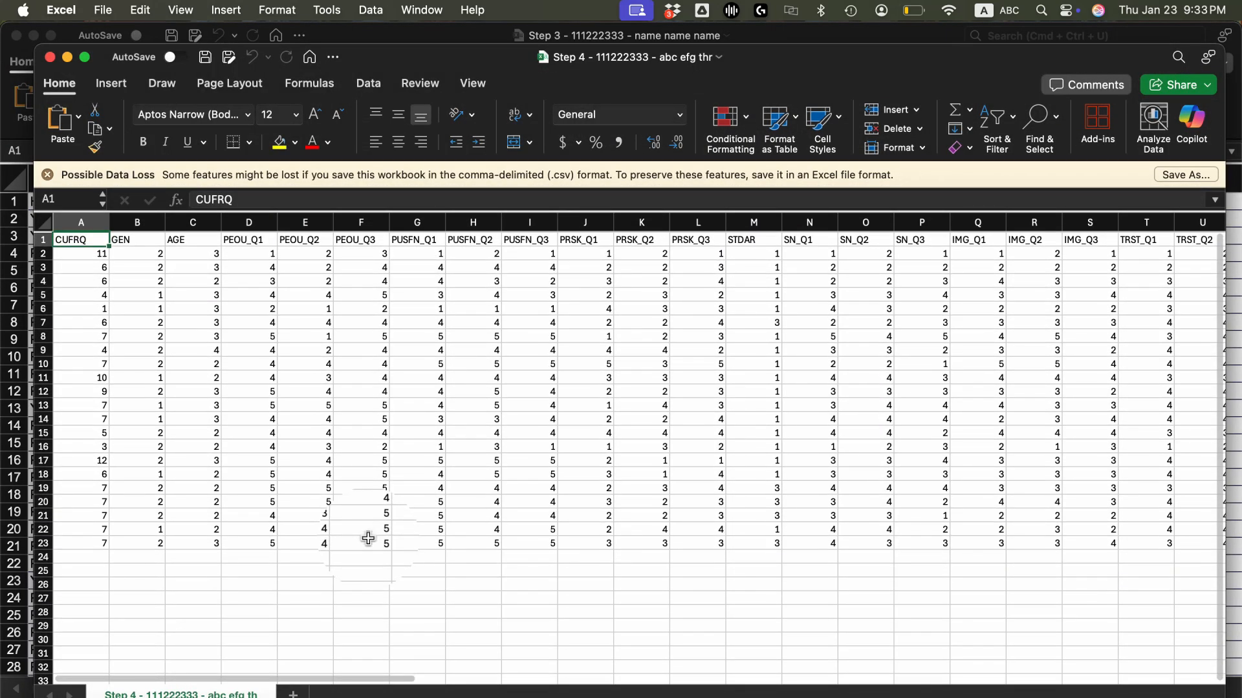
# - Examine the item and composite variable columns in the exported CSV, and close it along with the Step 3 workbook
pyautogui.hscroll(10, 368, 539)
pyautogui.scroll(-1, 368, 539)
pyautogui.hscroll(20, 368, 538)
pyautogui.scroll(1, 368, 539)
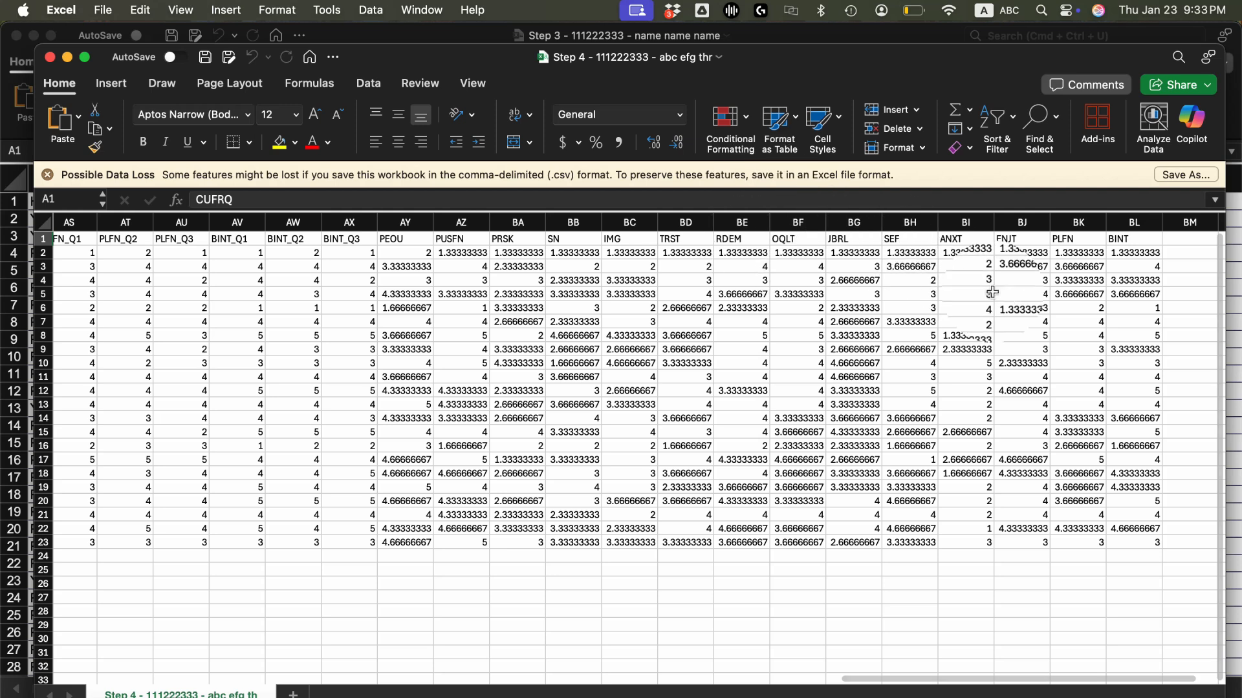
pyautogui.click(49, 56)
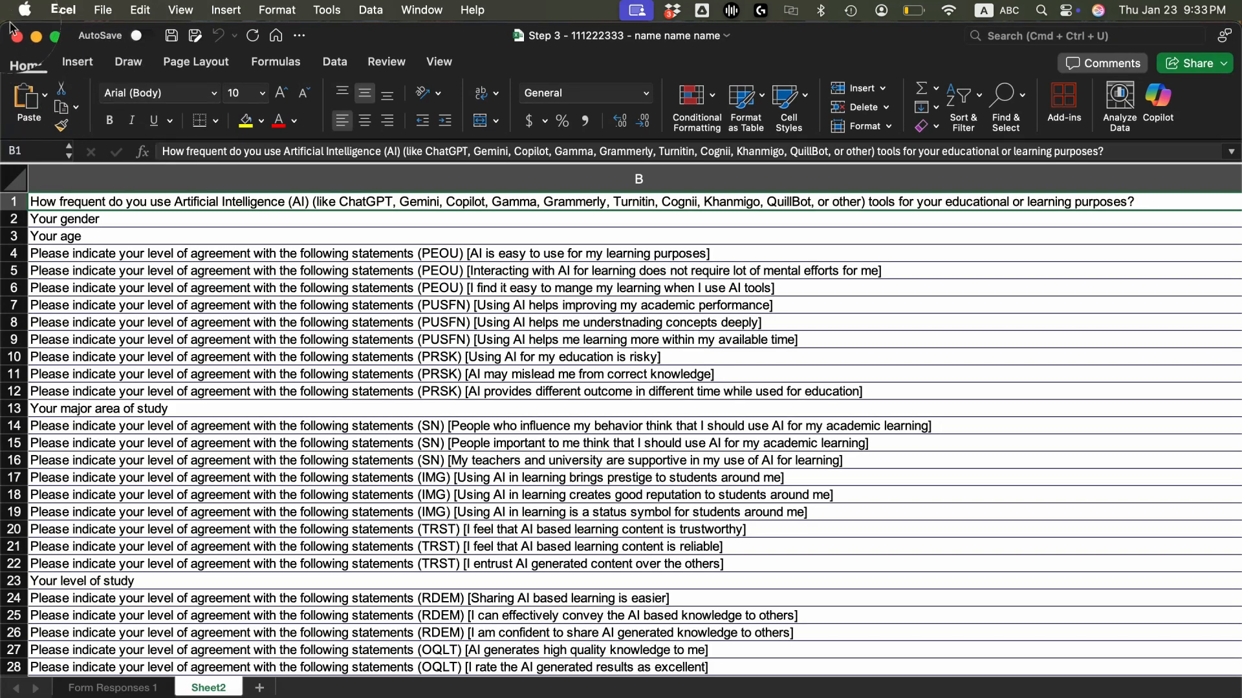
pyautogui.click(16, 37)
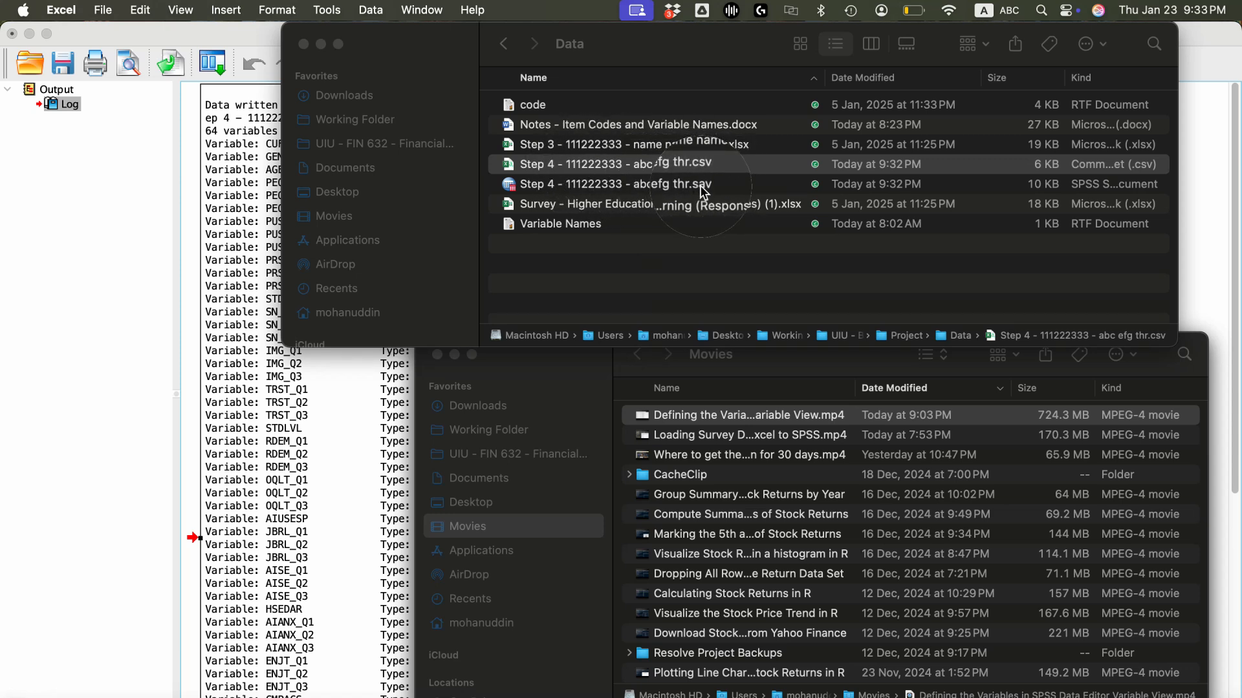
# - Close the SPSS output viewer without saving its contents, and close the Step 4 dataset window
pyautogui.click(136, 560)
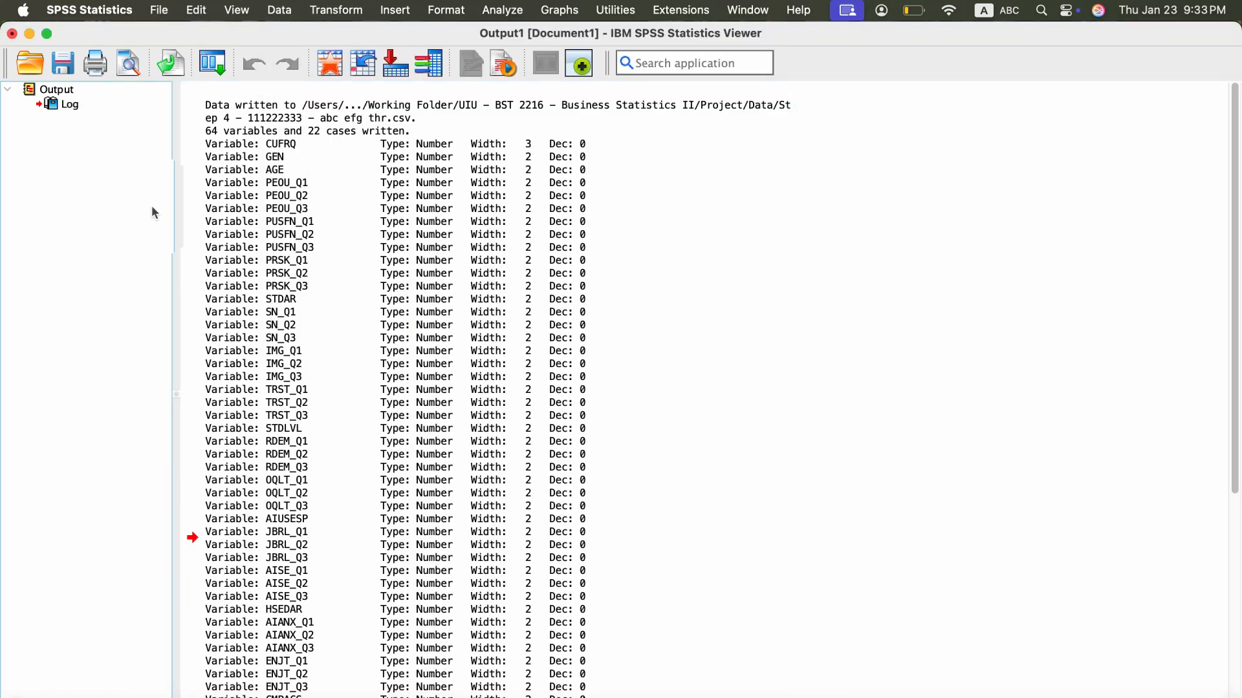
pyautogui.click(11, 34)
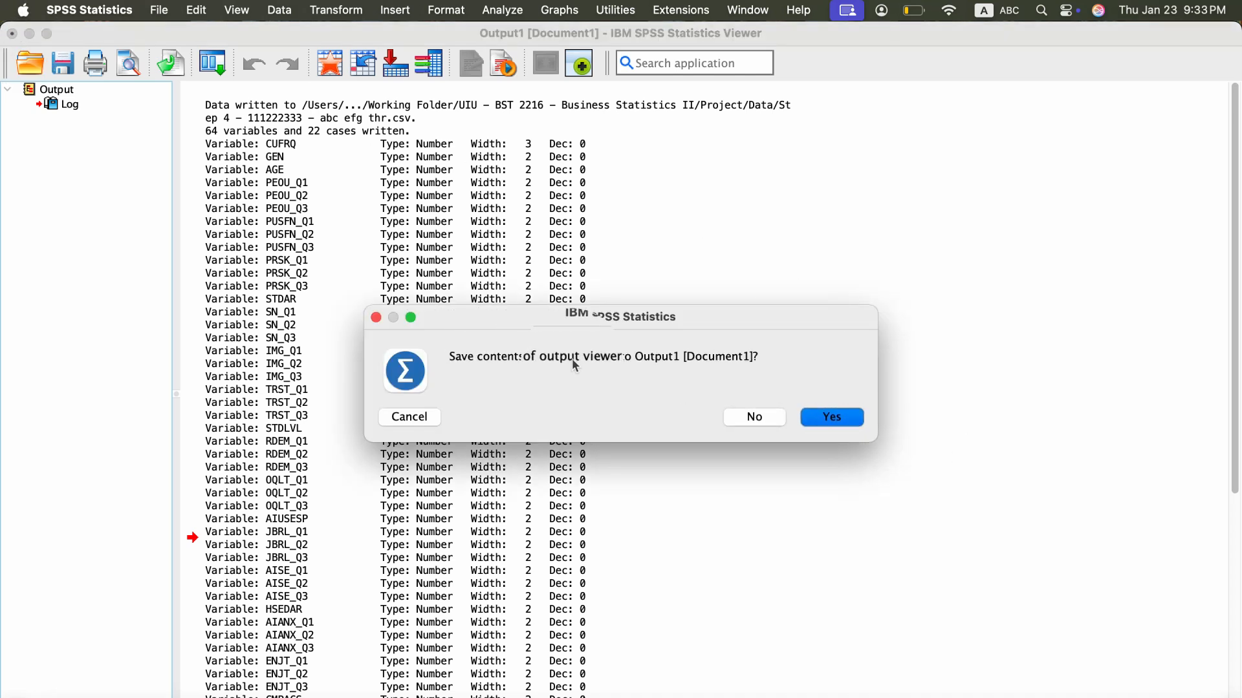
pyautogui.click(754, 417)
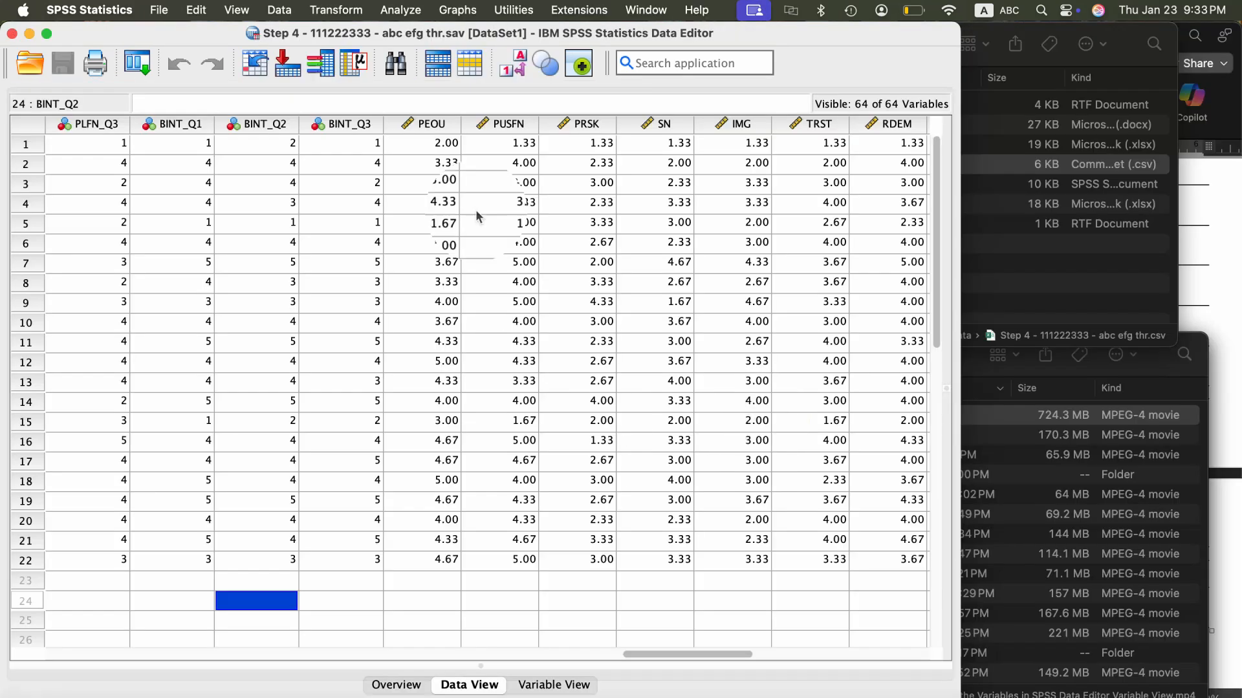
pyautogui.click(12, 32)
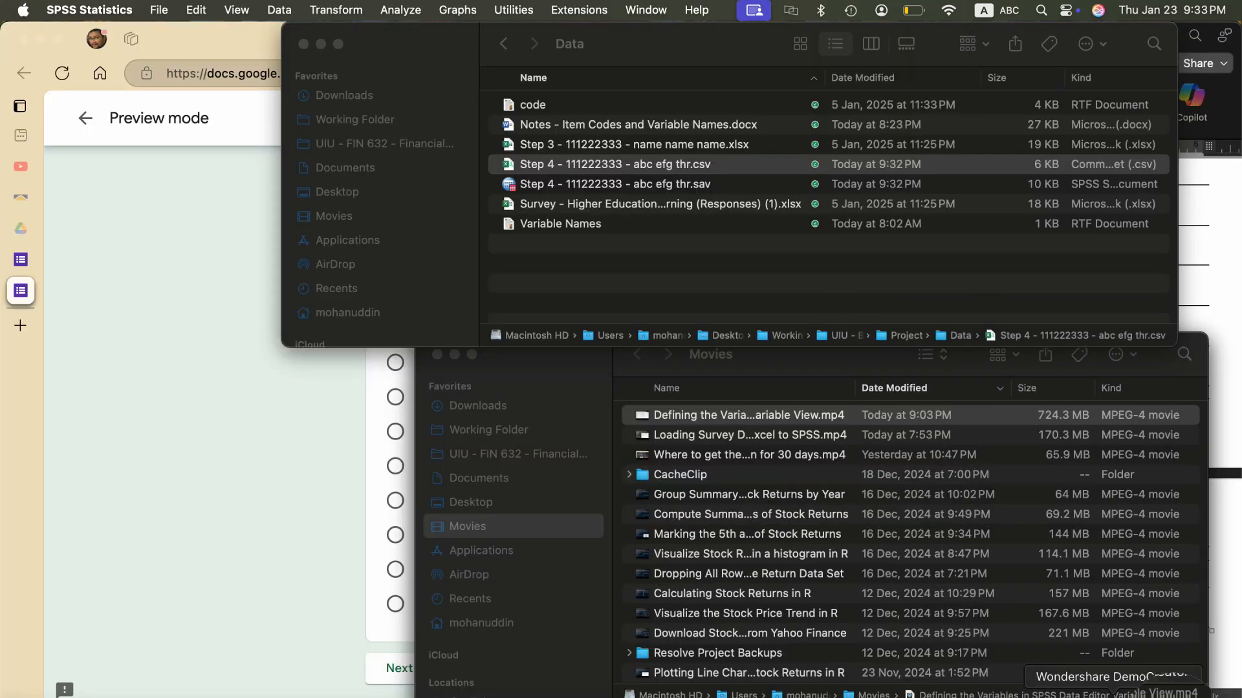